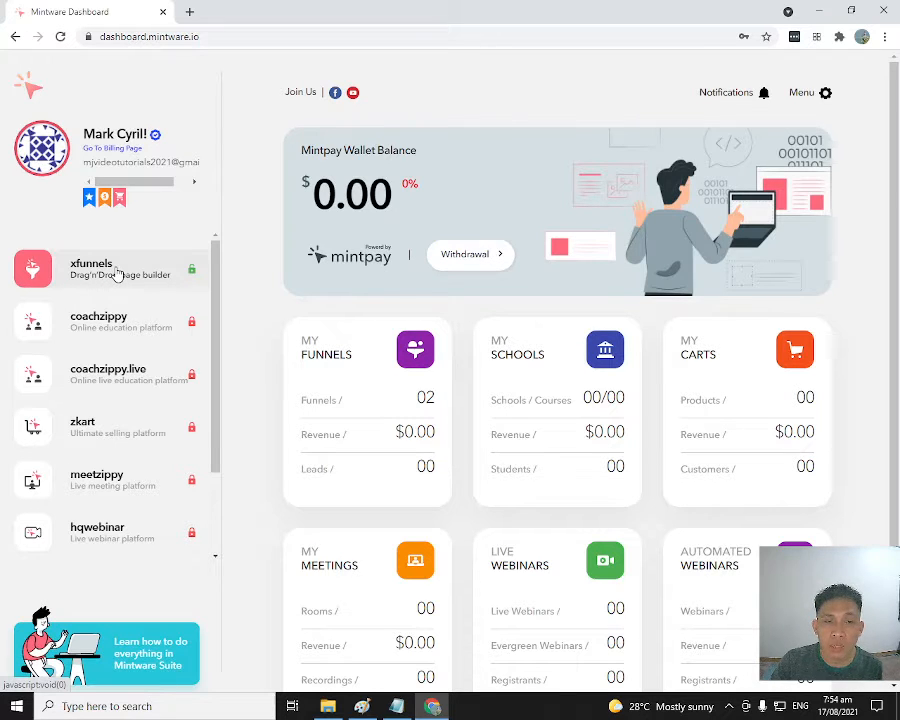
Step: Open the xfunnels page builder from the Mintware dashboard
click(118, 274)
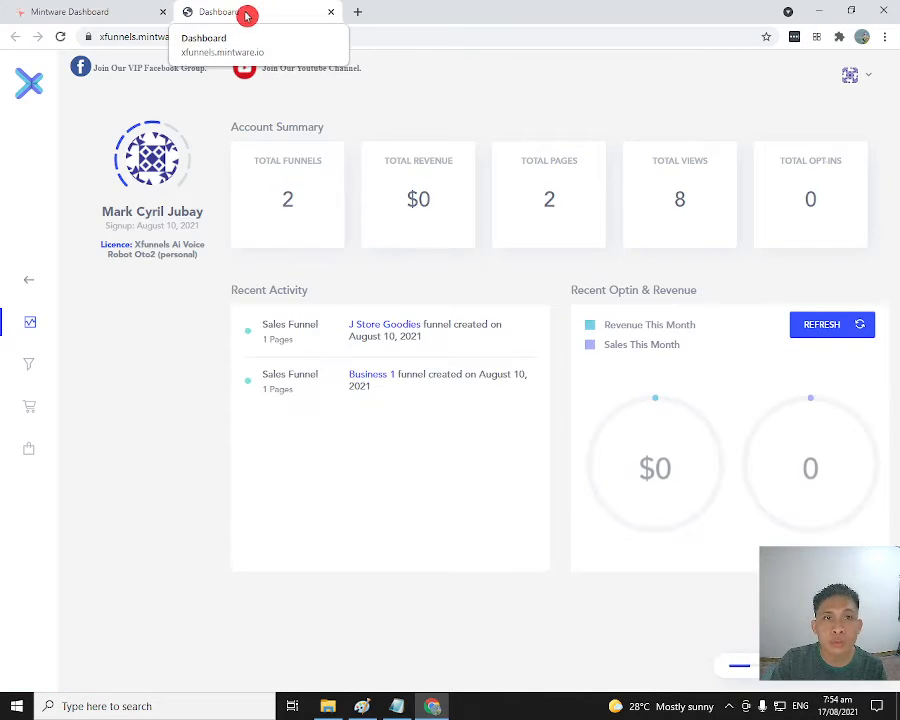
click(135, 10)
click(216, 11)
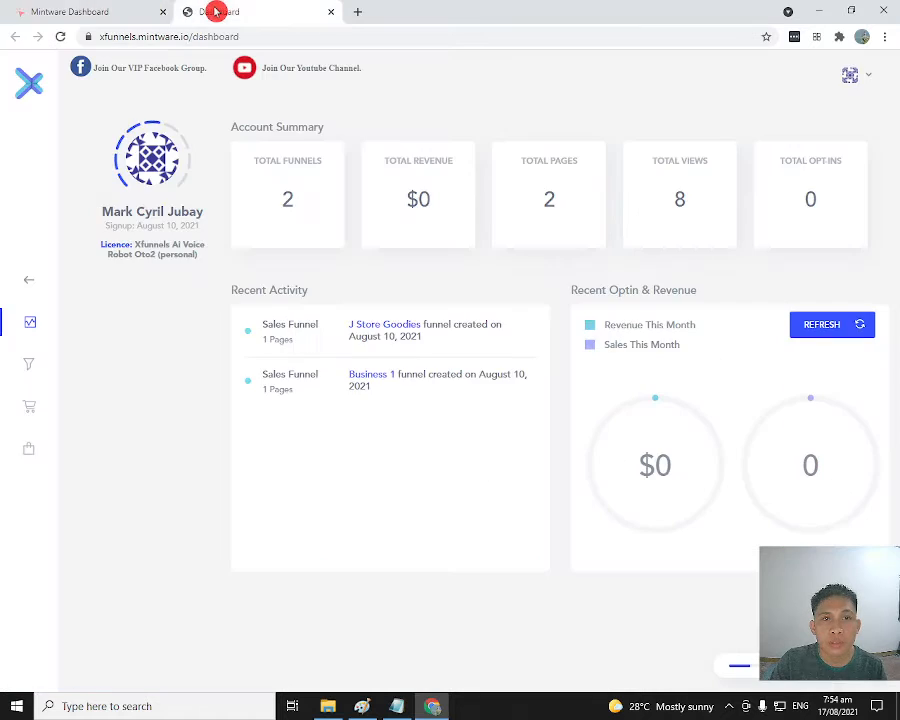
click(100, 10)
click(224, 10)
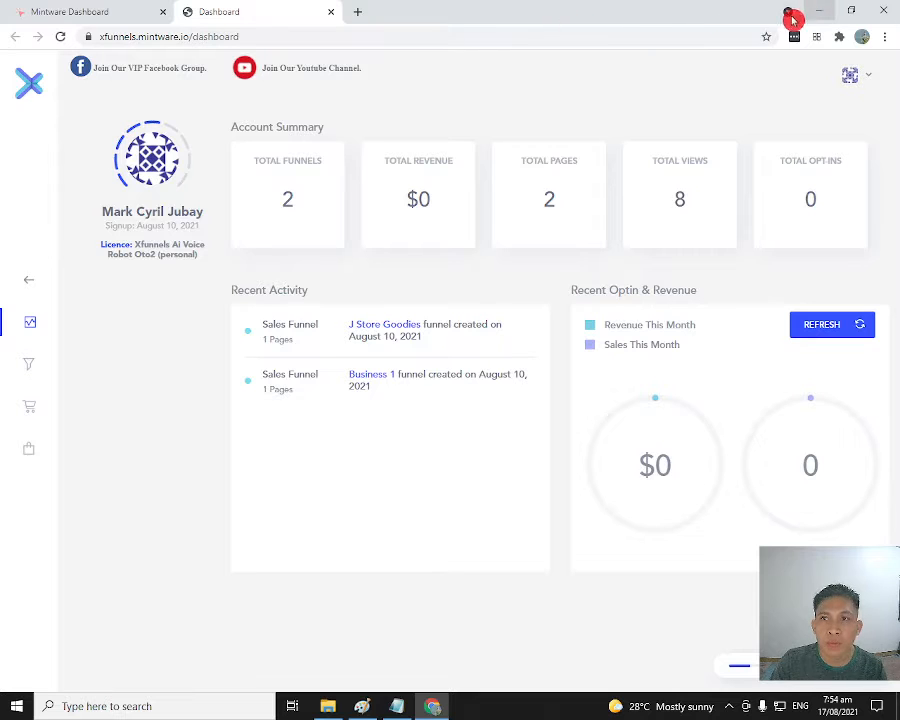
click(851, 14)
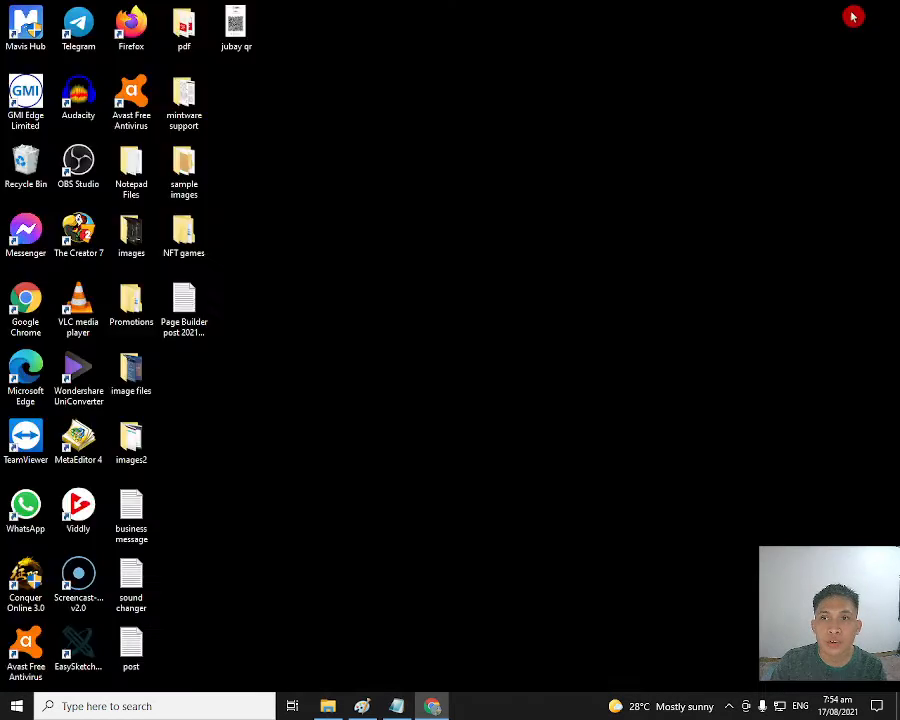
click(684, 27)
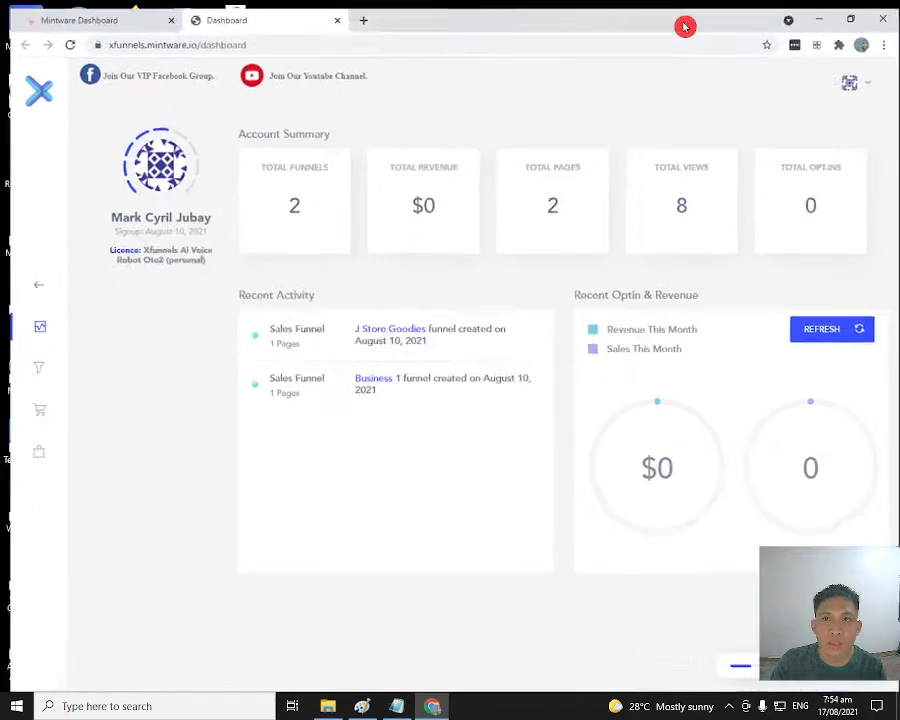
click(88, 12)
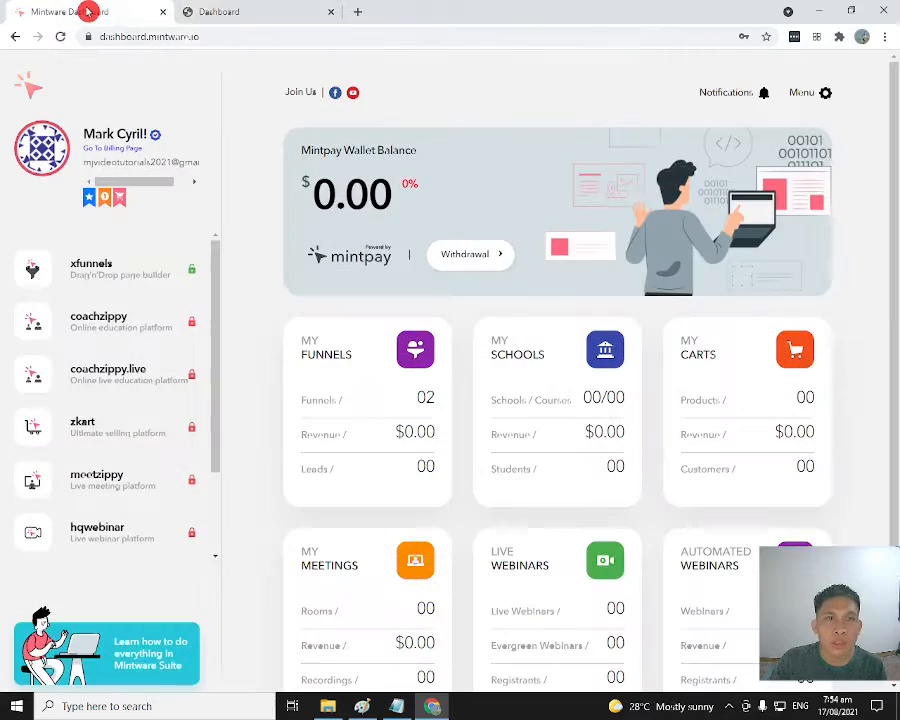
click(277, 9)
click(105, 9)
drag(232, 12, 190, 90)
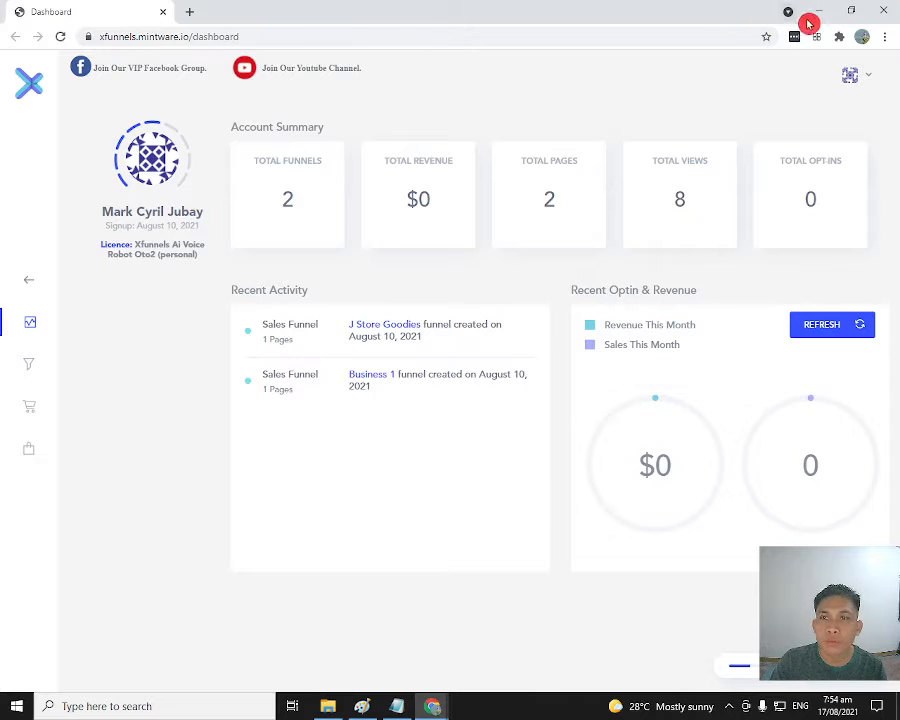
drag(68, 14, 232, 10)
click(80, 14)
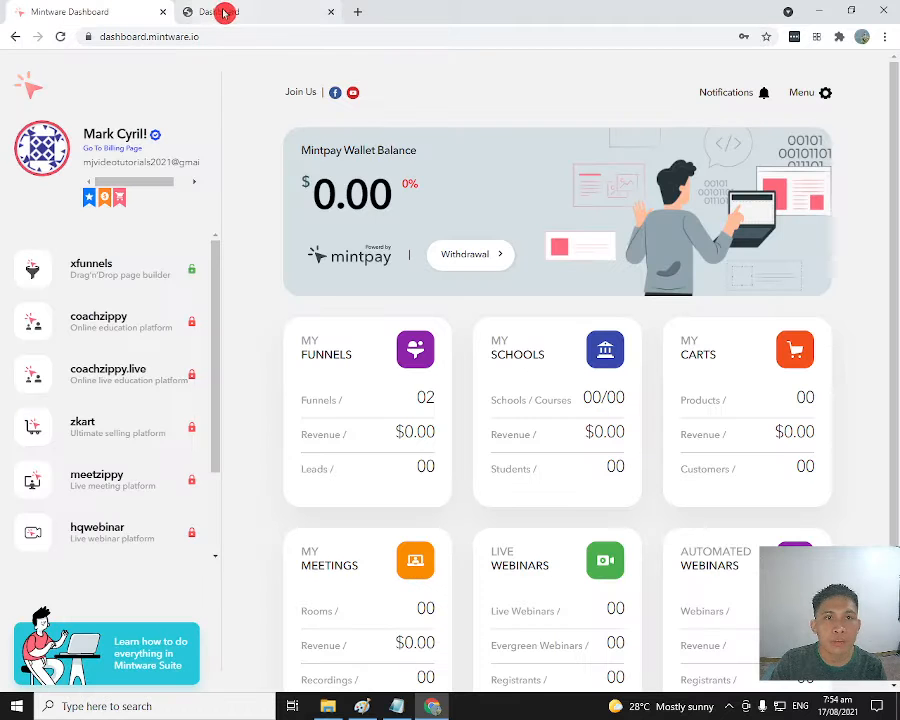
click(223, 13)
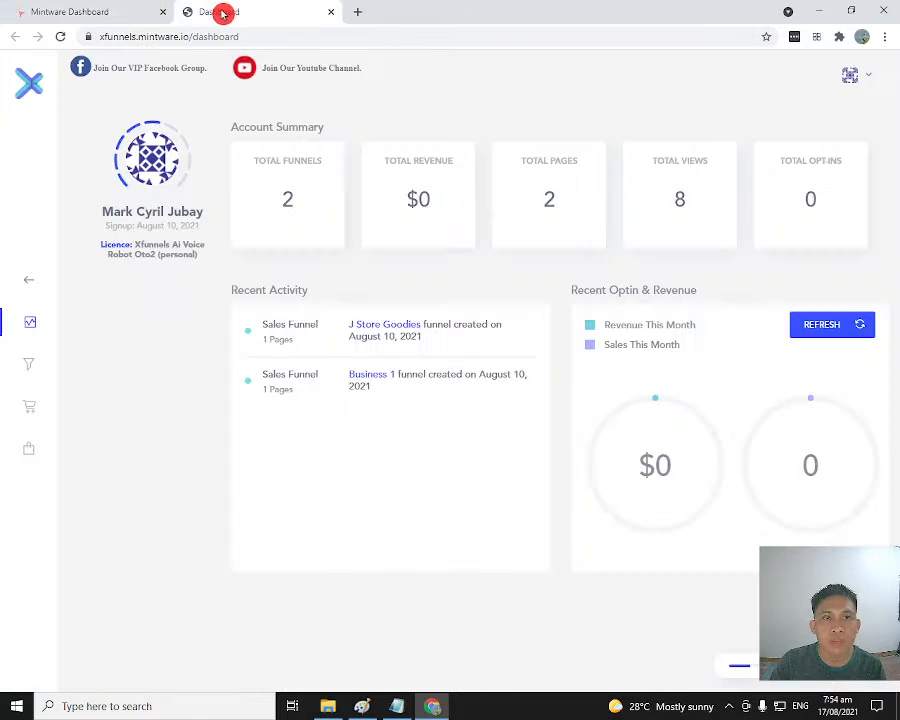
click(98, 13)
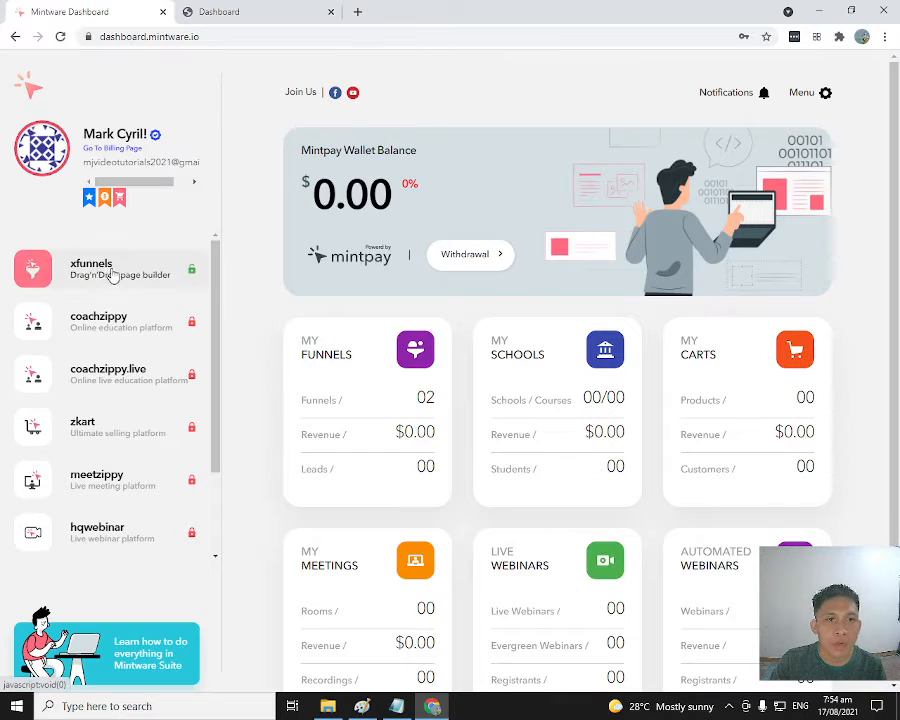
click(245, 19)
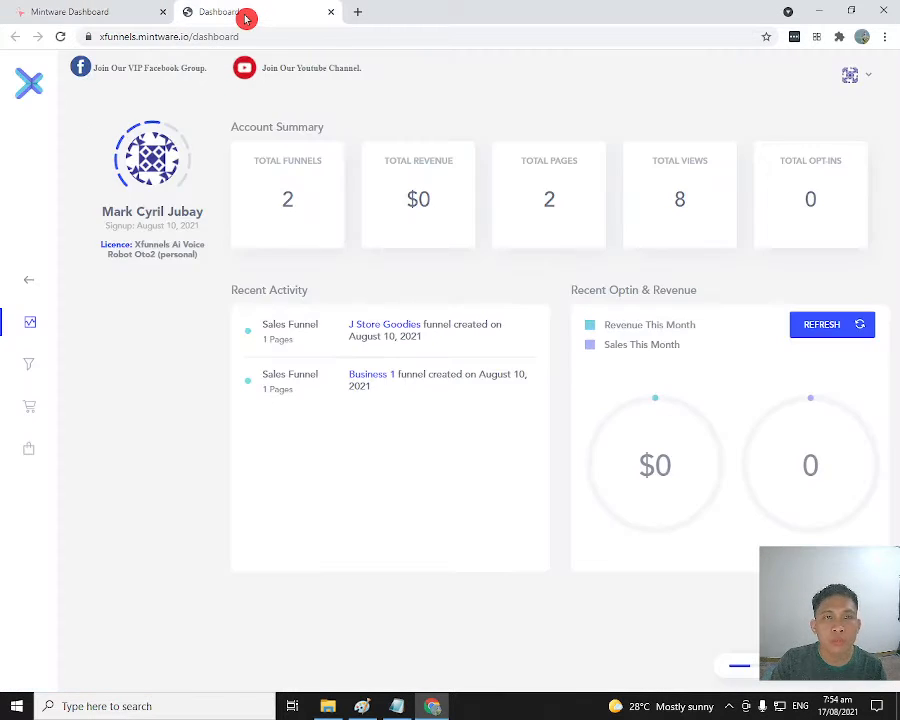
Step: Go to the funnels list and open the Business 1 sales funnel for editing
click(31, 368)
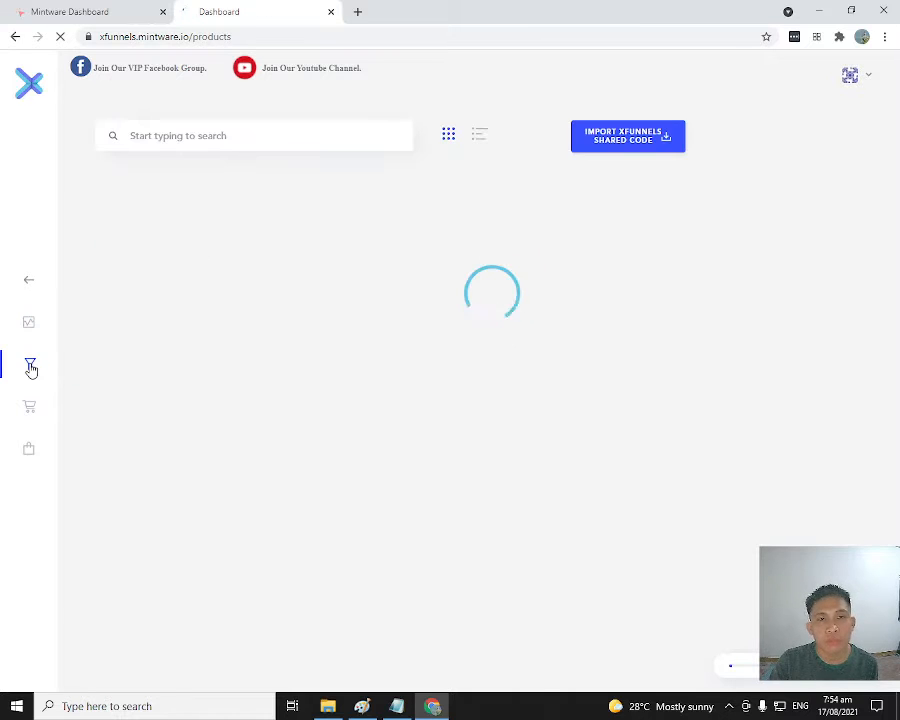
click(526, 501)
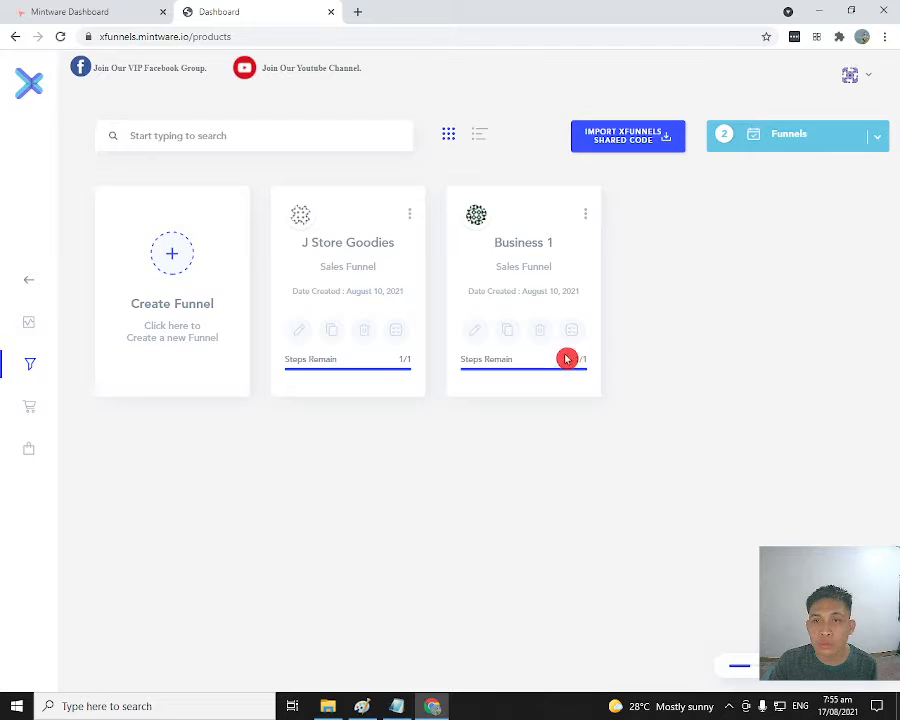
click(476, 333)
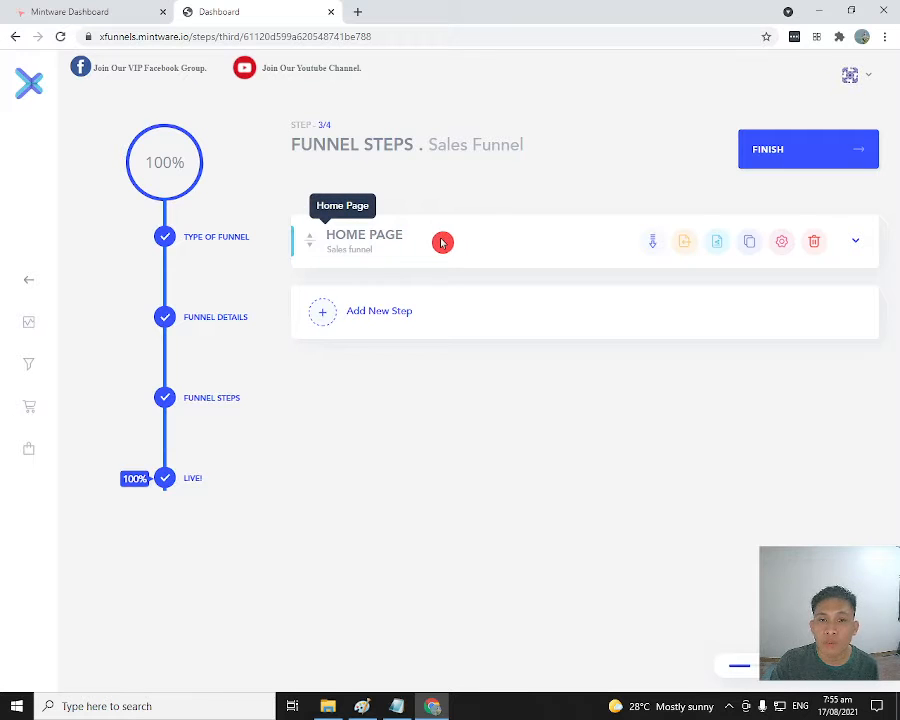
right_click(378, 234)
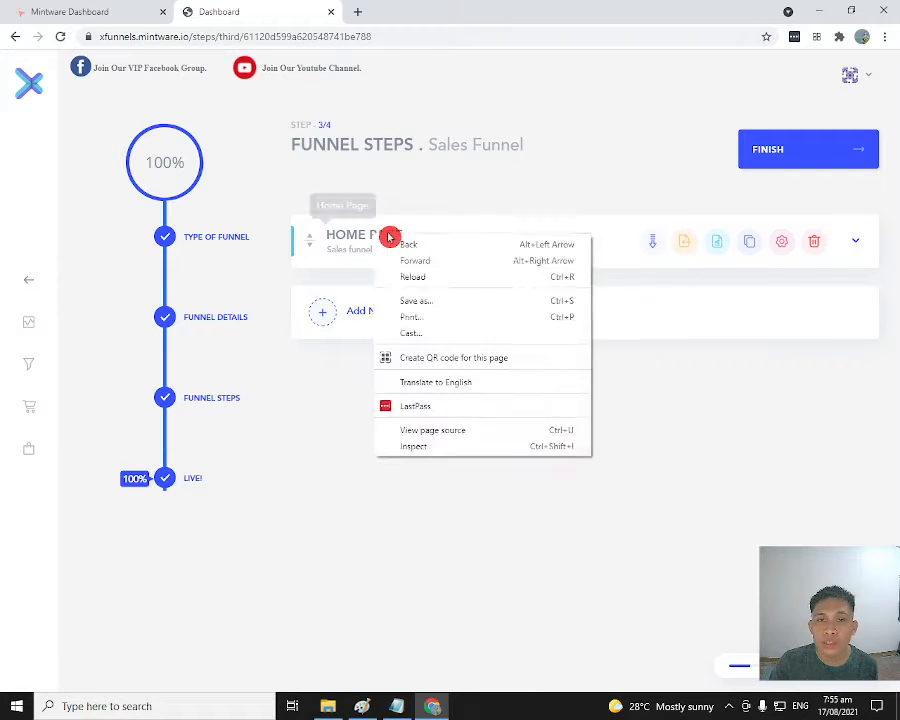
right_click(400, 234)
click(368, 249)
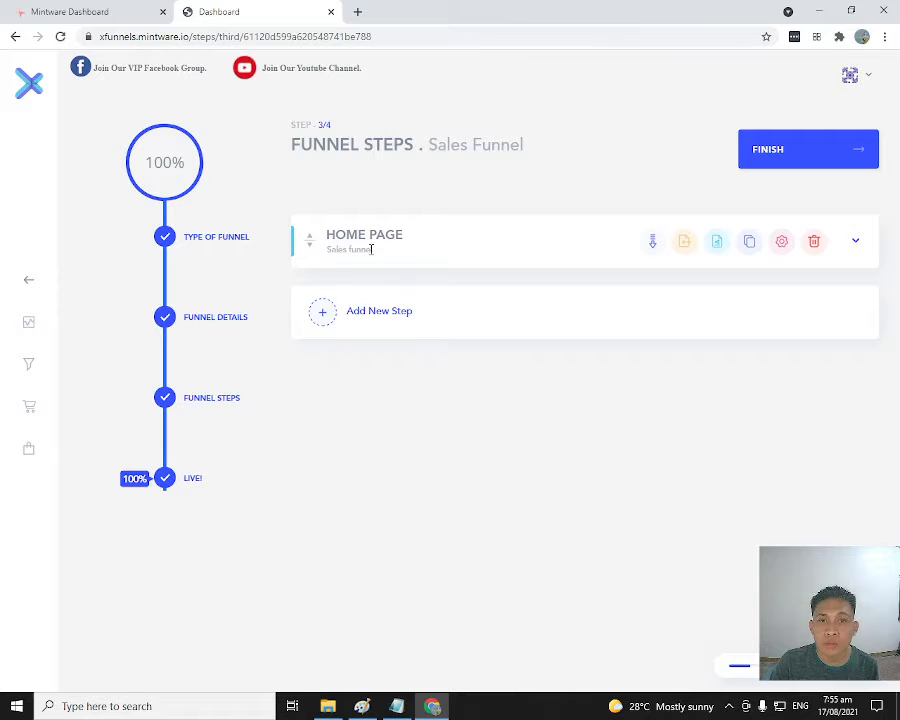
click(327, 253)
click(326, 253)
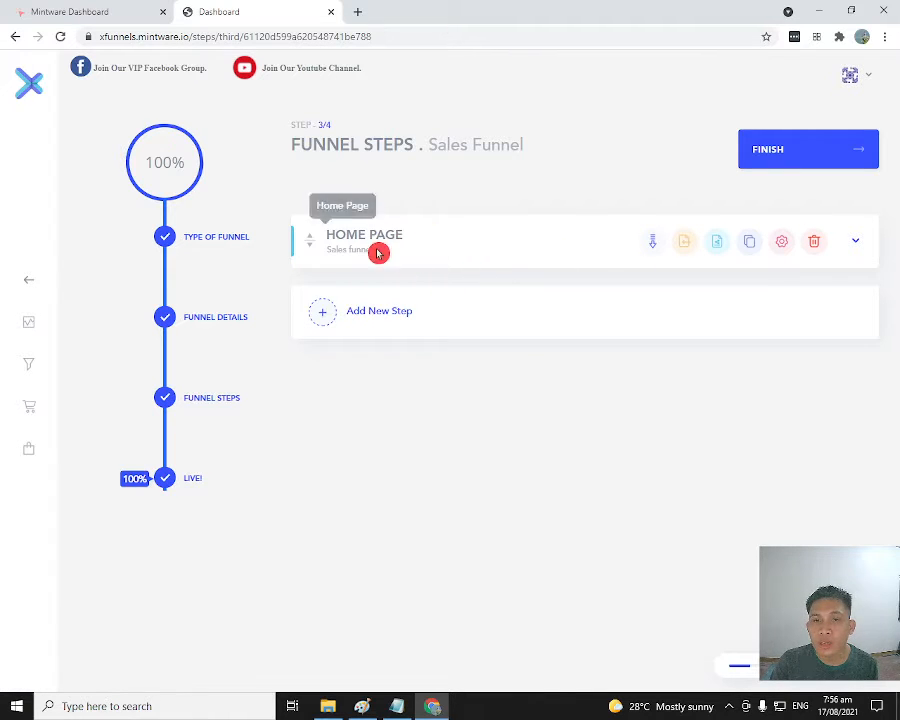
Step: Open the public link from the Home Page step's page settings and look through the published page
click(783, 244)
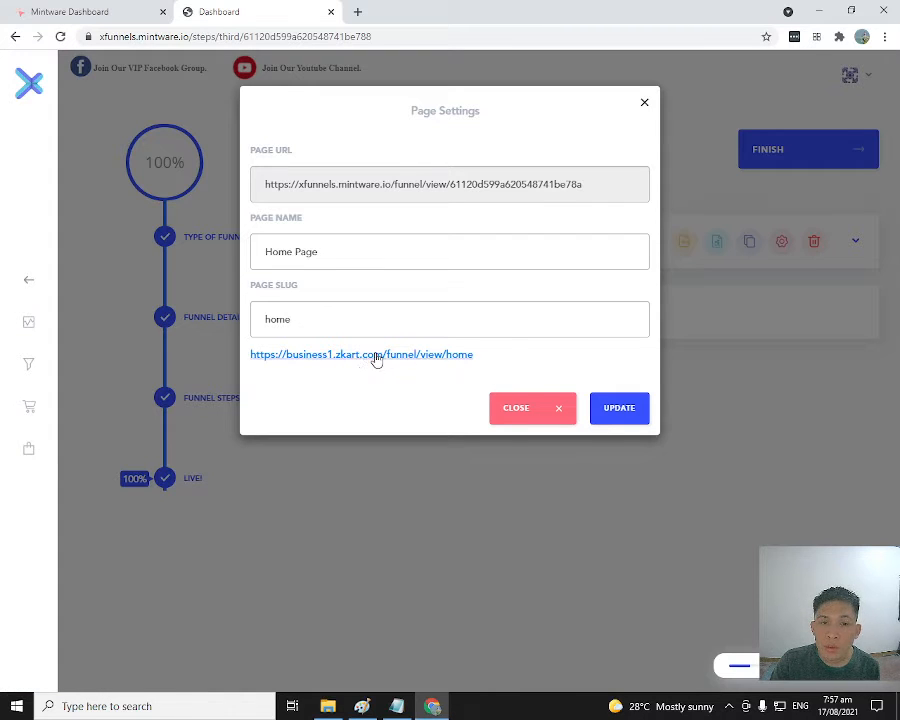
click(455, 358)
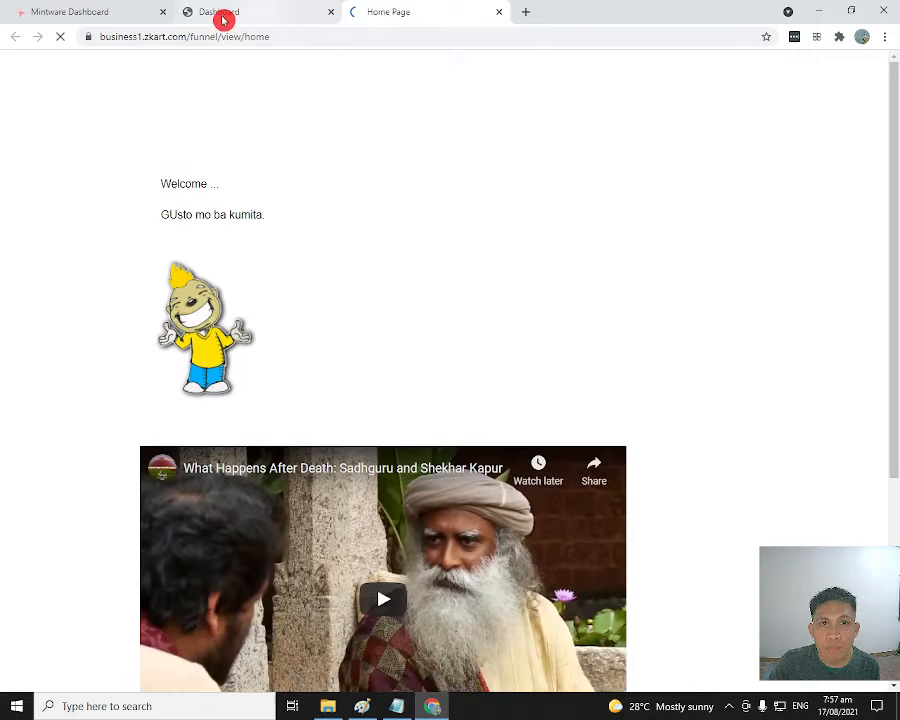
click(117, 20)
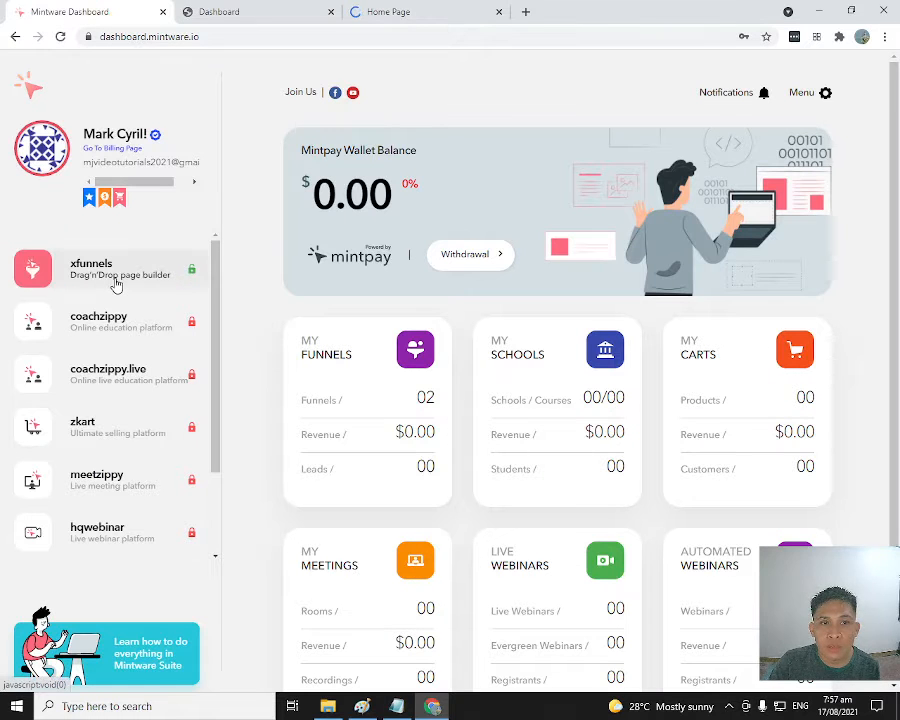
click(233, 14)
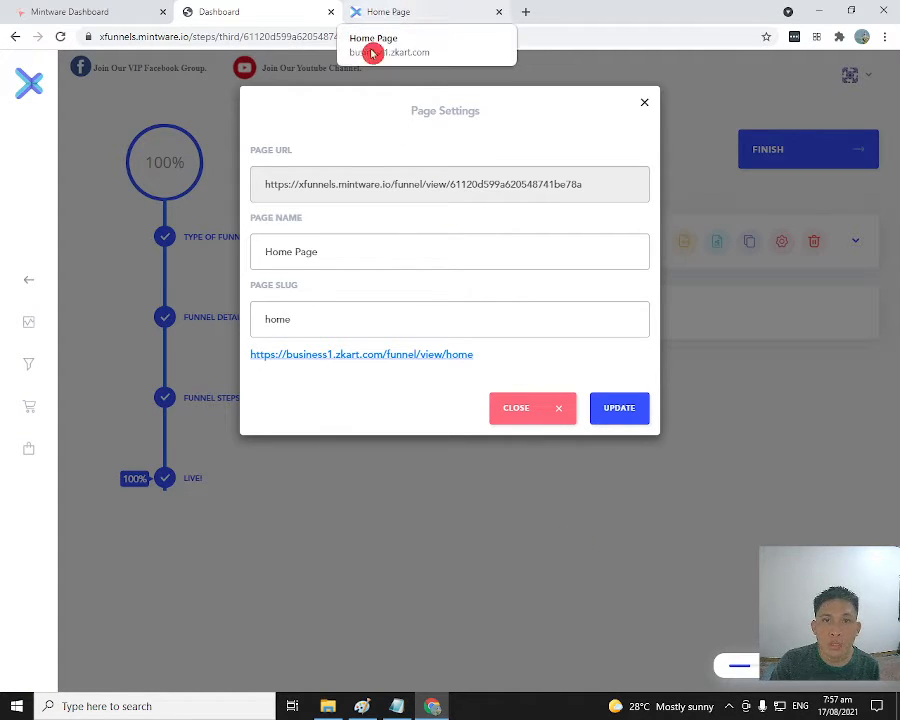
click(400, 16)
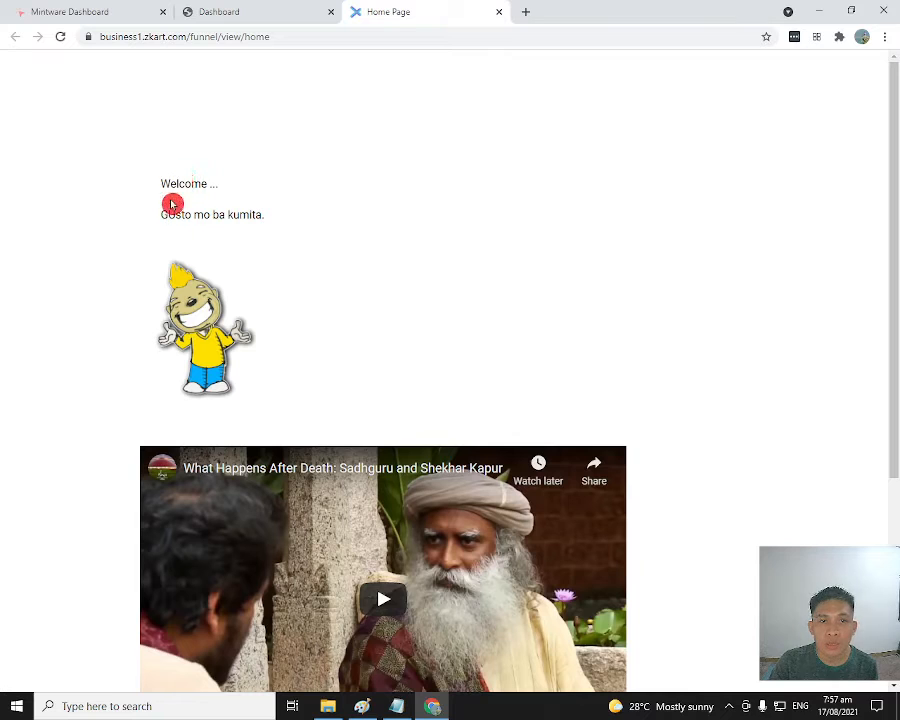
scroll(374, 302, down, 3)
scroll(376, 307, up, 3)
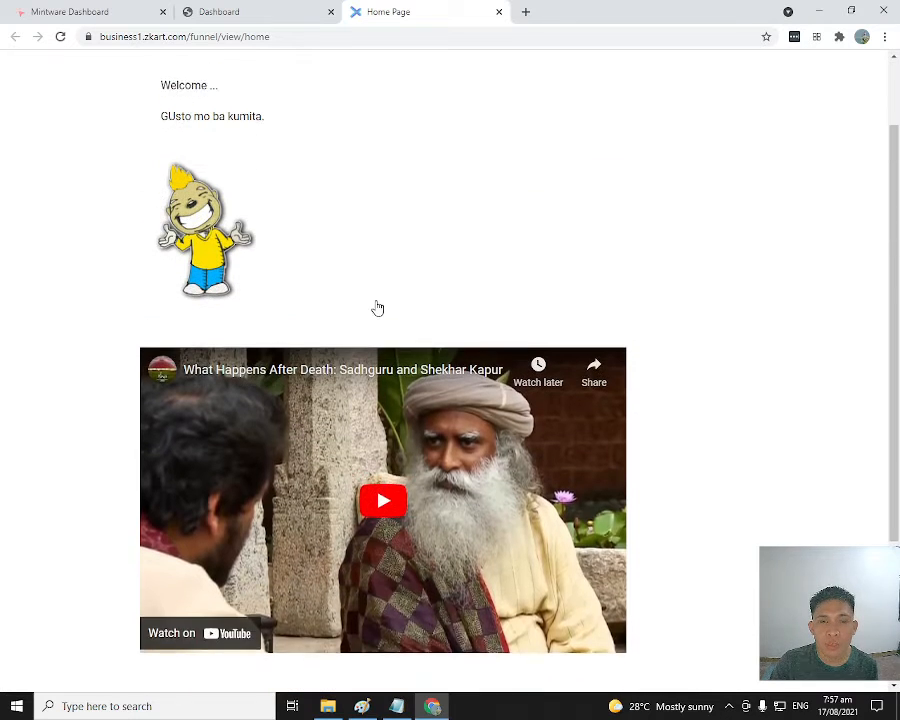
Step: Return to the funnel steps and review the Home Page's public link in its page settings, closing them unchanged
click(251, 15)
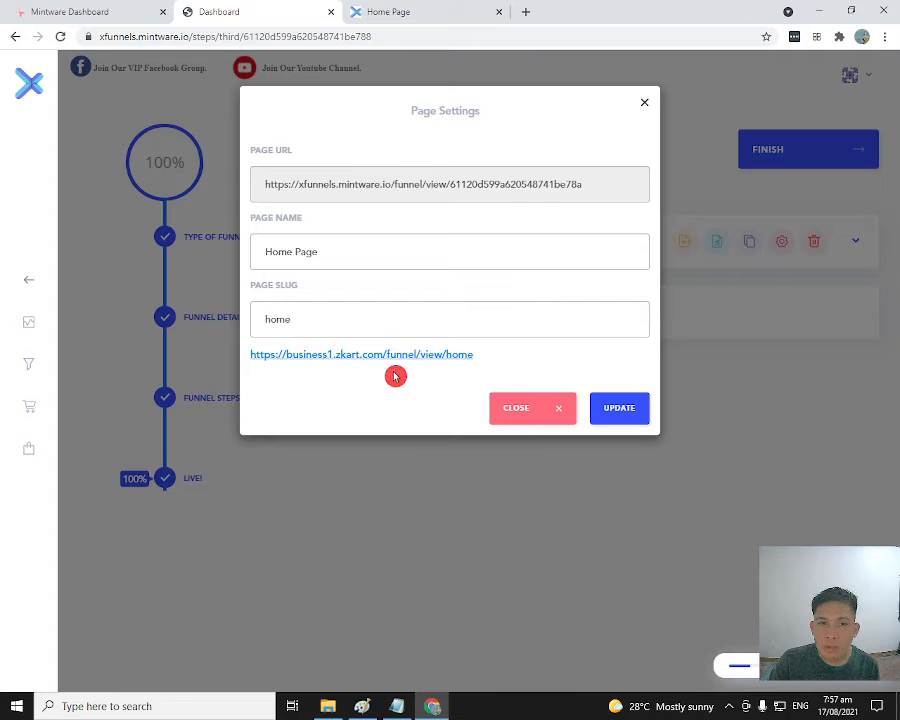
click(567, 410)
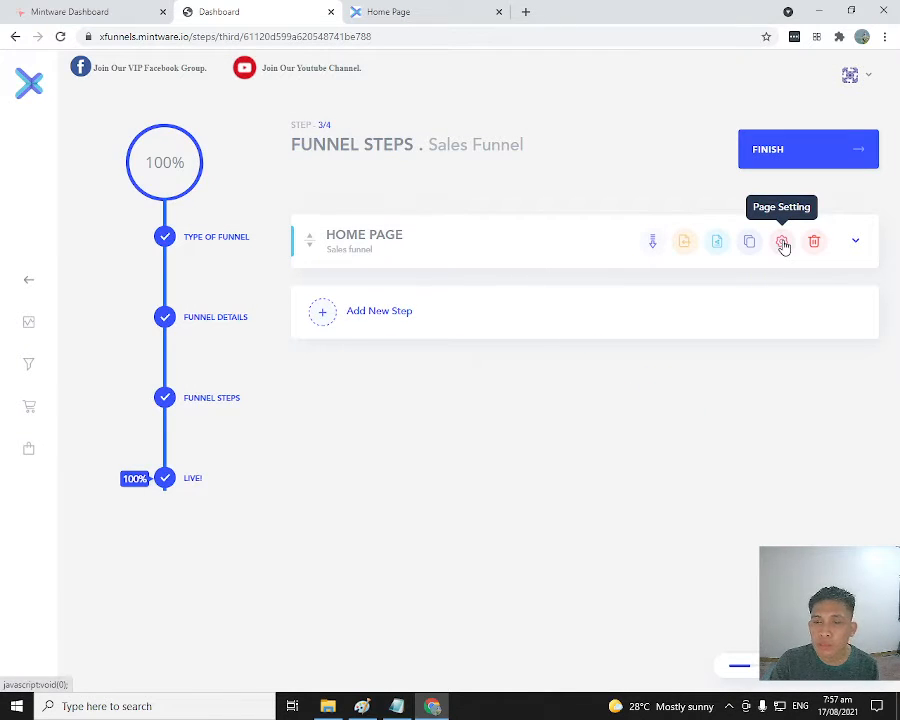
click(436, 10)
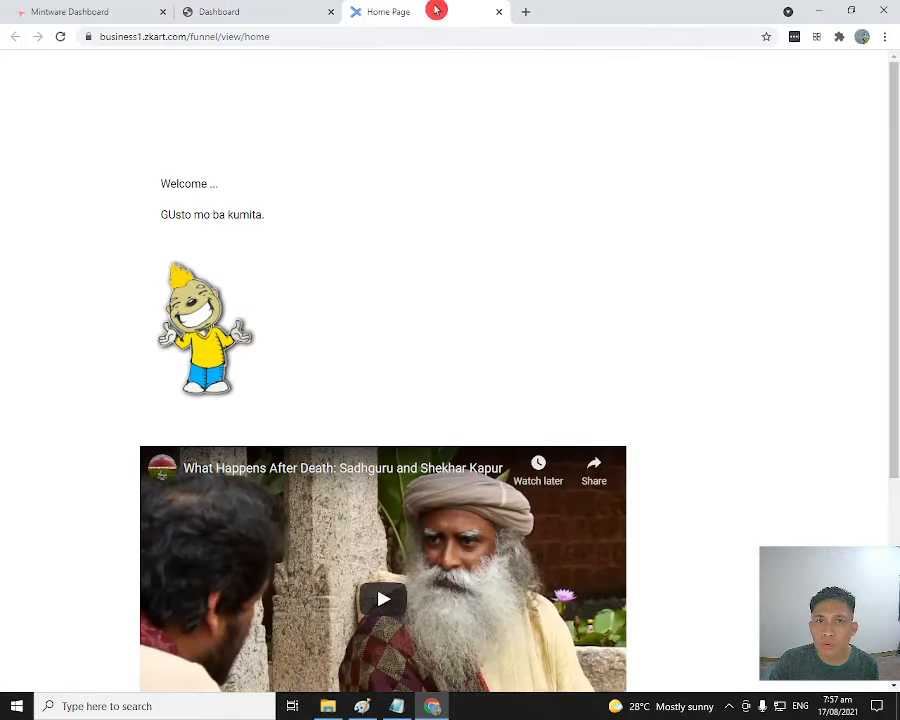
click(221, 14)
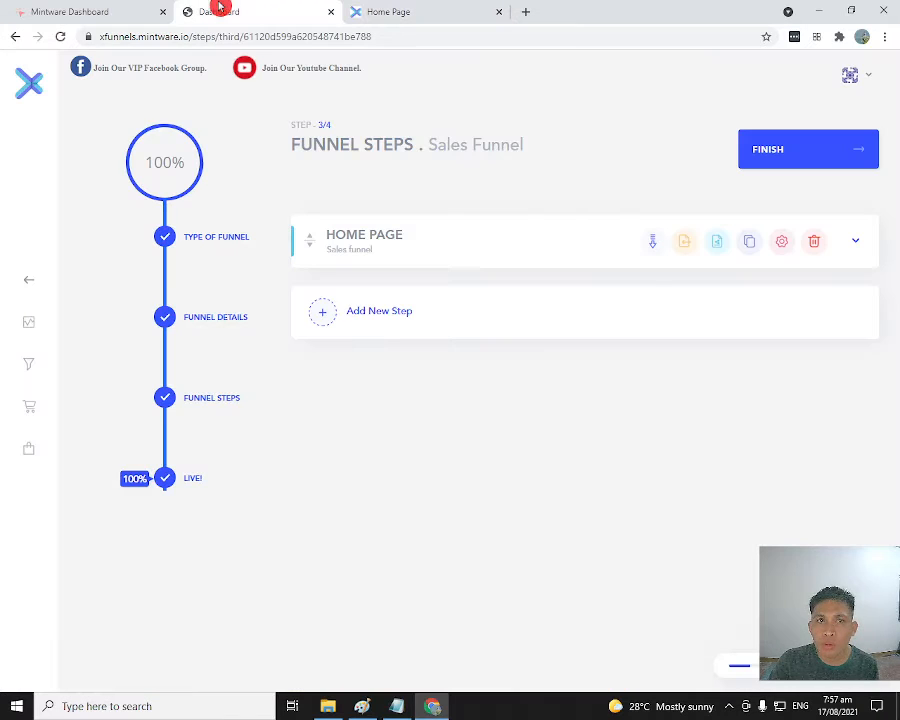
click(783, 245)
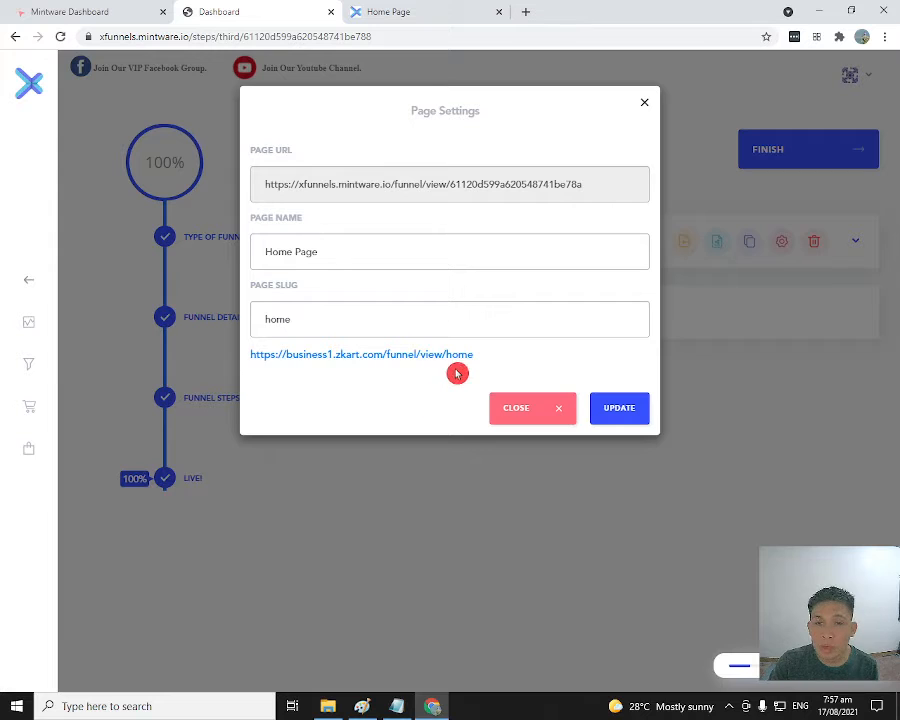
click(547, 421)
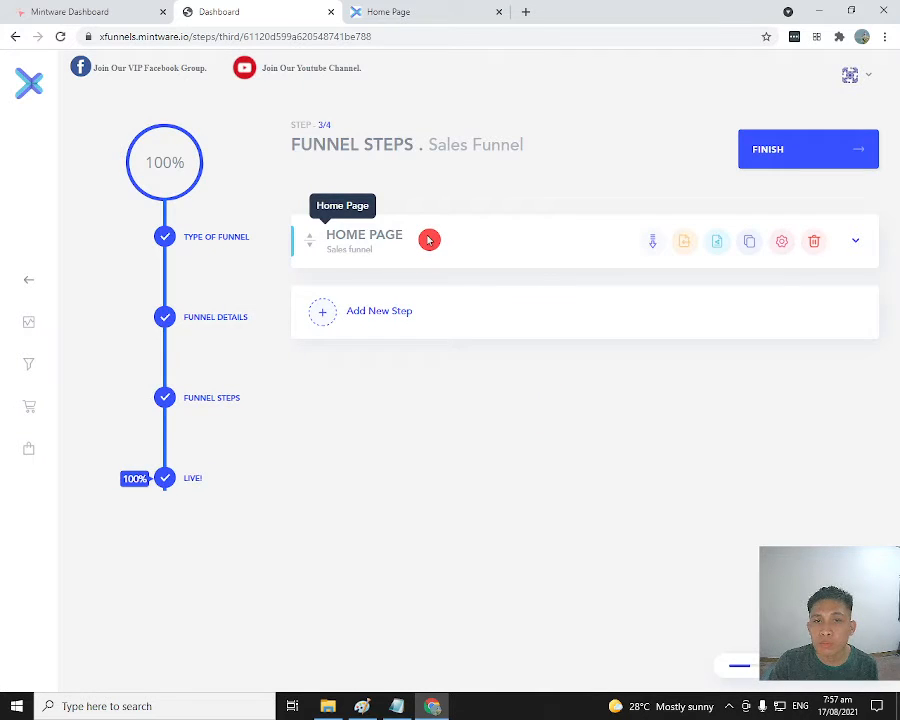
click(782, 243)
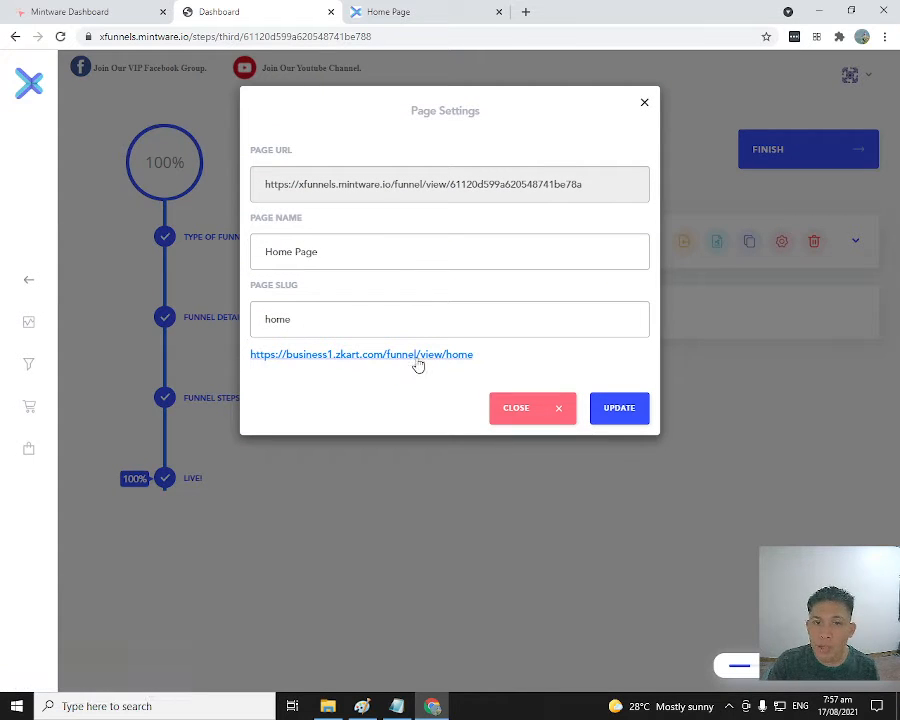
mouse_move(464, 359)
mouse_down()
mouse_move(354, 369)
mouse_move(286, 362)
mouse_up()
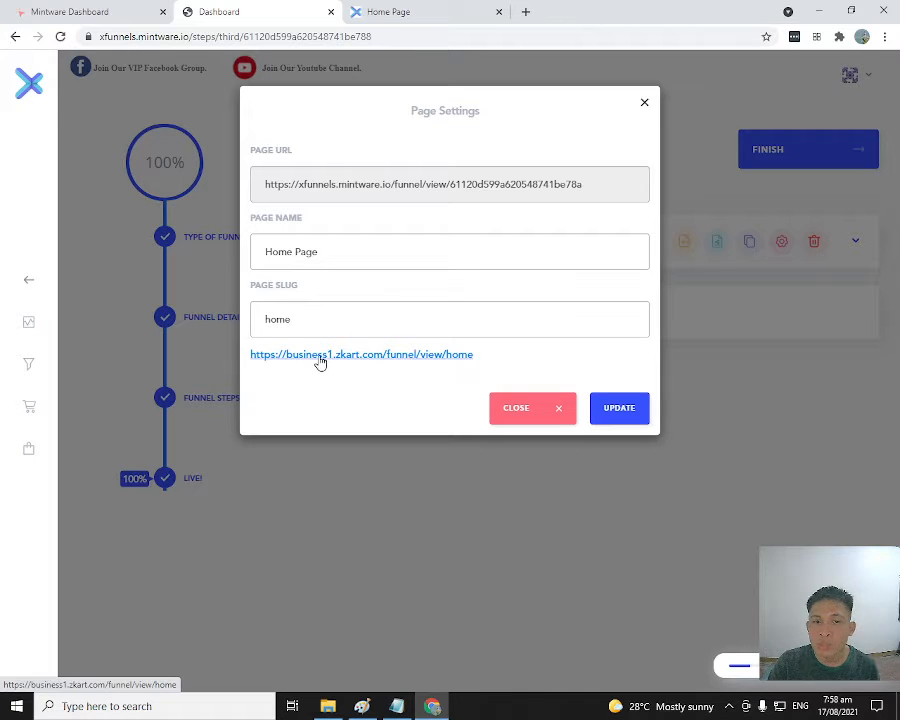
click(540, 414)
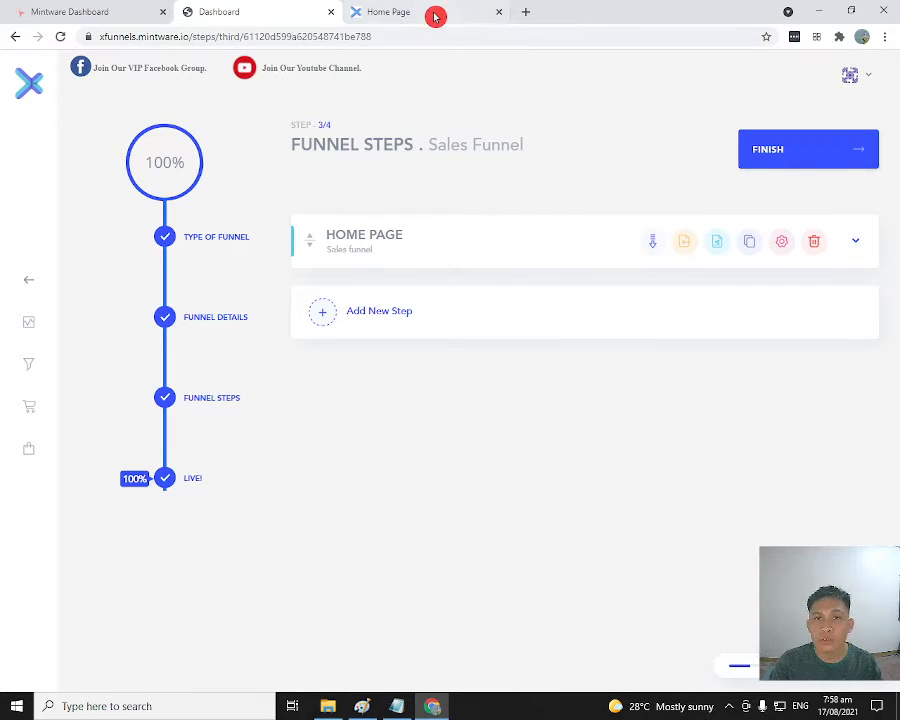
Step: Load the funnel's root address business1.zkart.com in a new browser tab
click(528, 13)
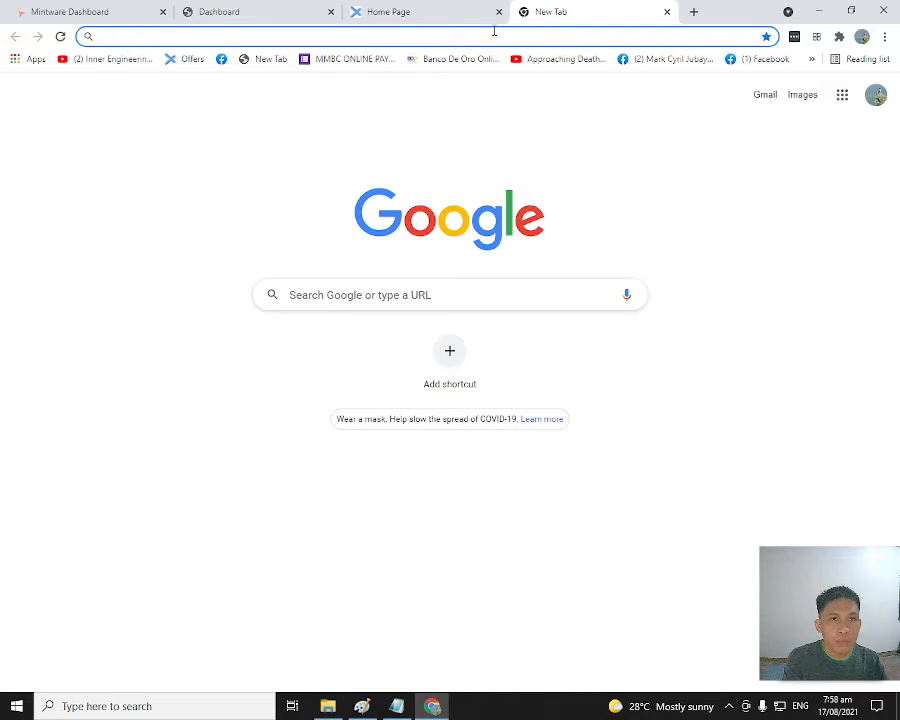
text(business)
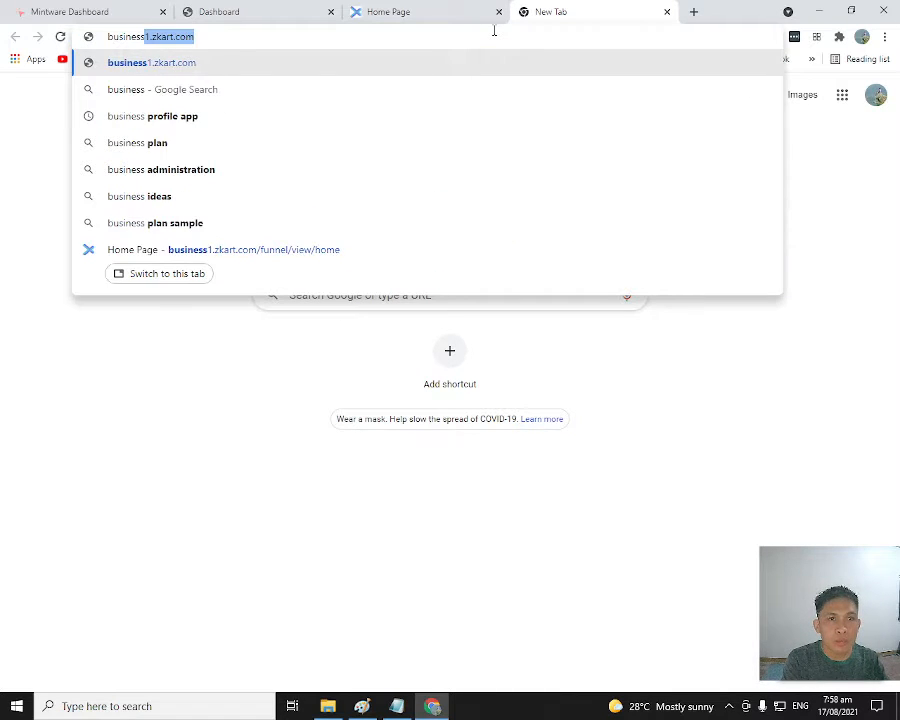
text(1.zkart)
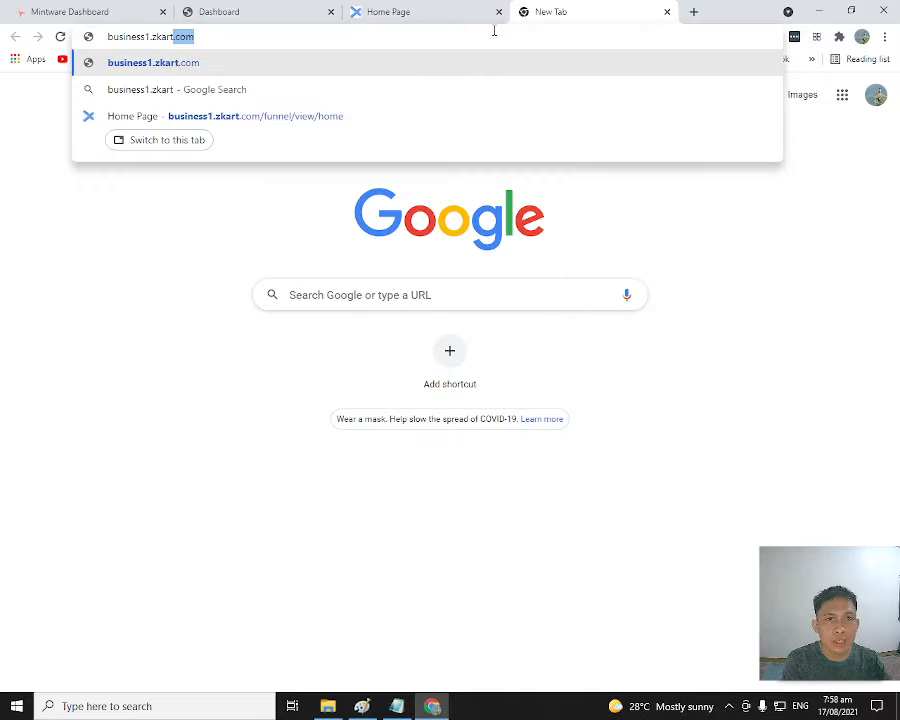
text(.com)
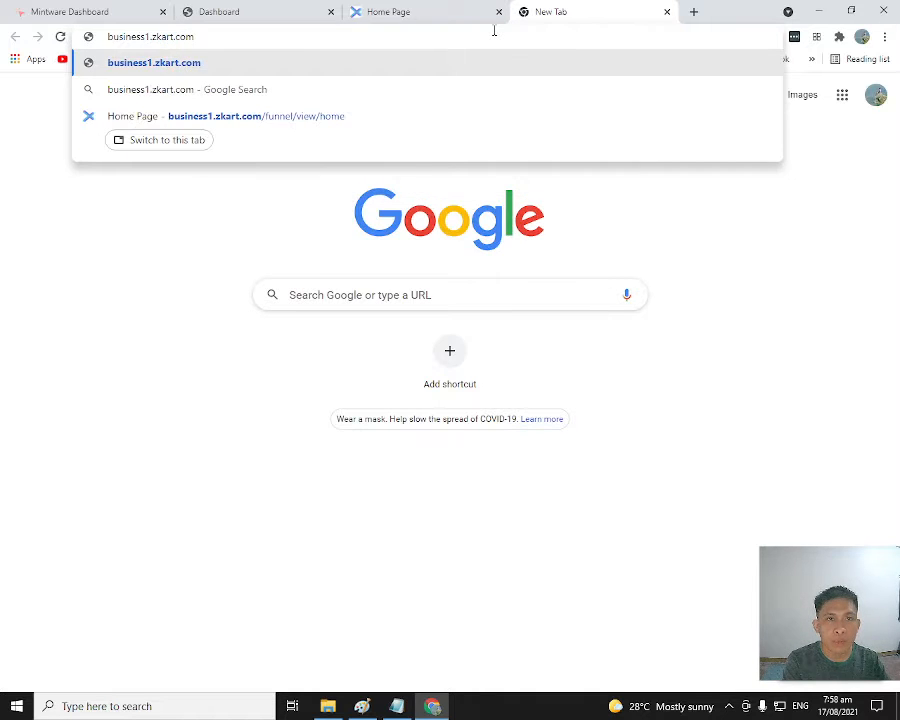
key(Return)
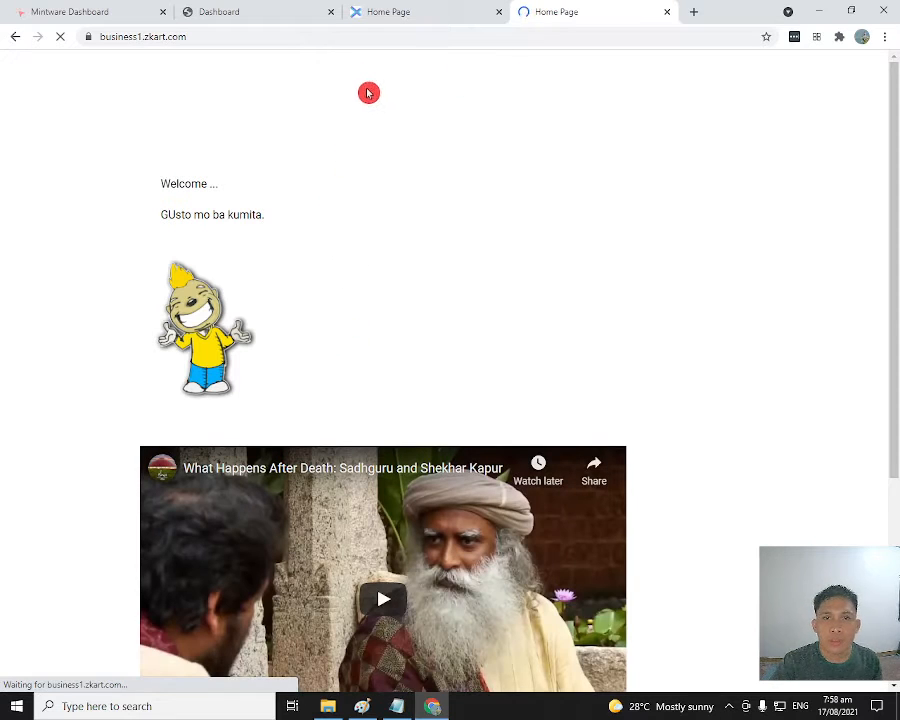
Step: Compare the page at business1.zkart.com/funnel/view/home and its address with the page loaded from the root address
click(405, 14)
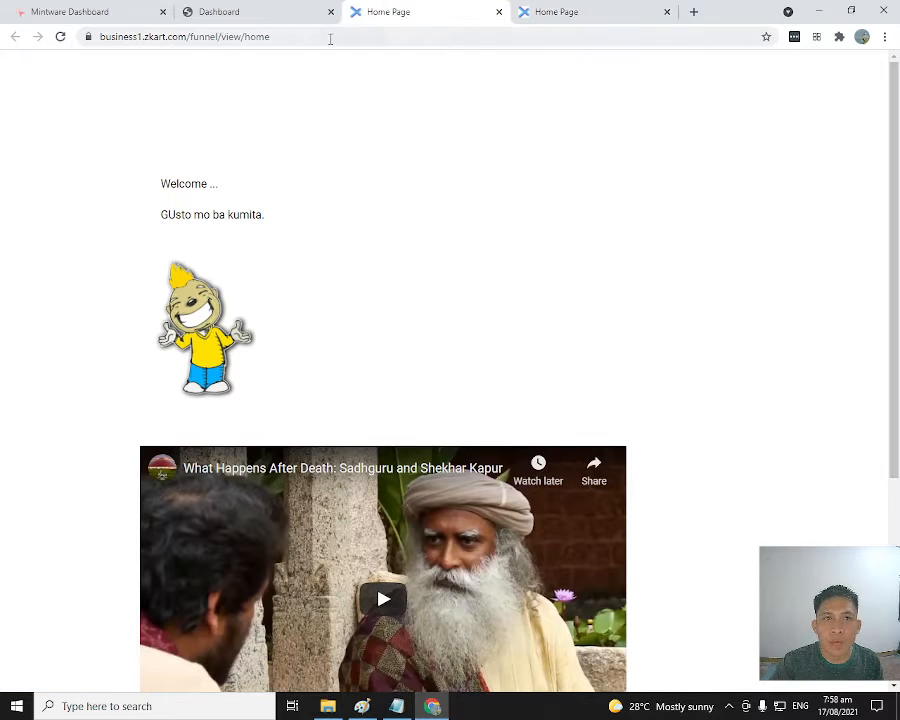
click(280, 36)
click(582, 12)
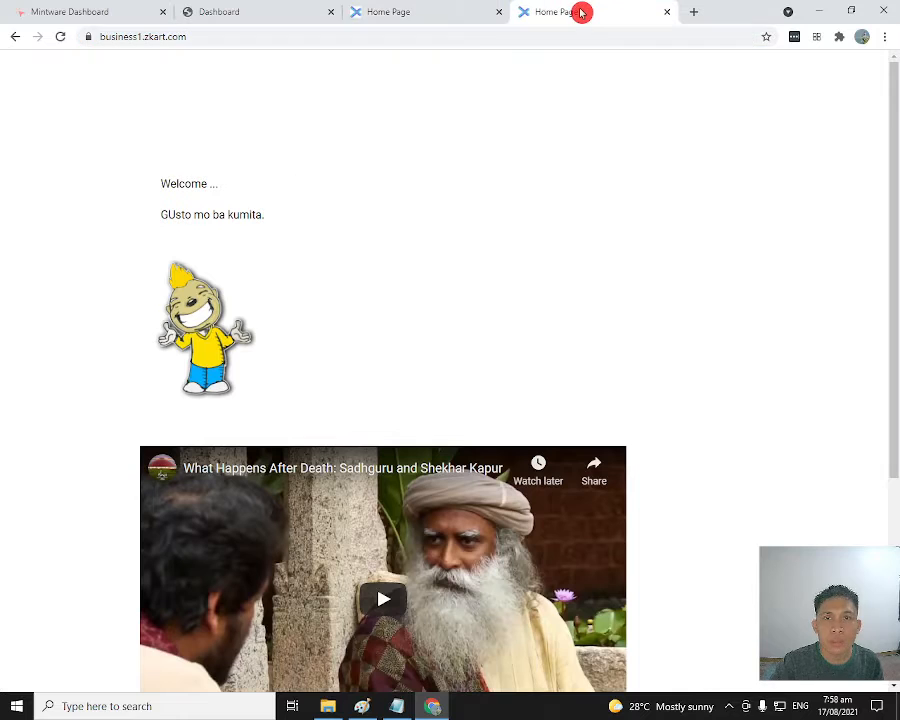
click(400, 14)
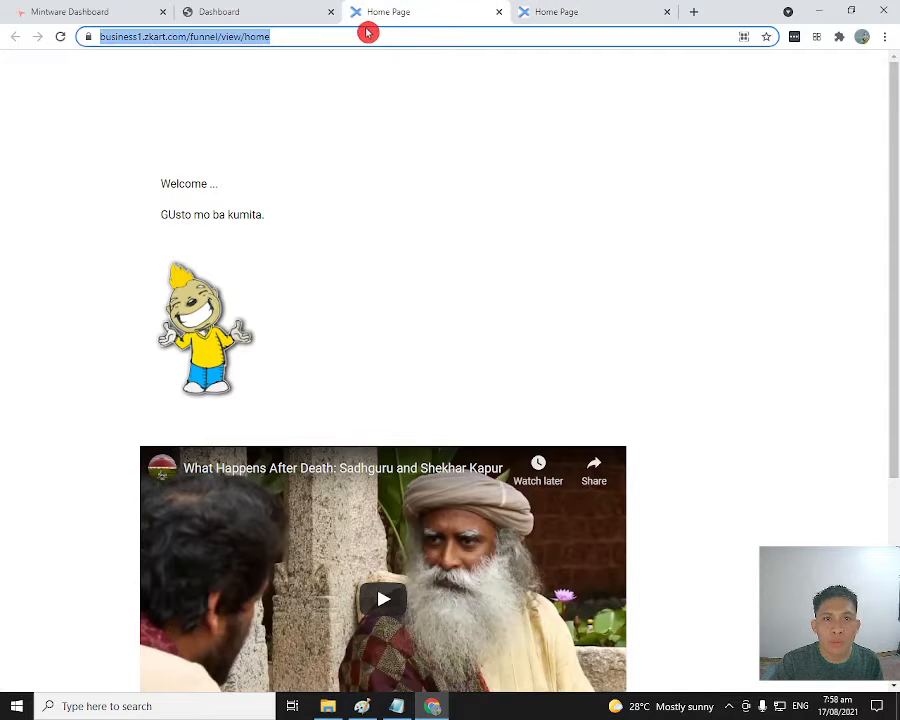
Step: Expand the Home Page step in the funnel steps and close the published page opened at funnel/view/home
click(259, 11)
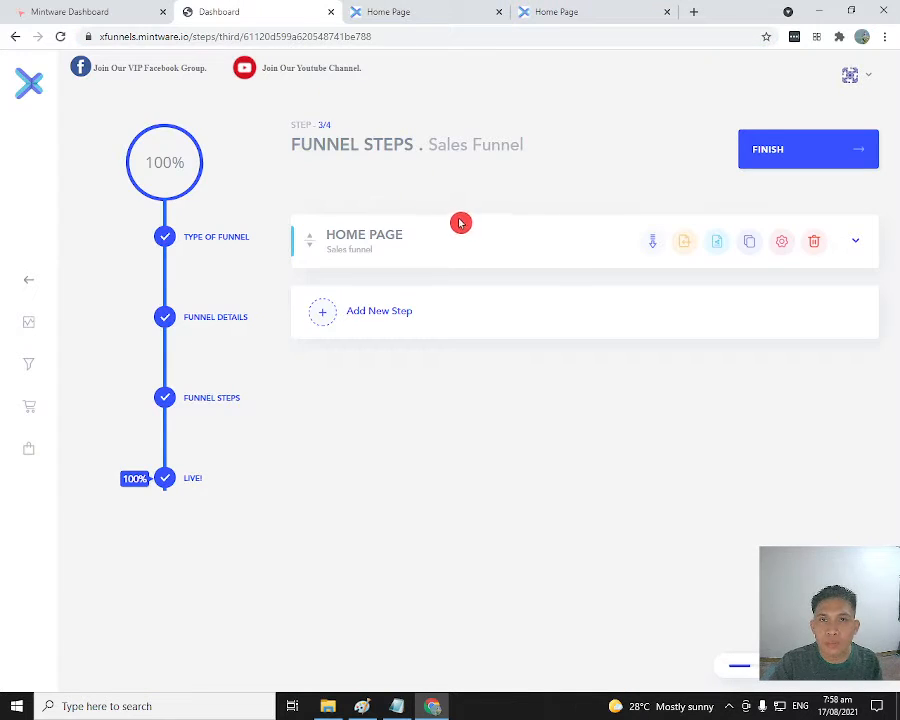
click(857, 247)
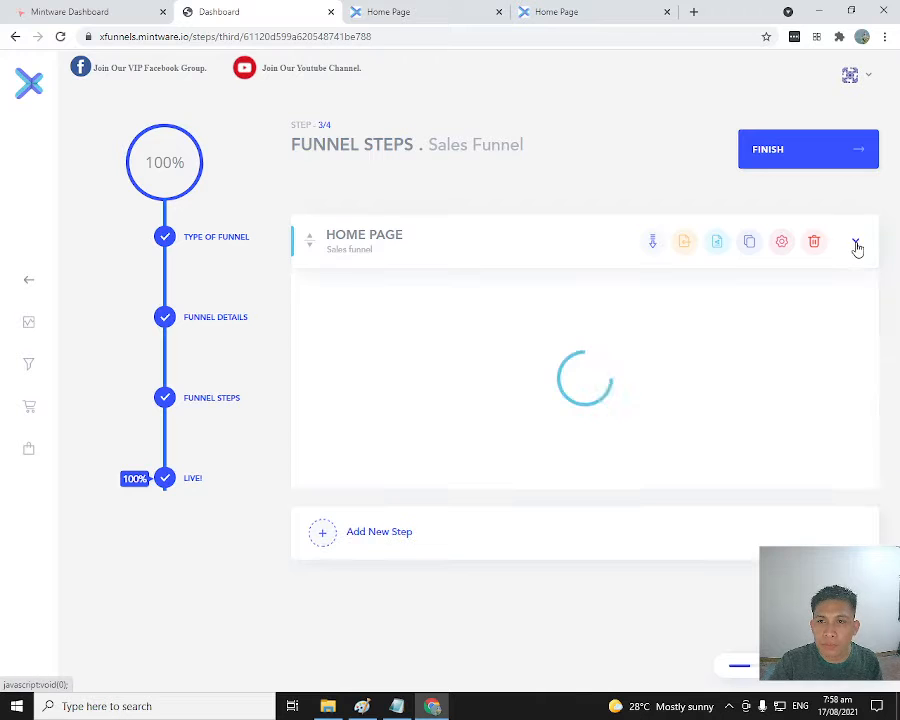
click(500, 13)
click(430, 11)
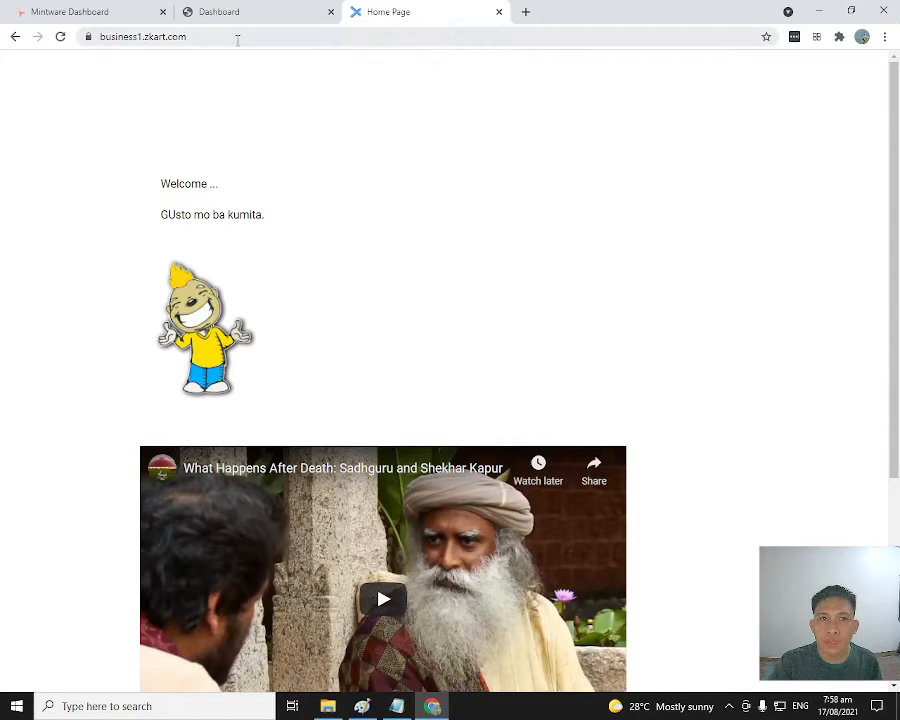
Step: Compare the business1 root address with the public link listed under the Home Page step
drag(189, 36, 98, 36)
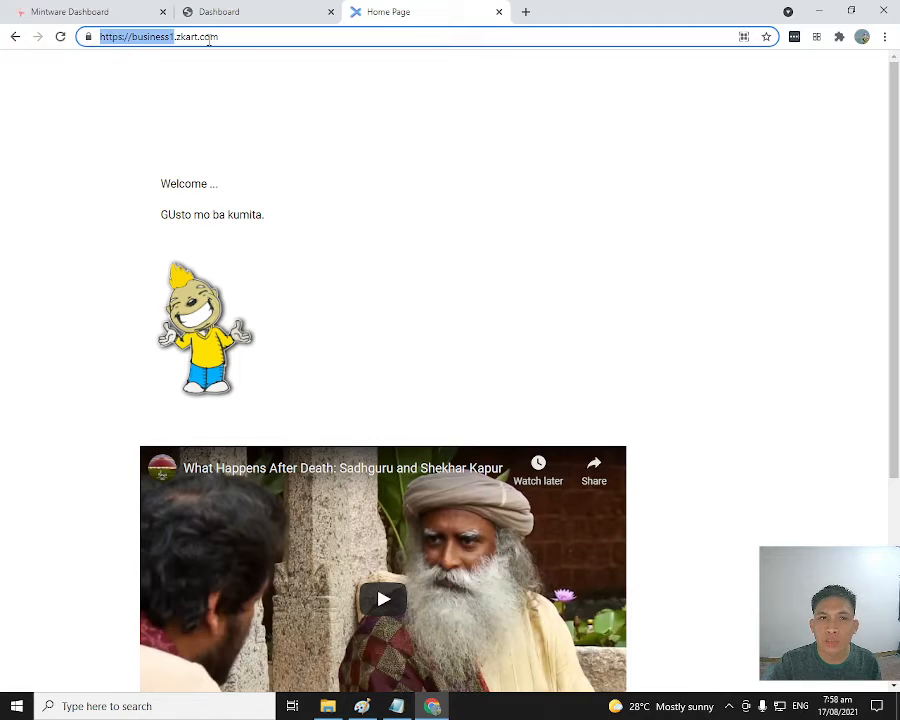
click(267, 12)
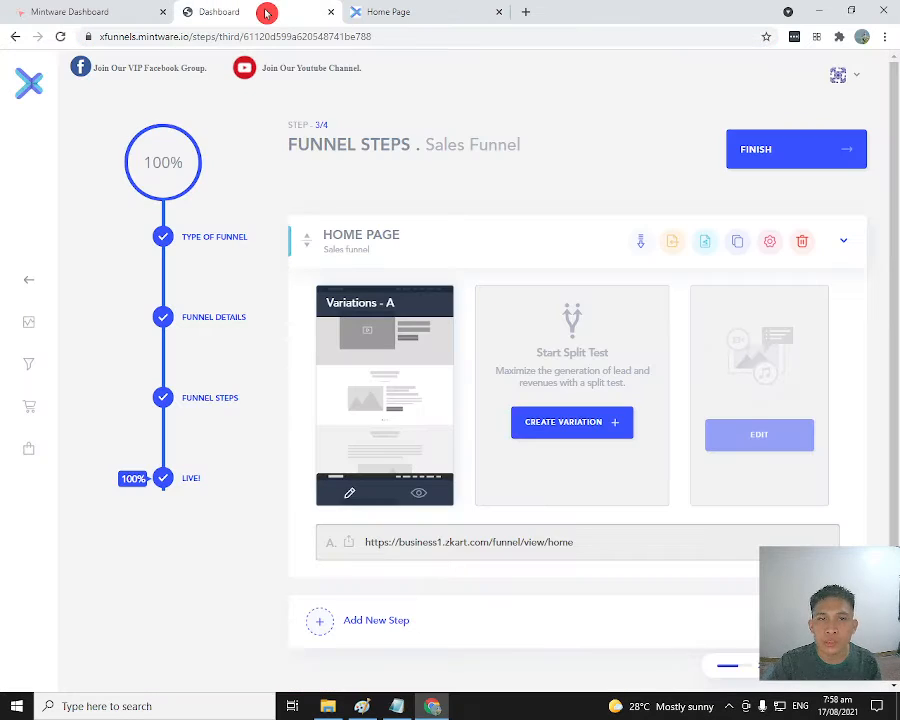
click(398, 12)
click(264, 16)
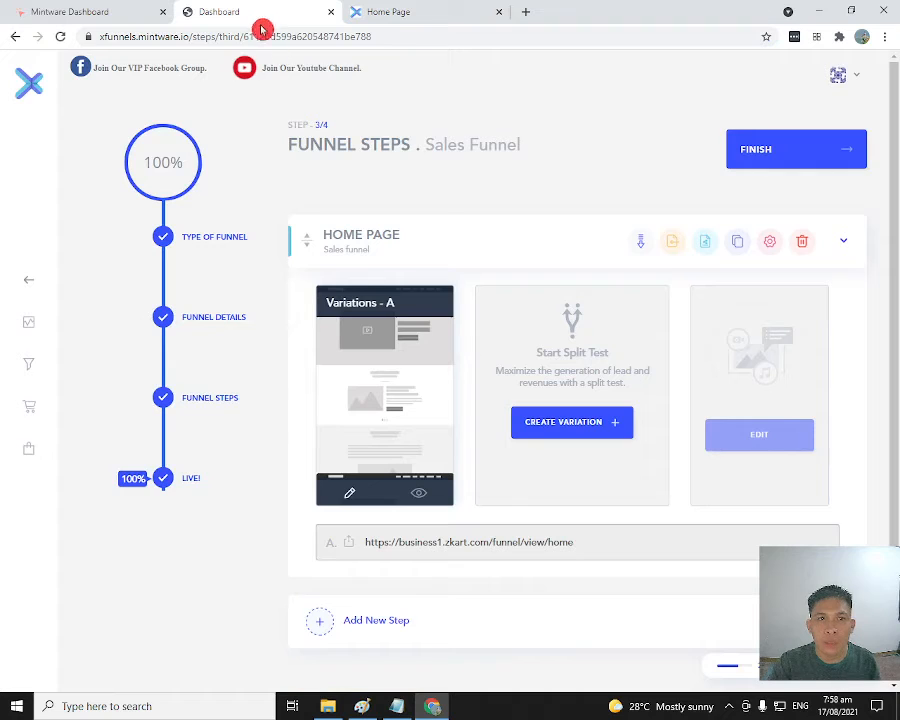
Step: Collapse and re-expand the Home Page step to examine its Variation A and split test options
click(844, 245)
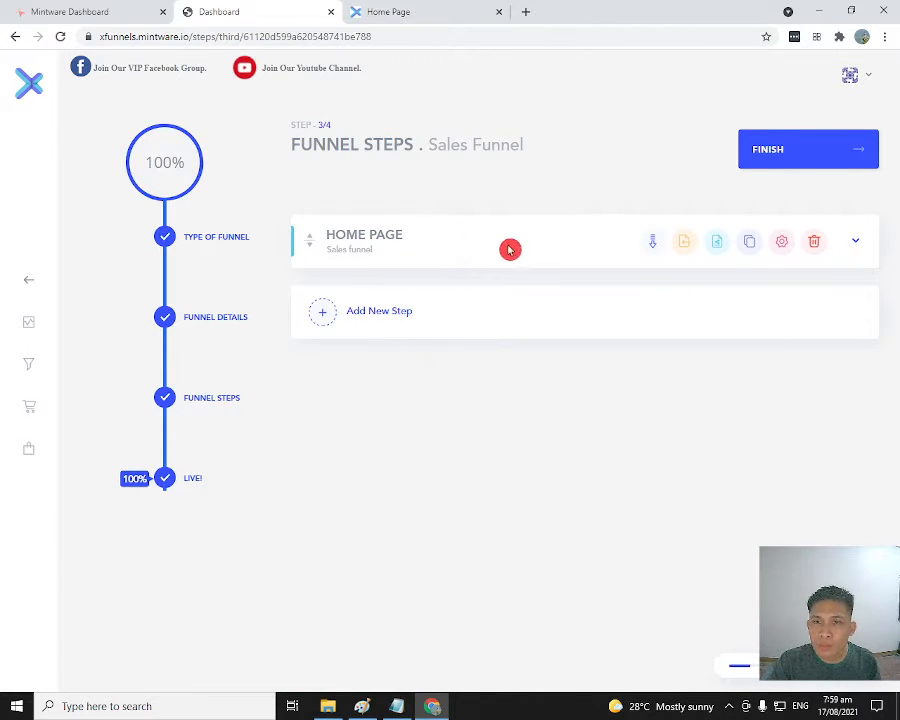
click(856, 245)
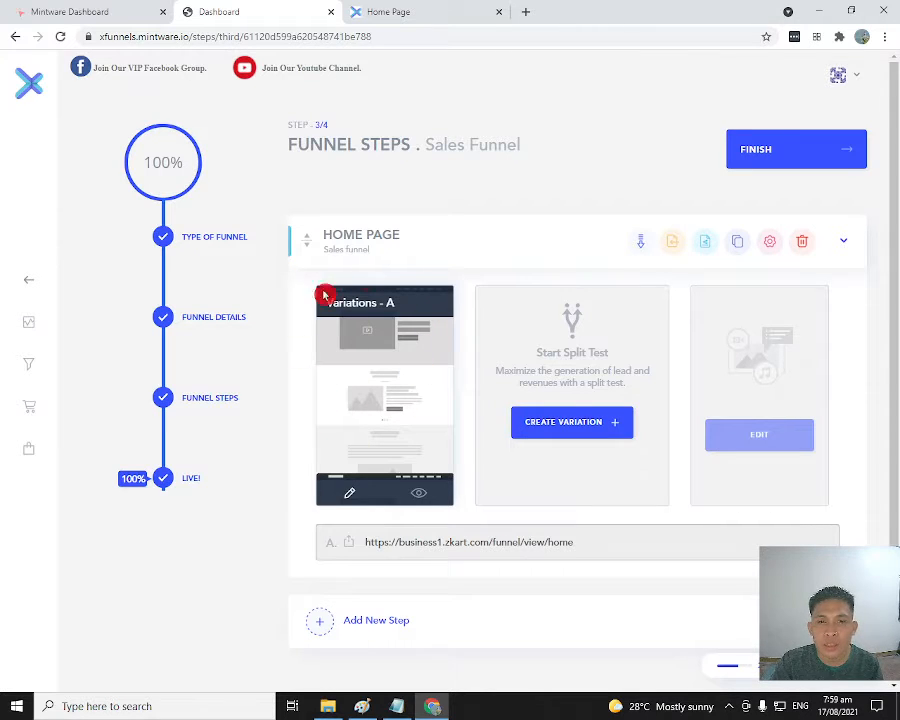
click(843, 244)
click(845, 244)
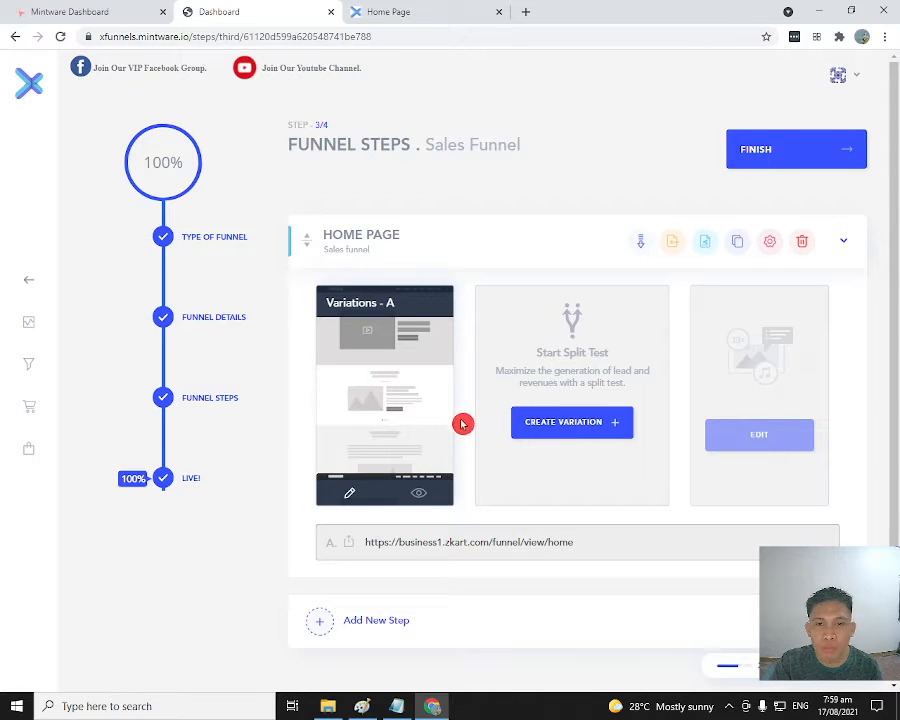
mouse_move(393, 403)
mouse_down()
mouse_move(367, 404)
mouse_move(424, 418)
mouse_move(405, 409)
mouse_up()
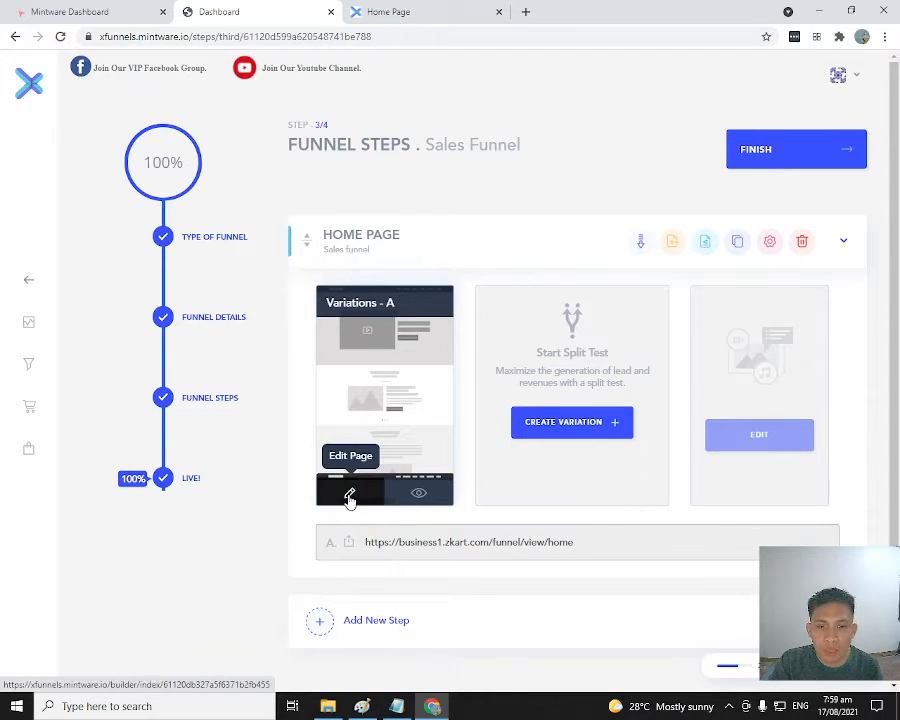
Step: Preview the Home Page's Variation A, check the preview address, and close the preview
click(420, 497)
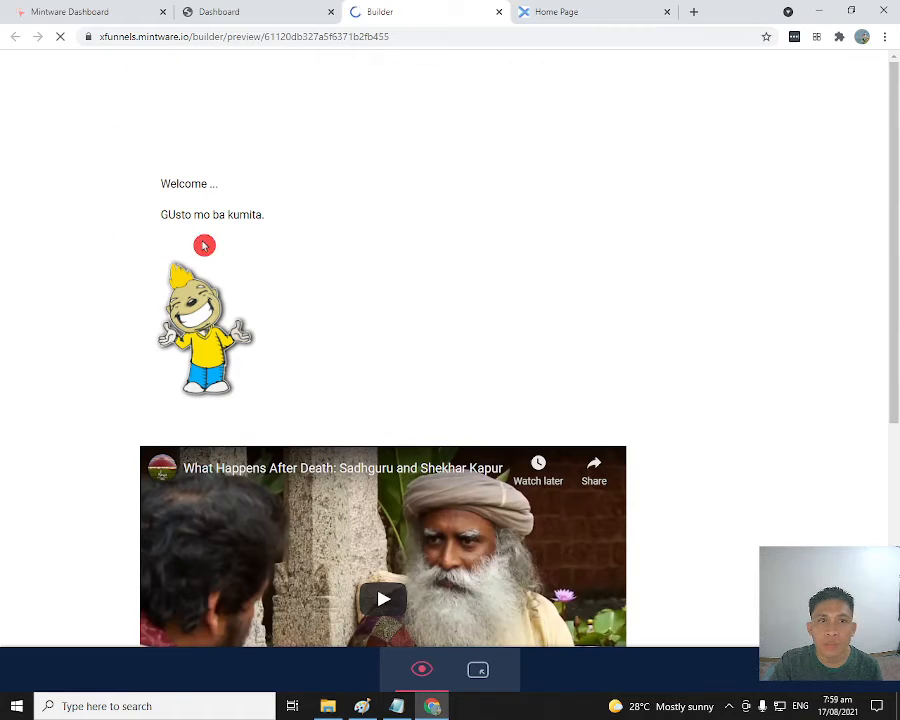
click(215, 40)
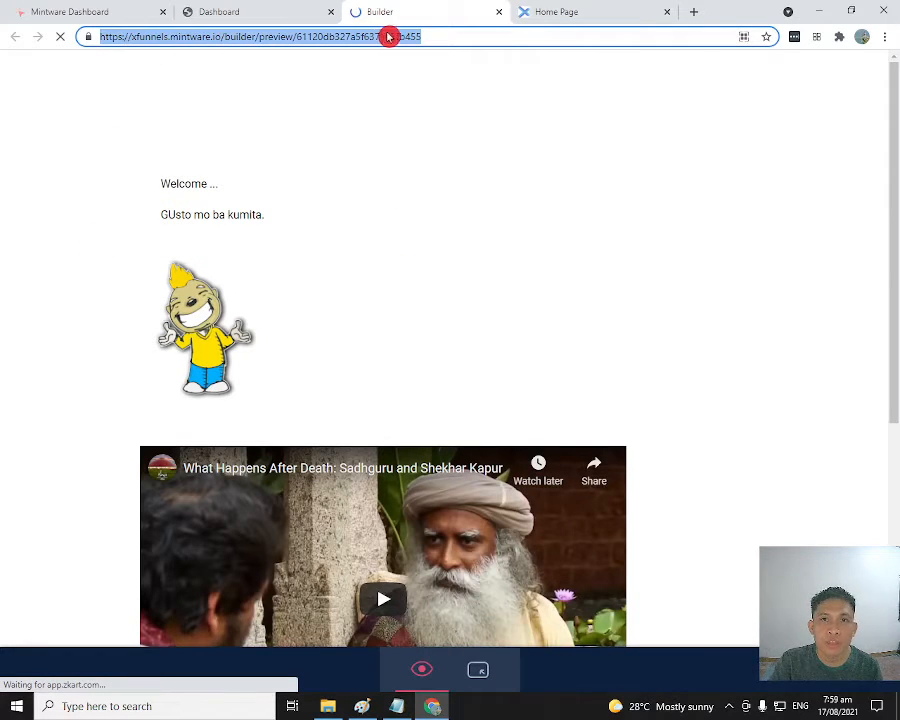
click(499, 12)
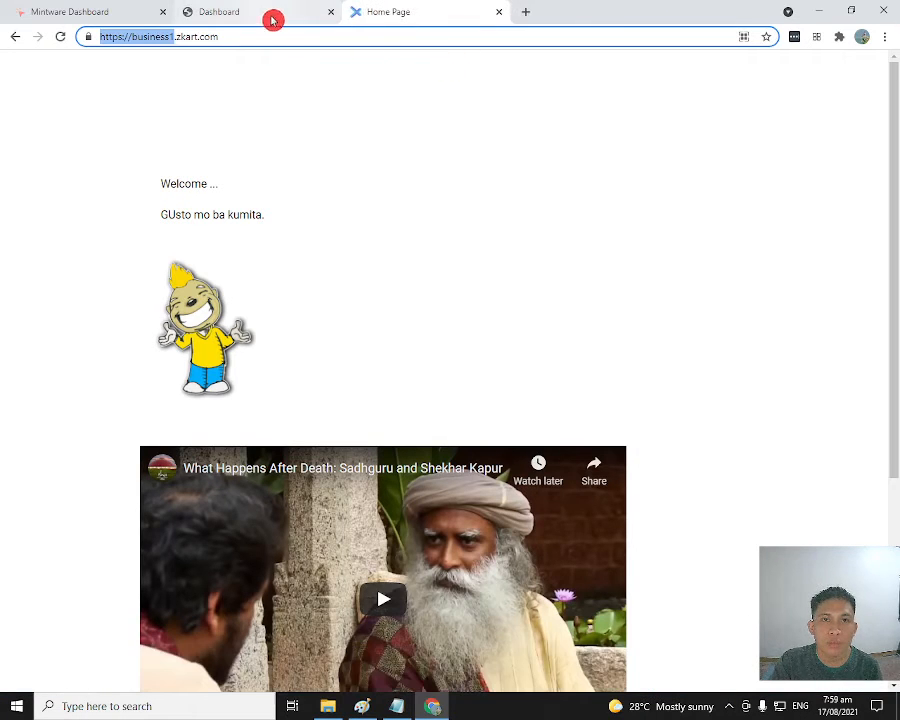
Step: Recheck the published page's root address, and open the Home Page's Variation A in the page builder from the funnel steps
double_click(241, 41)
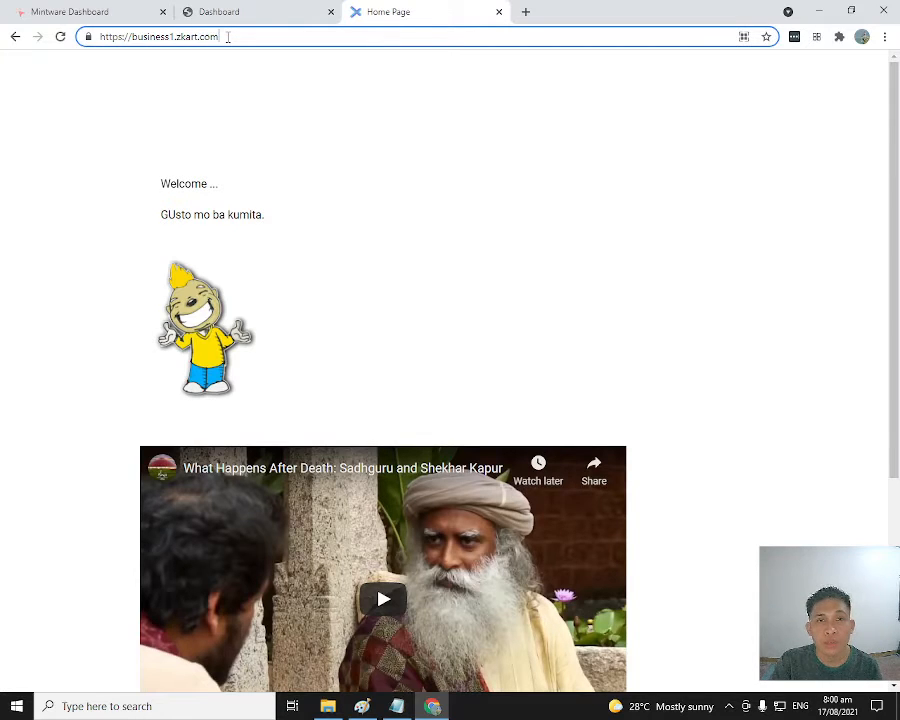
click(260, 16)
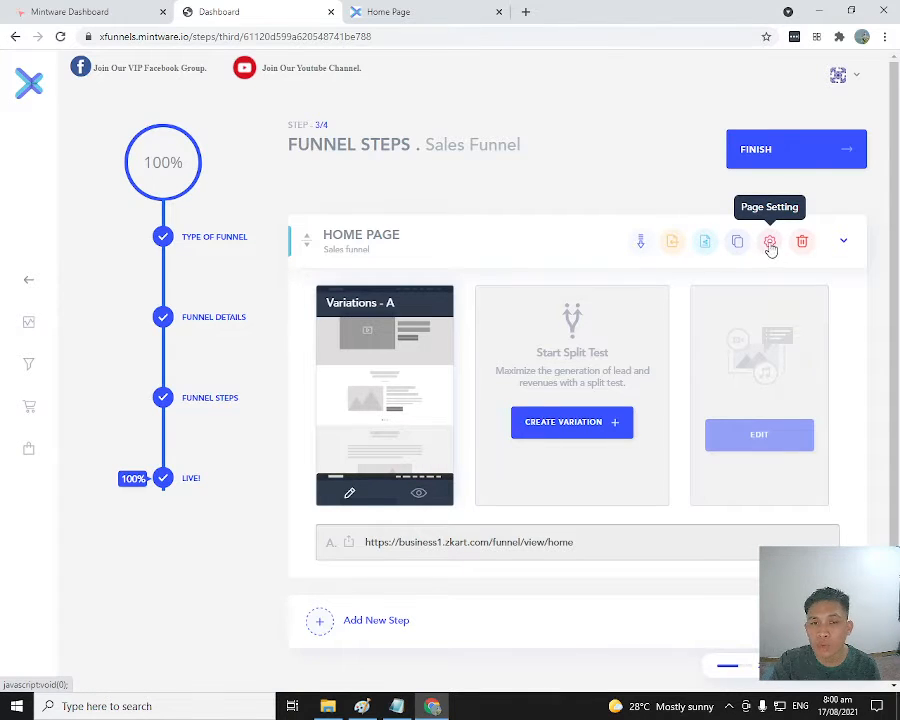
click(350, 494)
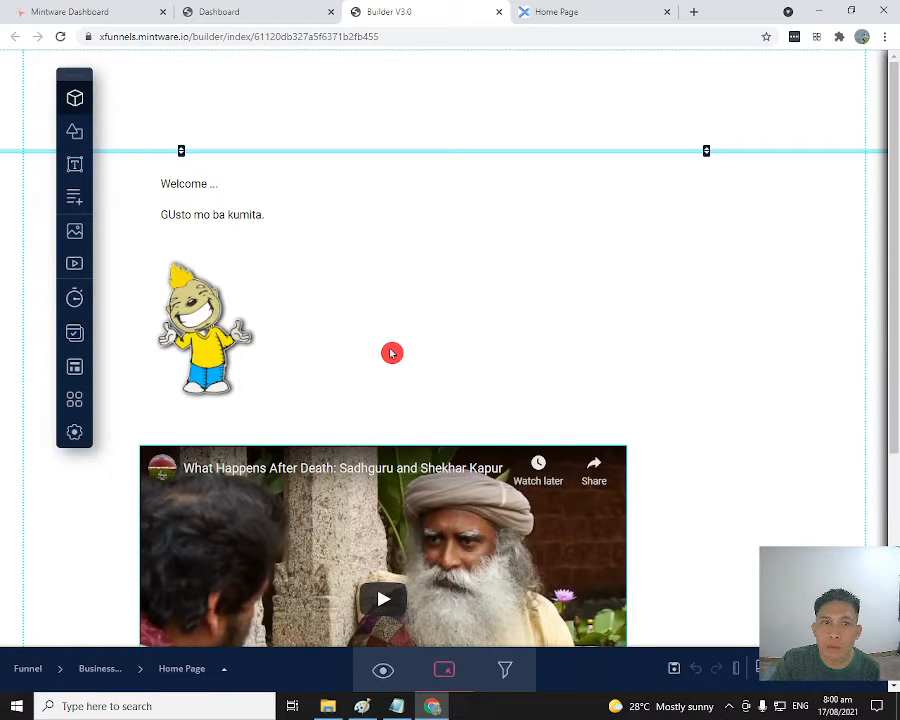
Step: Look through the Home Page's sections in the builder, from the empty top canvas to the blank area below the video
click(371, 100)
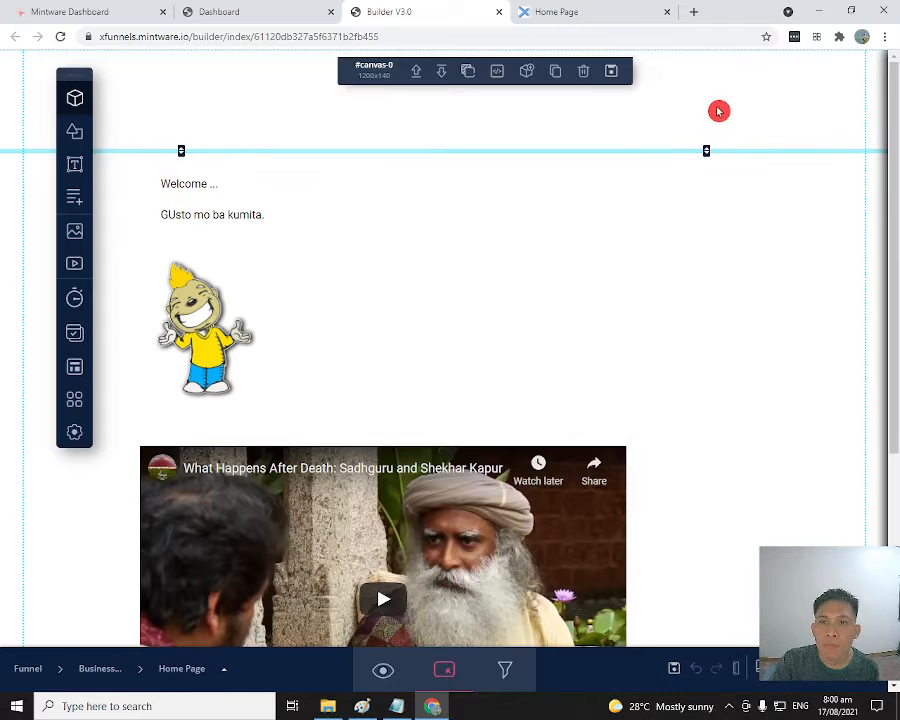
scroll(699, 257, down, 5)
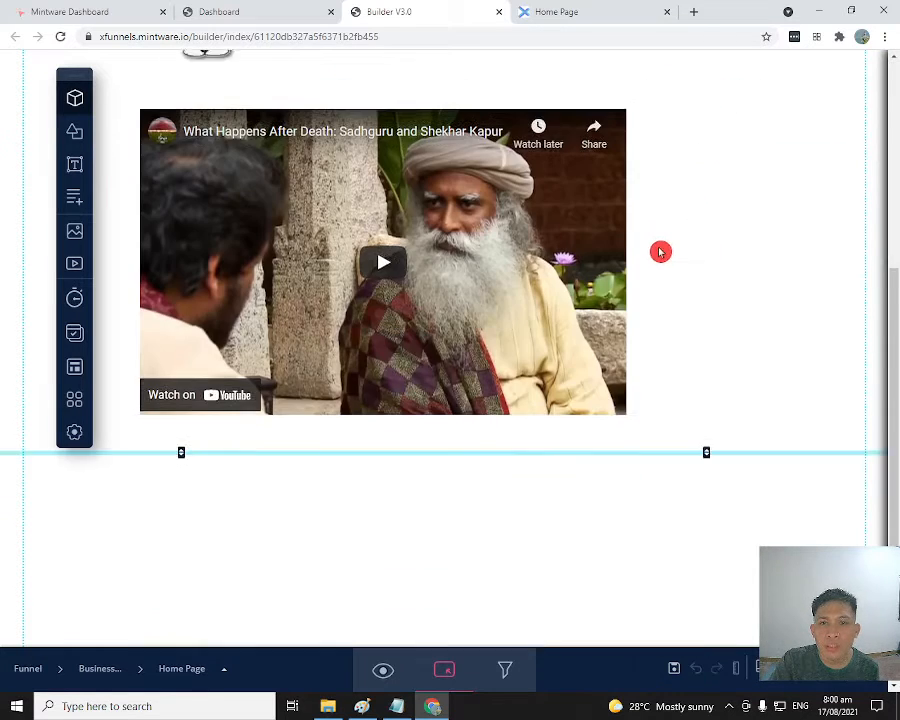
scroll(737, 293, up, 5)
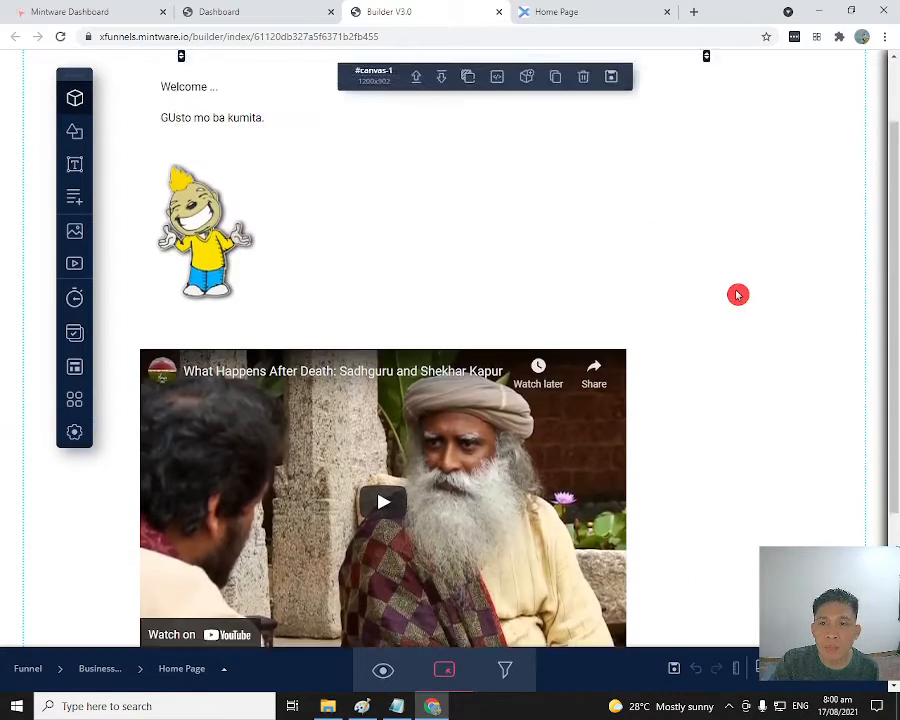
scroll(680, 420, down, 5)
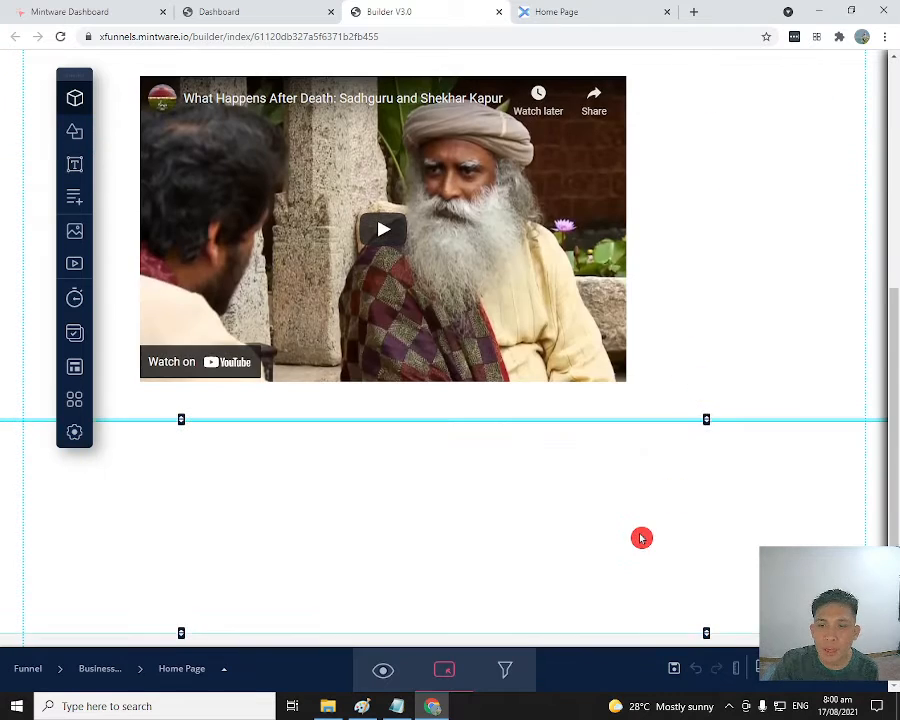
scroll(784, 303, up, 5)
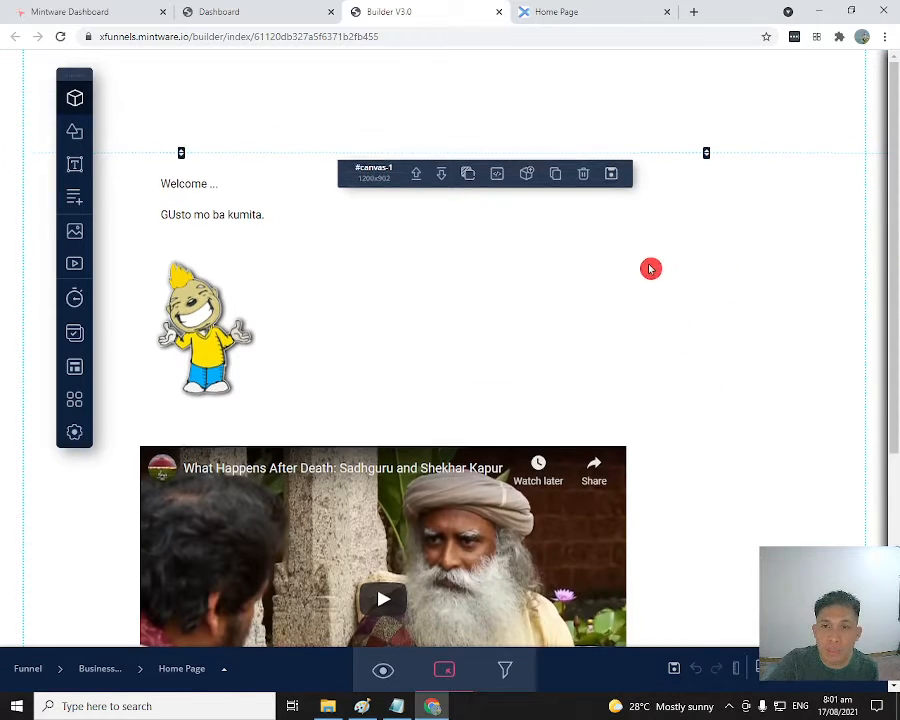
scroll(649, 267, down, 4)
scroll(736, 256, up, 4)
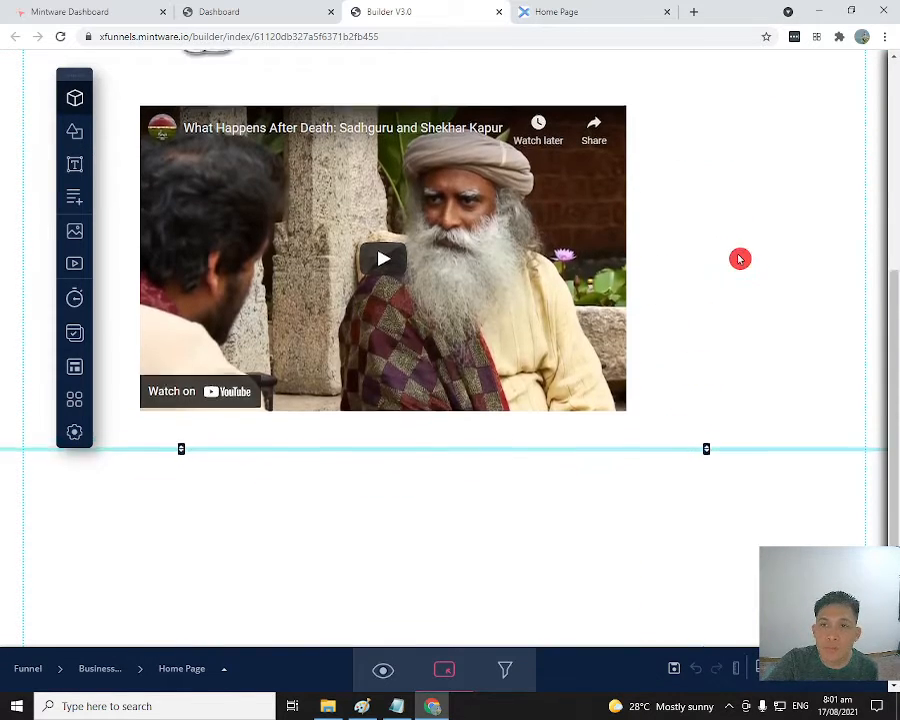
Step: Select the Welcome section and the empty canvas above it alternately to examine where each section begins and ends
right_click(716, 358)
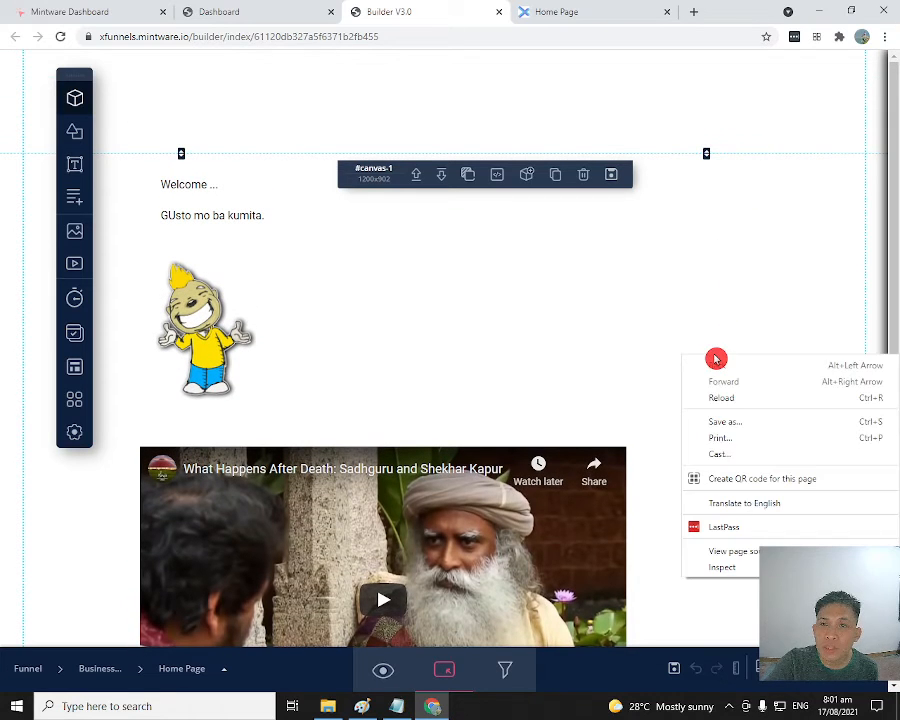
click(683, 281)
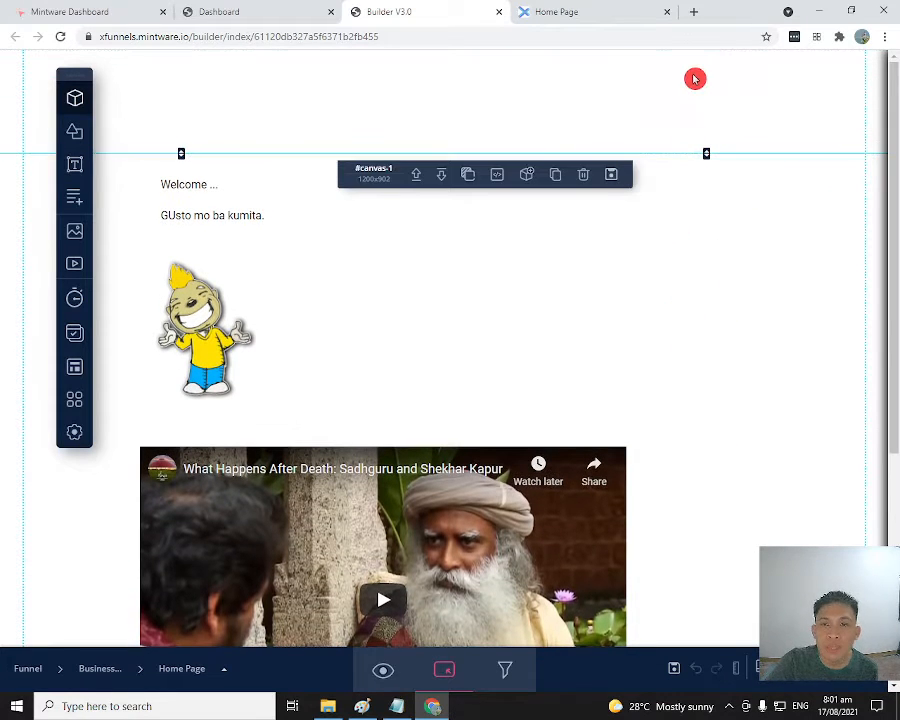
click(692, 78)
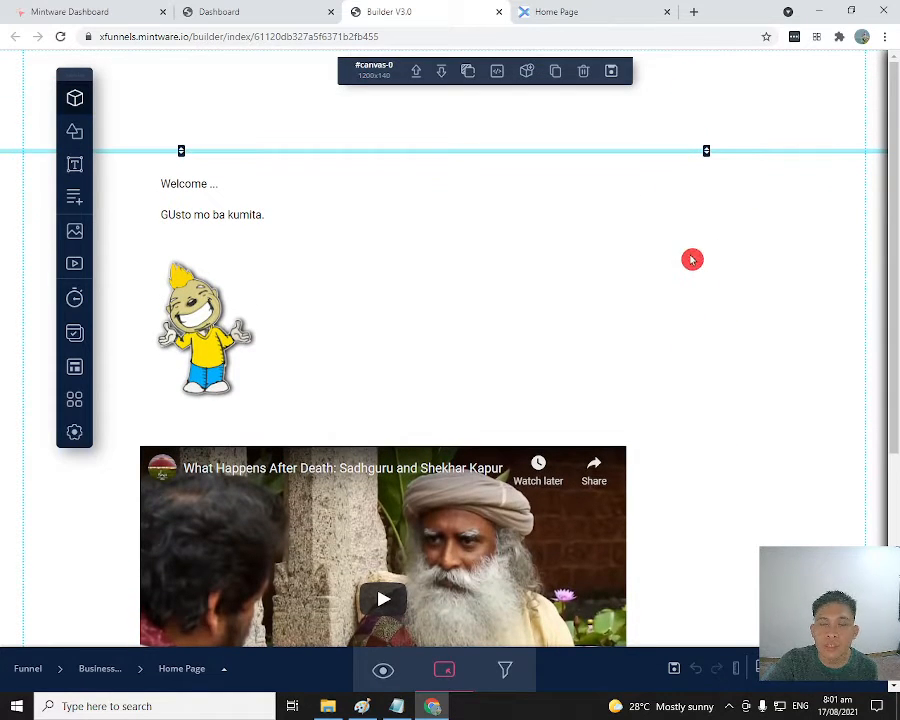
click(680, 305)
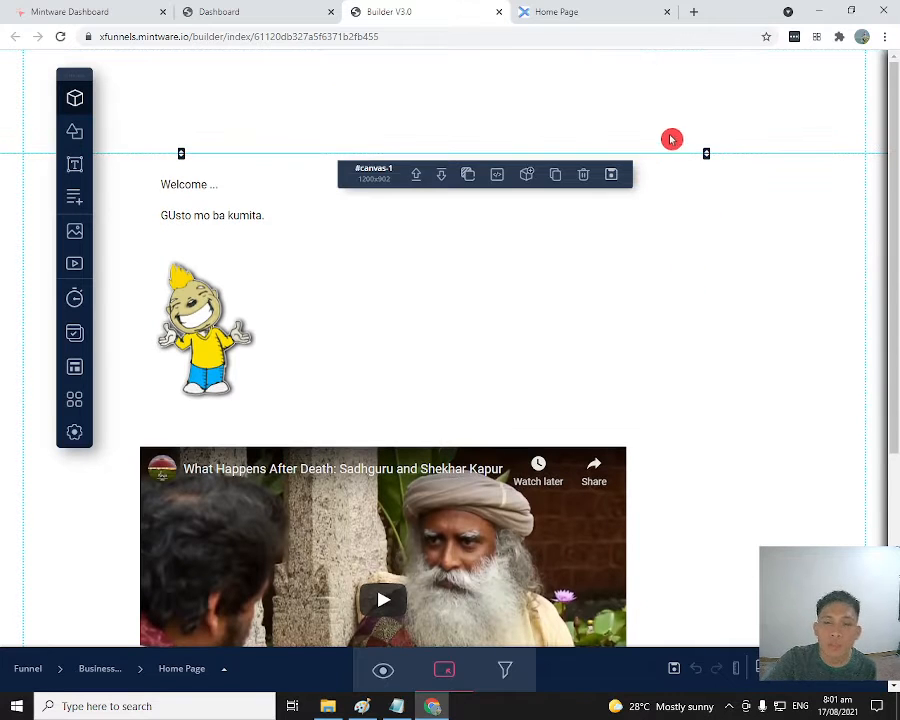
click(648, 97)
click(644, 282)
click(651, 97)
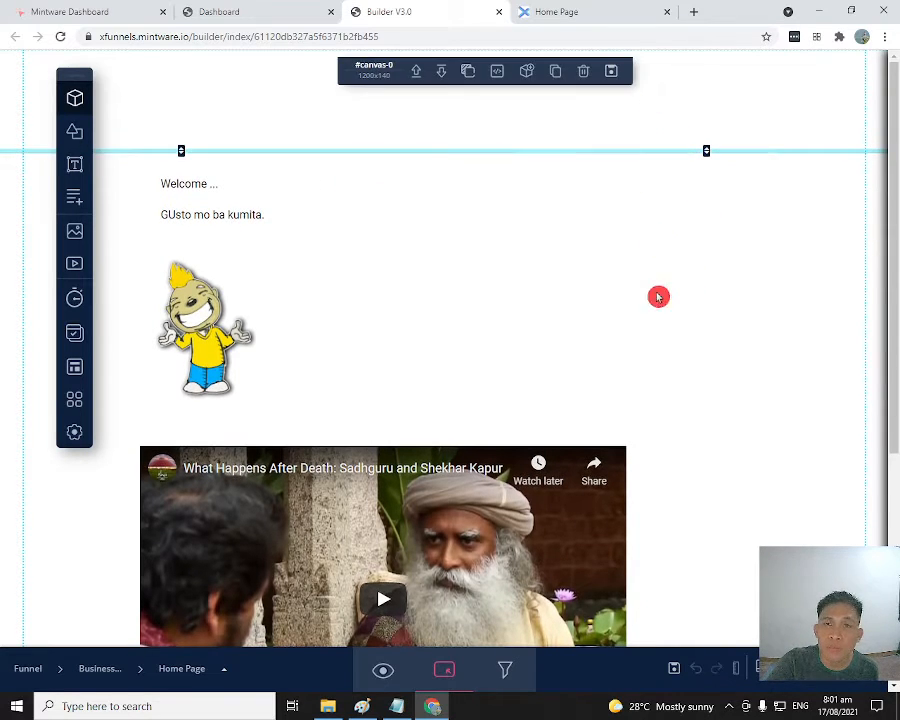
Step: Select the Welcome section and examine it from the cartoon image down to the blank canvas below the video
click(658, 310)
scroll(664, 480, down, 5)
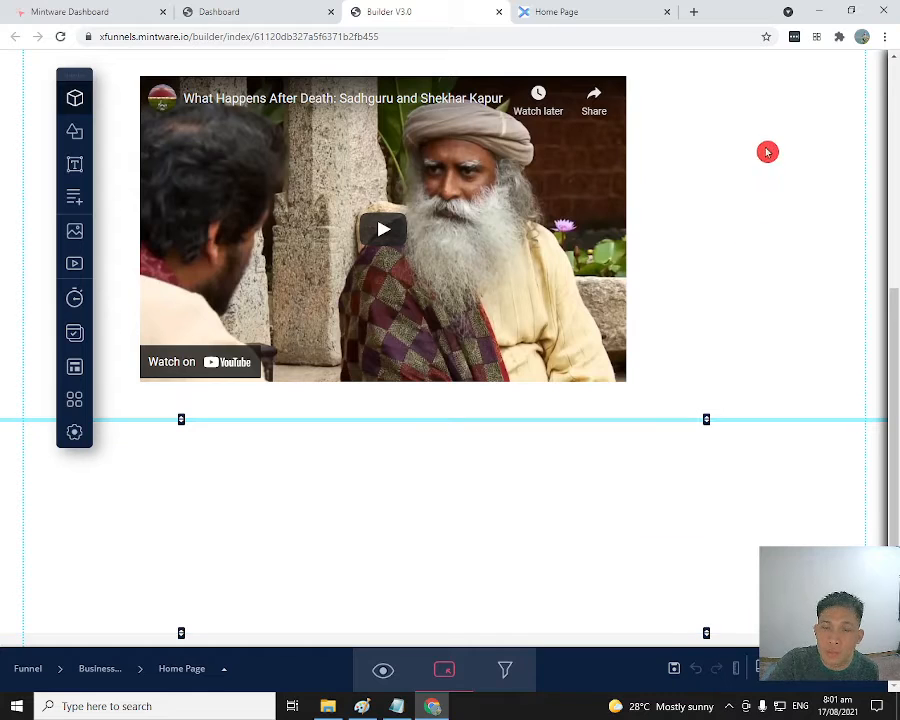
scroll(700, 170, up, 2)
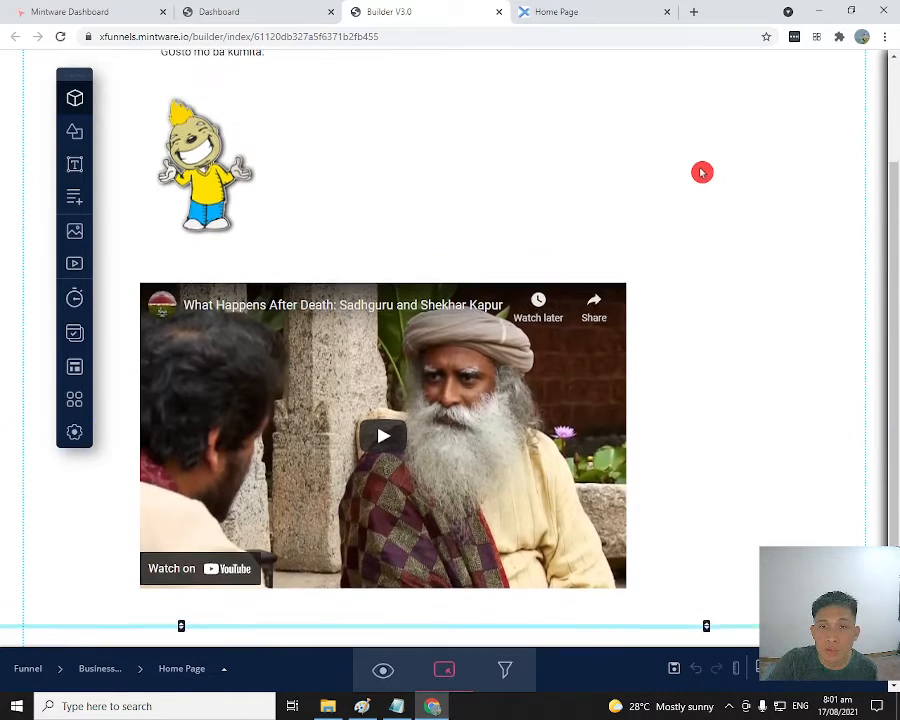
scroll(701, 171, up, 1)
scroll(699, 173, down, 3)
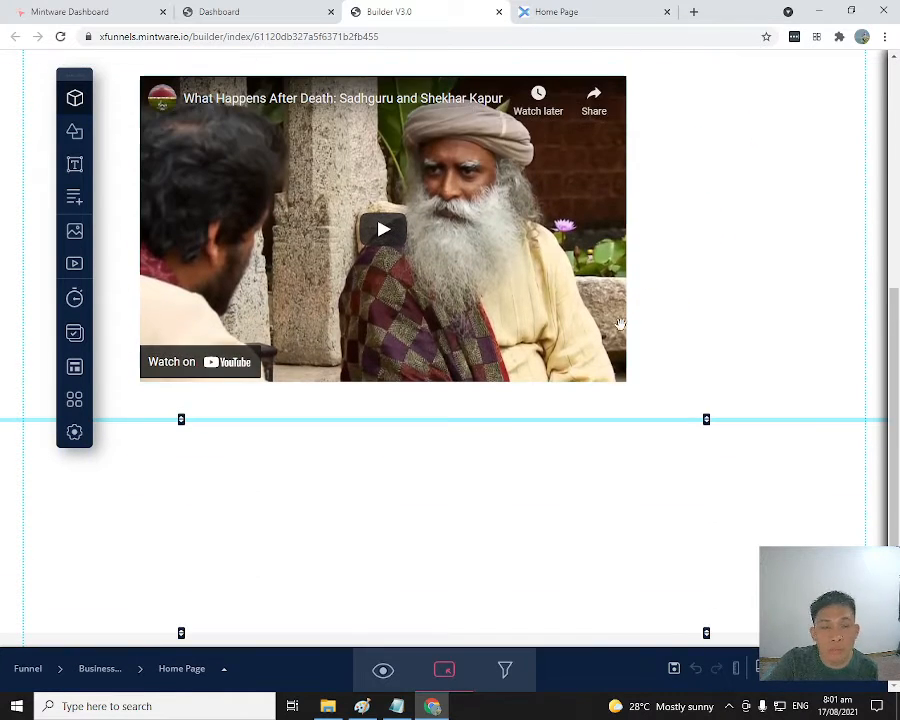
click(510, 527)
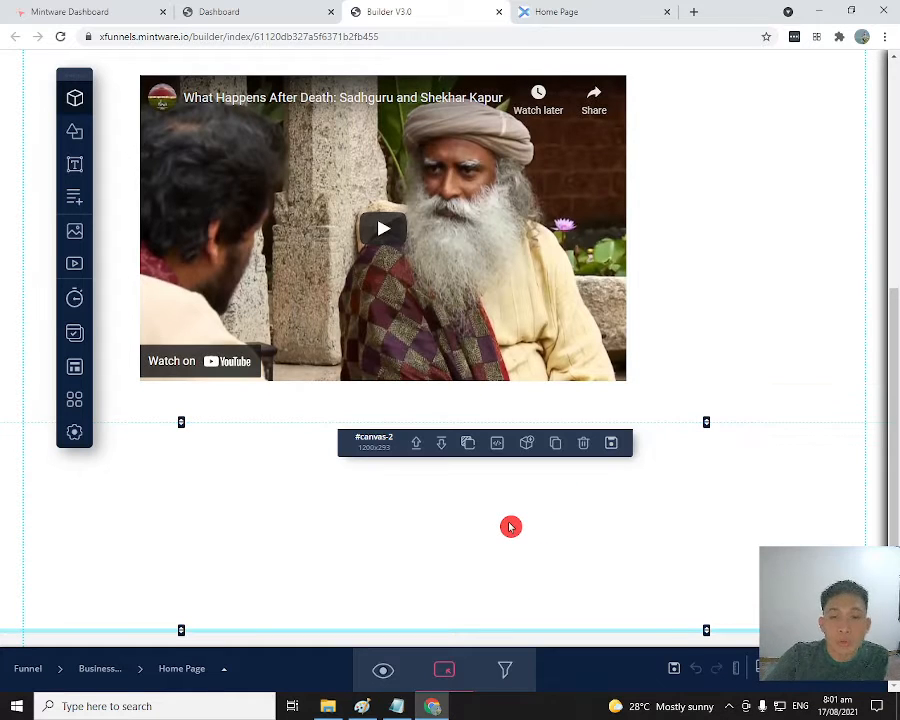
Step: Select the empty canvas above the Welcome text and the blank canvas below the video alternately to compare their extents
scroll(743, 296, up, 4)
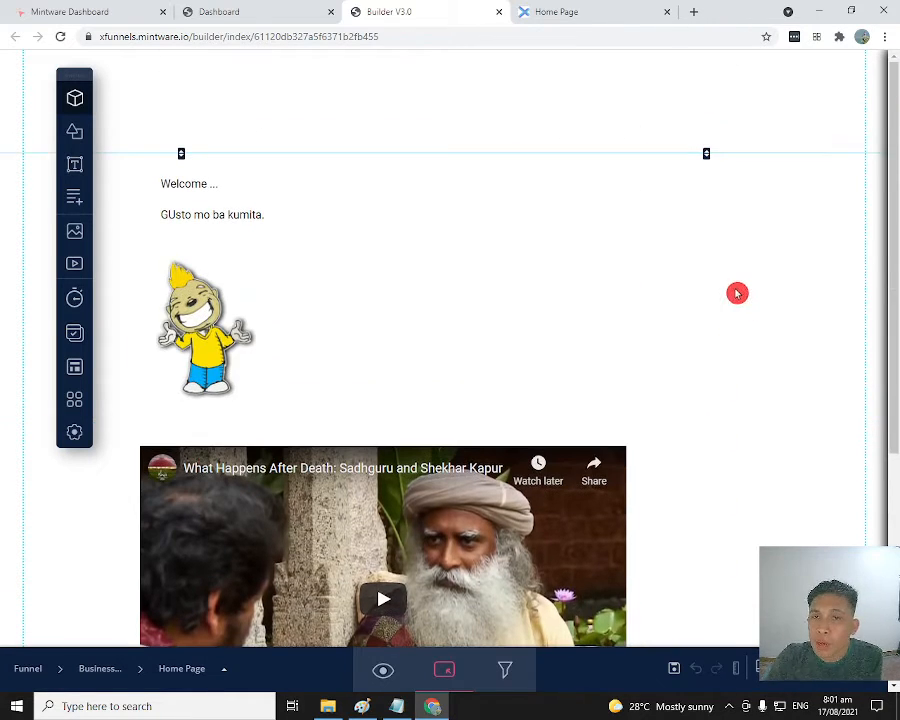
click(633, 106)
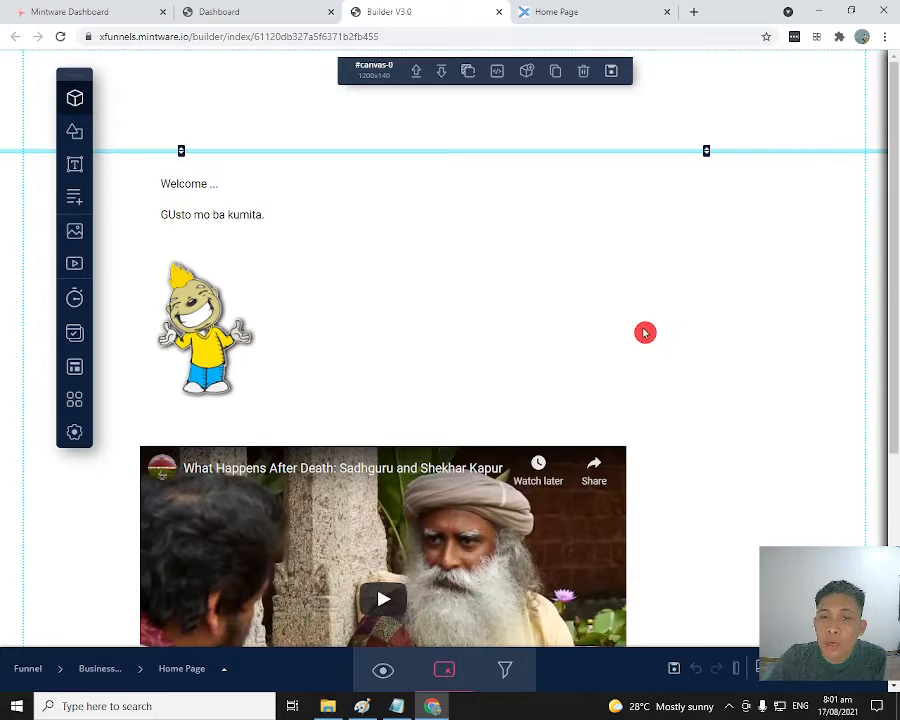
scroll(643, 330, down, 4)
click(568, 533)
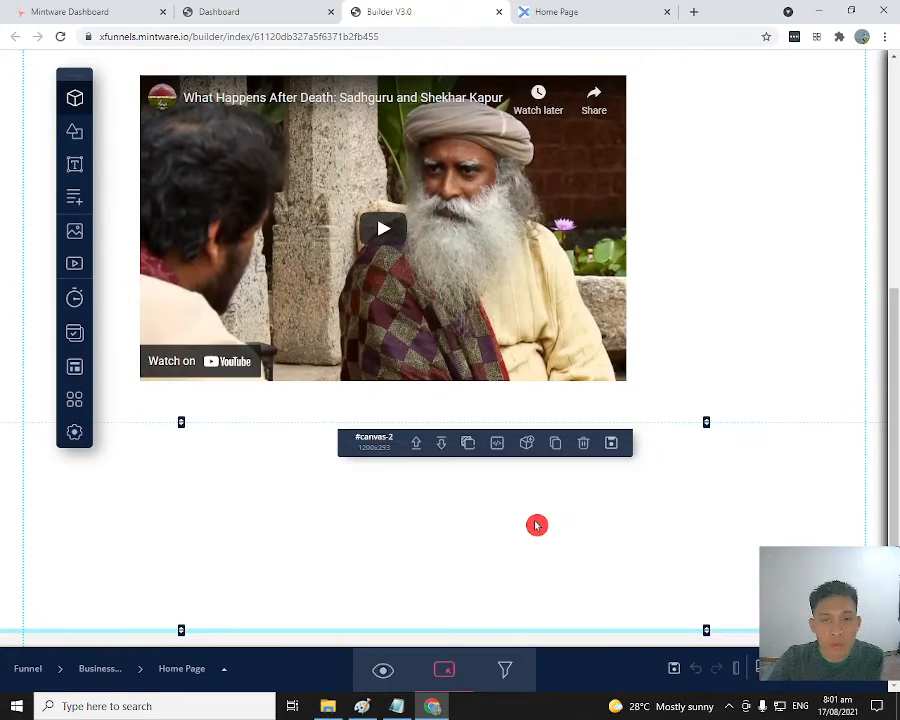
scroll(730, 414, up, 4)
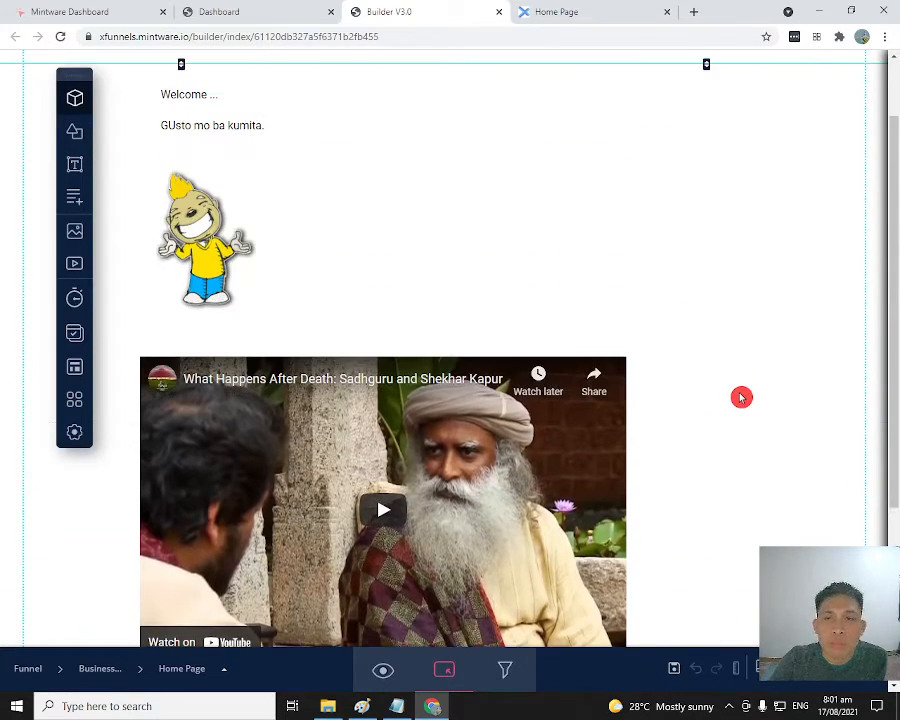
scroll(740, 396, up, 1)
click(540, 95)
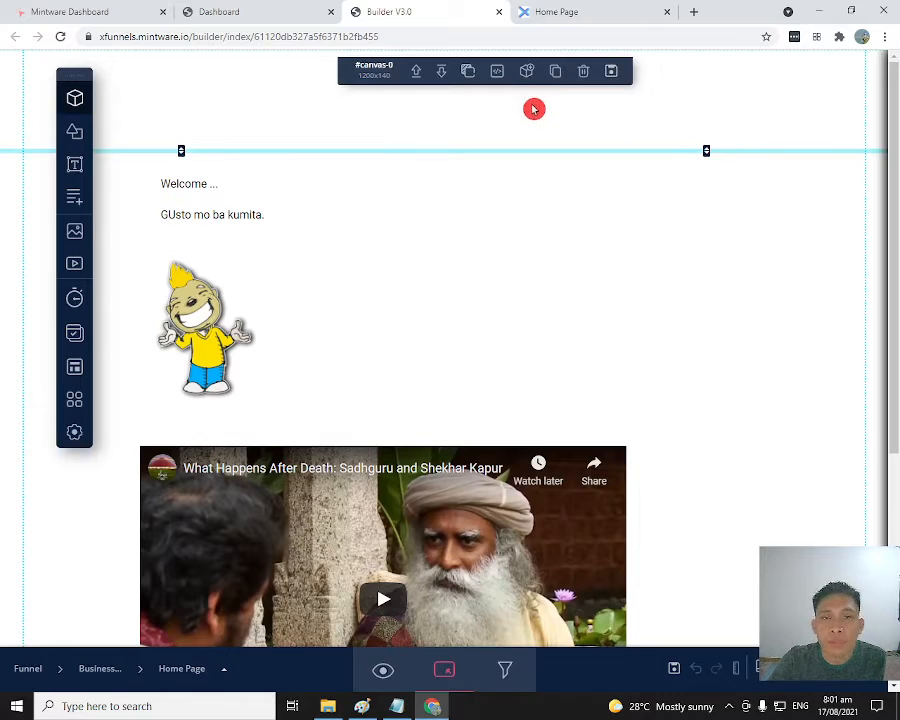
scroll(545, 150, down, 4)
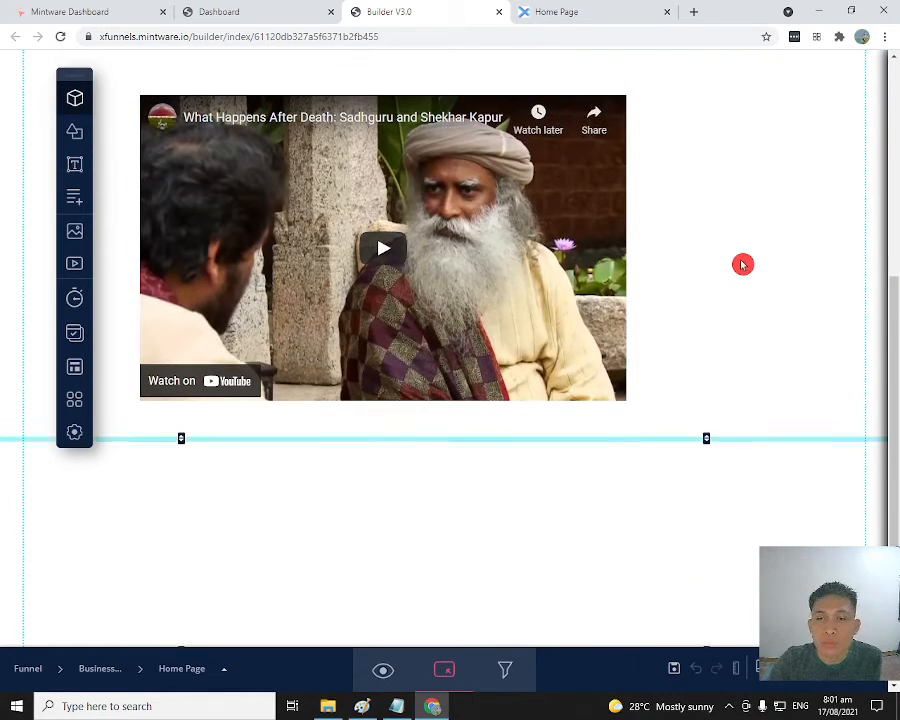
click(571, 534)
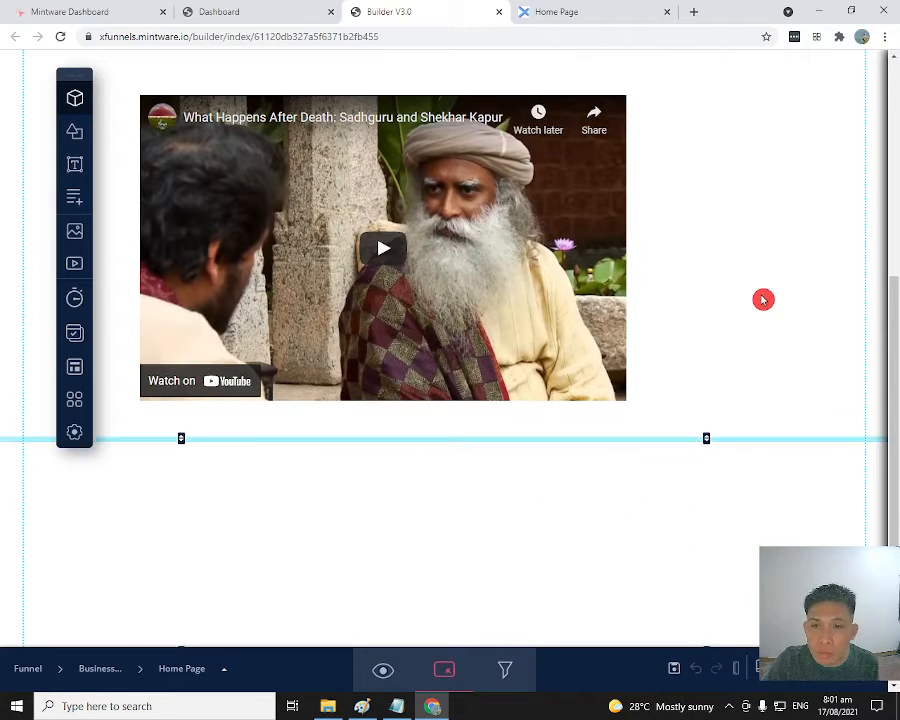
scroll(746, 325, up, 4)
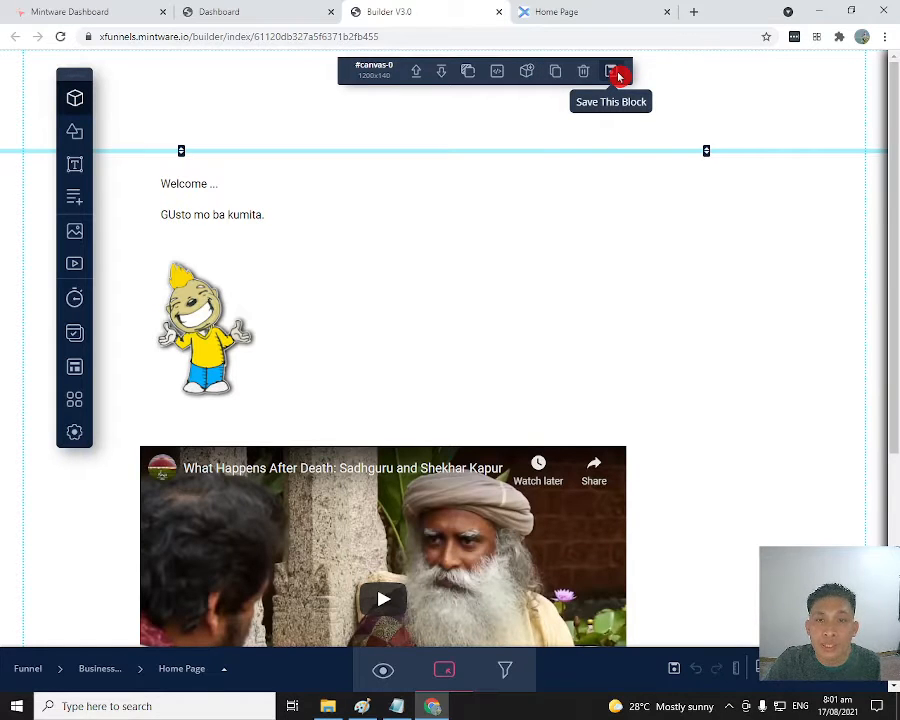
Step: Delete the blank canvas block below the video and confirm the deletion
scroll(639, 265, down, 5)
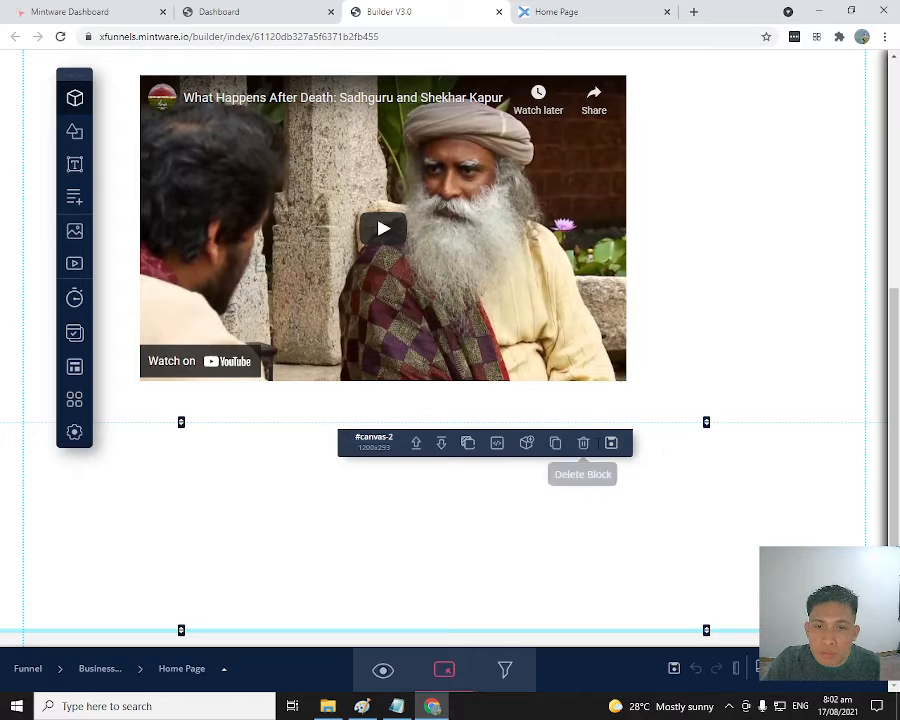
click(584, 446)
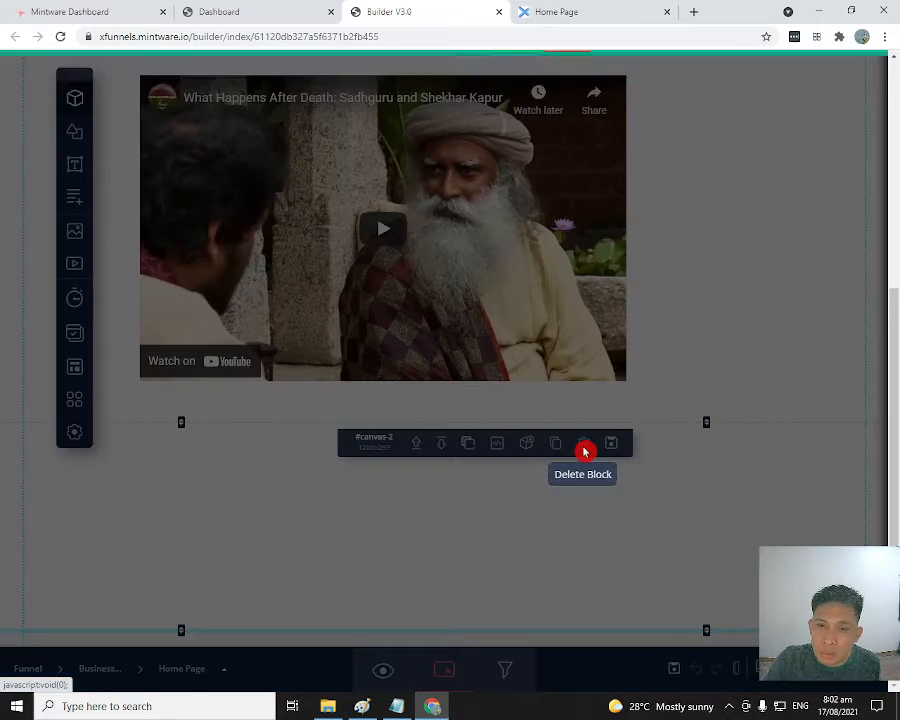
click(510, 75)
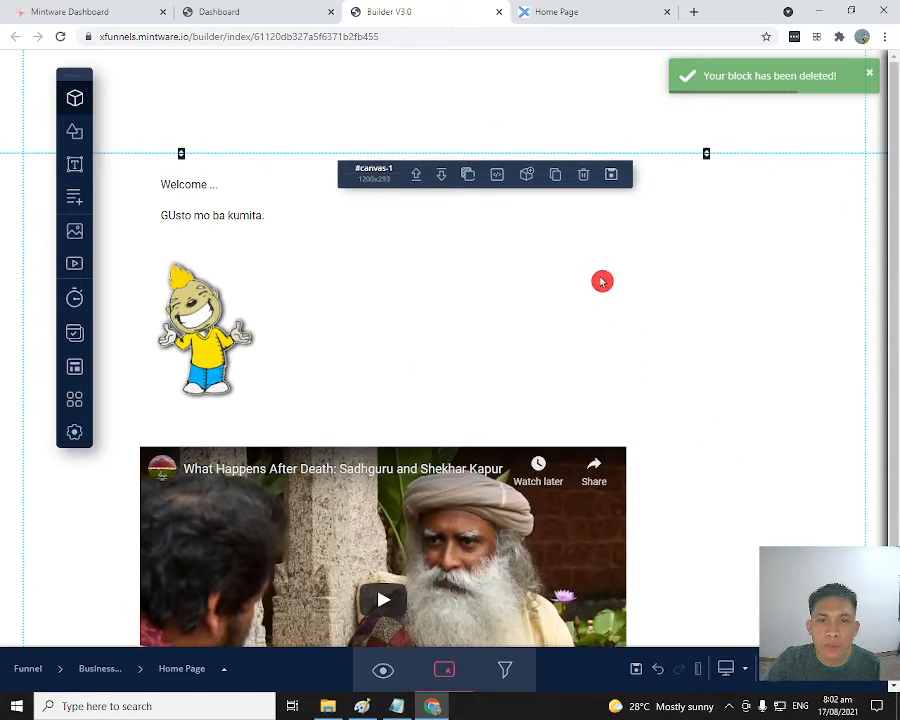
Step: Delete the embedded YouTube video from the Welcome section
scroll(595, 300, down, 2)
click(506, 343)
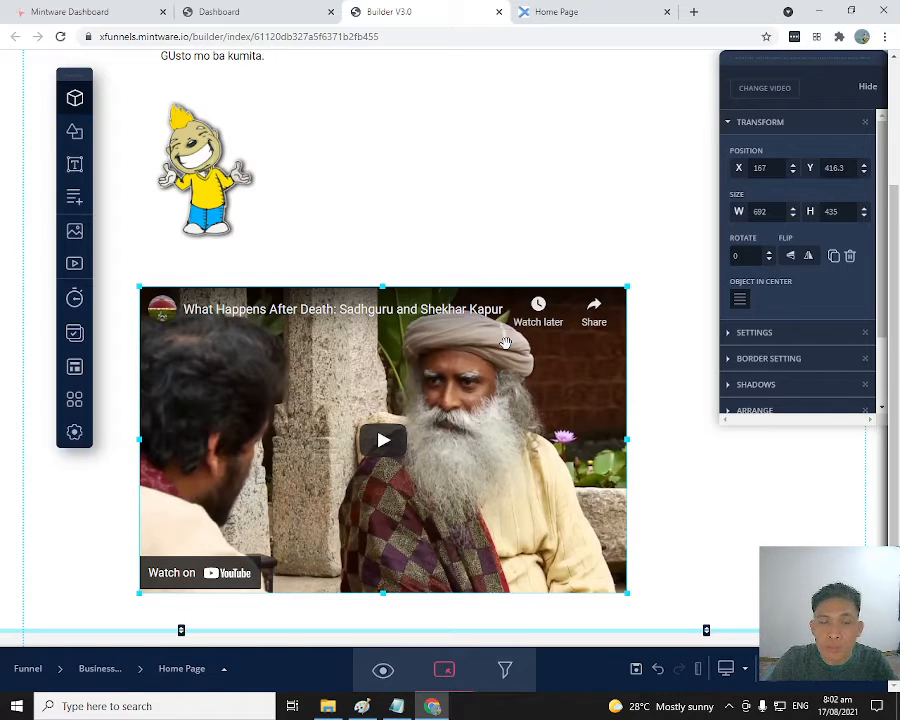
key(Delete)
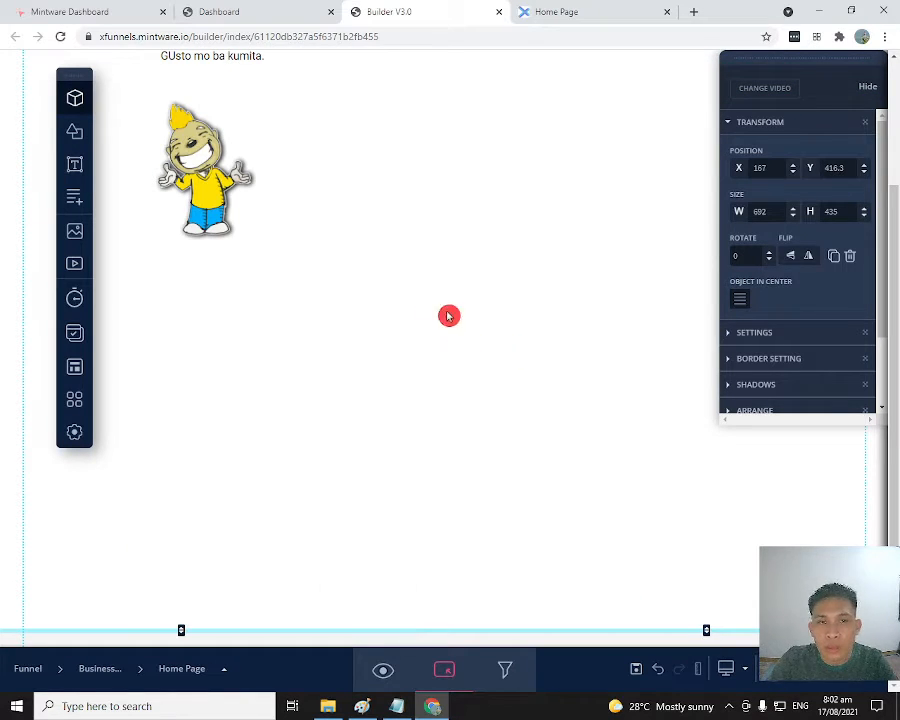
Step: Delete the cartoon character image from the Welcome section
click(215, 160)
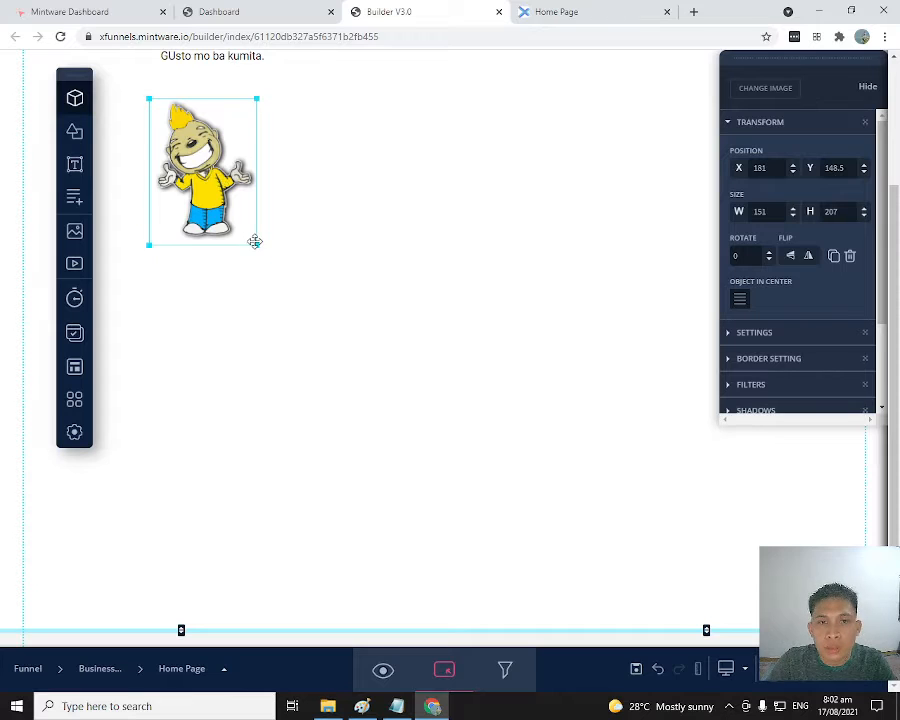
click(318, 190)
click(226, 175)
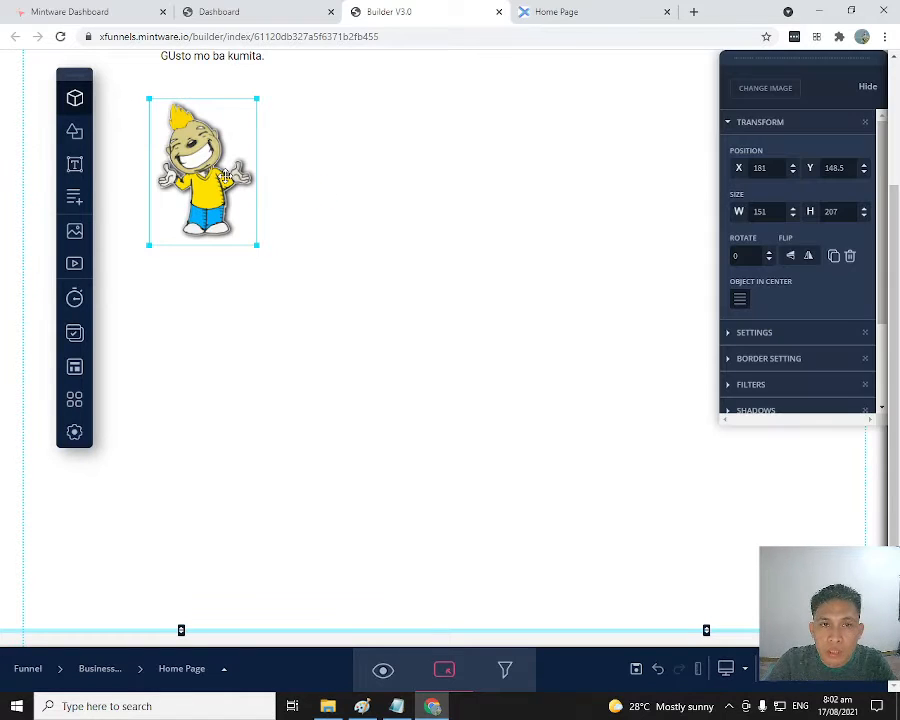
click(457, 337)
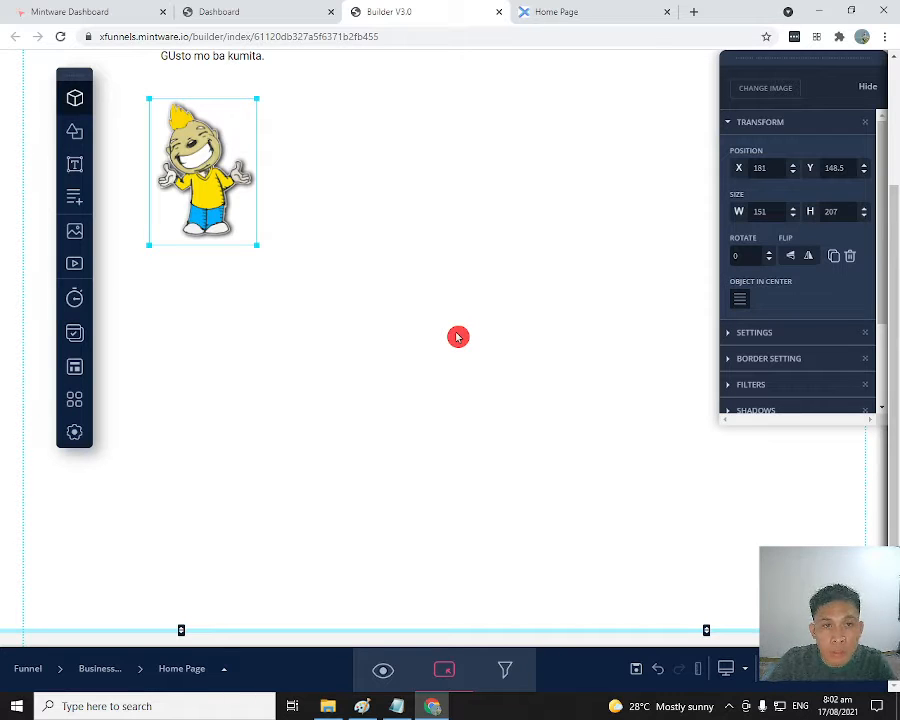
key(Delete)
scroll(458, 337, up, 3)
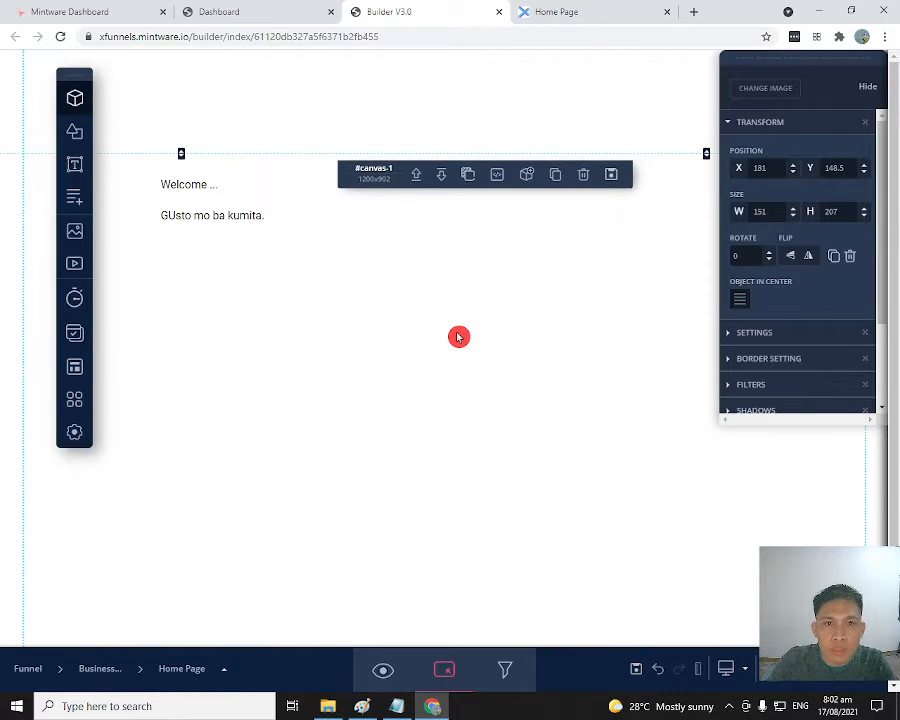
Step: Move the Welcome text box down to about X 230, Y 217.5, and highlight its lines individually
click(300, 312)
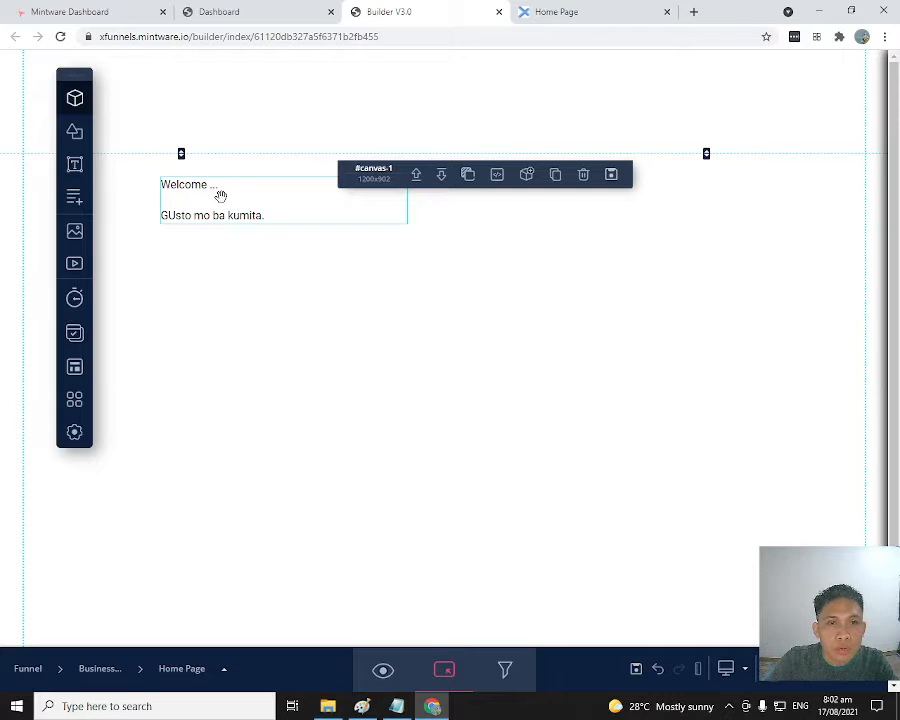
drag(221, 197, 237, 324)
triple_click(240, 346)
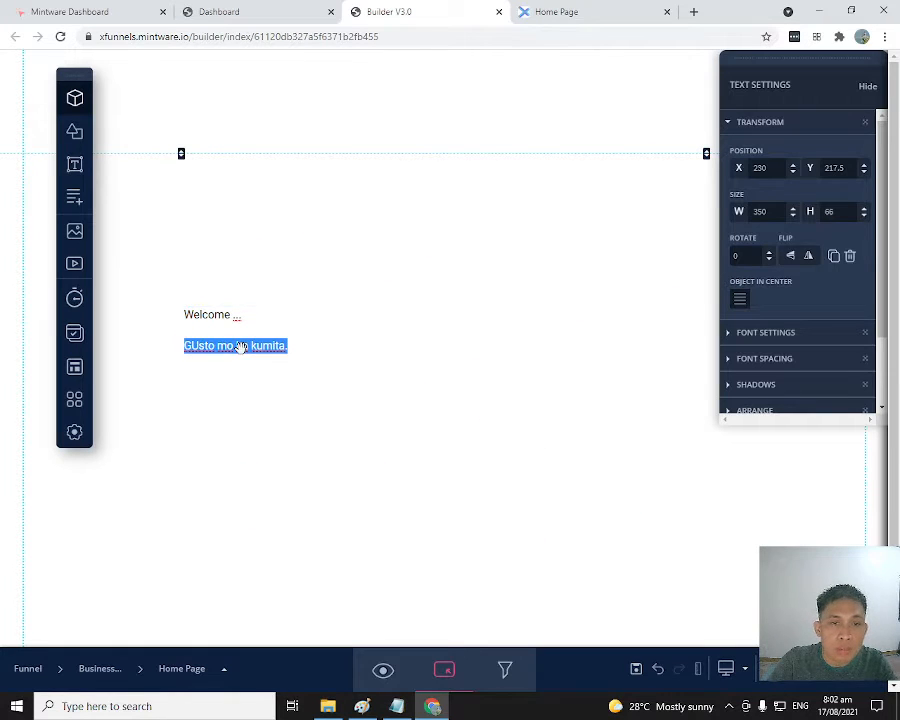
triple_click(226, 314)
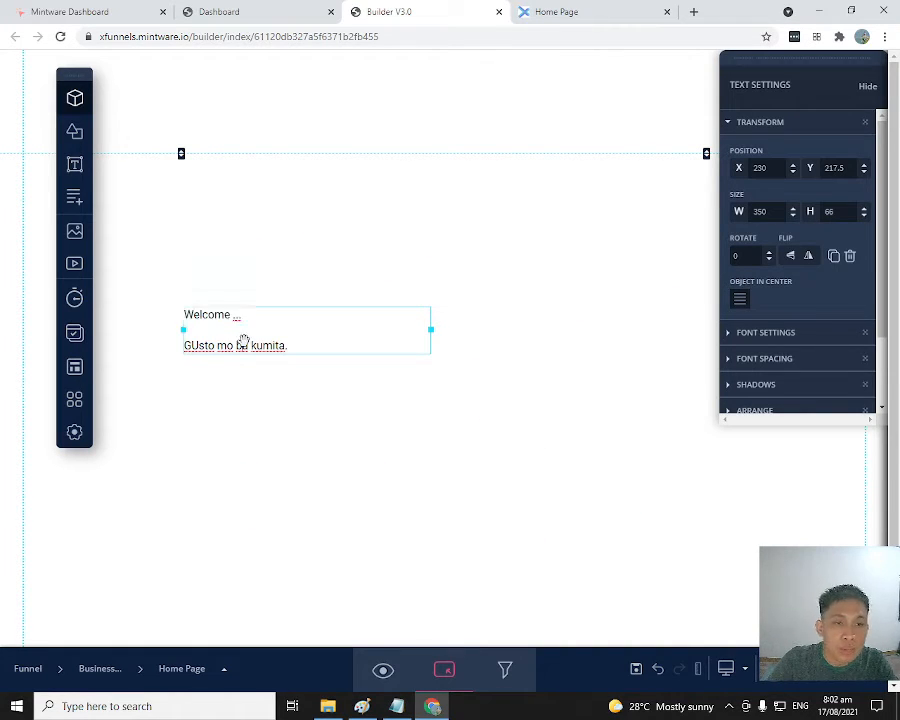
triple_click(242, 343)
click(320, 324)
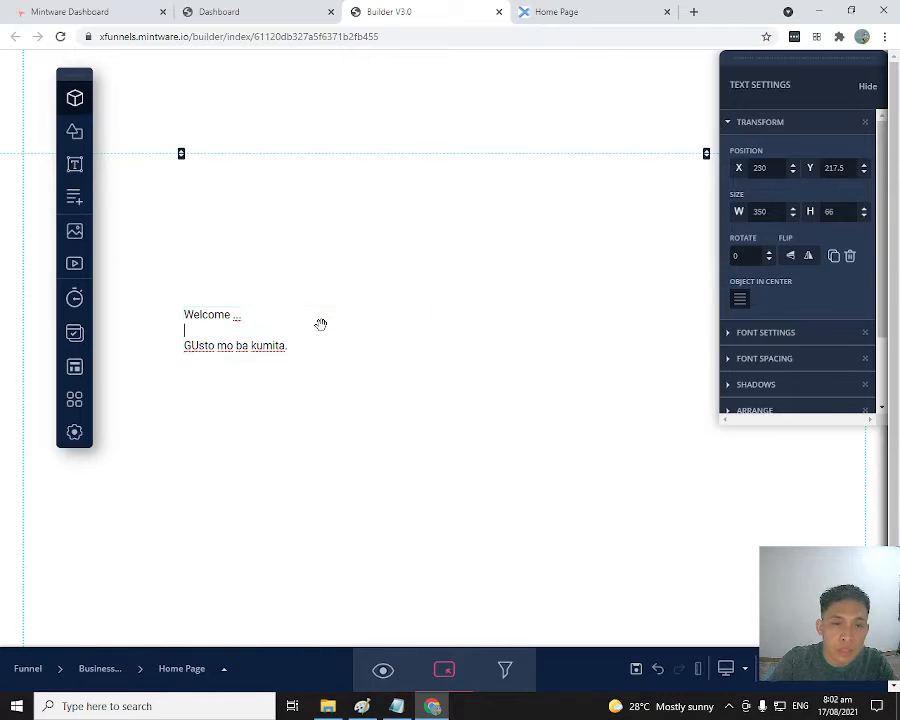
click(231, 346)
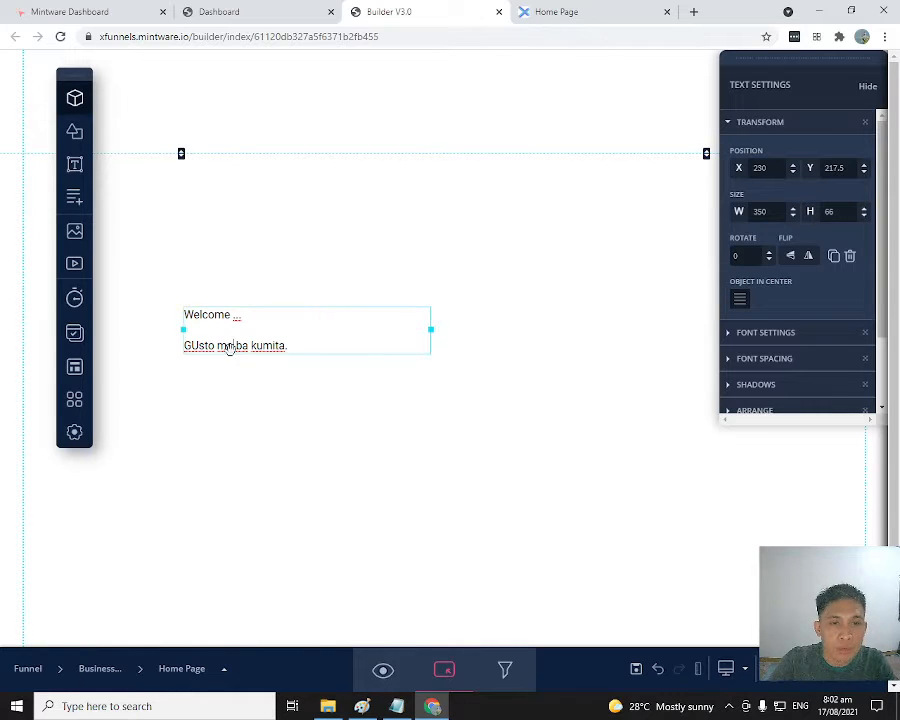
triple_click(242, 345)
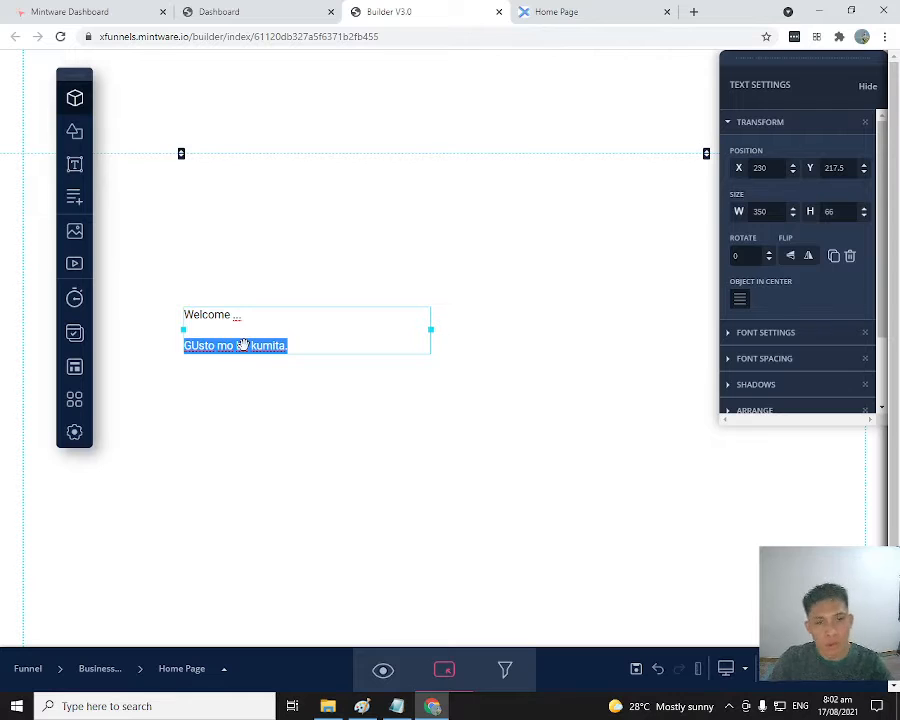
click(251, 249)
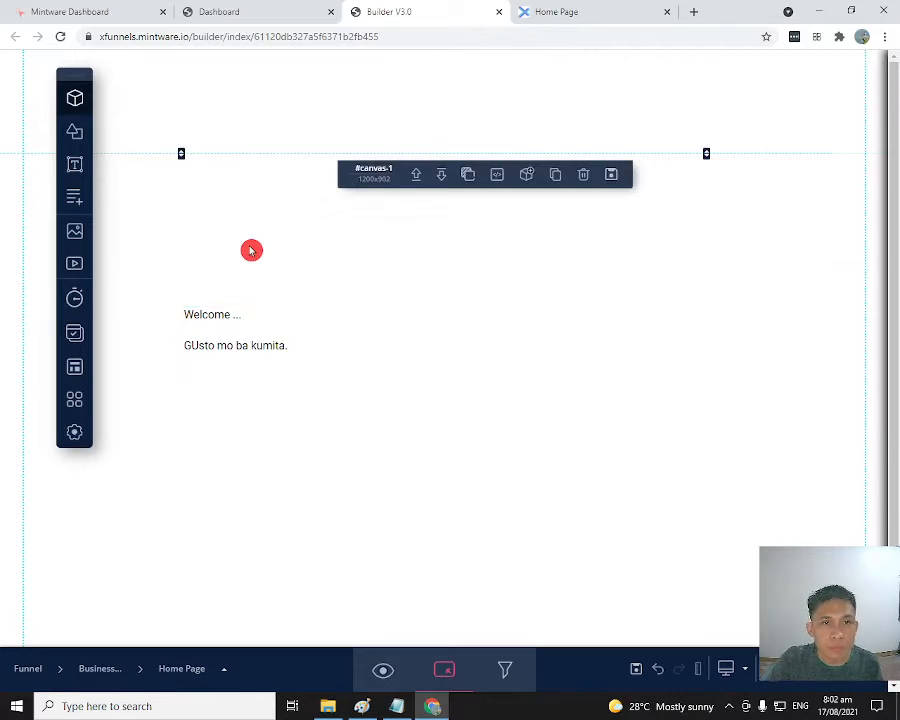
Step: Tilt the Welcome text box clockwise in one-degree increments to about 14 degrees using its Rotate setting
click(248, 326)
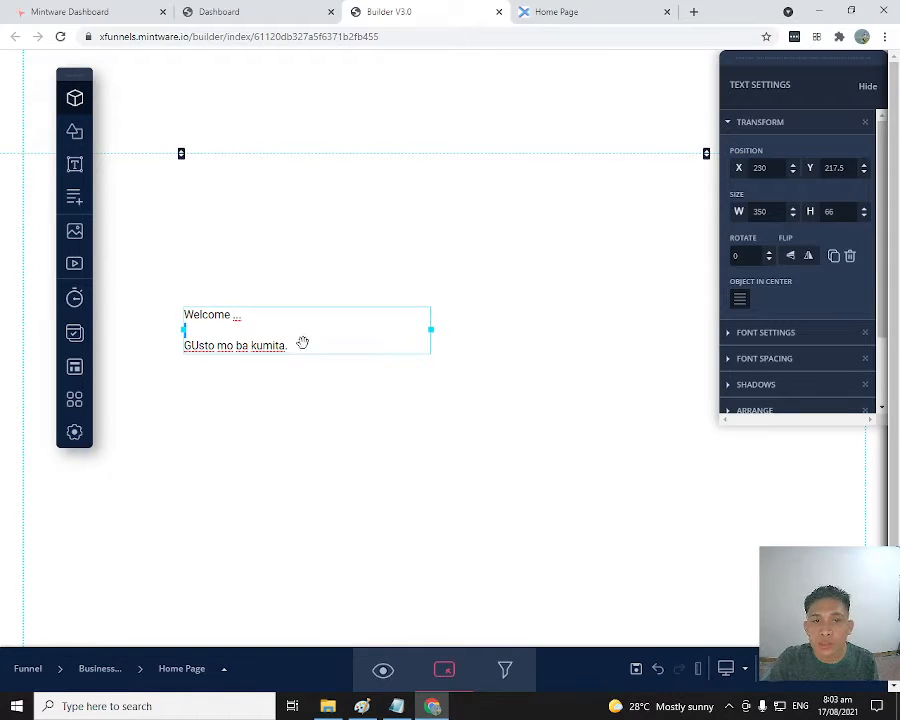
click(208, 346)
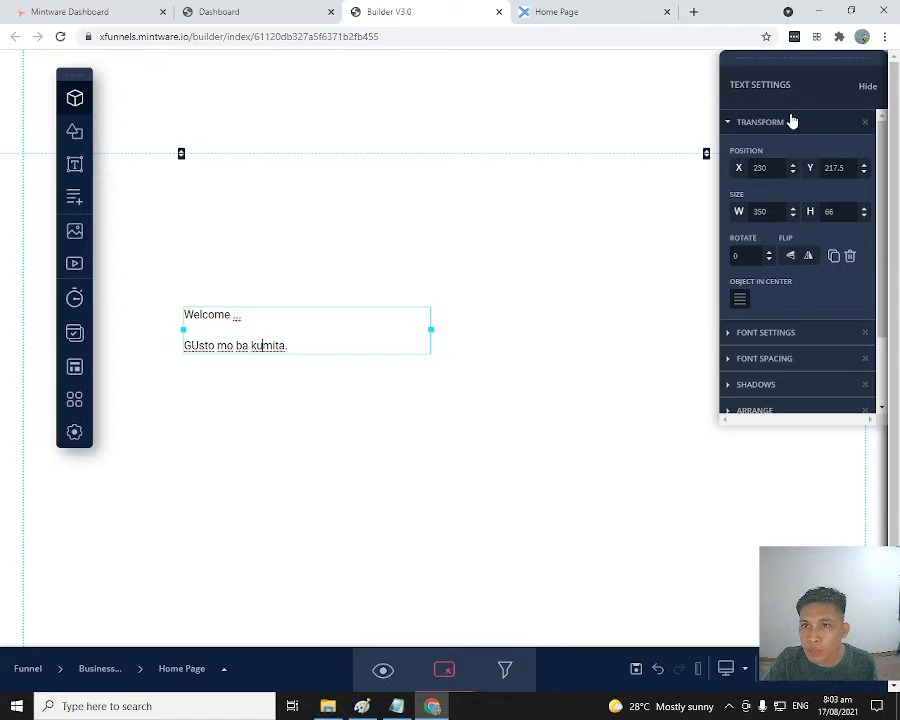
scroll(790, 125, down, 2)
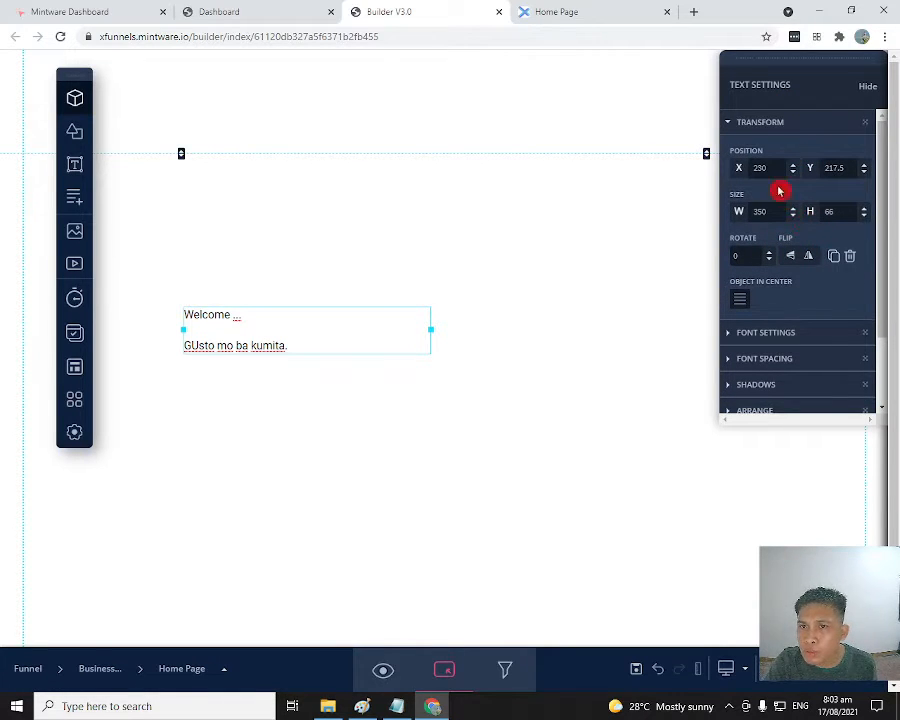
scroll(806, 236, down, 1)
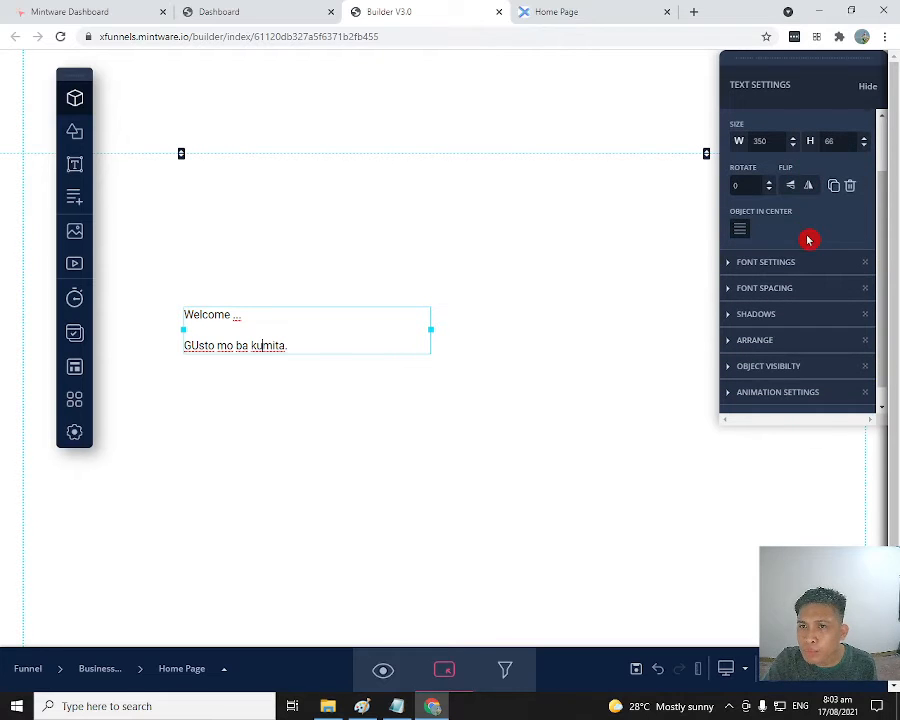
click(771, 186)
click(771, 186)
click(771, 186)
click(771, 186)
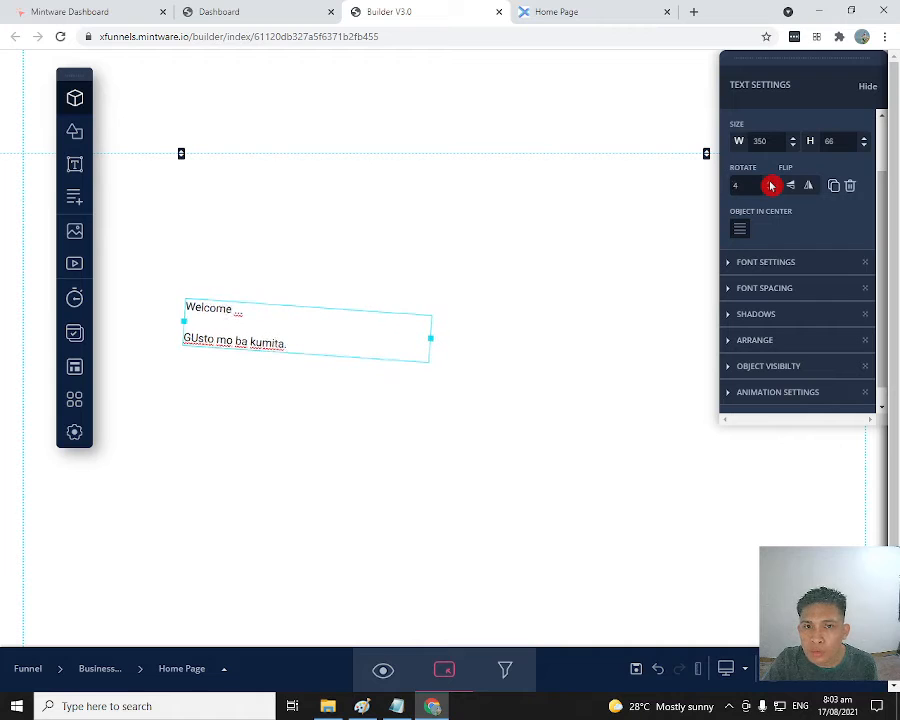
click(771, 186)
click(771, 186)
click(771, 186)
click(771, 186)
click(771, 186)
click(771, 186)
click(771, 186)
click(771, 186)
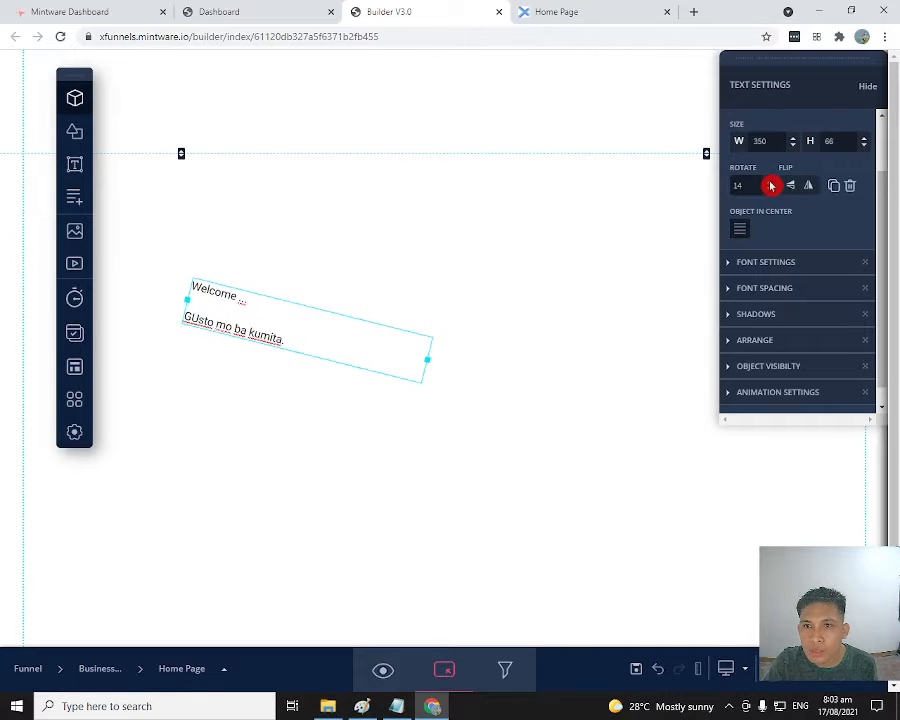
click(771, 186)
click(771, 186)
click(771, 186)
click(771, 186)
click(771, 186)
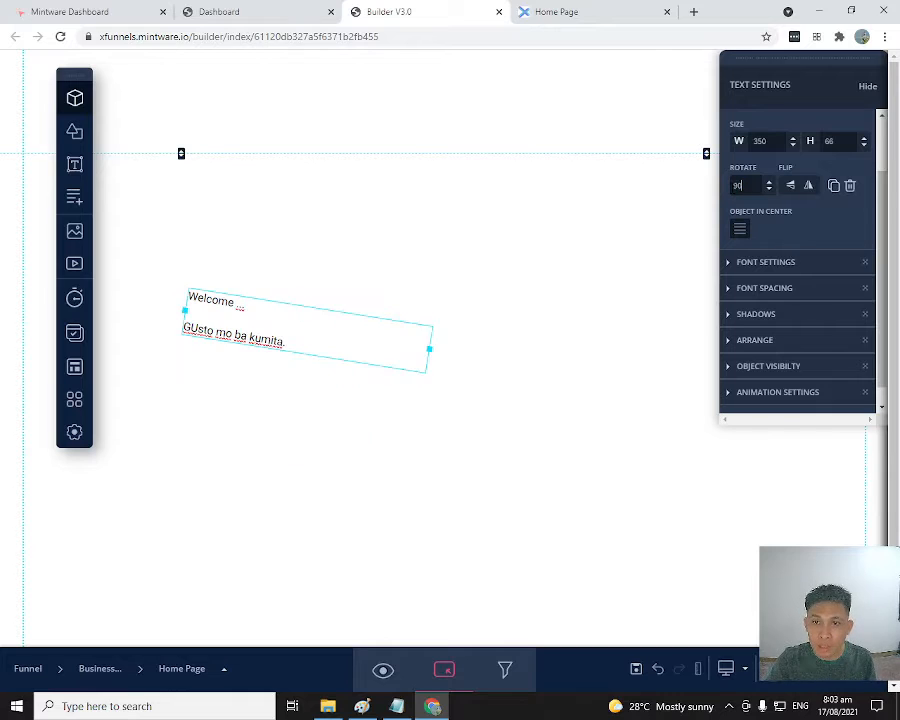
Step: Rotate the Welcome text box to 90 degrees, and reset its rotation to 0
text(90)
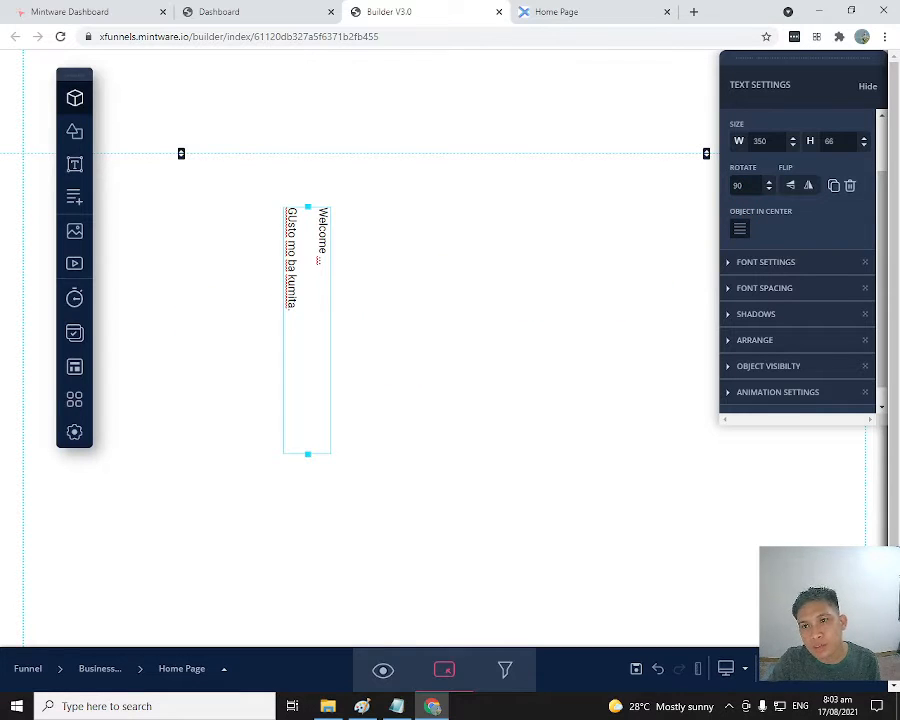
text(0)
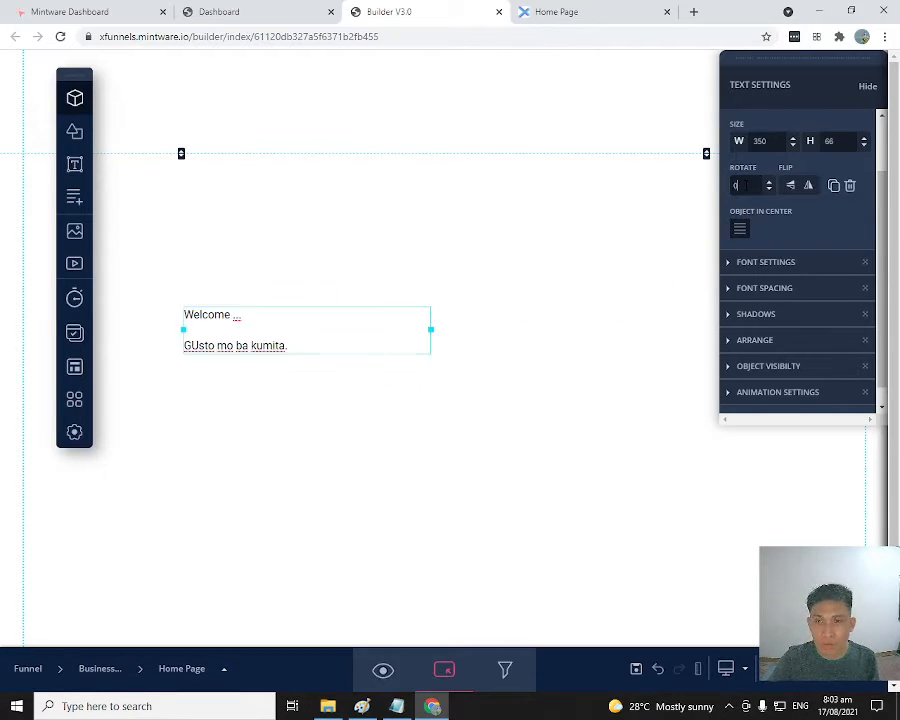
click(558, 294)
Step: Flip the Welcome text box vertically and back, and flip it horizontally and back to its original orientation
click(392, 312)
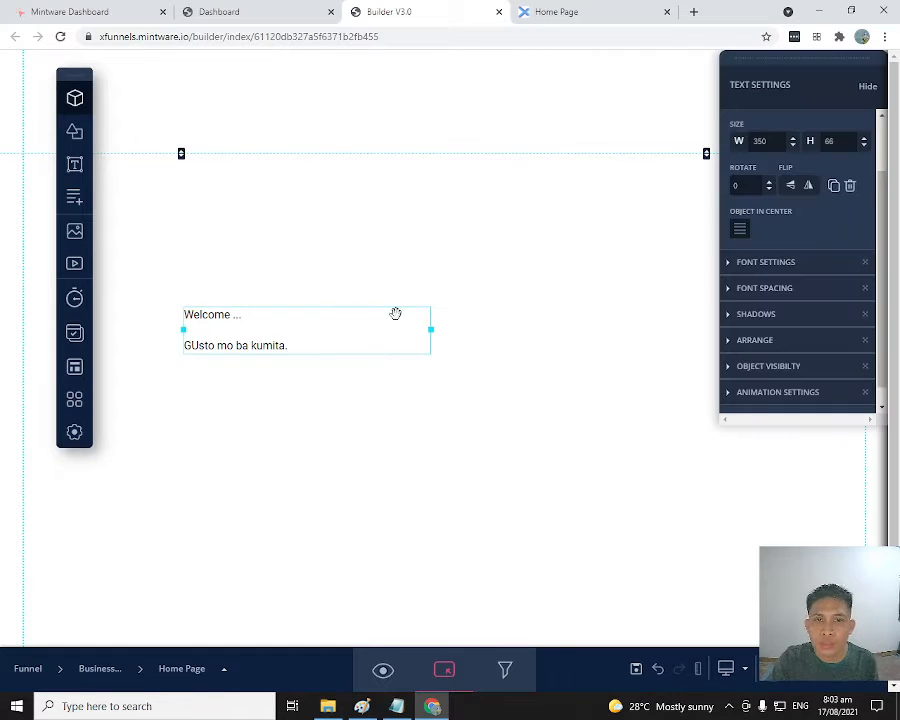
click(745, 218)
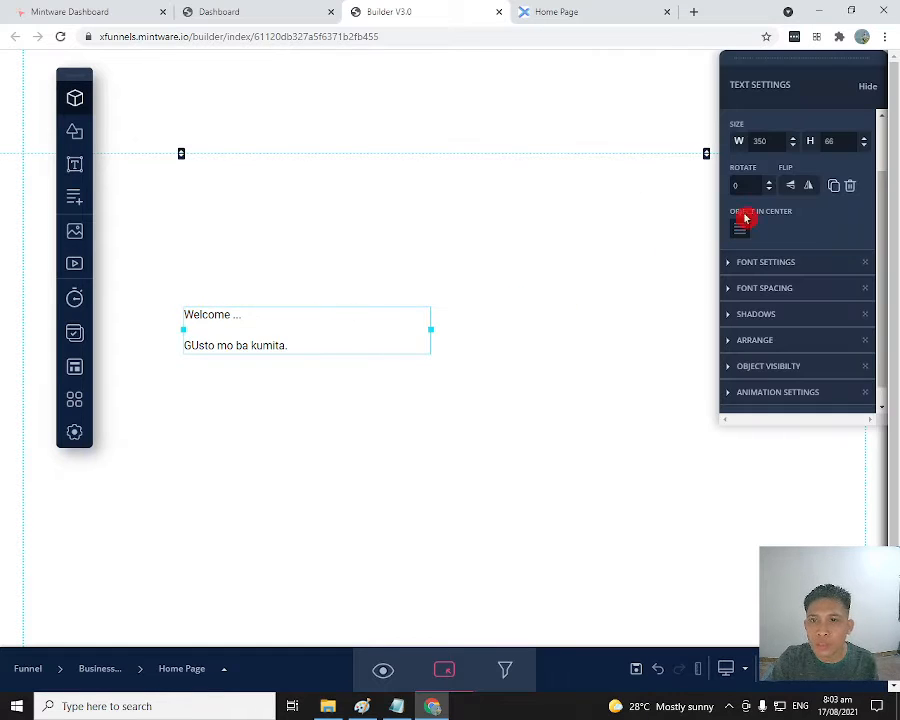
click(793, 188)
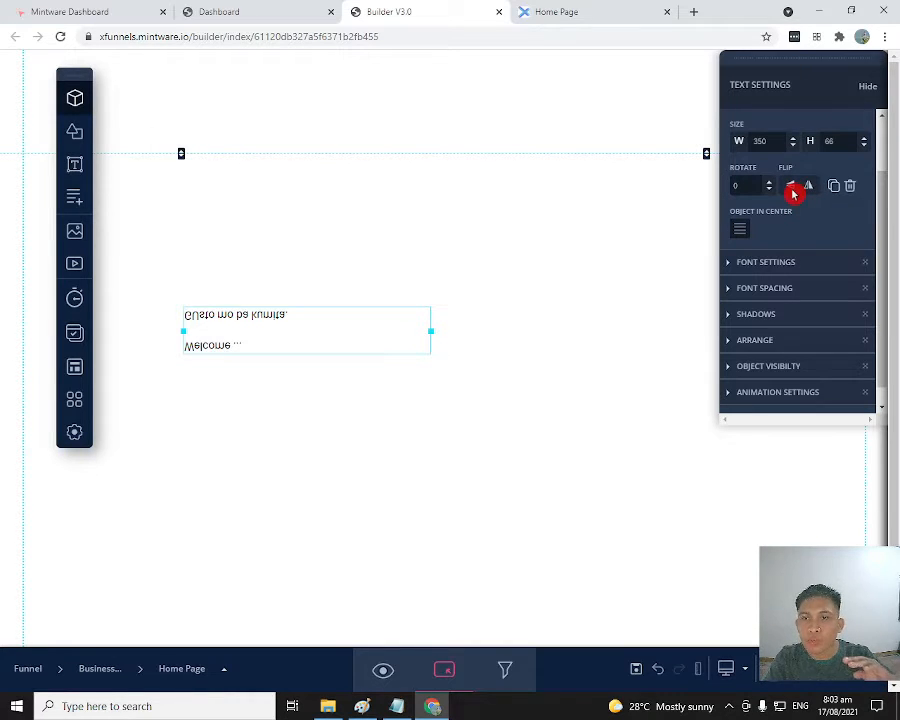
click(793, 188)
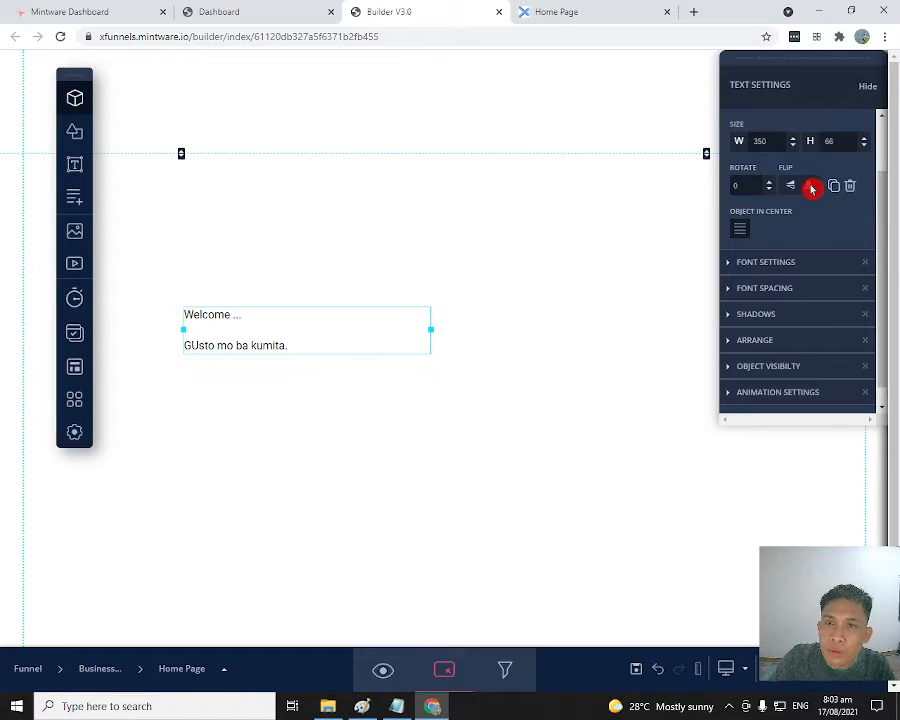
click(812, 189)
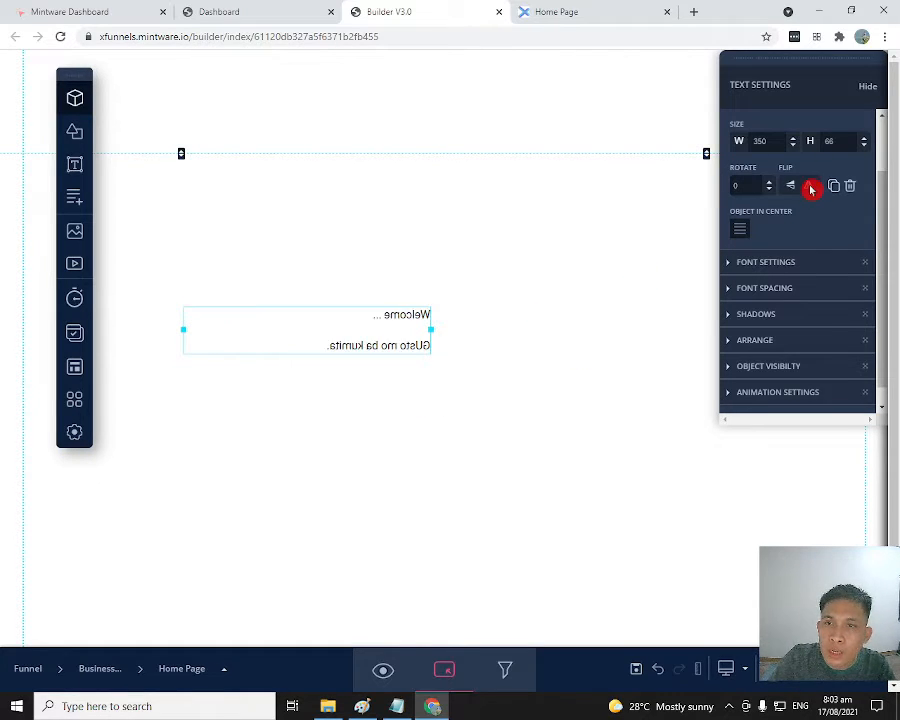
click(812, 189)
click(812, 189)
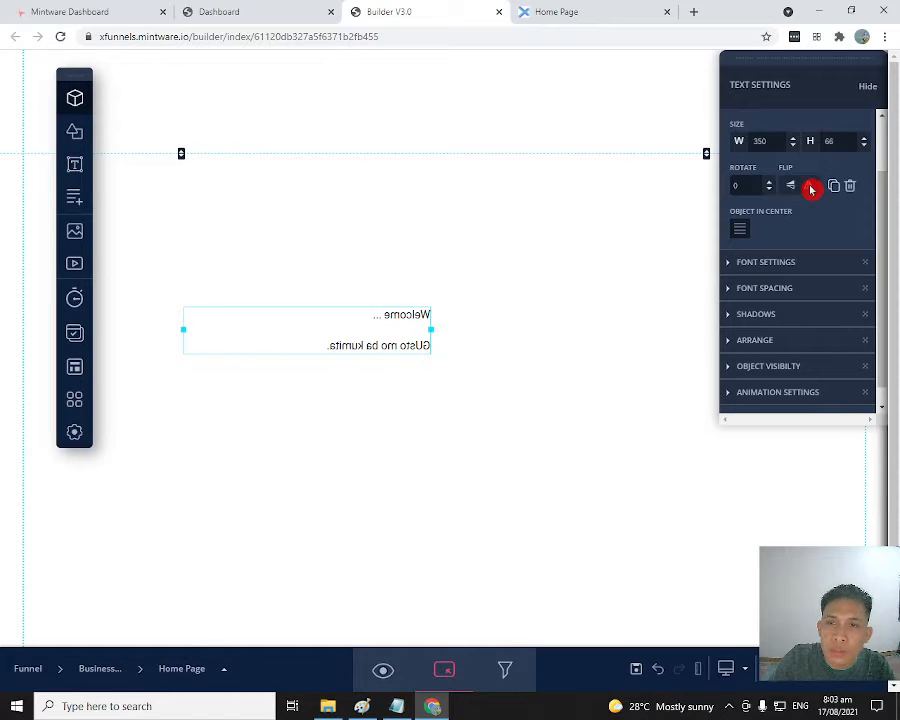
click(812, 189)
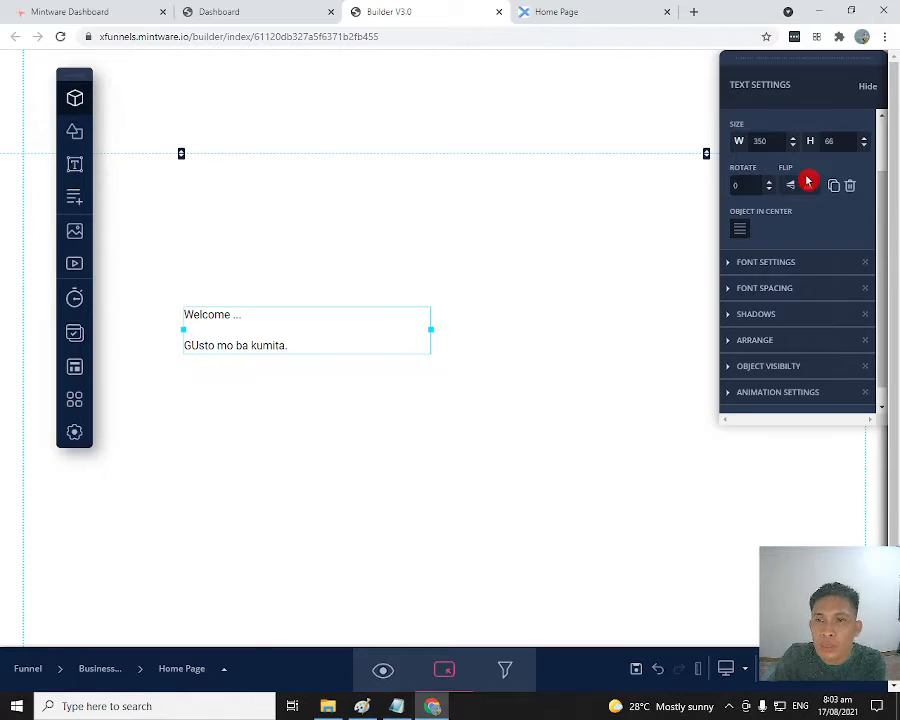
Step: Move the Welcome text box higher up in the canvas and center it horizontally with Object in Center
click(742, 231)
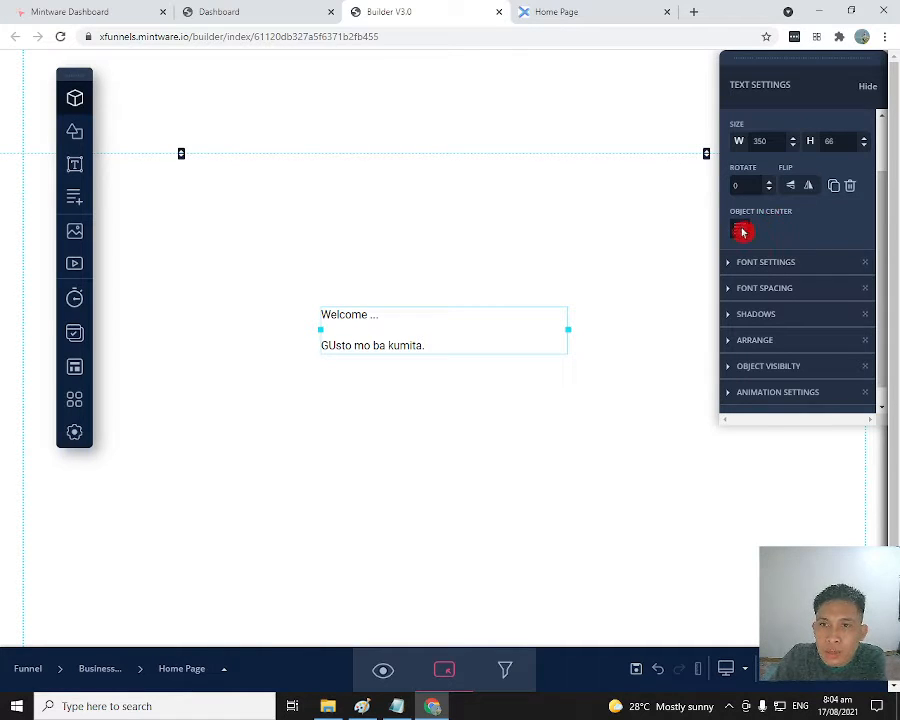
click(406, 271)
drag(366, 345, 222, 266)
click(270, 334)
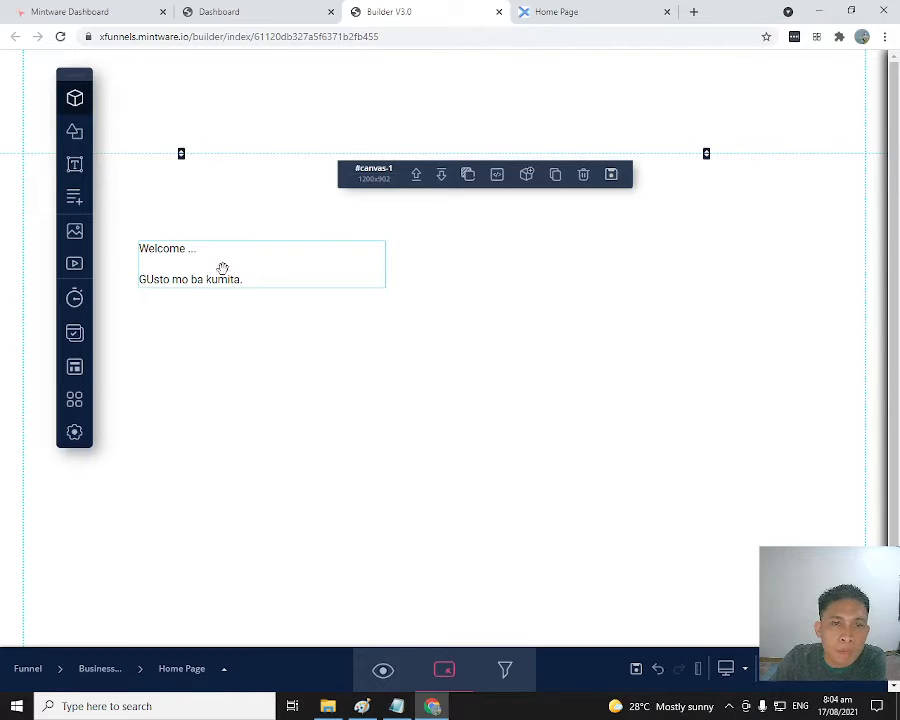
click(221, 263)
click(740, 232)
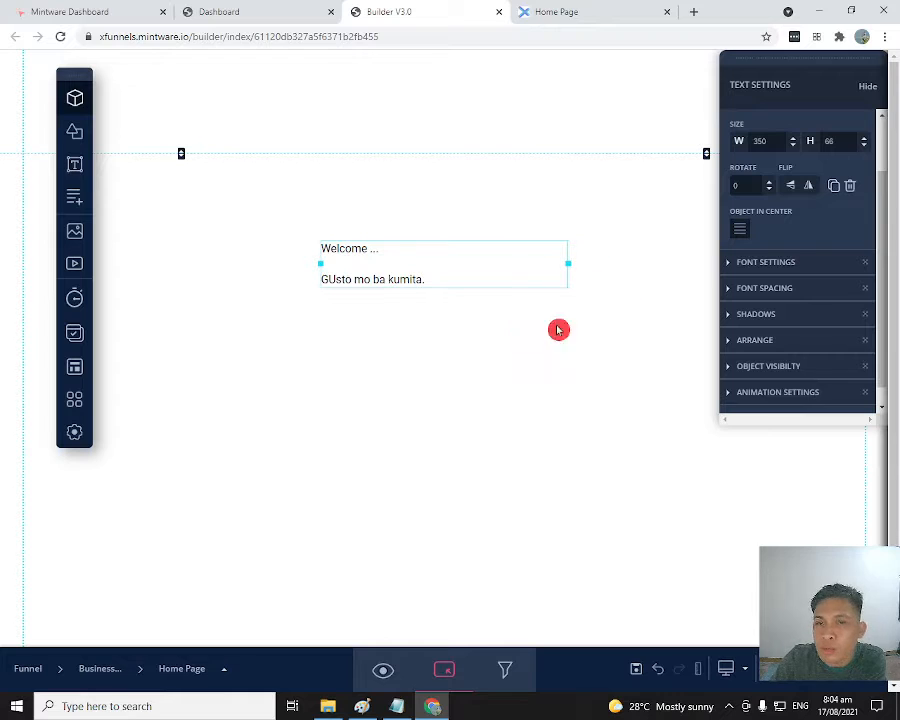
Step: Show the Welcome text's font settings and highlight its last line, the word "kumita" and the whole text in turn
click(730, 268)
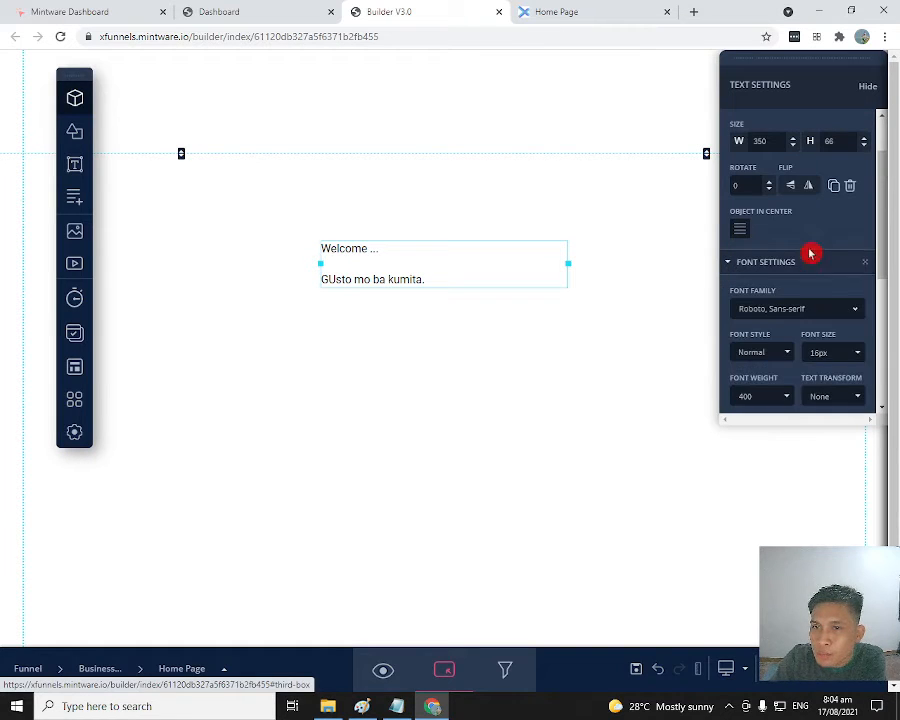
scroll(805, 258, down, 2)
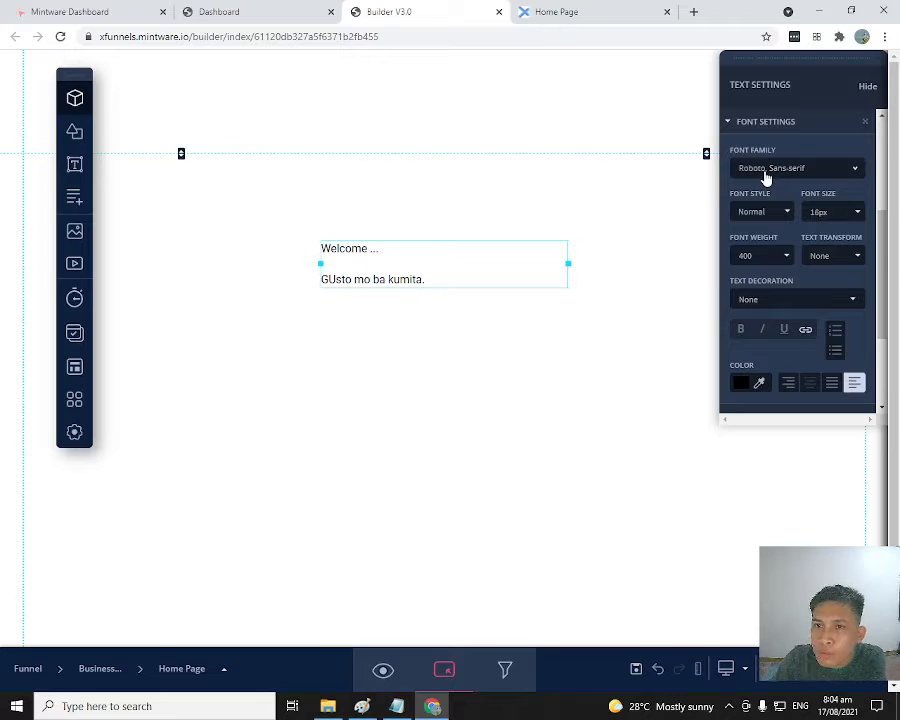
click(372, 260)
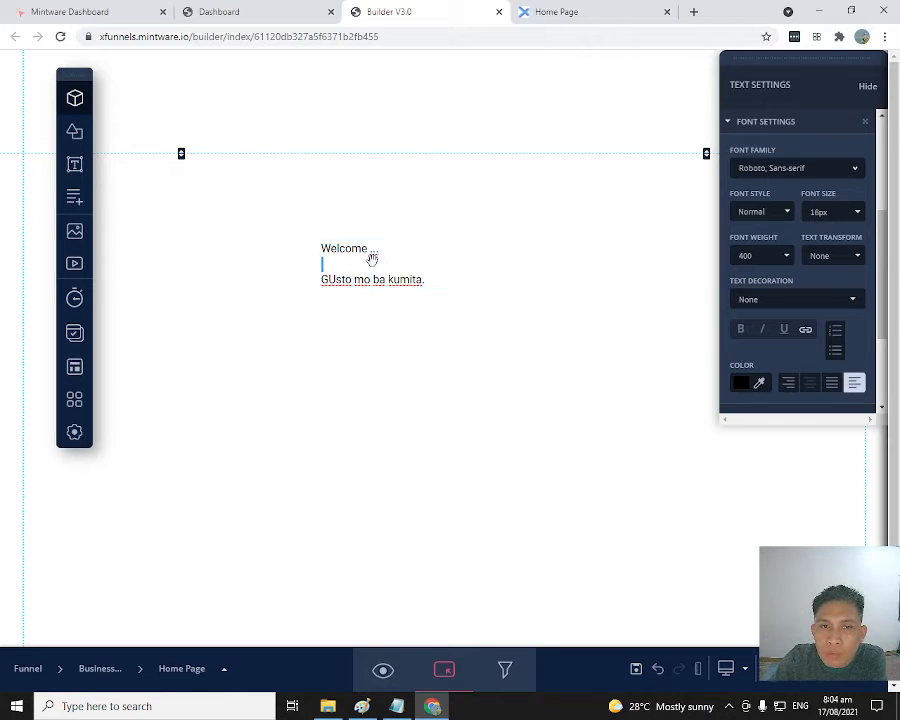
triple_click(402, 279)
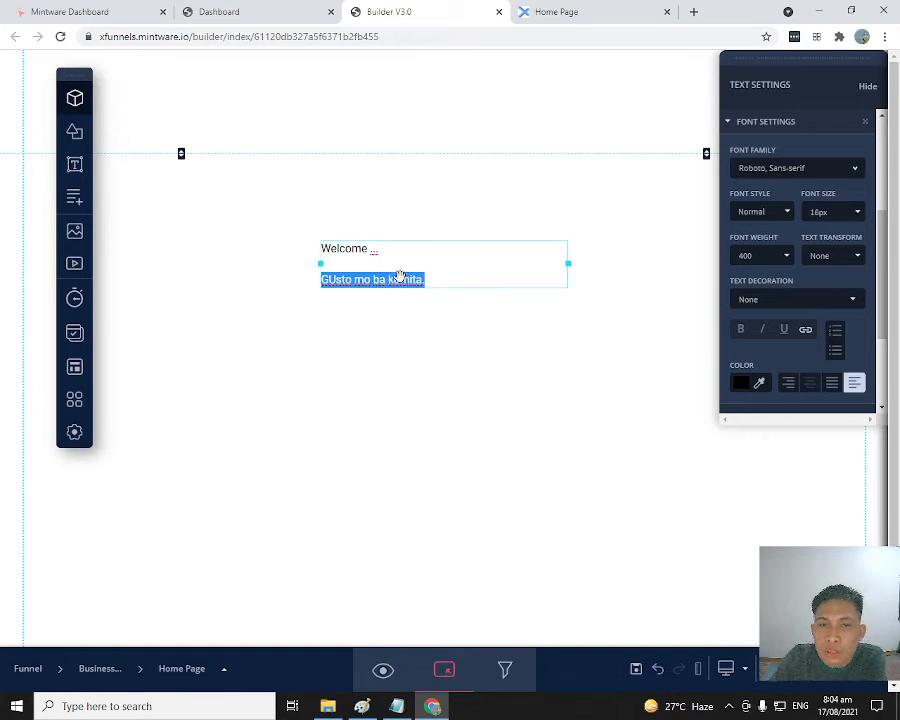
click(389, 258)
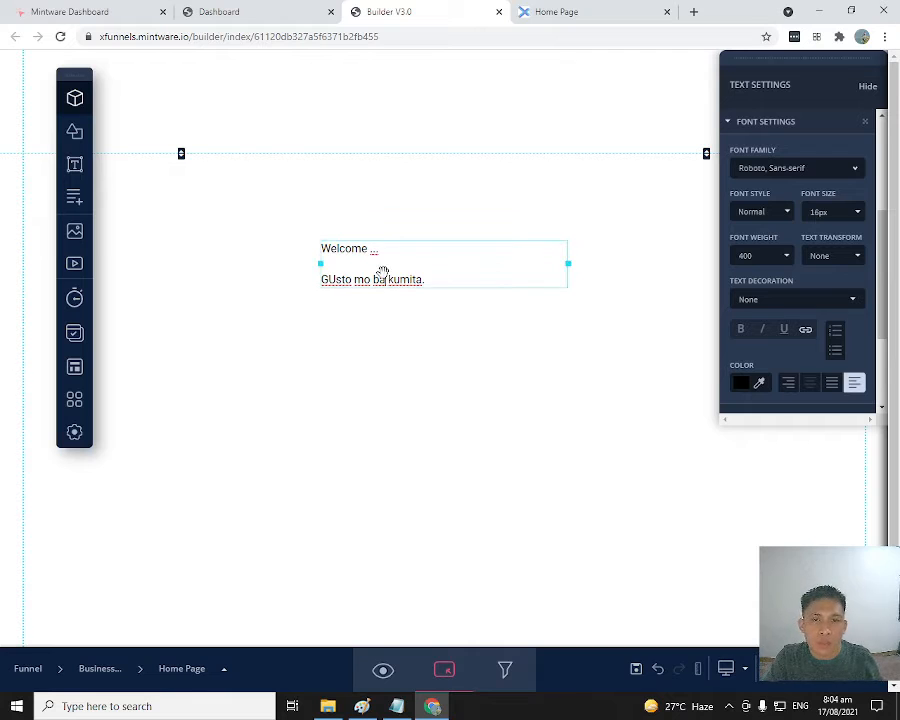
double_click(404, 277)
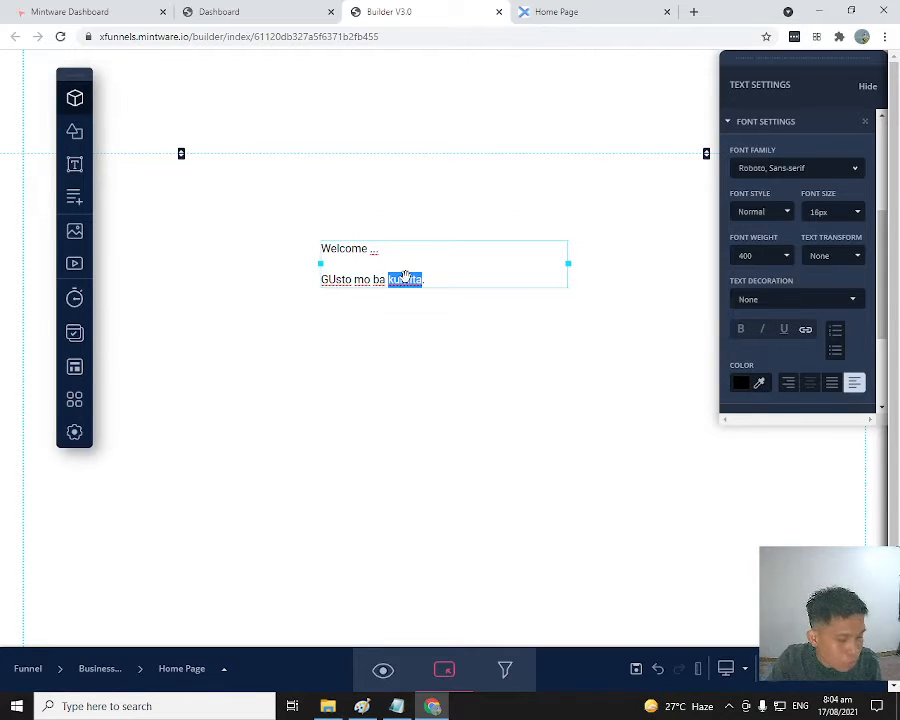
key(ctrl+a)
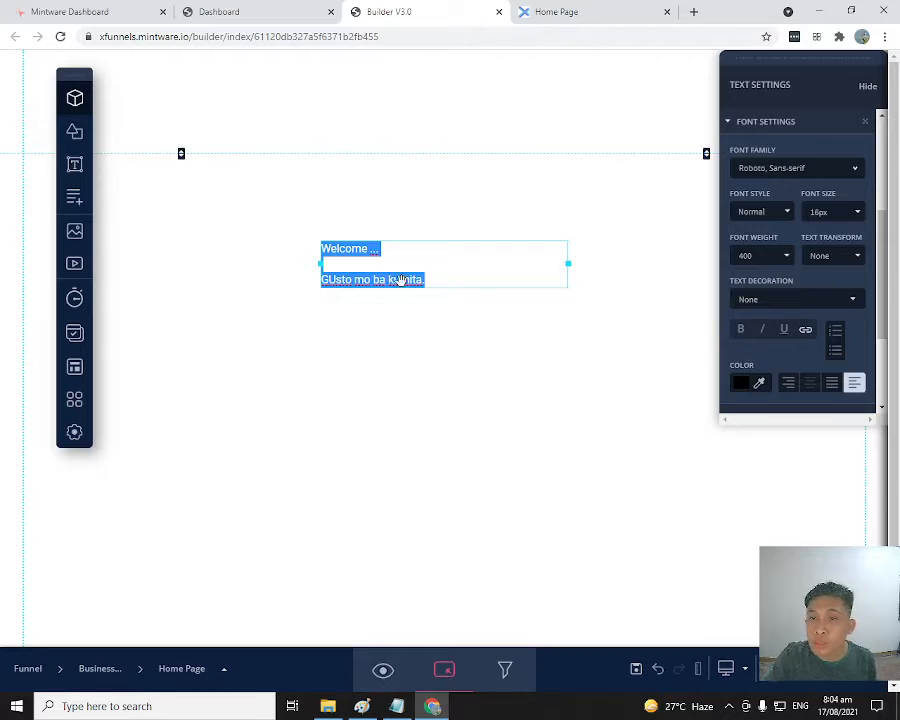
click(637, 274)
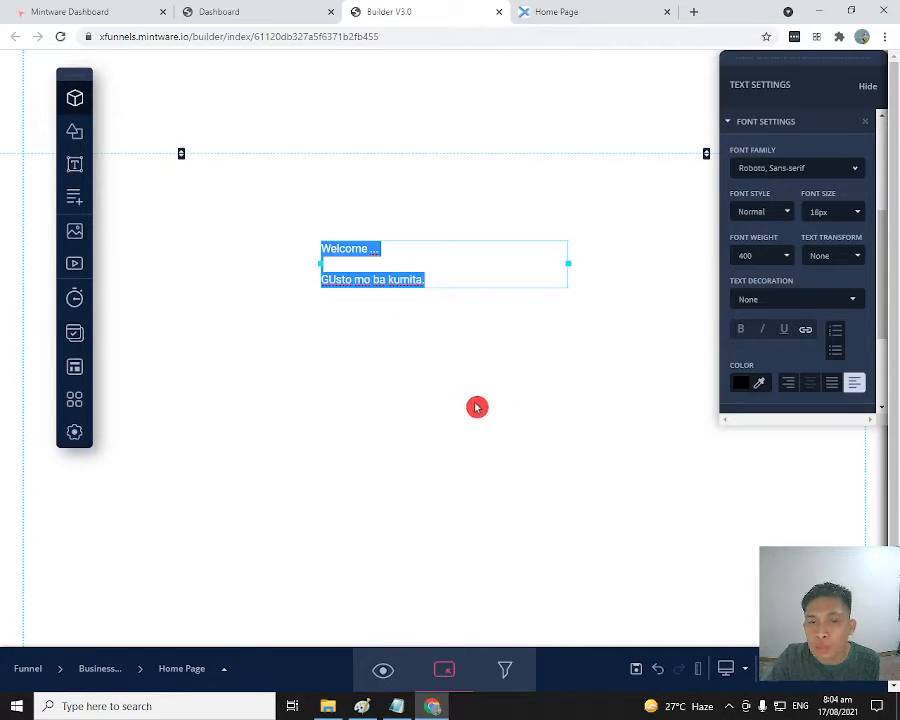
Step: Highlight the "Welcome ..." line and set the font family to Aguafina Script
triple_click(355, 248)
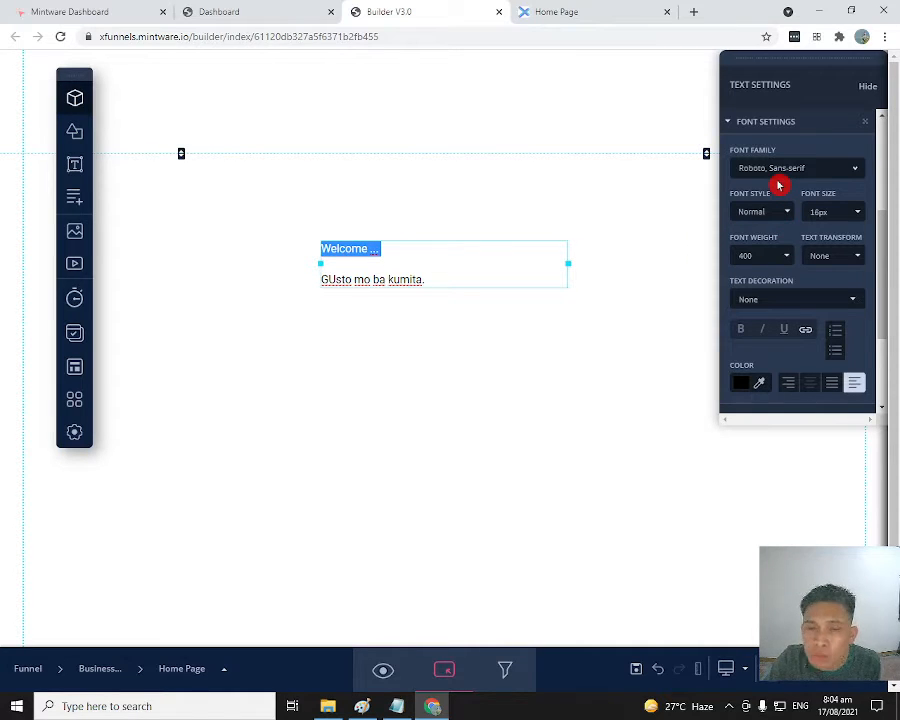
click(856, 170)
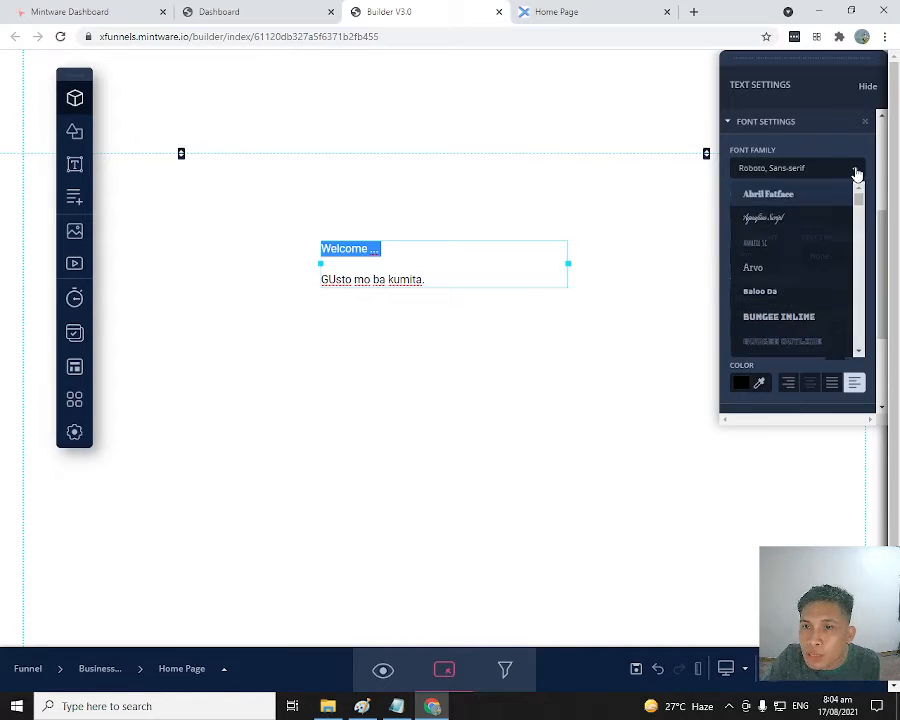
click(773, 227)
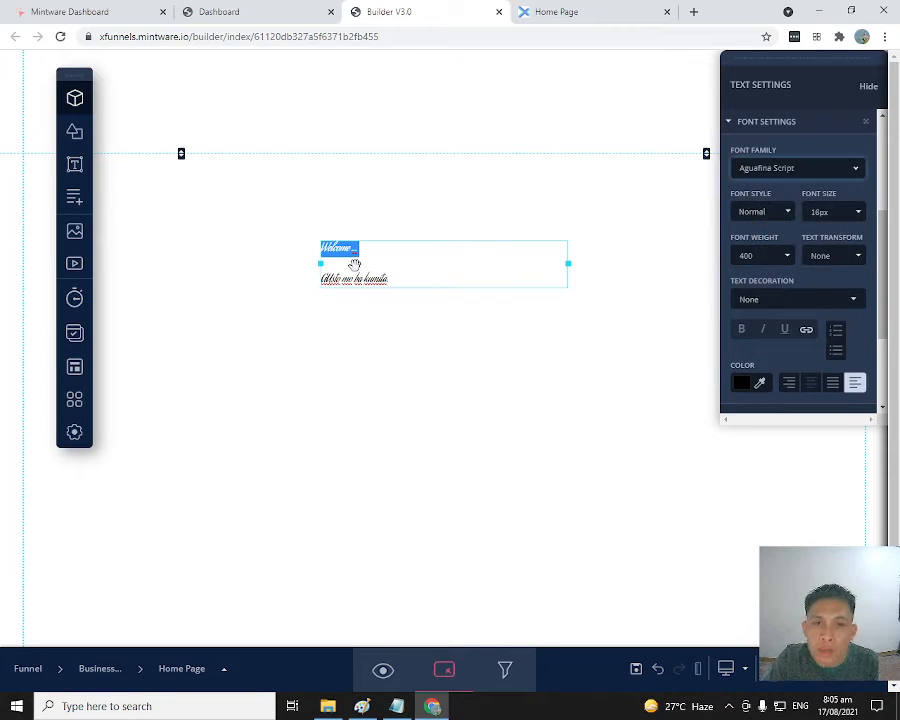
Step: Break the "Welcome ..." line after the W so that "elcome ..." sits on a separate line below
click(353, 265)
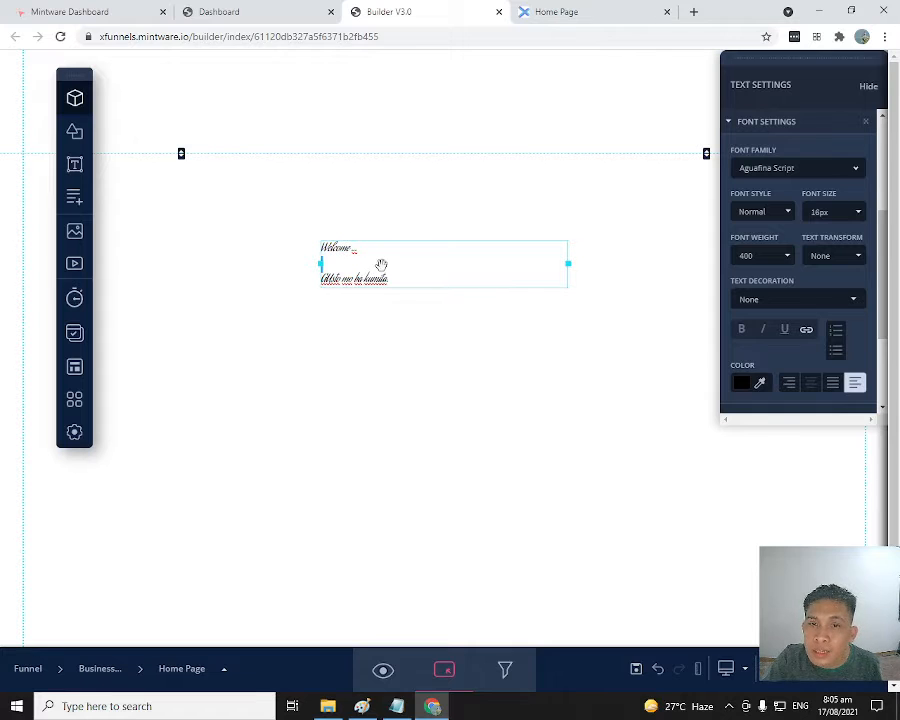
click(334, 248)
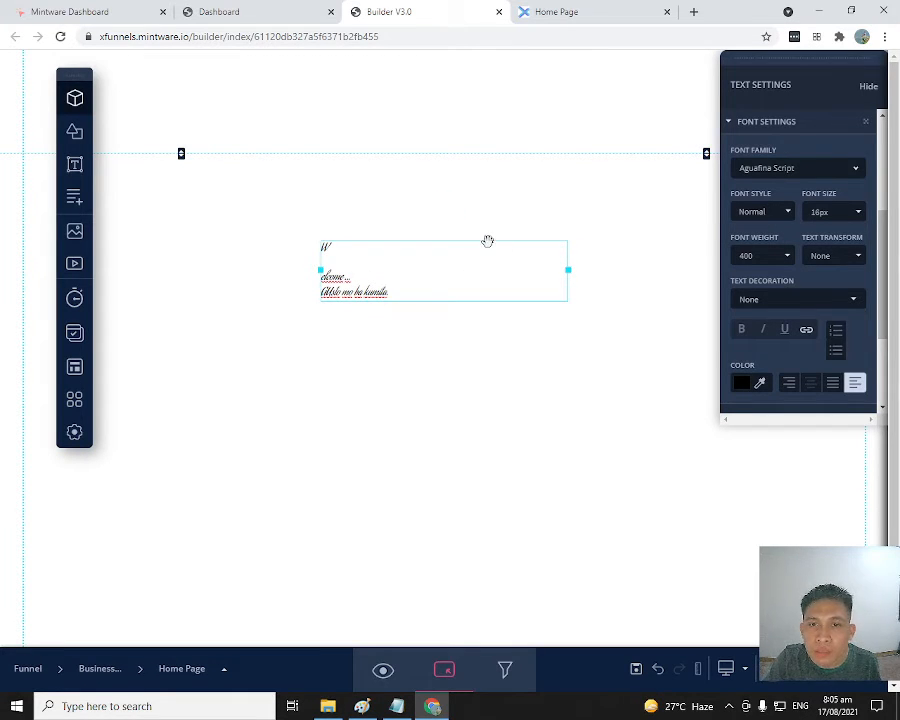
click(446, 229)
click(436, 257)
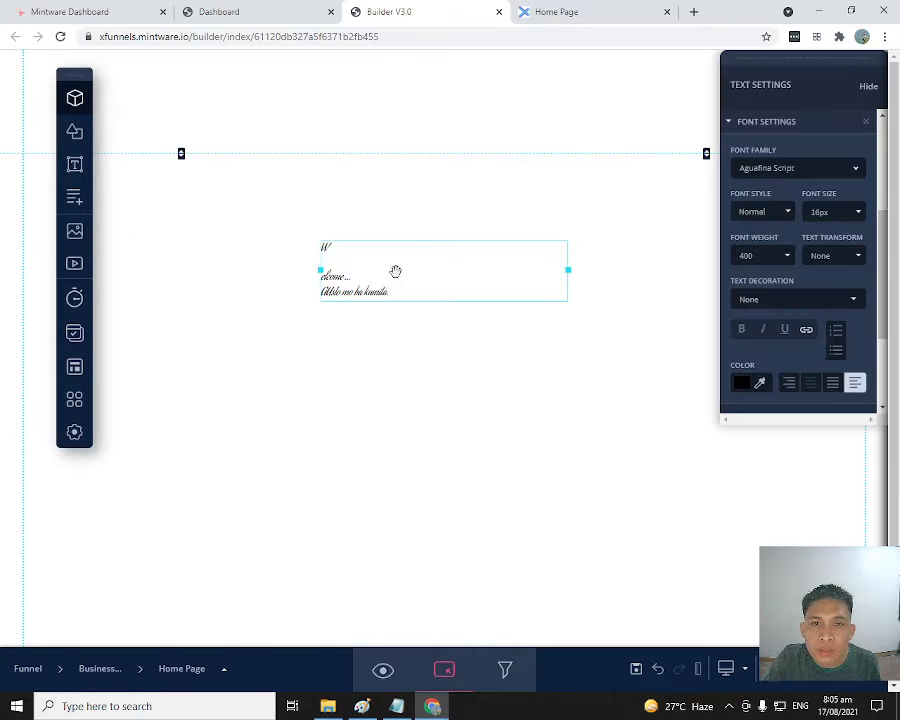
Step: Add a paragraph text box below the Welcome text box, and highlight the "elcome ..." line in the Welcome text
click(79, 201)
drag(458, 328, 456, 447)
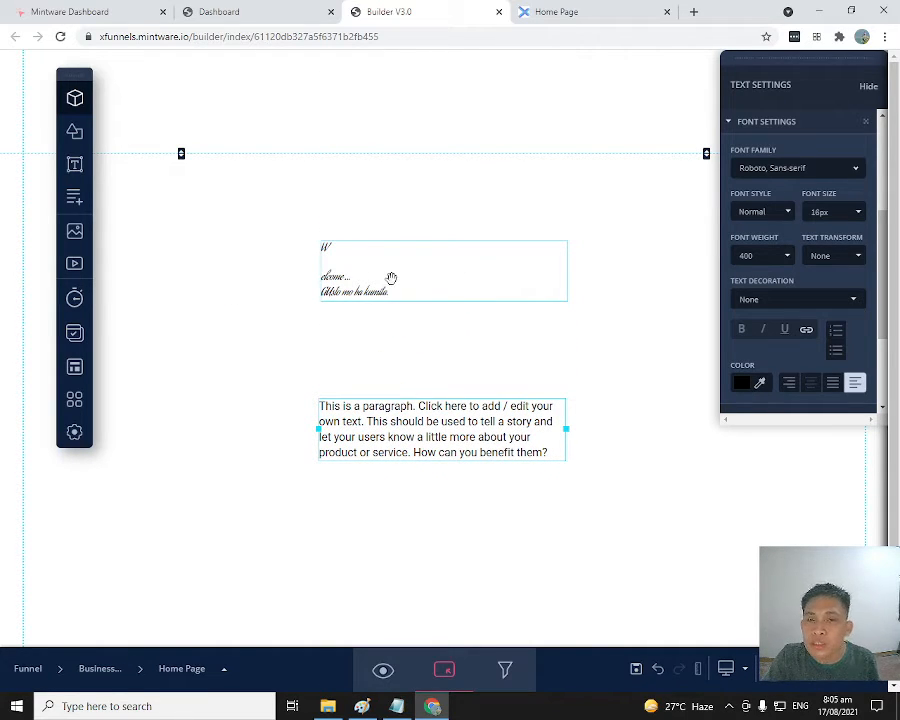
double_click(394, 276)
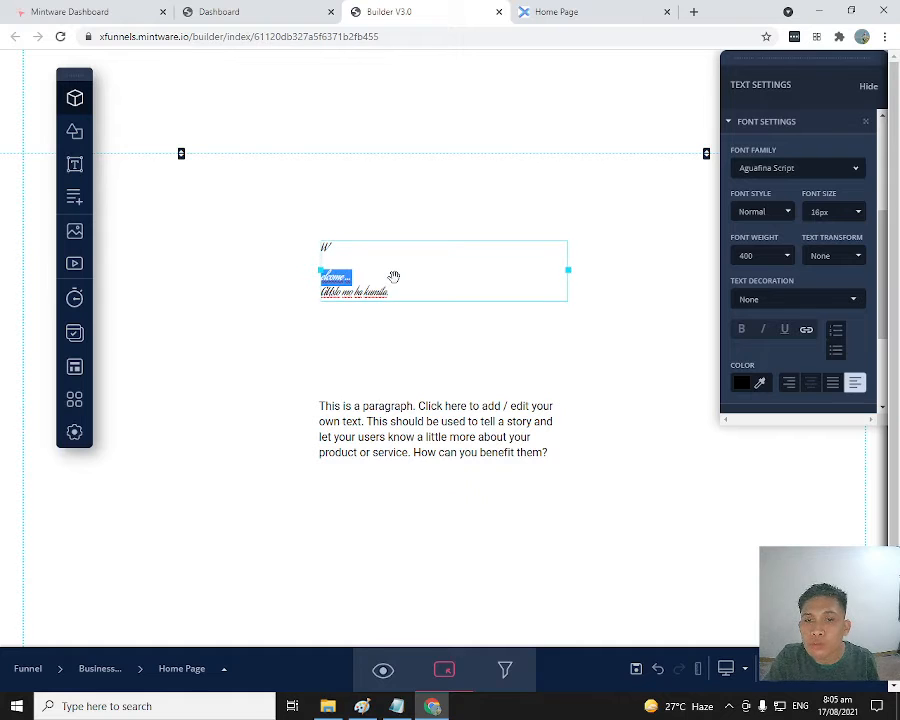
Step: Highlight the entire Welcome text and set its font family to Arvo
key(ctrl+a)
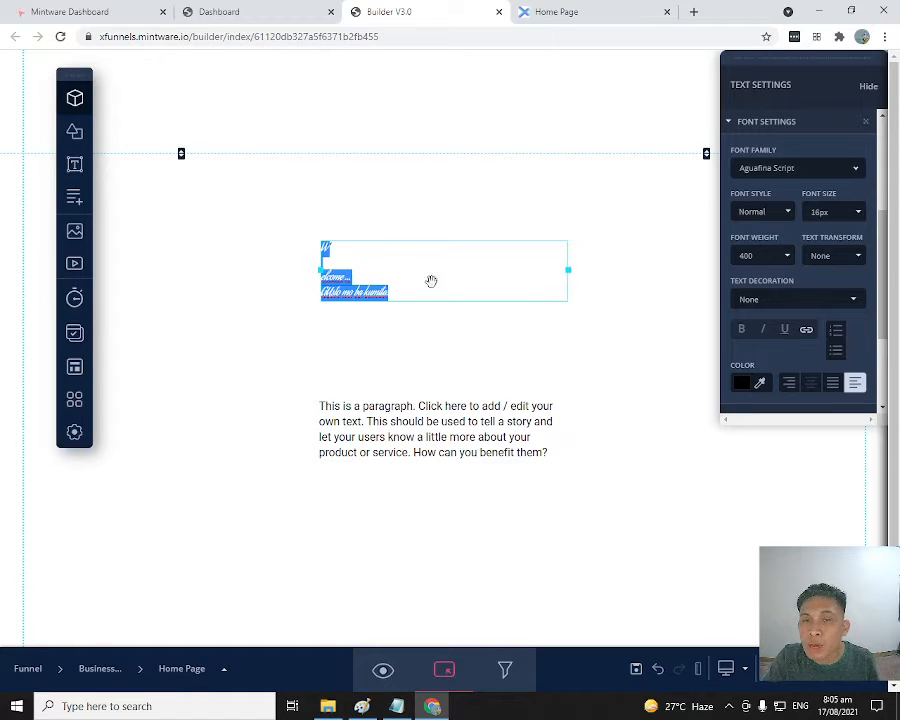
click(802, 170)
click(802, 172)
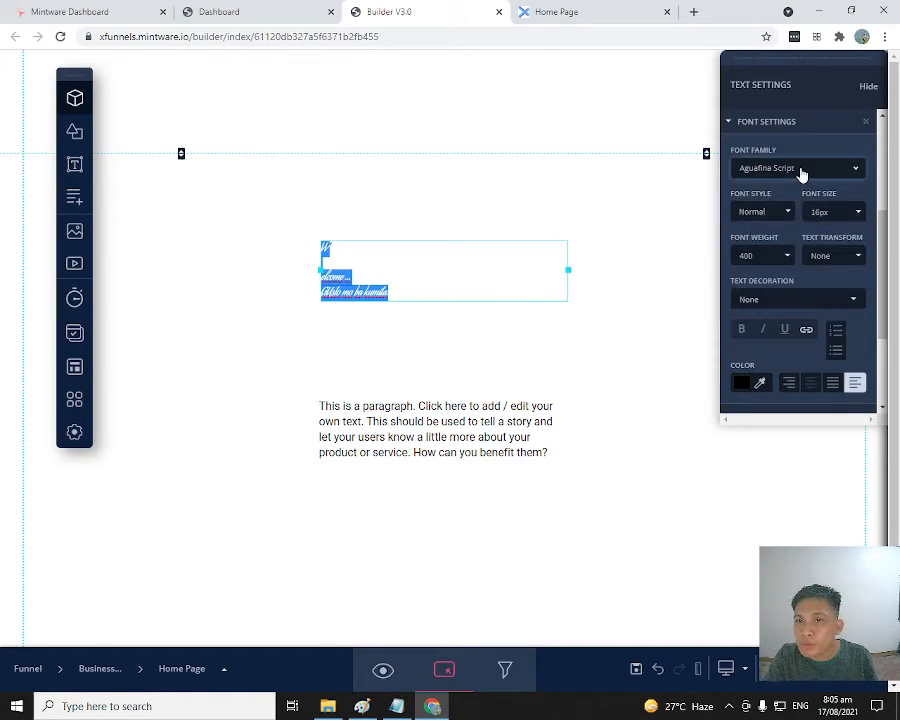
click(802, 174)
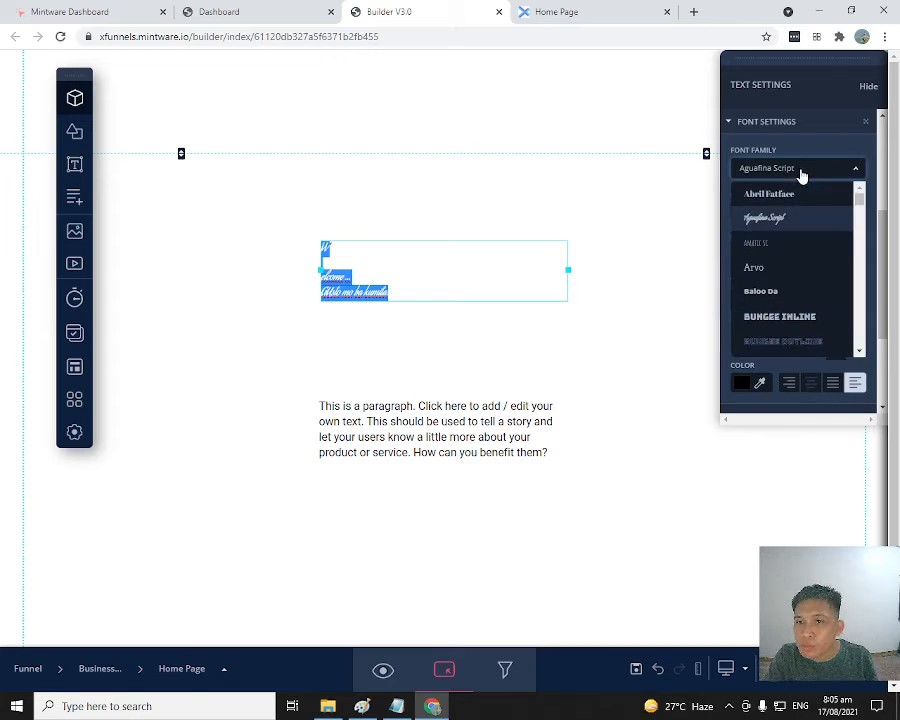
click(753, 270)
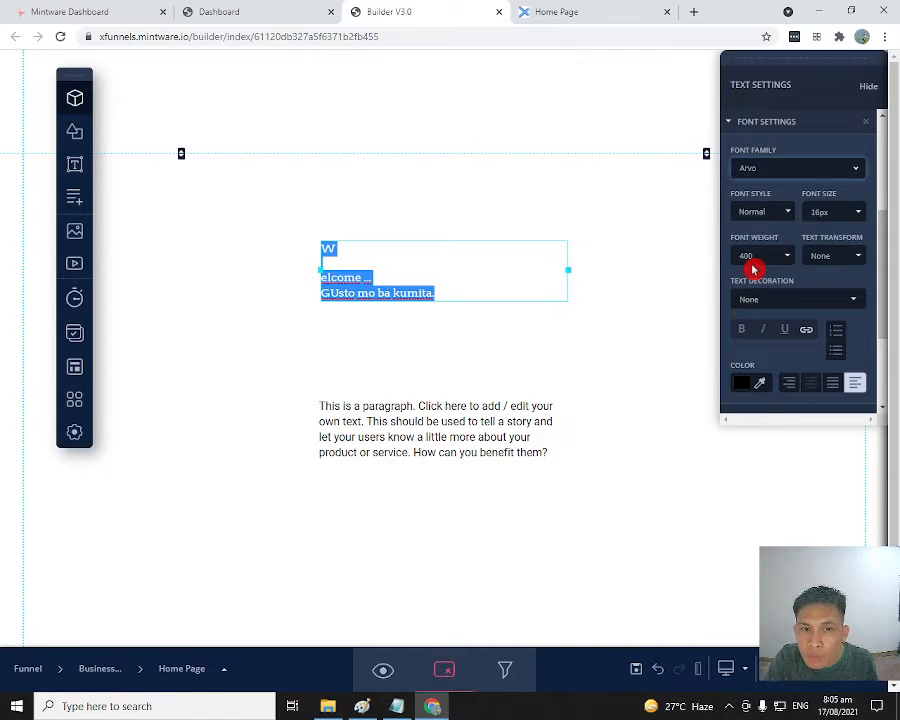
Step: Set the entire Welcome text's font family to Bungee Inline and clear the highlight
click(788, 172)
click(797, 316)
click(611, 307)
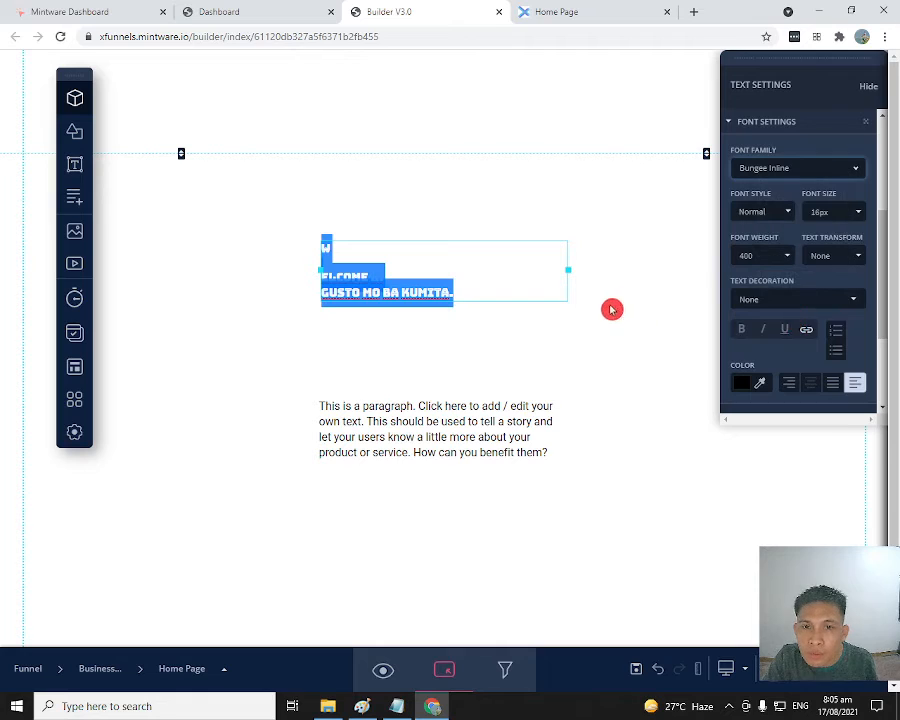
click(442, 262)
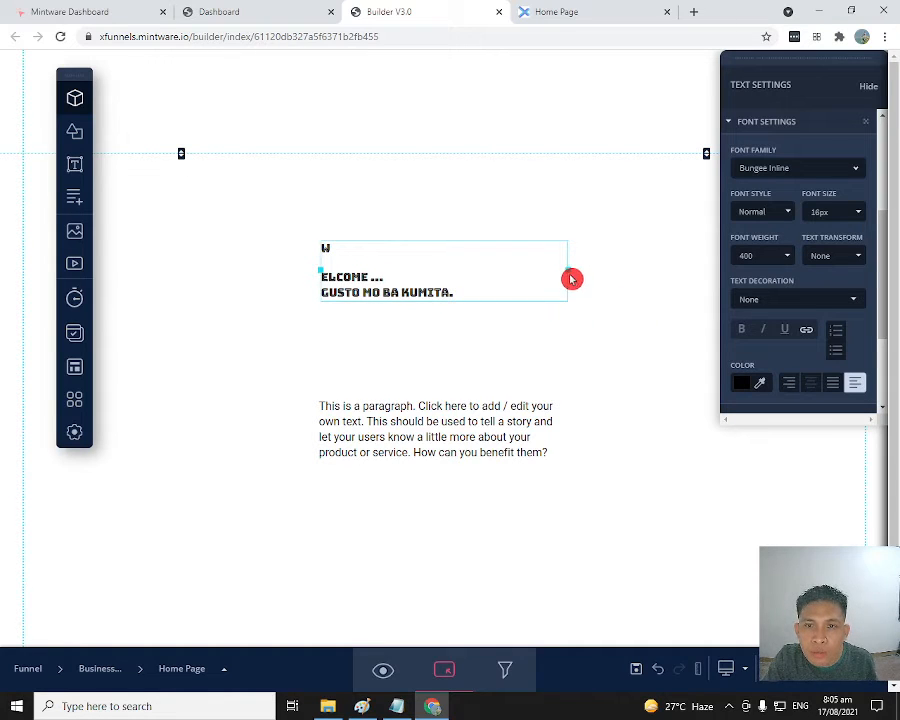
Step: Widen the Welcome text box by moving its right edge outward, and bring up its font family choices
drag(567, 271, 643, 285)
click(643, 287)
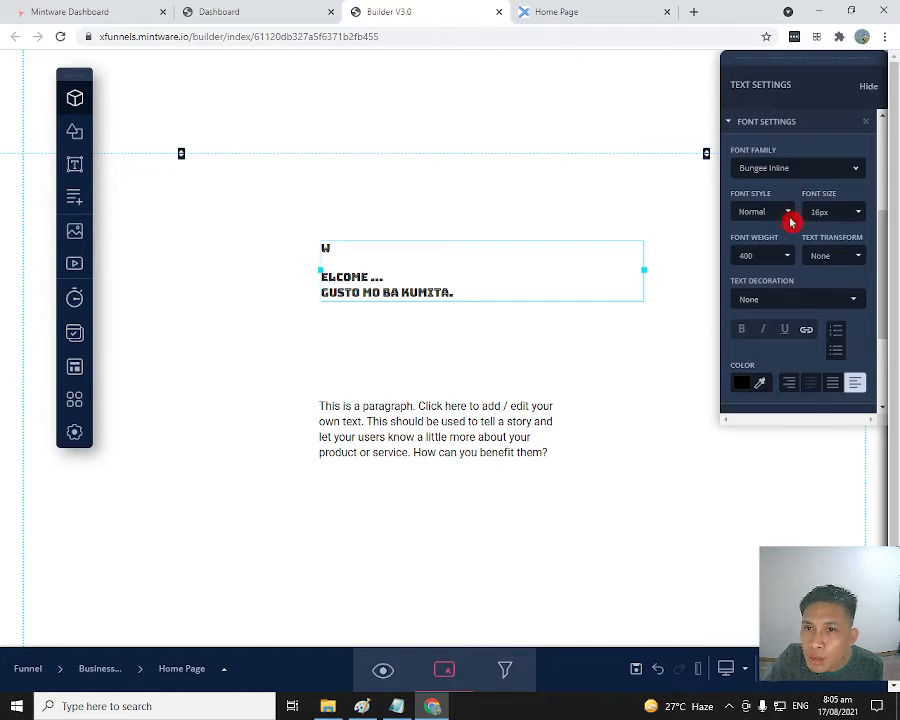
click(797, 170)
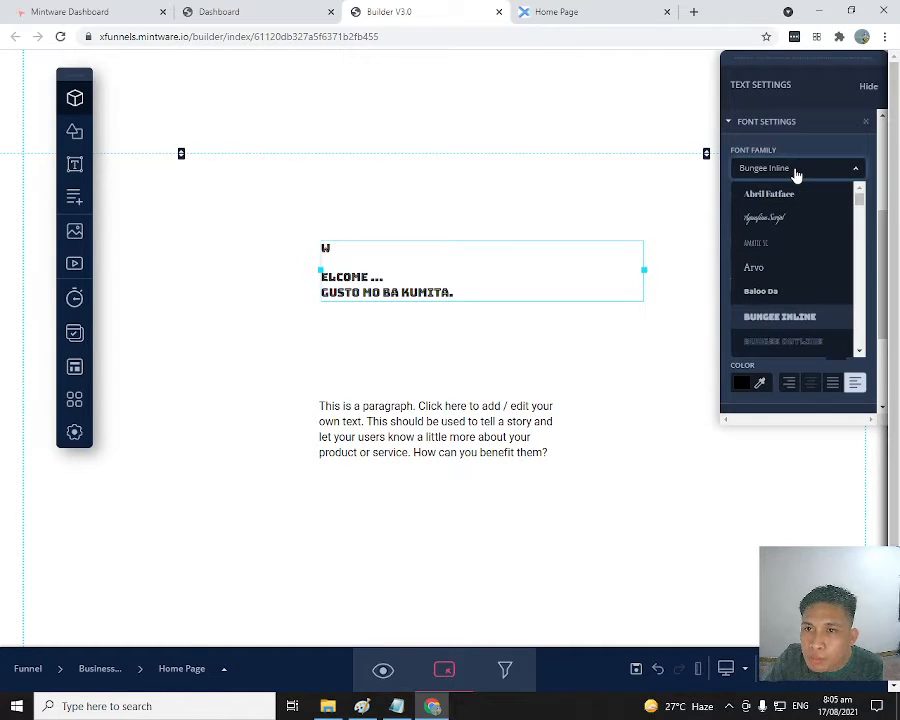
click(489, 354)
Step: Delete the Welcome text box and move the paragraph text box up into its place, slightly further left
click(507, 281)
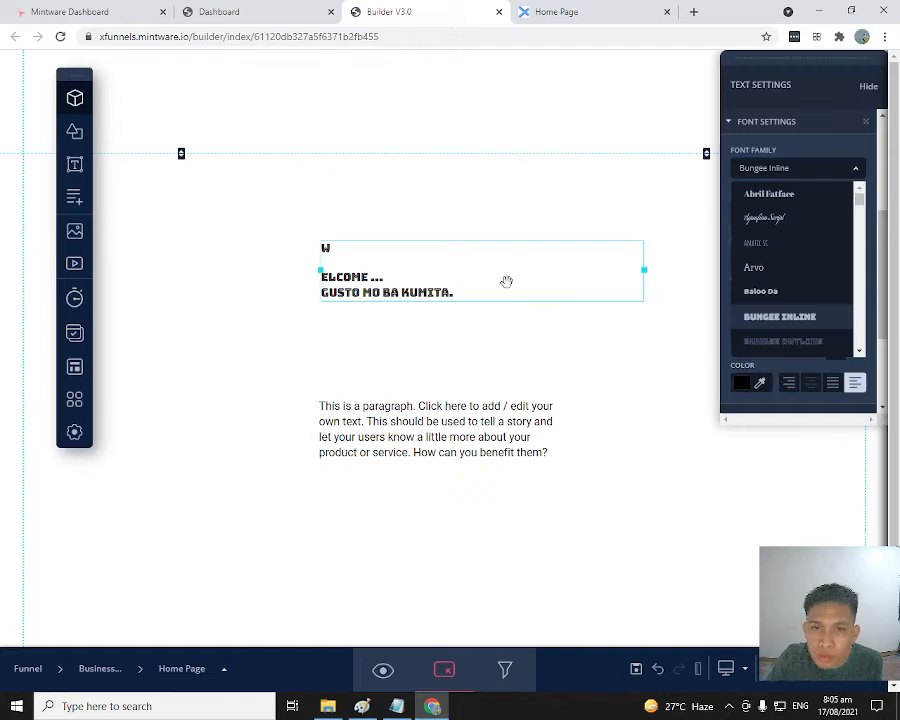
key(Delete)
drag(369, 430, 304, 254)
click(504, 278)
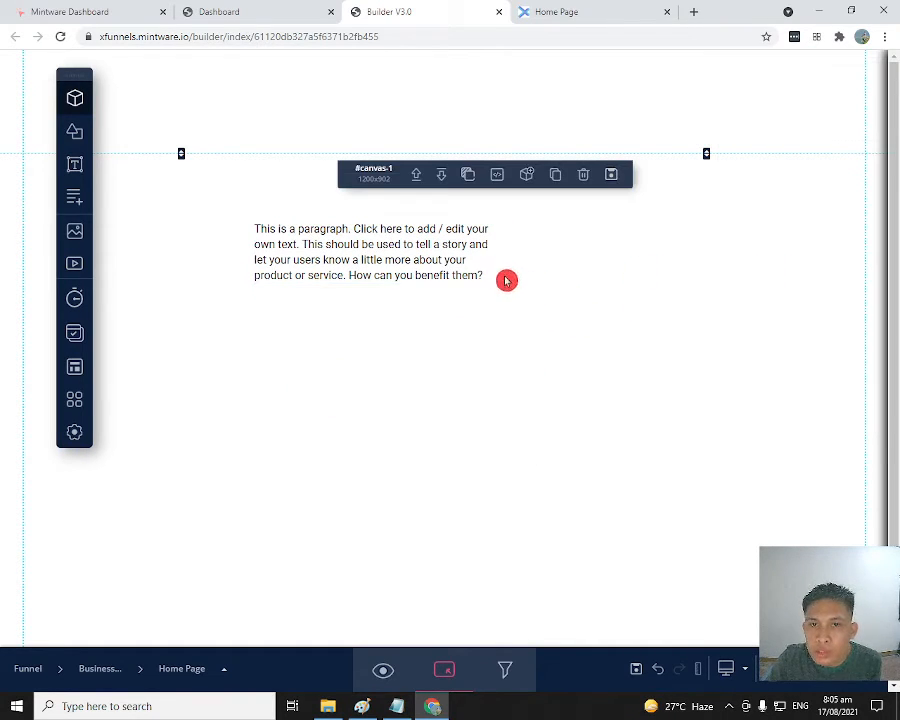
Step: Look through the font families available for the paragraph text, and collapse its font settings
click(424, 245)
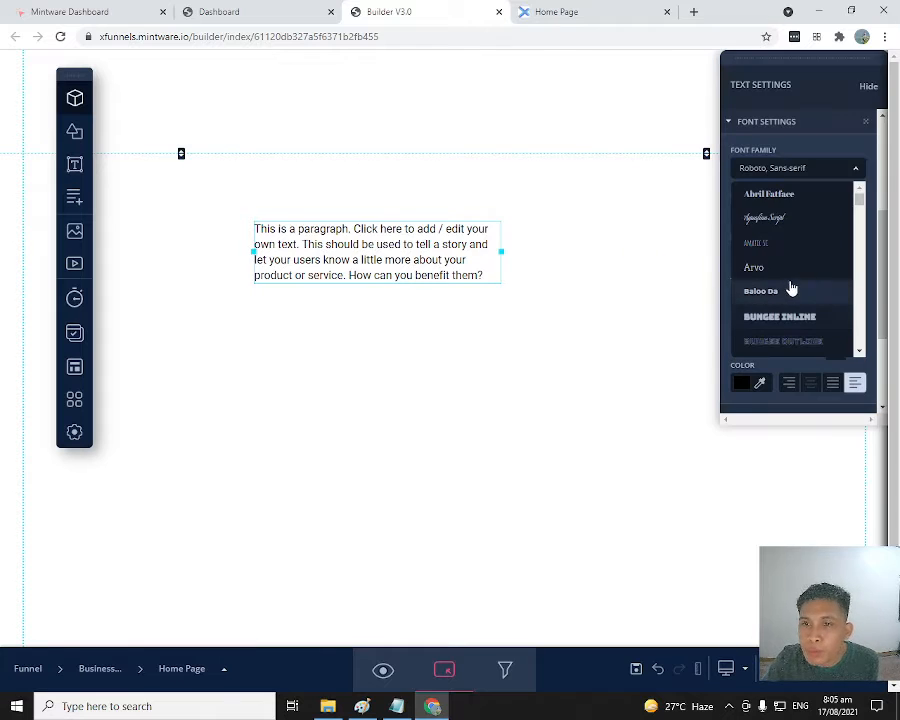
scroll(837, 214, down, 2)
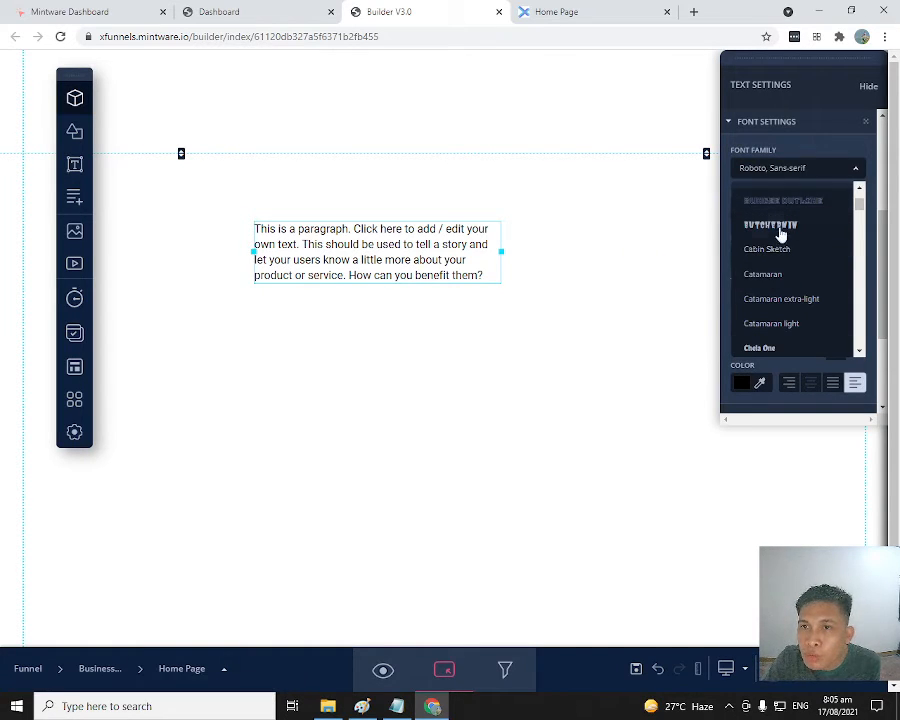
click(730, 124)
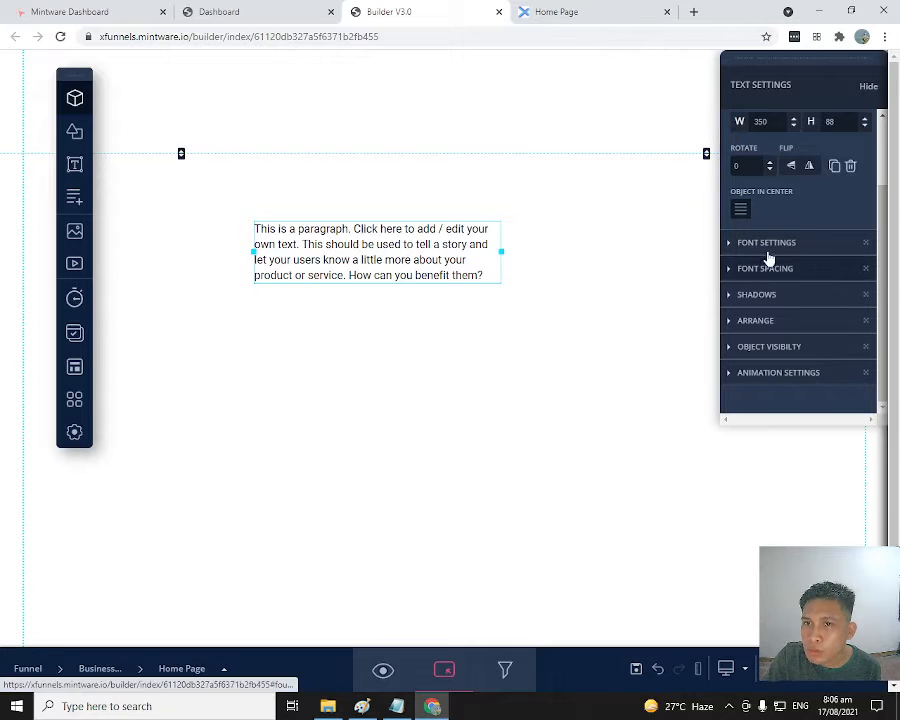
Step: Show the font spacing settings, highlight the whole paragraph and try letter spacing up to 5, ending at 2
scroll(818, 218, down, 1)
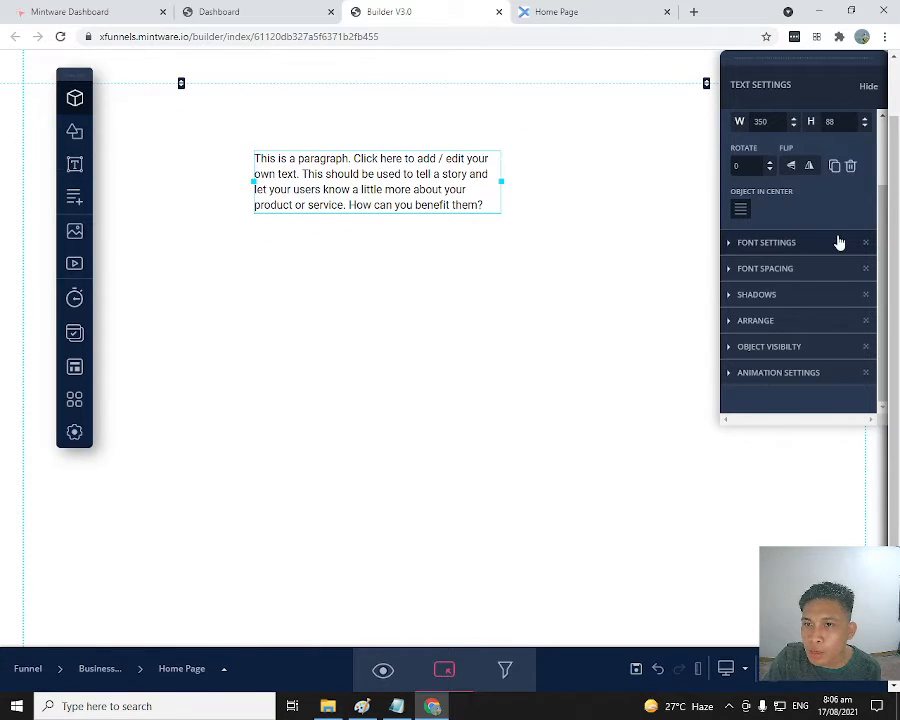
scroll(633, 231, down, 1)
scroll(476, 223, up, 2)
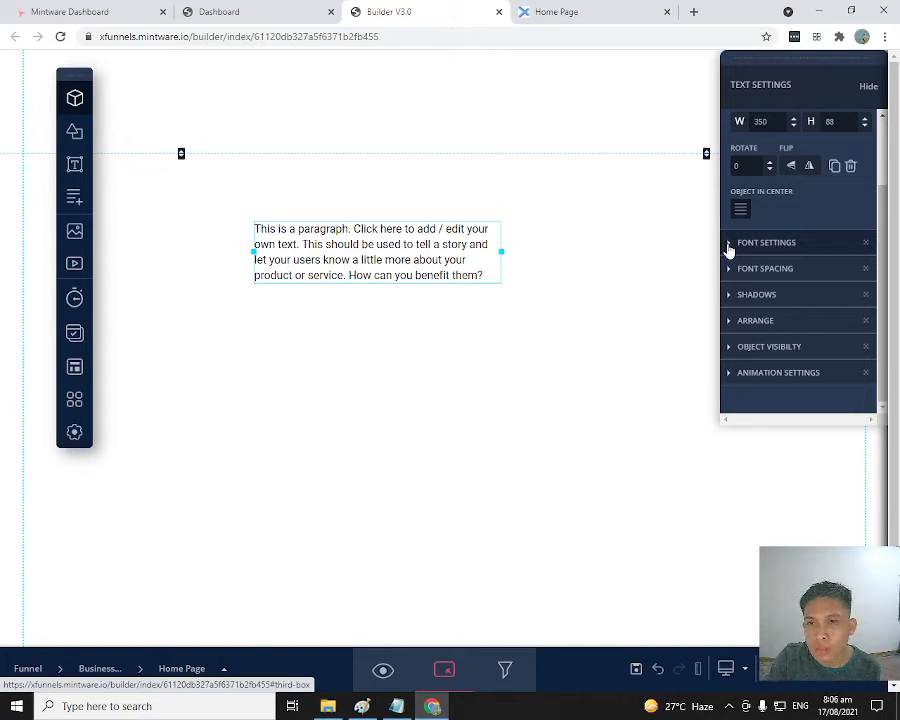
scroll(760, 256, down, 1)
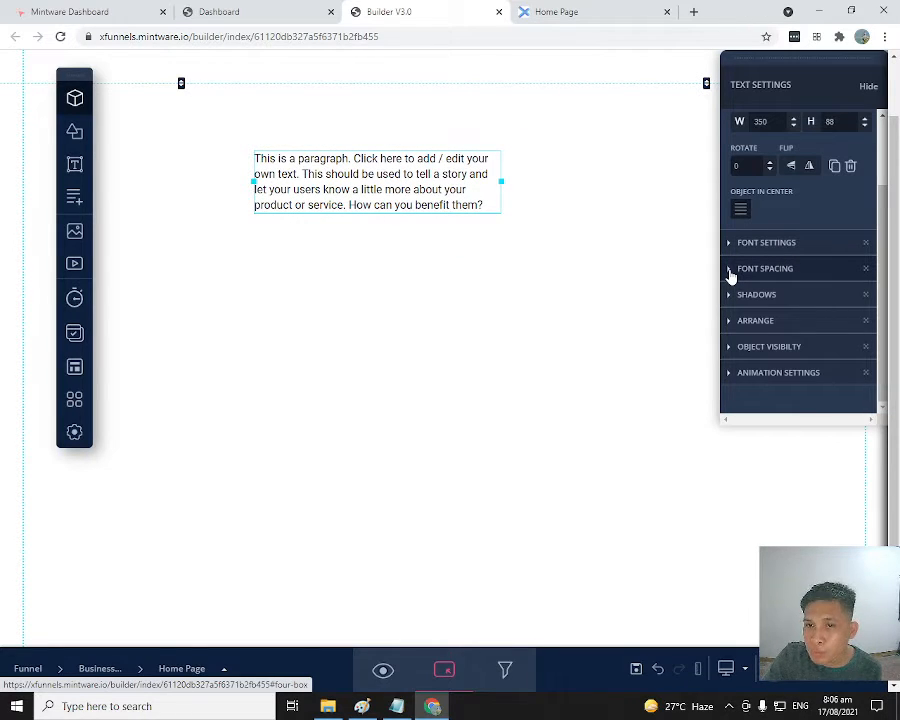
click(731, 272)
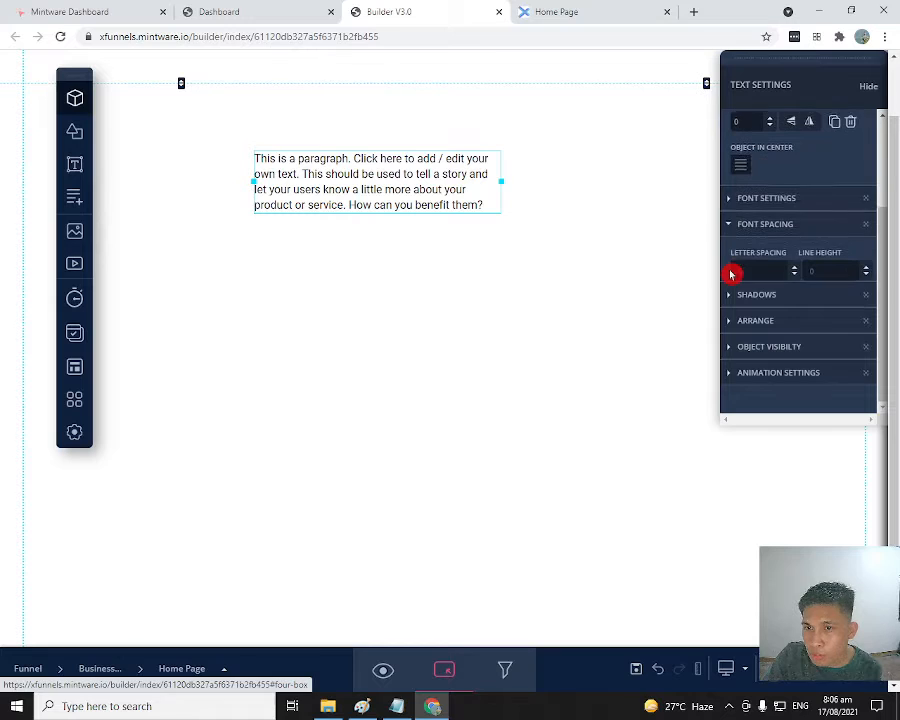
click(796, 264)
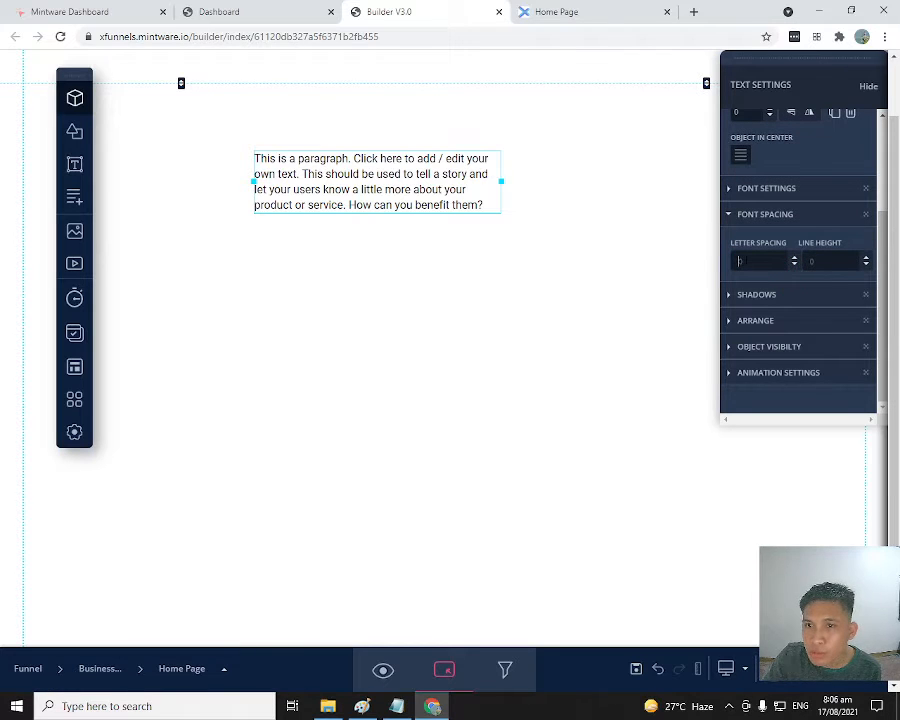
triple_click(462, 180)
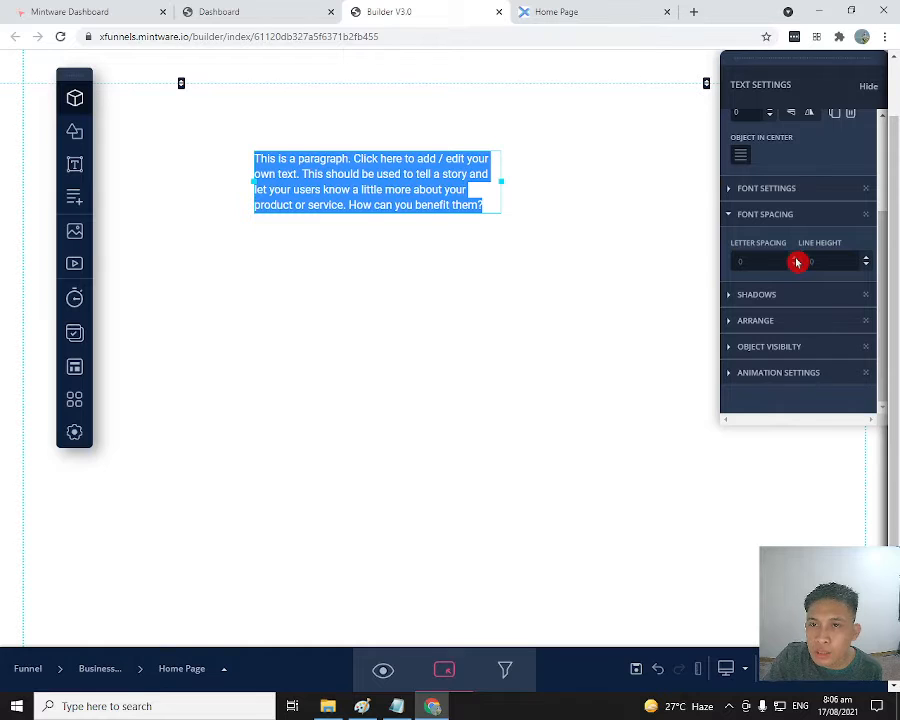
scroll(797, 262, up, 3)
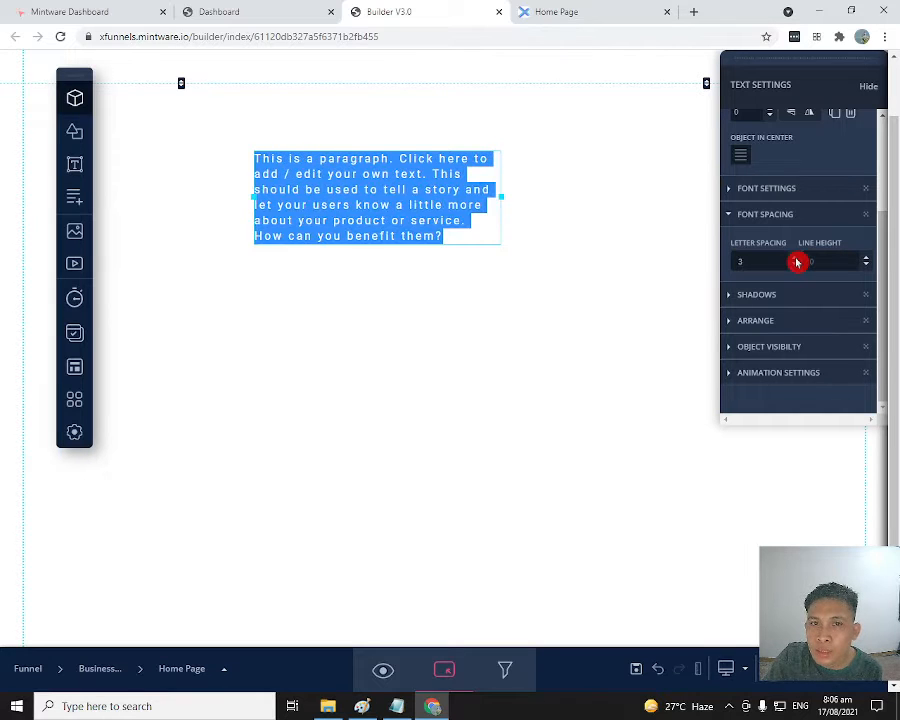
scroll(797, 262, up, 2)
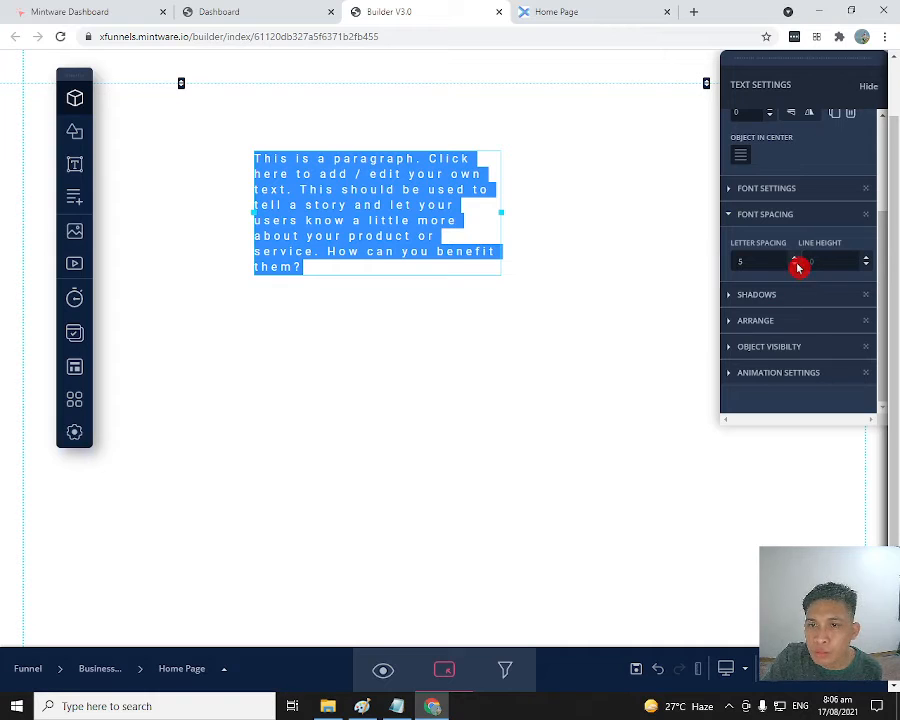
scroll(797, 262, down, 2)
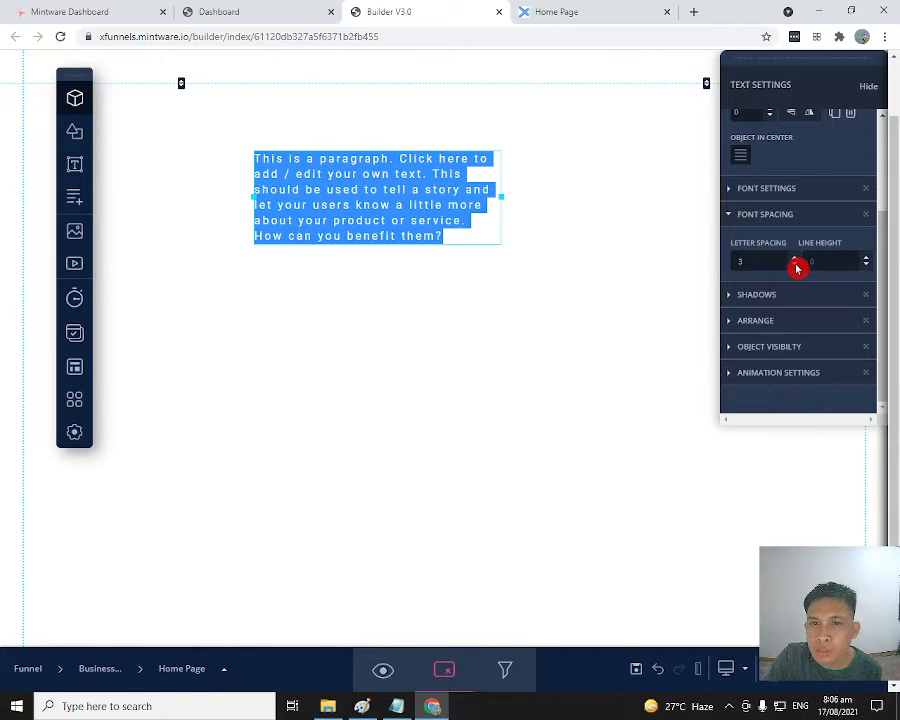
scroll(797, 268, down, 1)
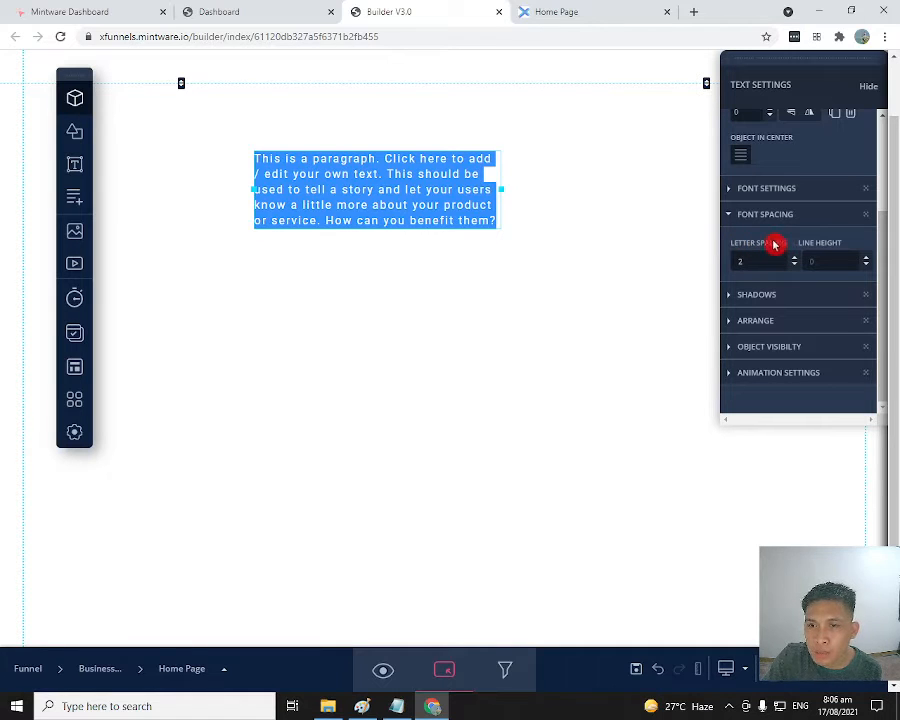
Step: Try line heights up to 4 on the highlighted paragraph, ending at 1
click(870, 261)
click(870, 259)
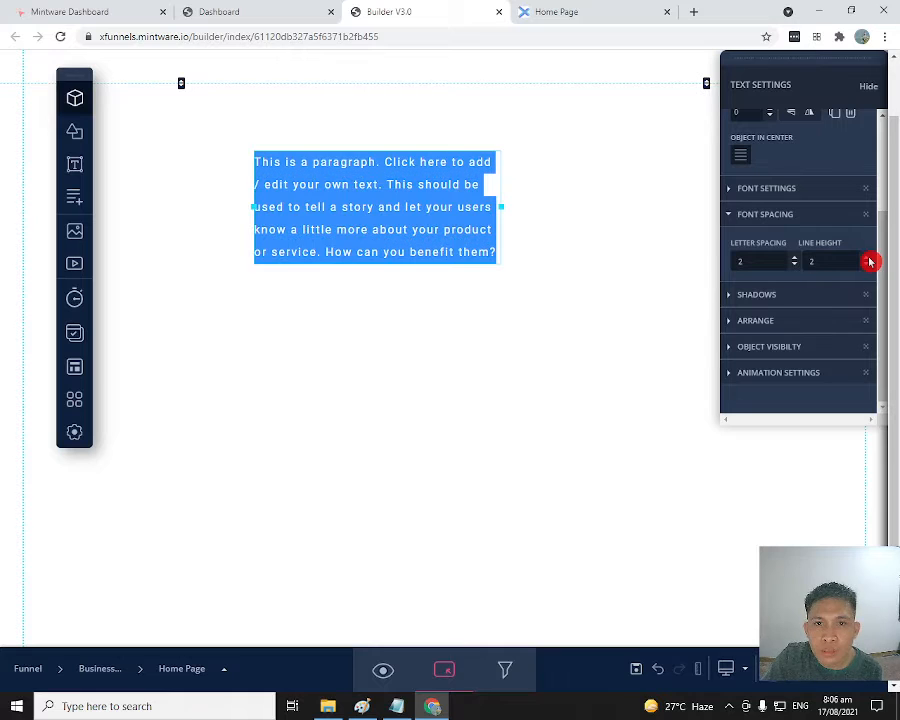
click(867, 259)
click(867, 259)
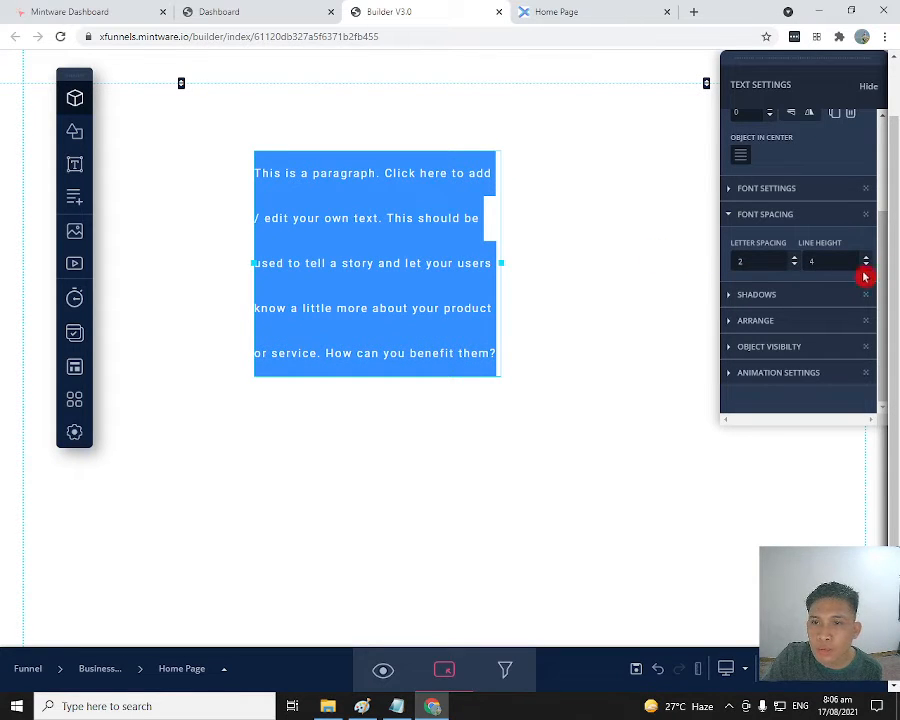
click(868, 266)
click(868, 266)
click(868, 266)
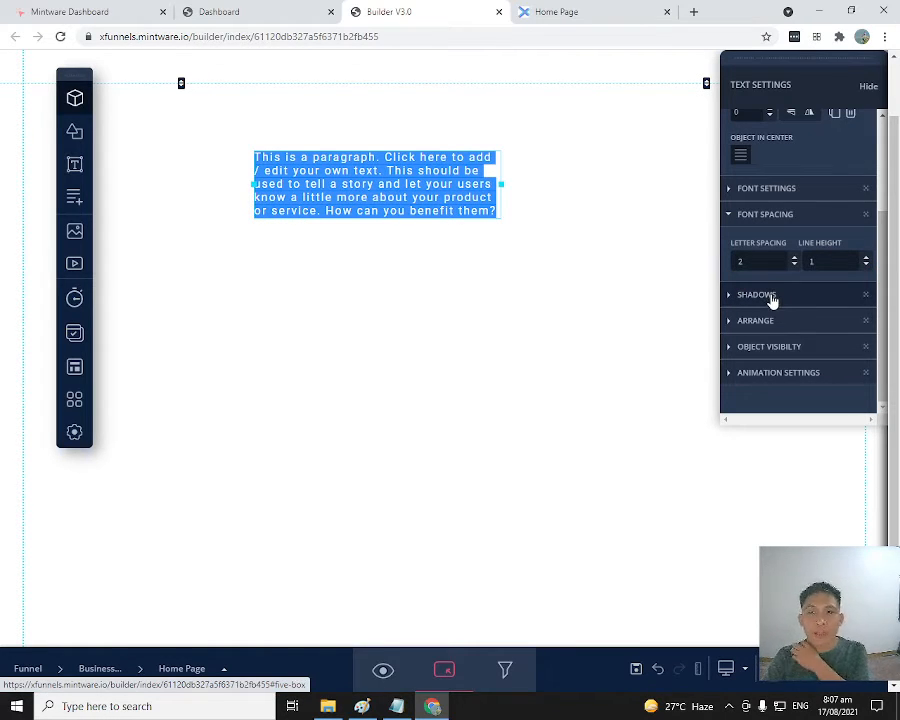
click(700, 343)
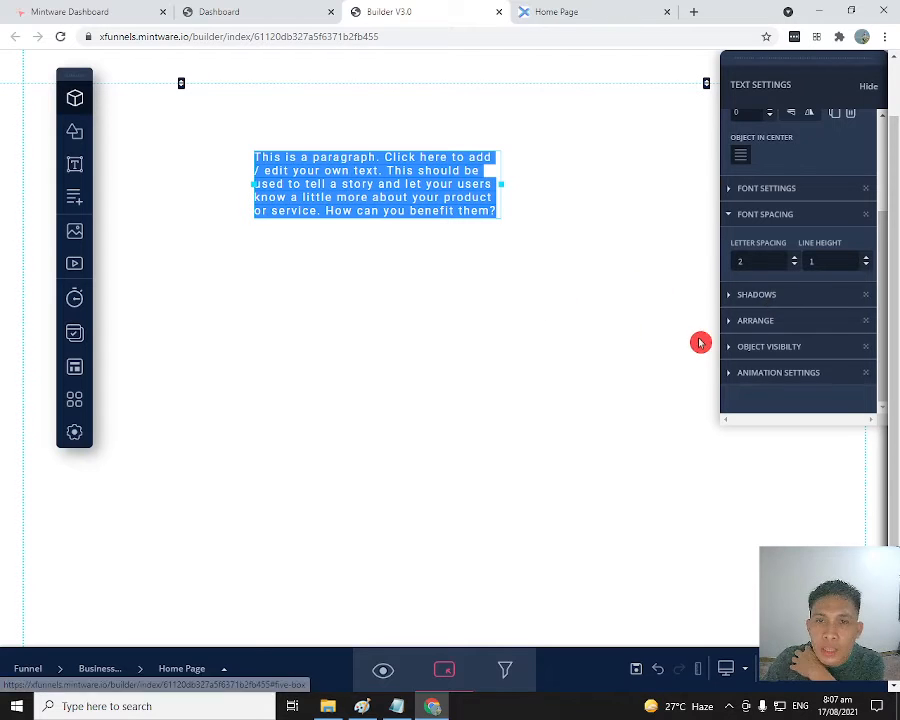
Step: Show the shadow settings and apply #000000 as the shadow color of the highlighted paragraph text
click(731, 296)
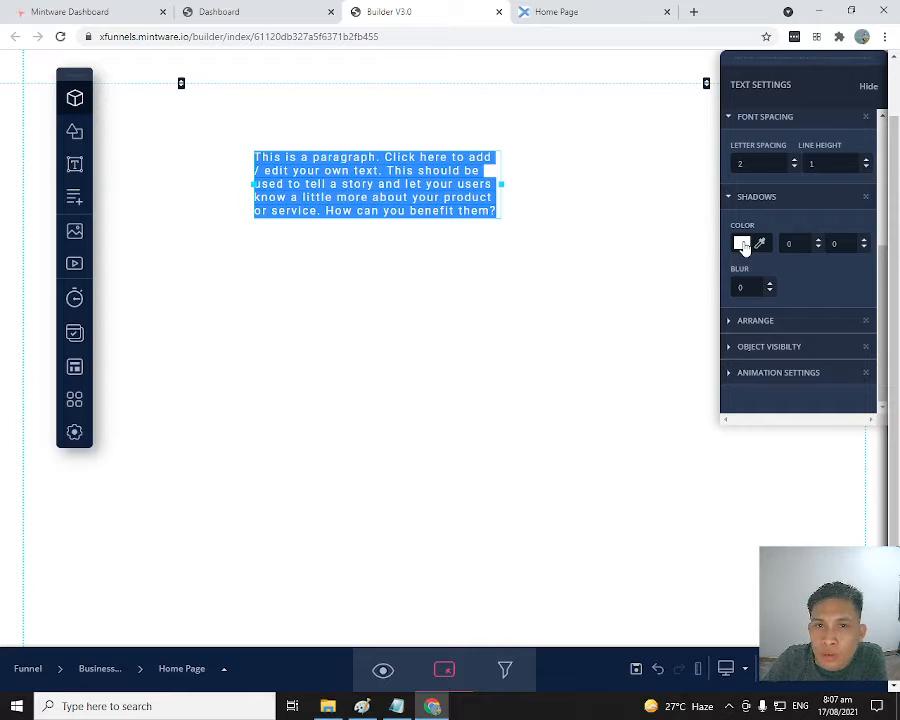
click(742, 246)
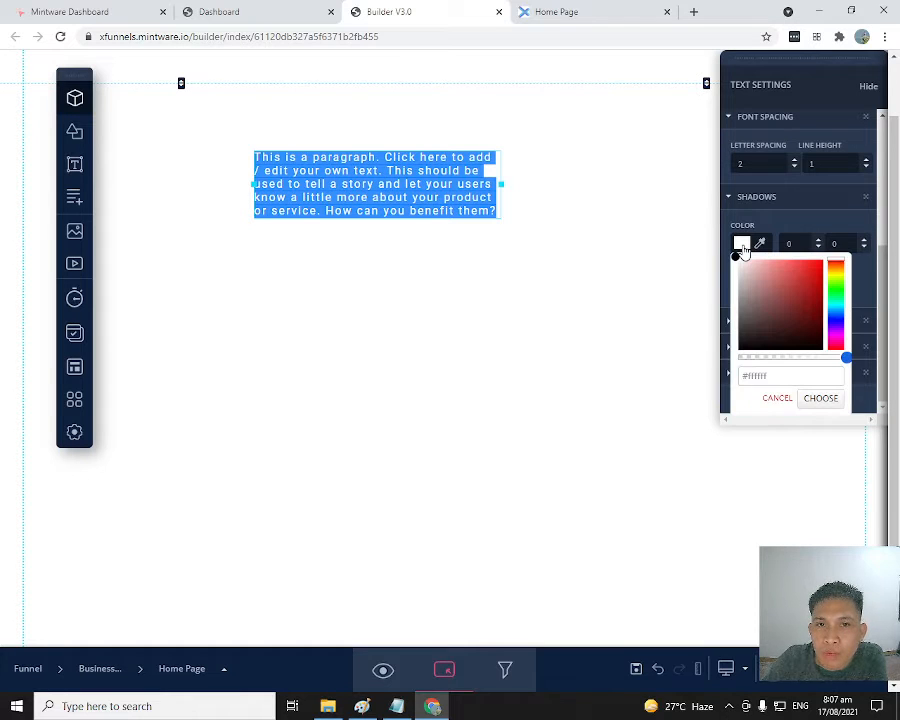
click(621, 251)
double_click(465, 204)
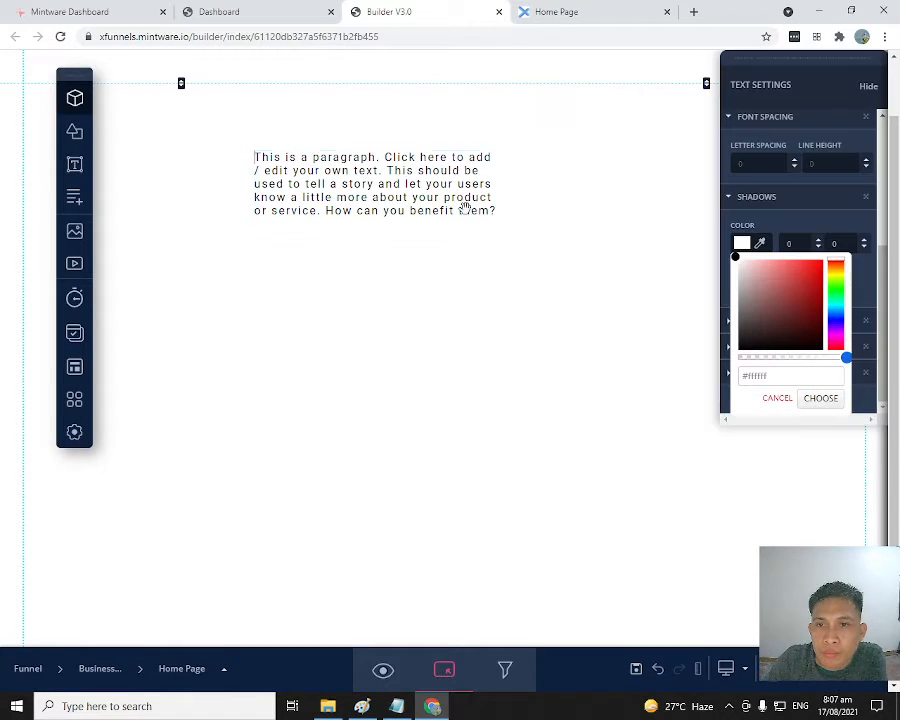
mouse_move(765, 306)
mouse_down()
mouse_move(747, 345)
mouse_move(786, 286)
mouse_move(735, 348)
mouse_up()
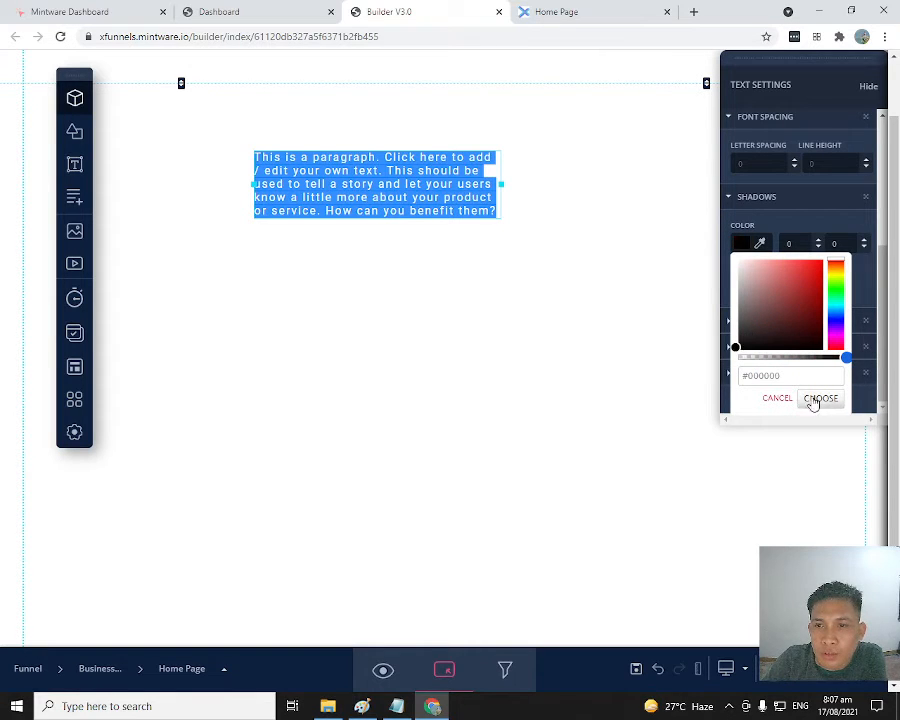
click(820, 398)
Step: Highlight the paragraph text again, set its shadow color to red #e94343 and deselect the text box
double_click(408, 180)
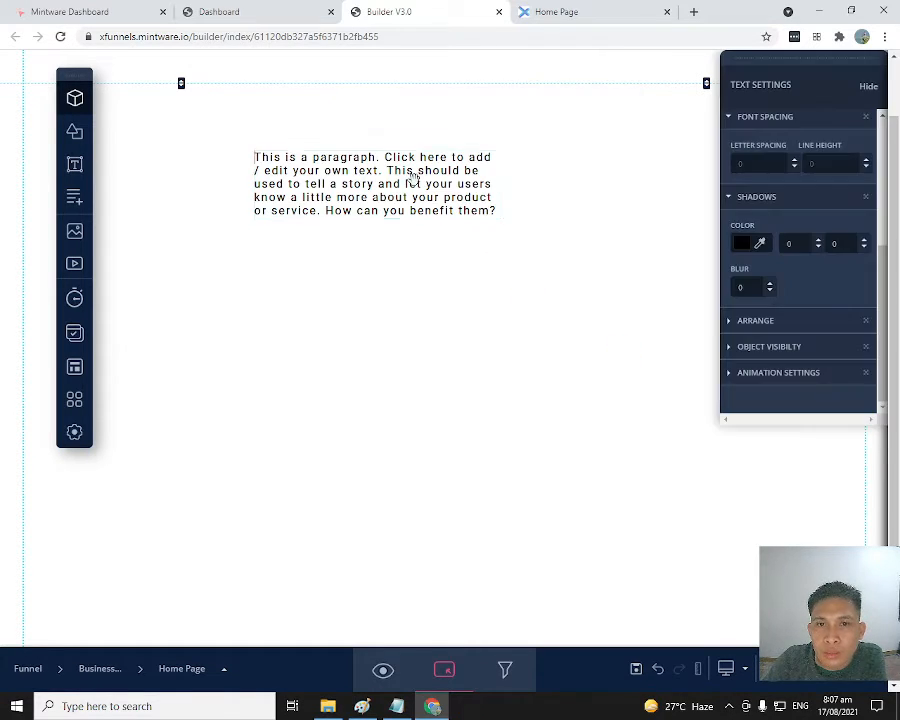
click(736, 264)
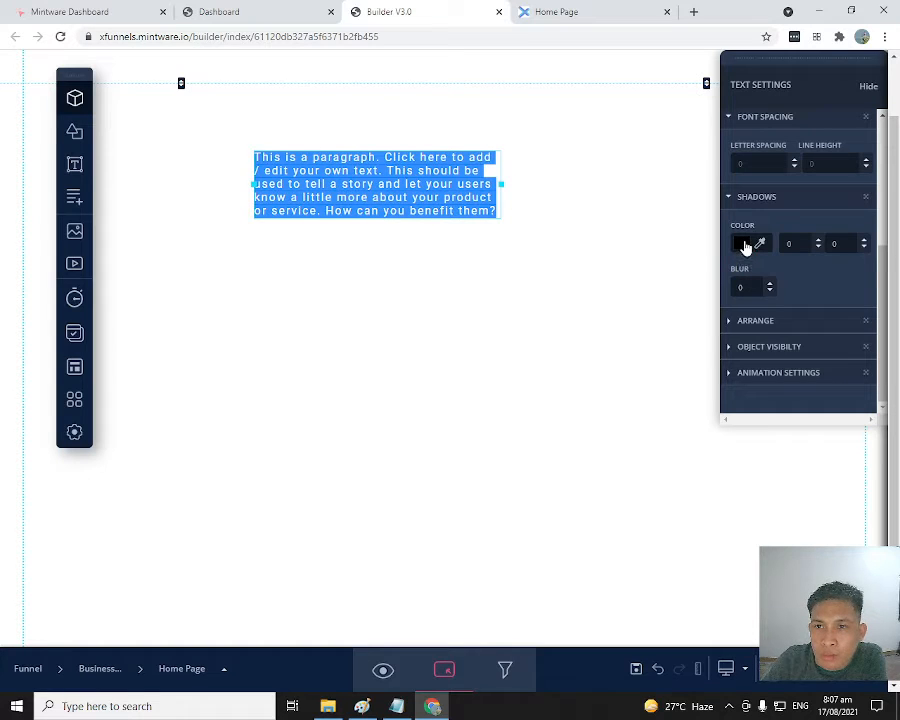
click(741, 243)
click(796, 267)
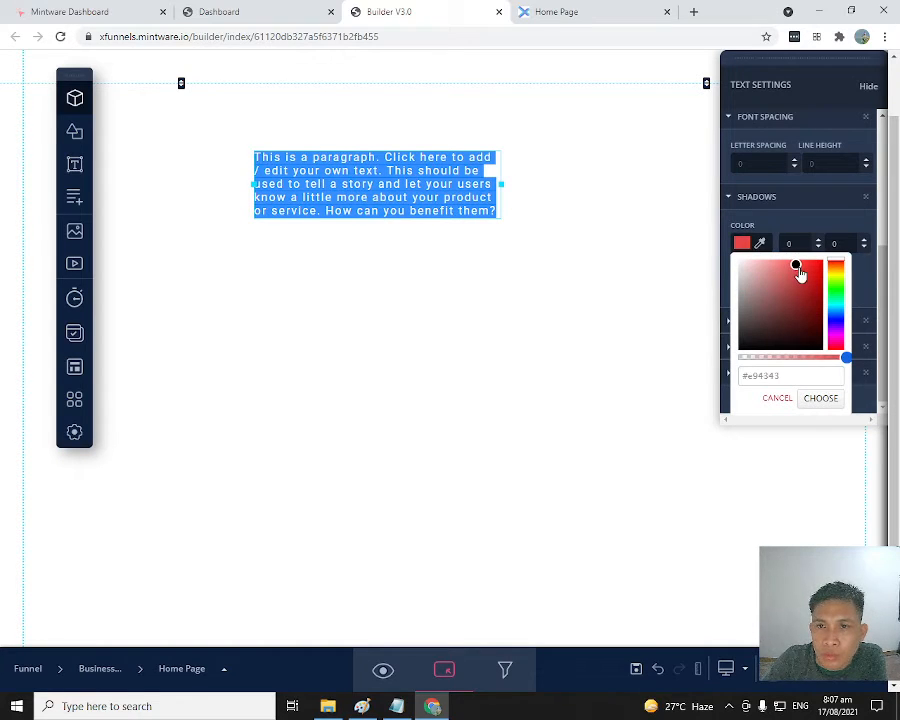
click(820, 399)
click(561, 305)
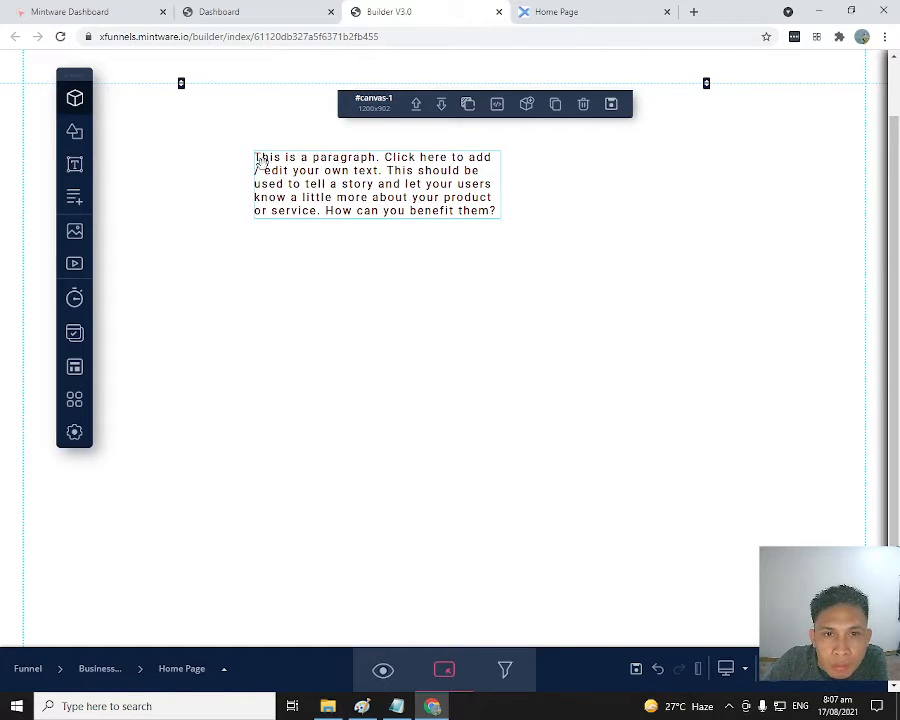
Step: Highlight the whole paragraph text and apply #000000 as its shadow color
click(426, 192)
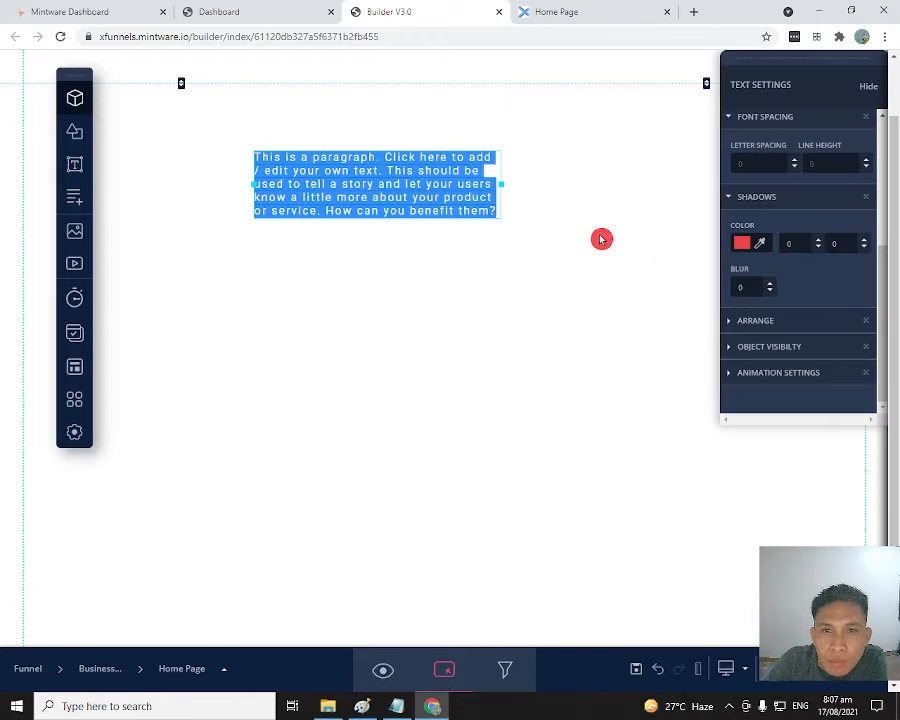
click(741, 245)
drag(757, 268, 717, 378)
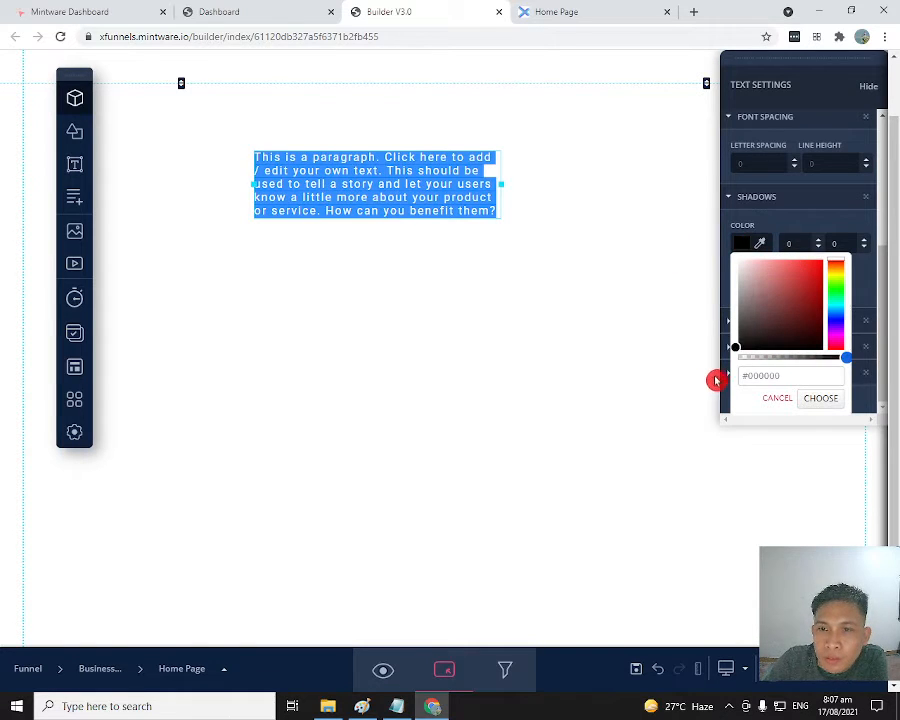
click(819, 399)
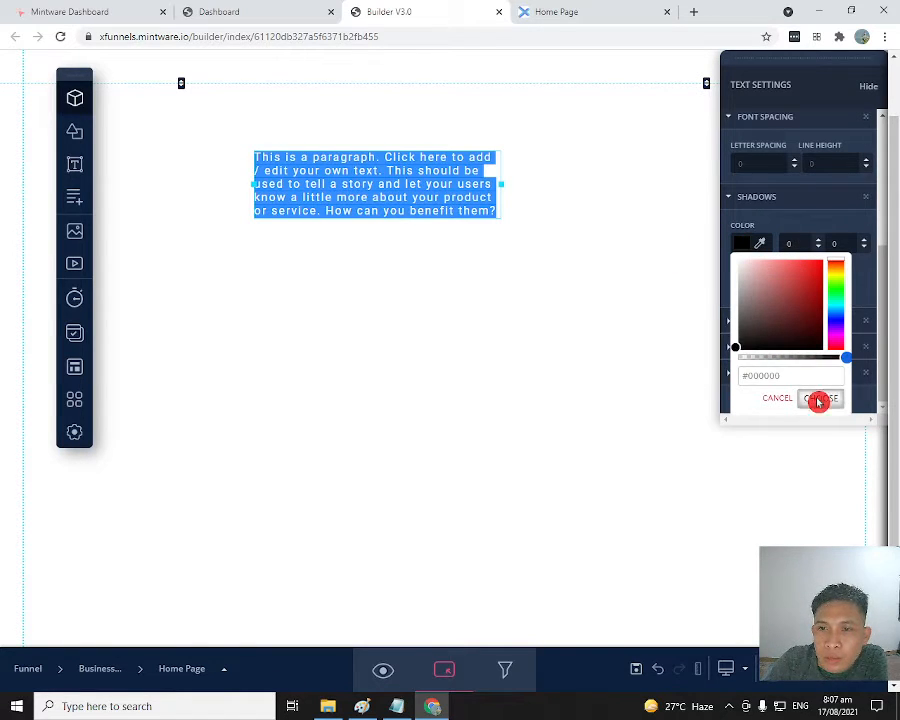
Step: Try horizontal shadow offsets up to 5 on the paragraph text, ending at 0
click(819, 241)
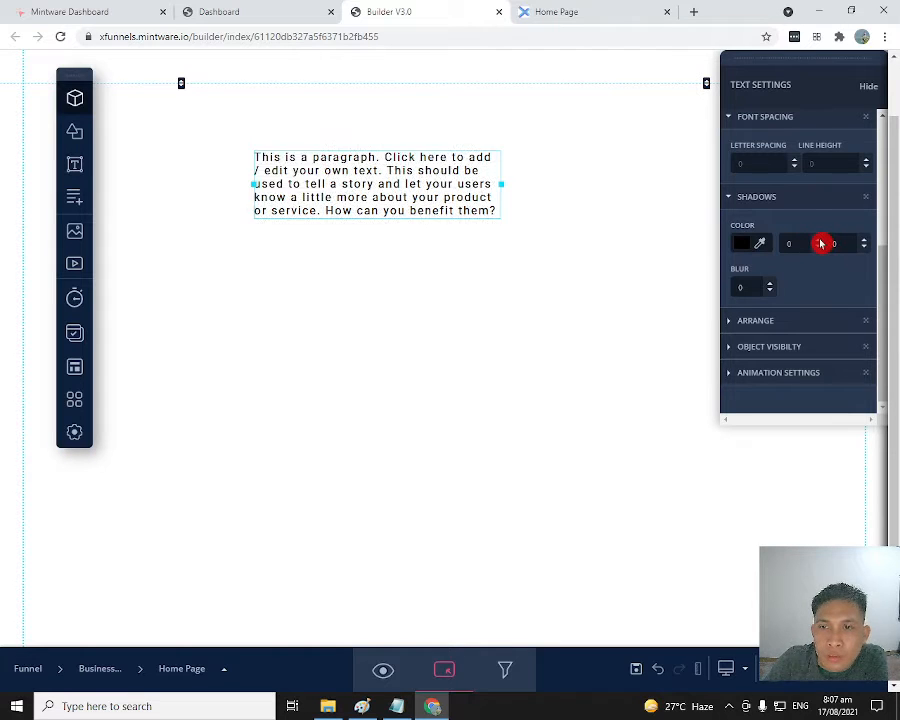
click(819, 241)
click(819, 241)
click(819, 241)
click(819, 241)
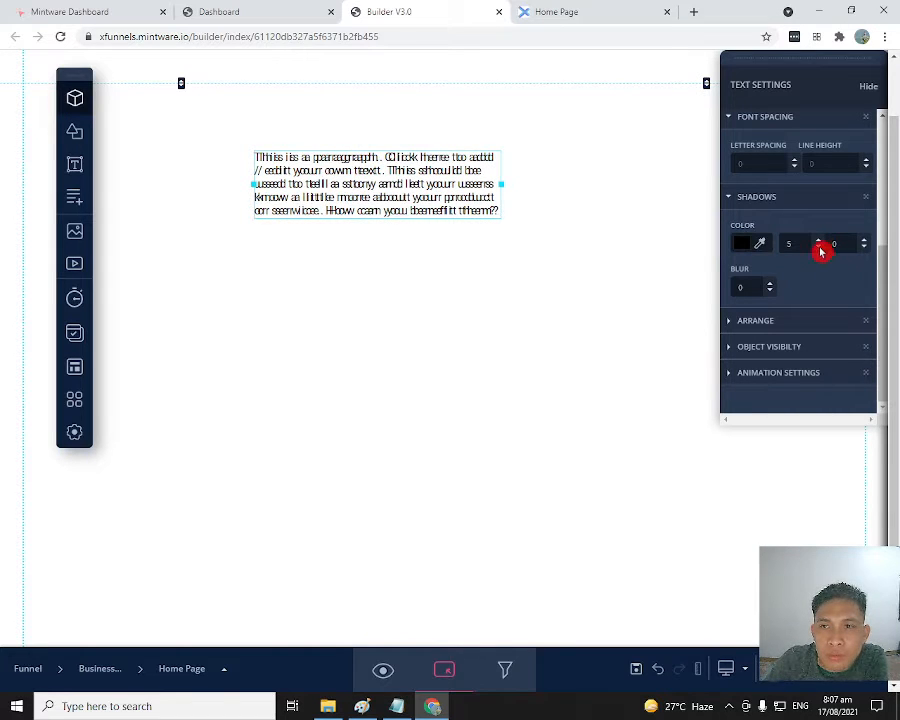
click(818, 246)
click(818, 246)
click(818, 246)
click(818, 246)
click(818, 246)
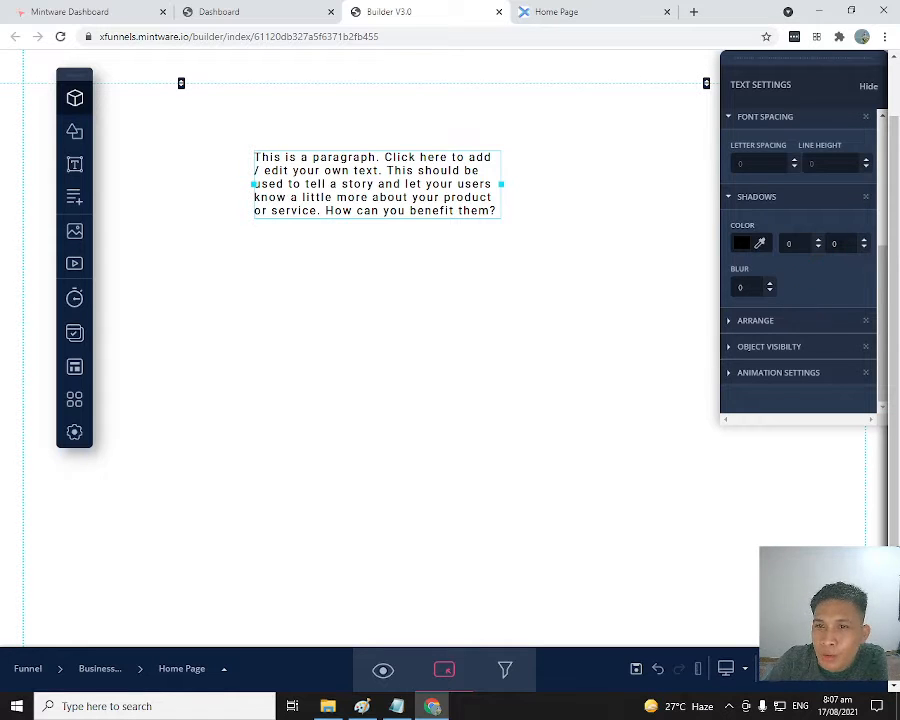
Step: Try vertical shadow offsets up to 4 on the paragraph text, ending at 0
click(866, 242)
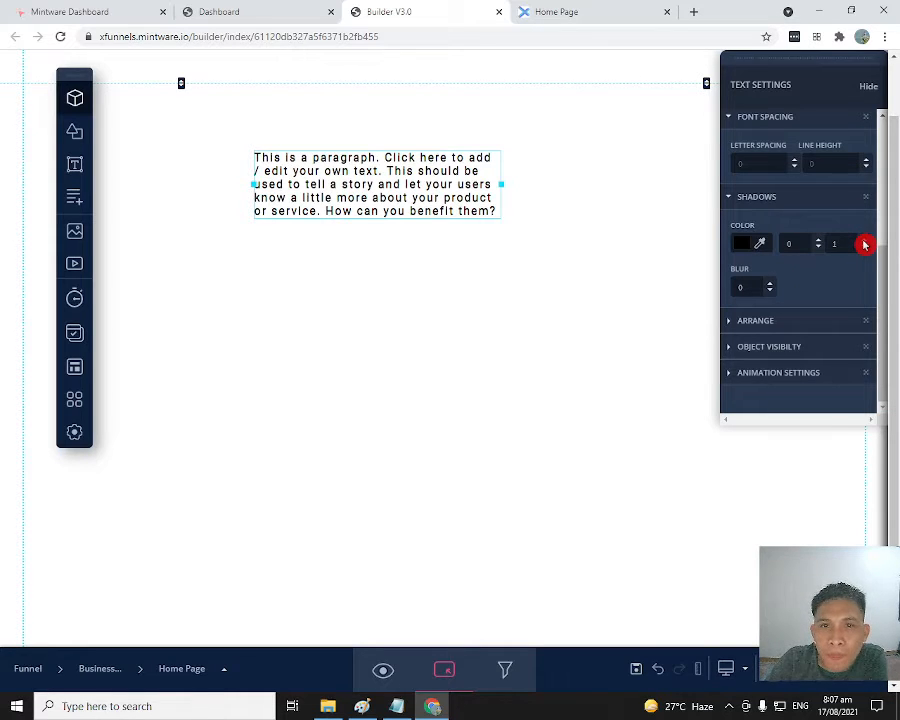
click(866, 242)
click(866, 242)
click(866, 242)
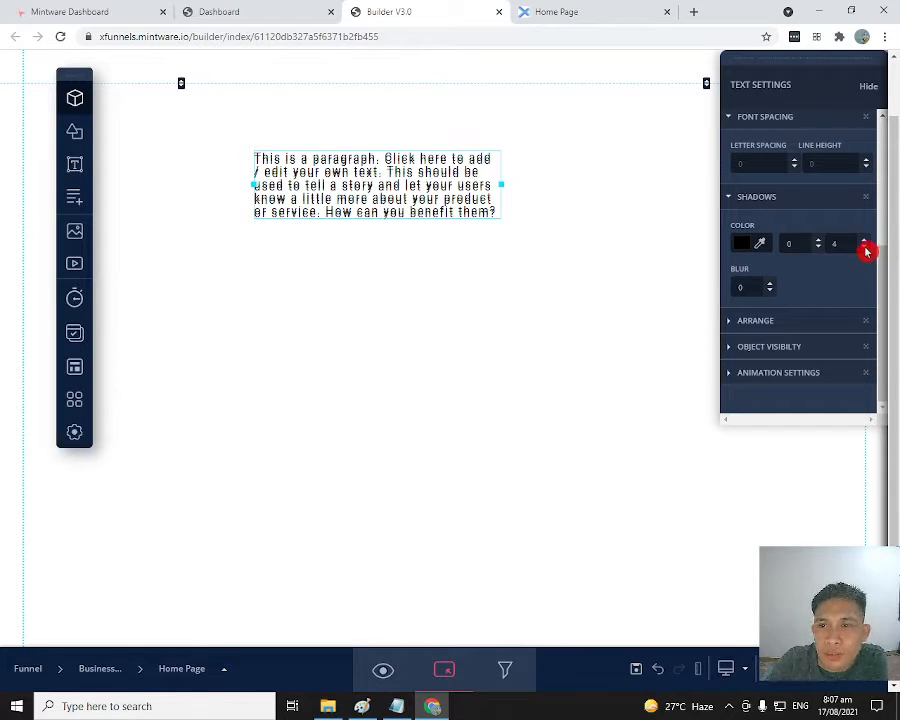
click(866, 249)
click(866, 249)
click(866, 249)
click(866, 249)
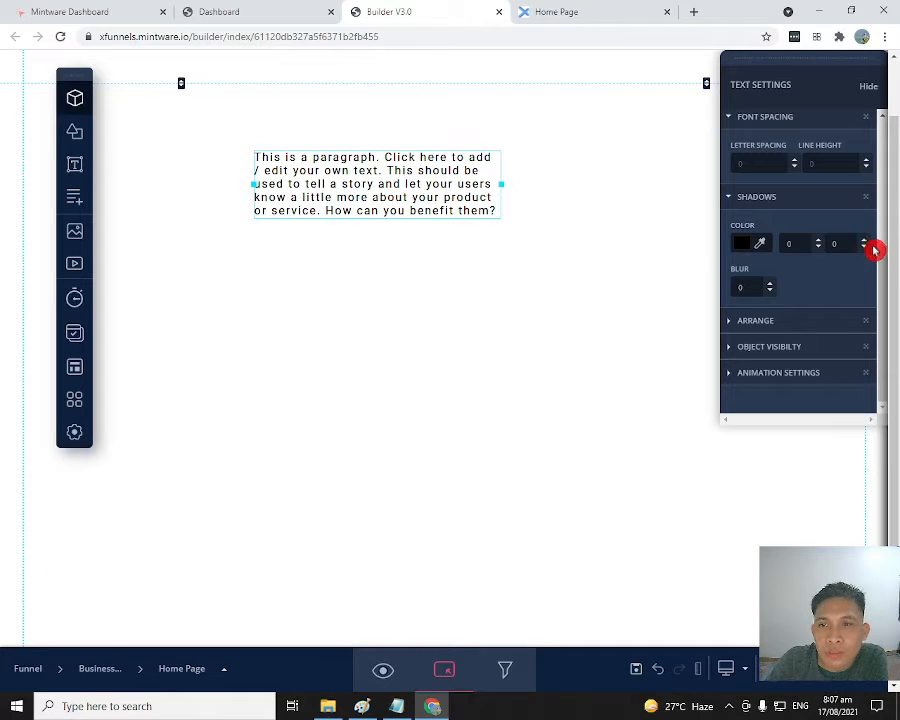
Step: Try larger vertical shadow offsets up to 10 on the paragraph text and lower the offset again
right_click(867, 244)
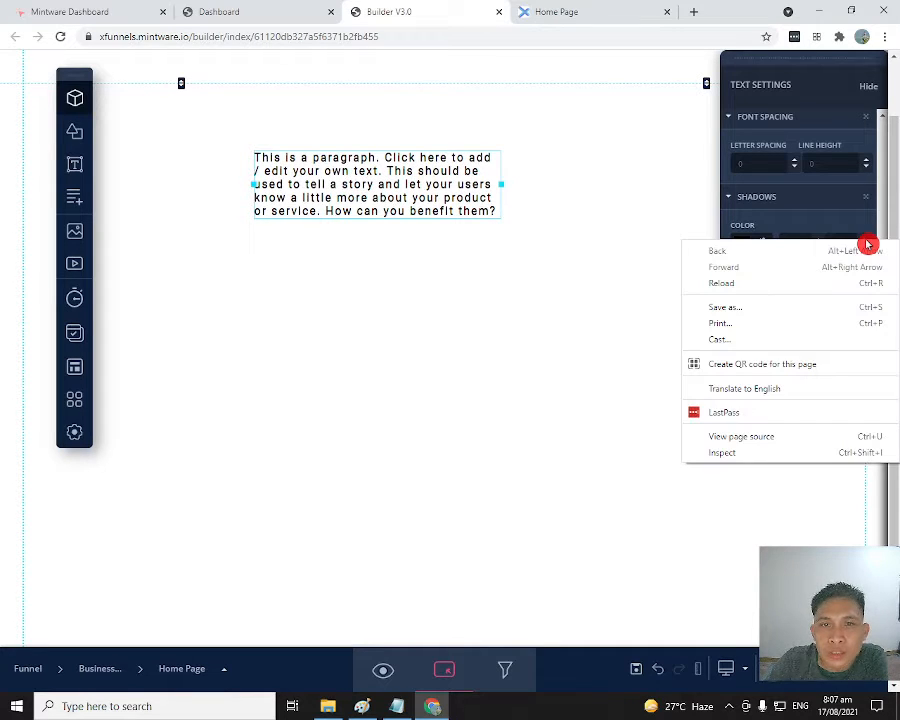
click(867, 244)
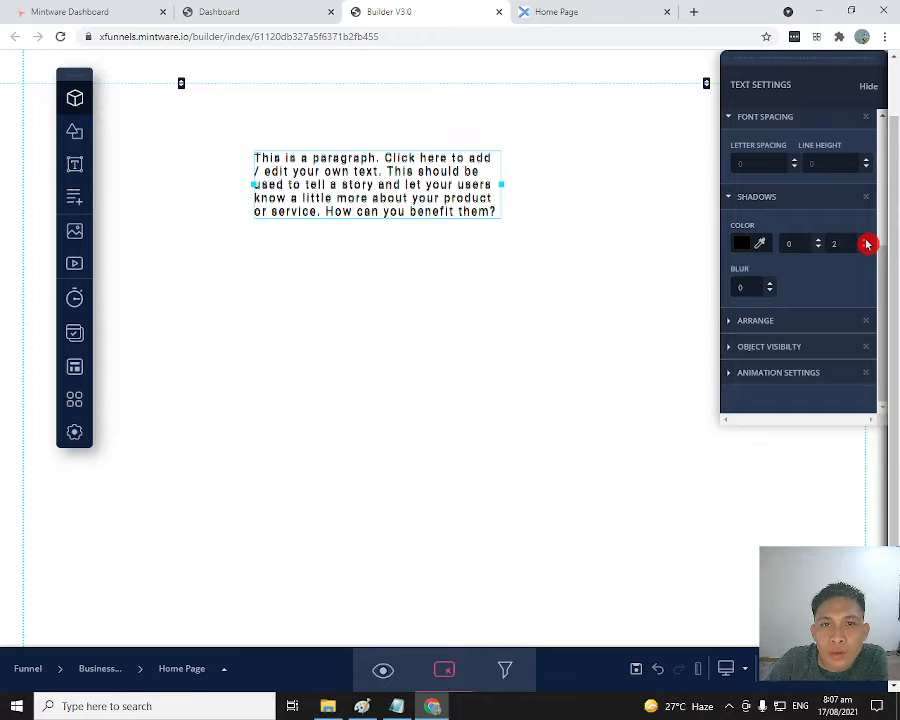
right_click(867, 244)
click(867, 244)
click(867, 244)
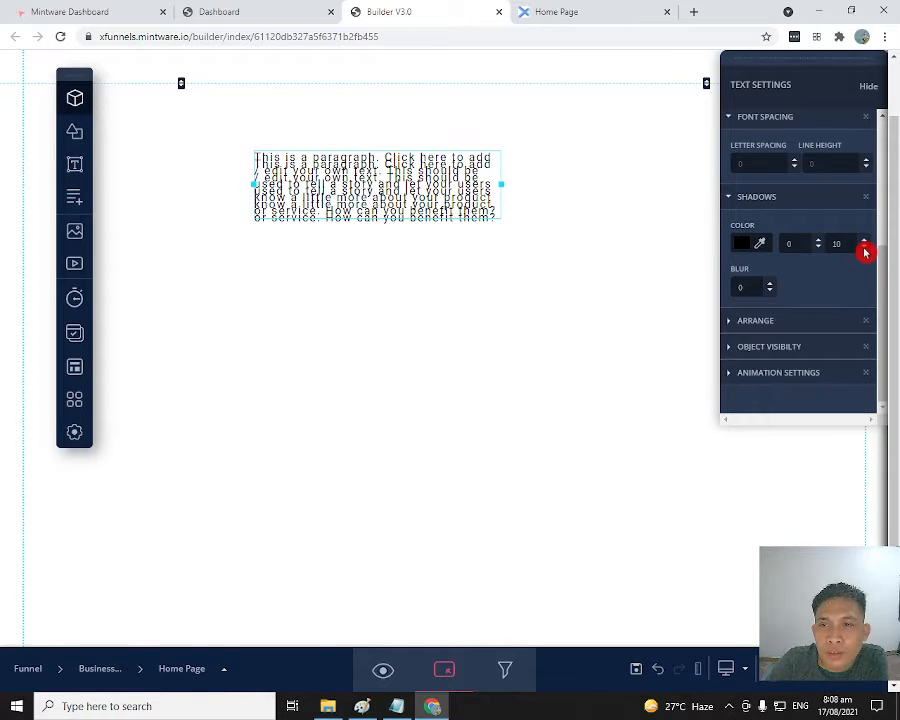
click(865, 248)
click(865, 248)
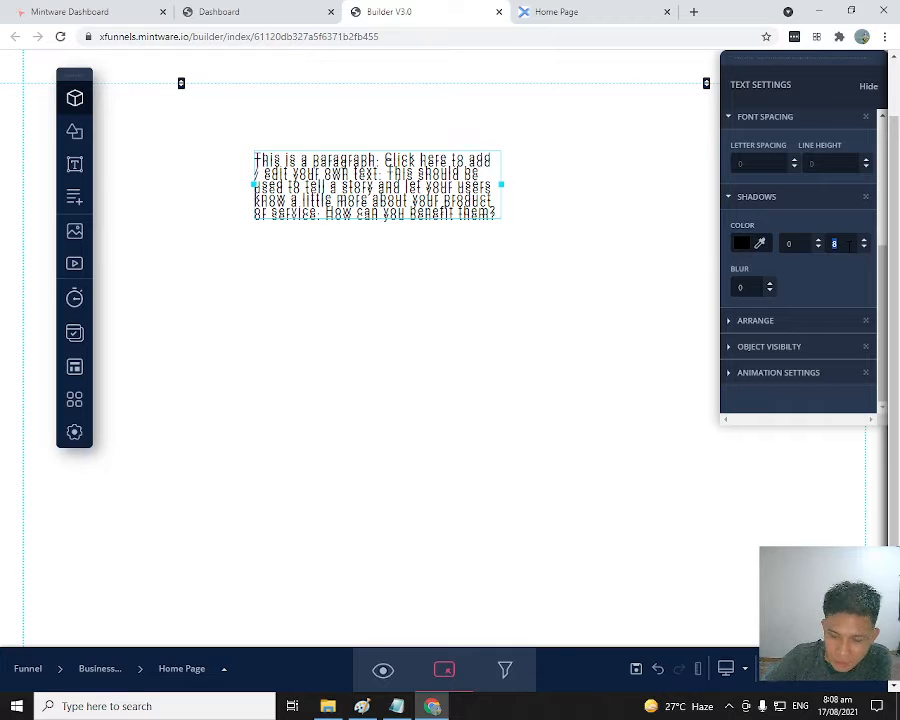
Step: Try shadow blur values up to 6 on the paragraph text, ending at 0
click(772, 287)
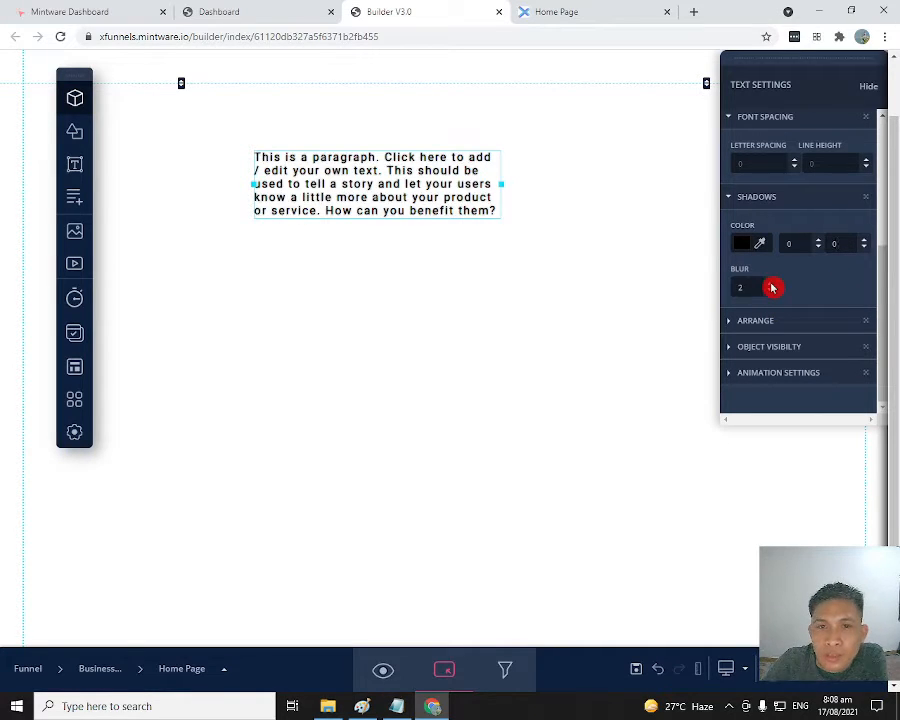
click(772, 287)
click(772, 287)
click(772, 287)
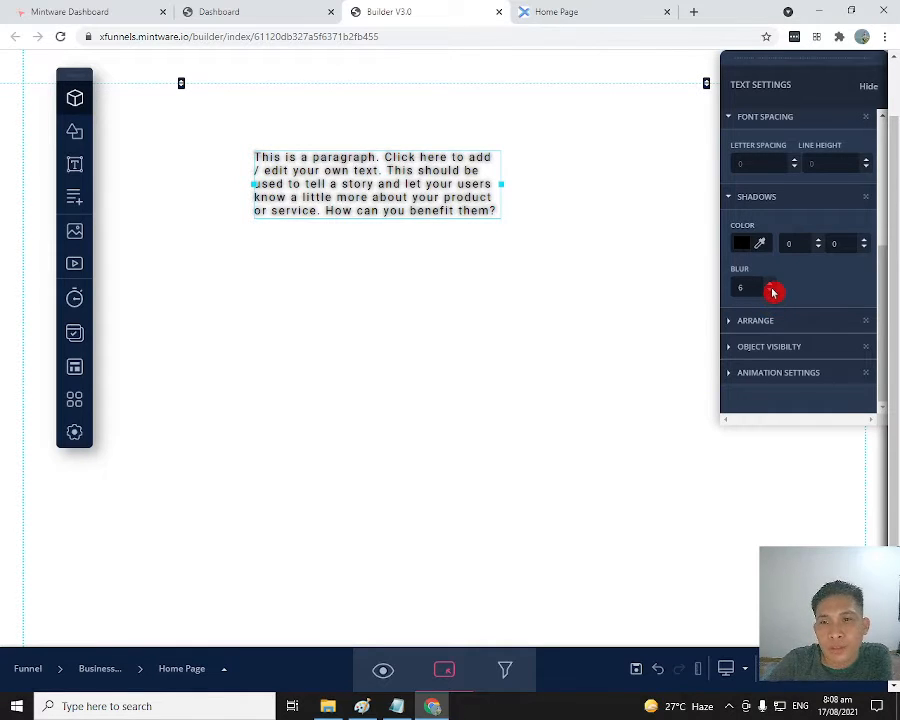
click(771, 292)
click(771, 292)
click(771, 292)
click(771, 292)
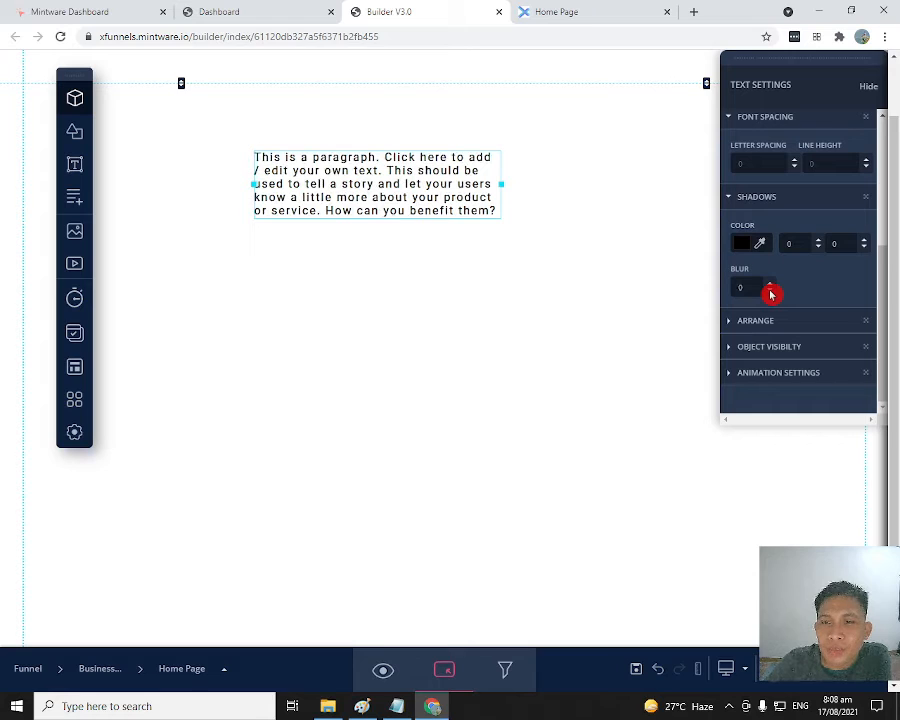
Step: Review the font spacing and shadow settings once more and leave both sections collapsed
scroll(780, 180, up, 1)
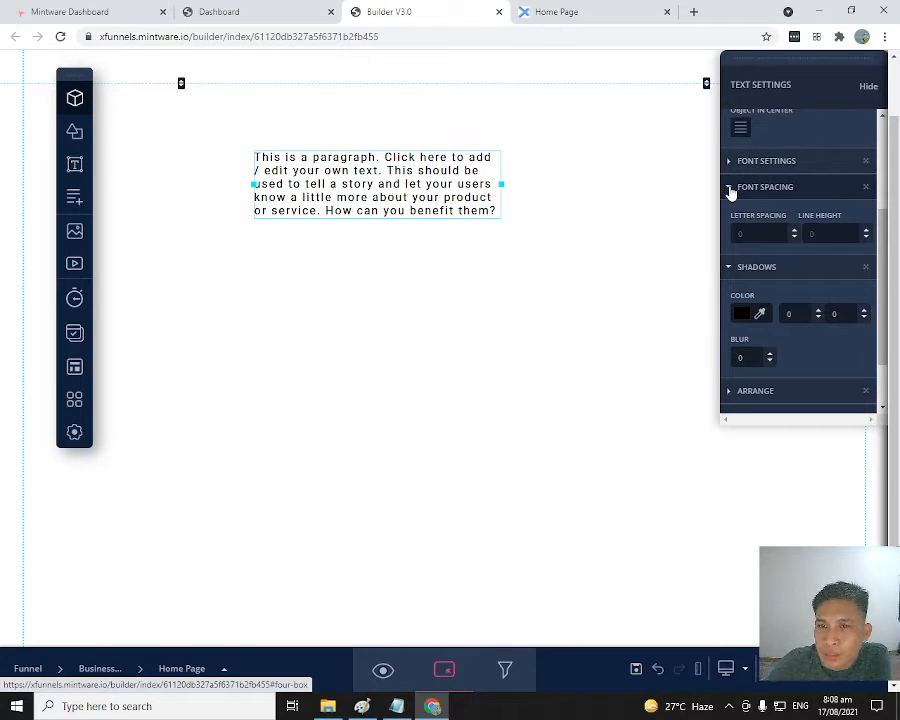
click(731, 188)
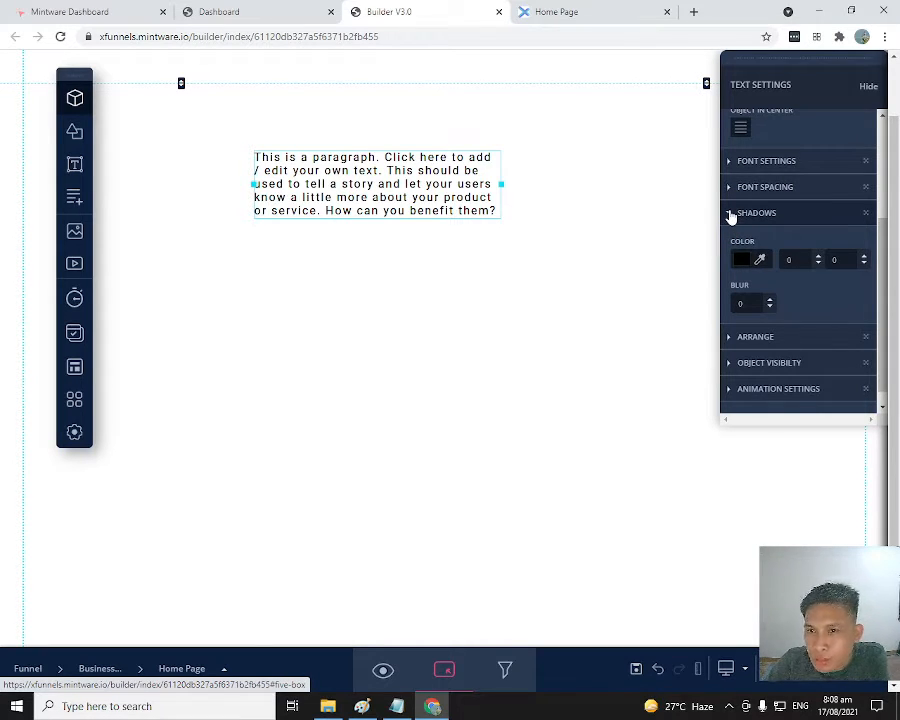
click(731, 217)
scroll(824, 264, down, 1)
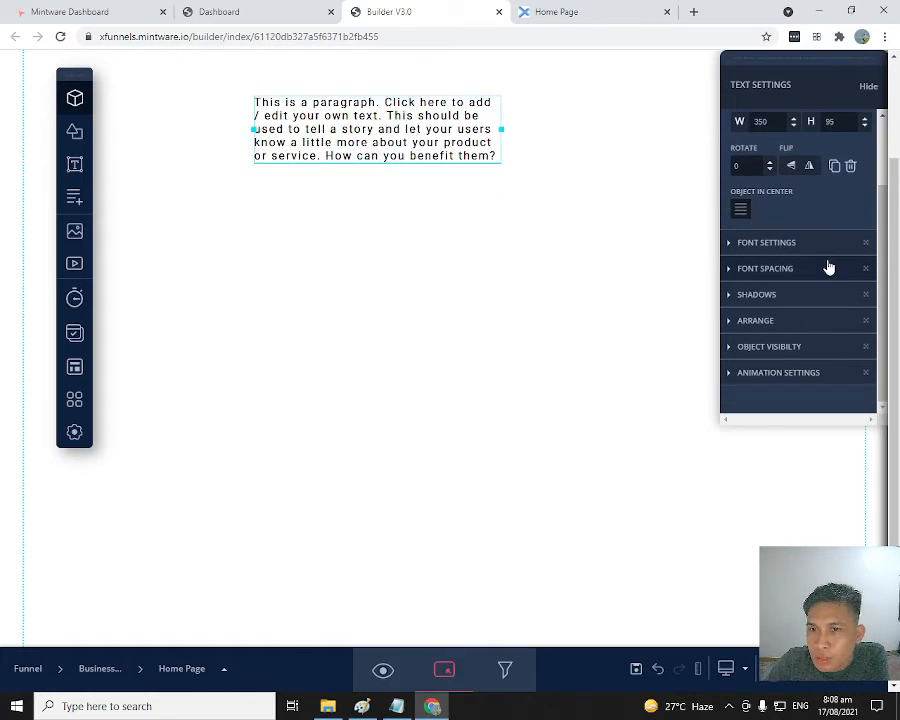
click(732, 272)
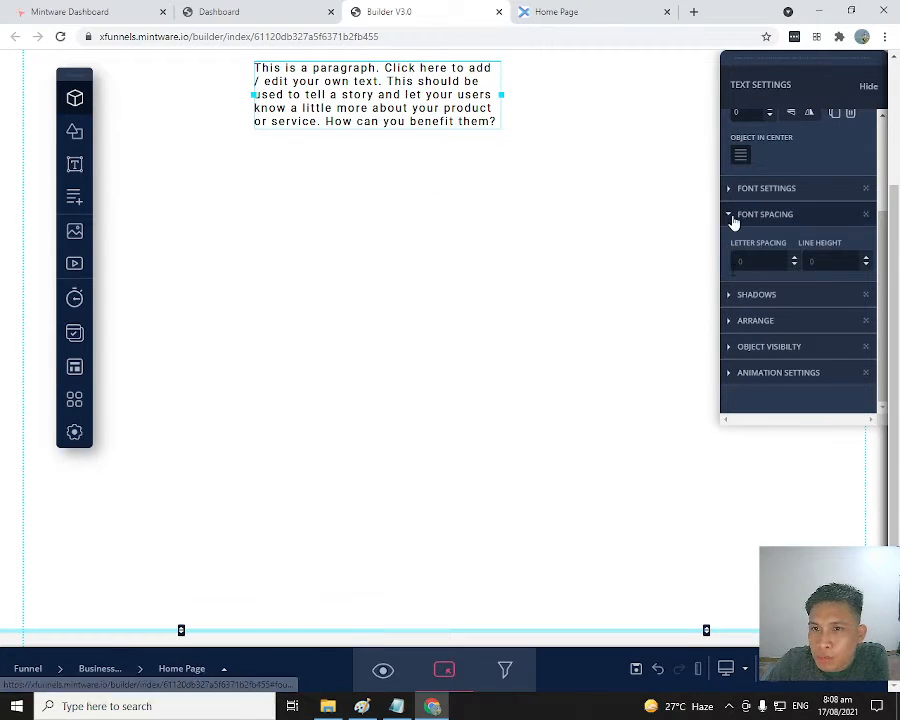
click(733, 218)
click(733, 295)
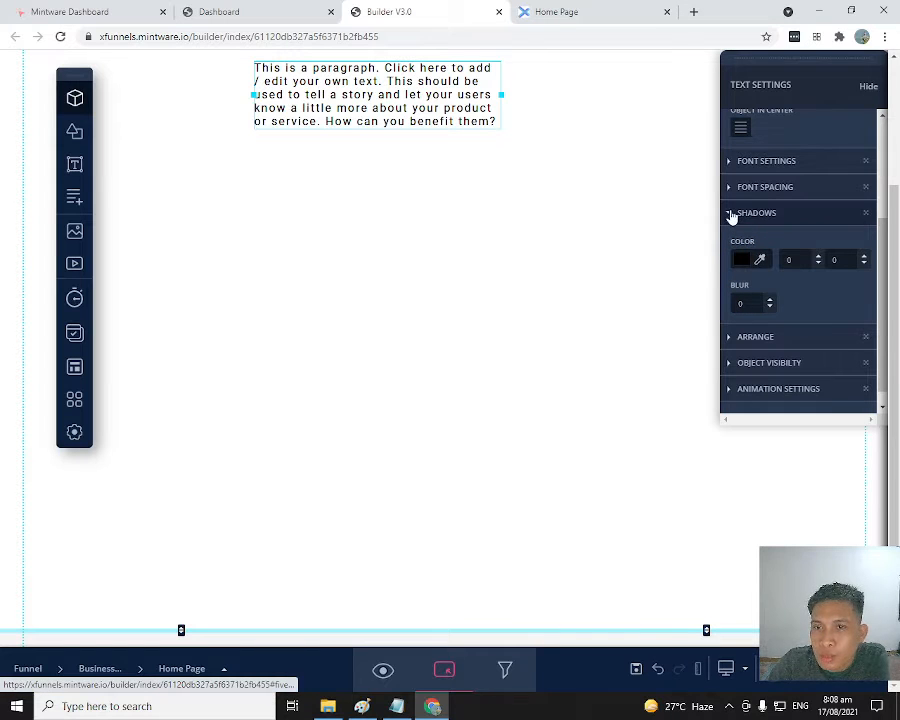
click(731, 217)
scroll(632, 218, up, 2)
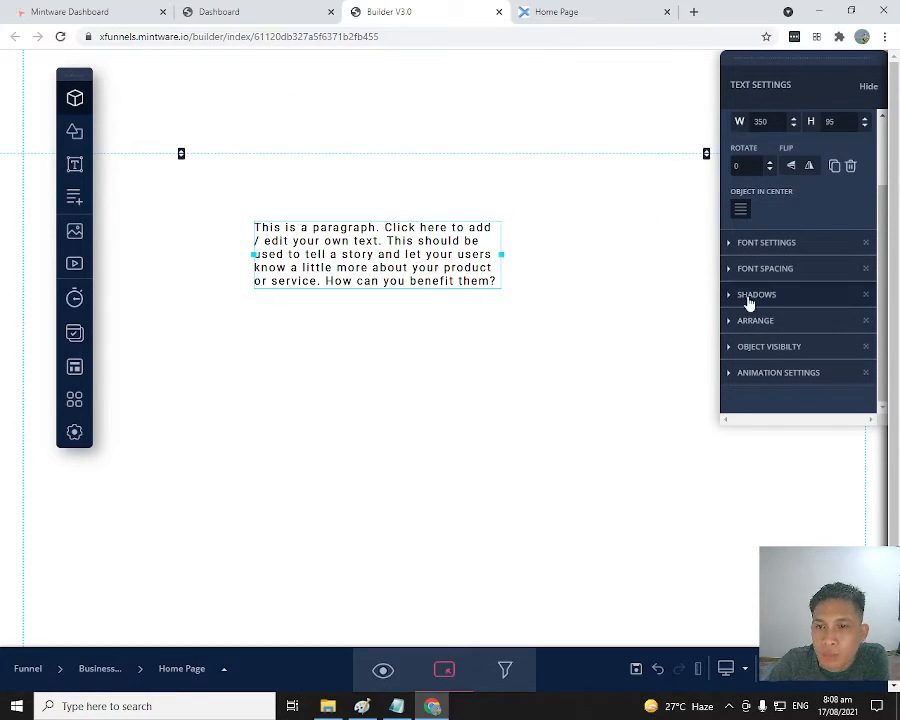
Step: Show the arrange options for the paragraph text box
click(731, 321)
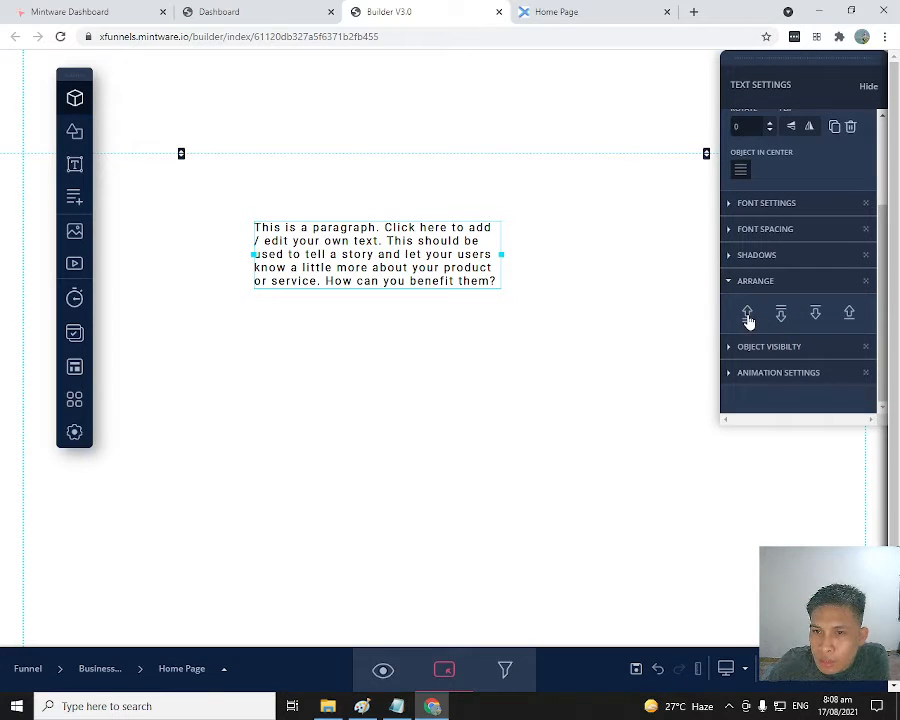
click(449, 270)
click(560, 298)
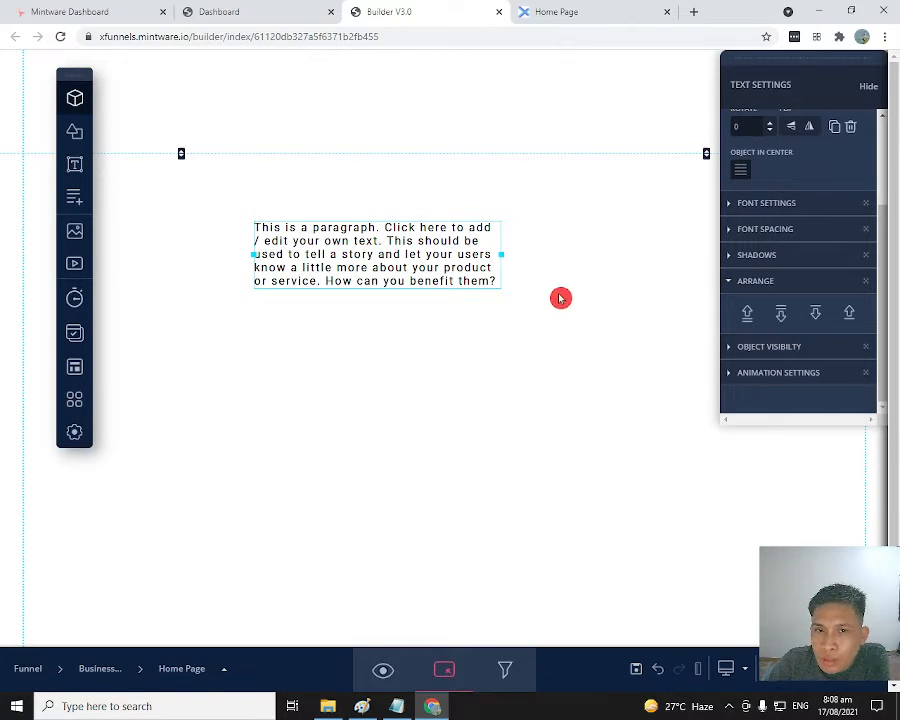
click(460, 258)
click(779, 324)
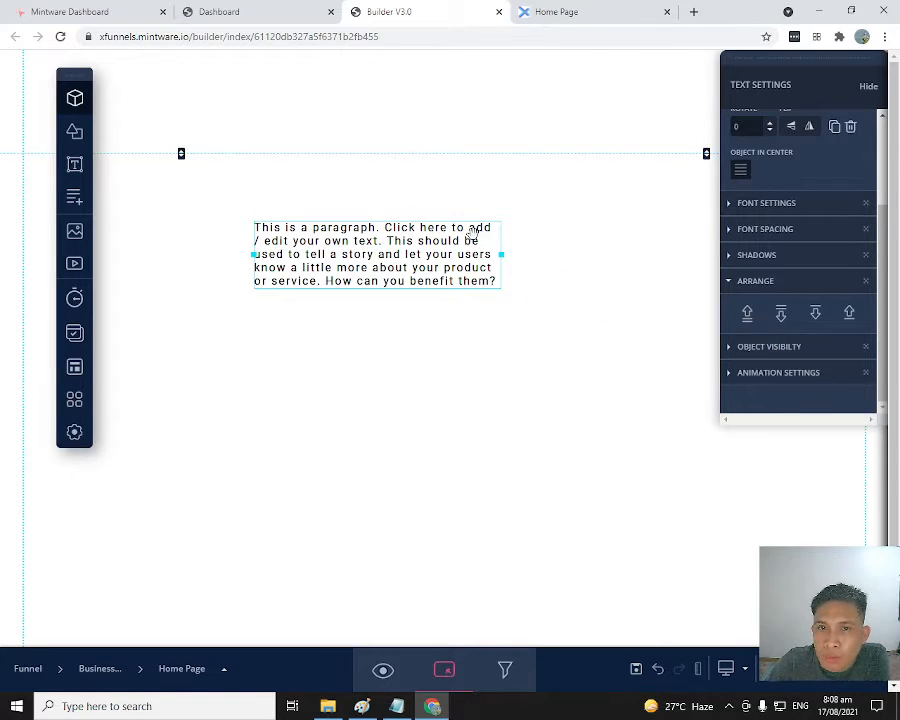
Step: Collapse the transform settings, reselect the paragraph text box and show its transform settings again
scroll(820, 170, up, 3)
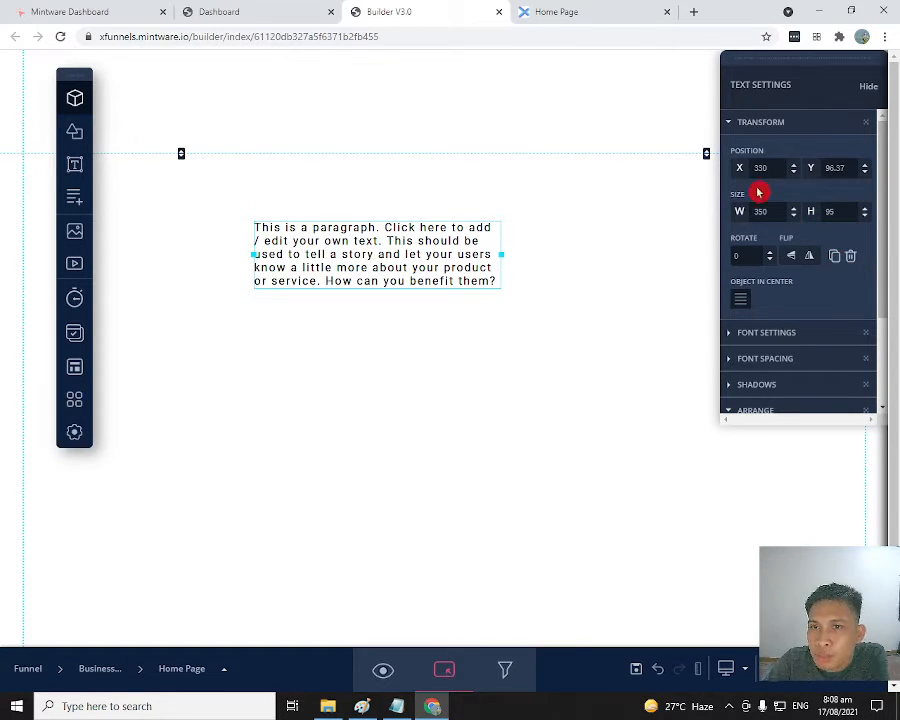
click(729, 122)
click(517, 276)
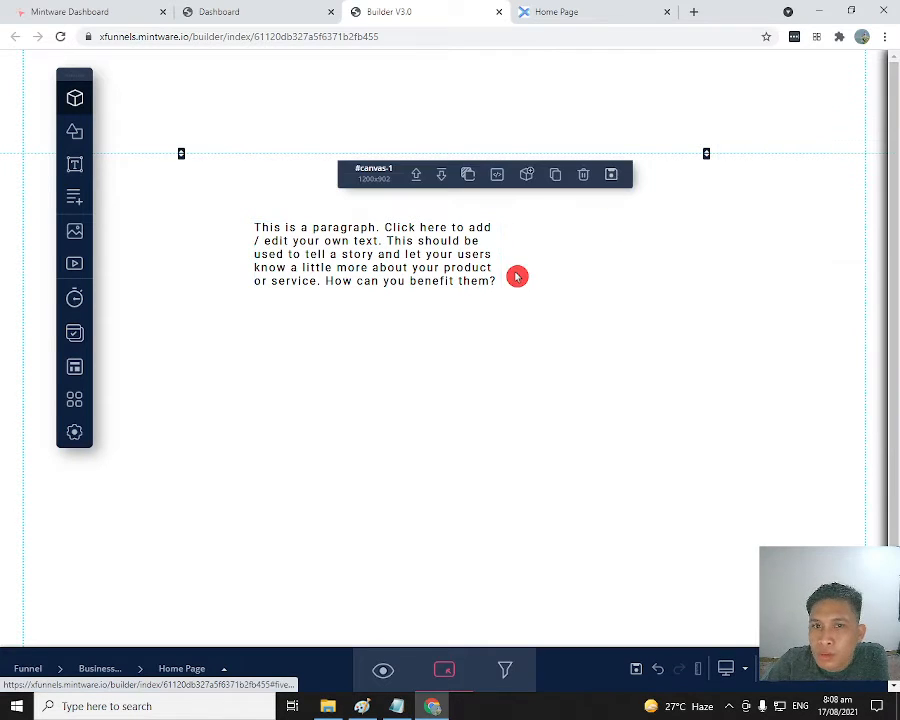
click(461, 261)
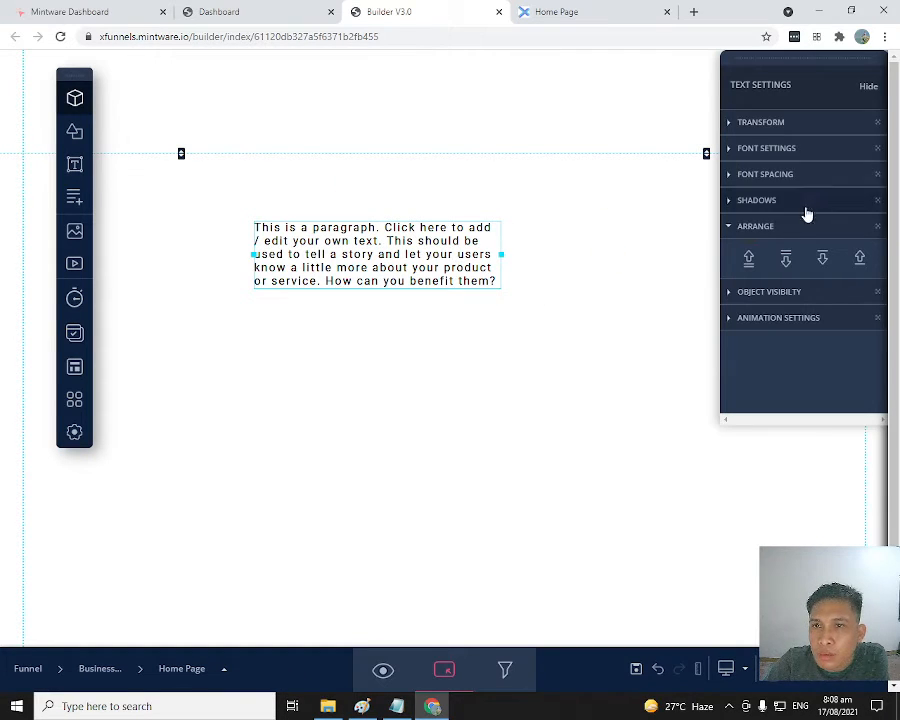
click(731, 124)
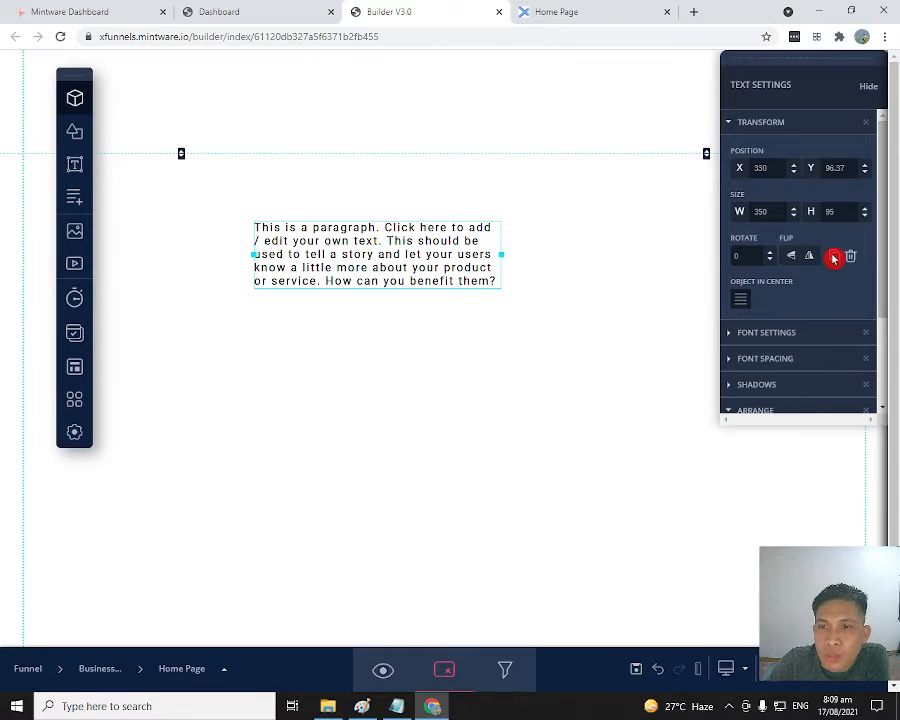
Step: Duplicate the paragraph text box and move the copy below the original, to about X 332, Y 236
click(582, 269)
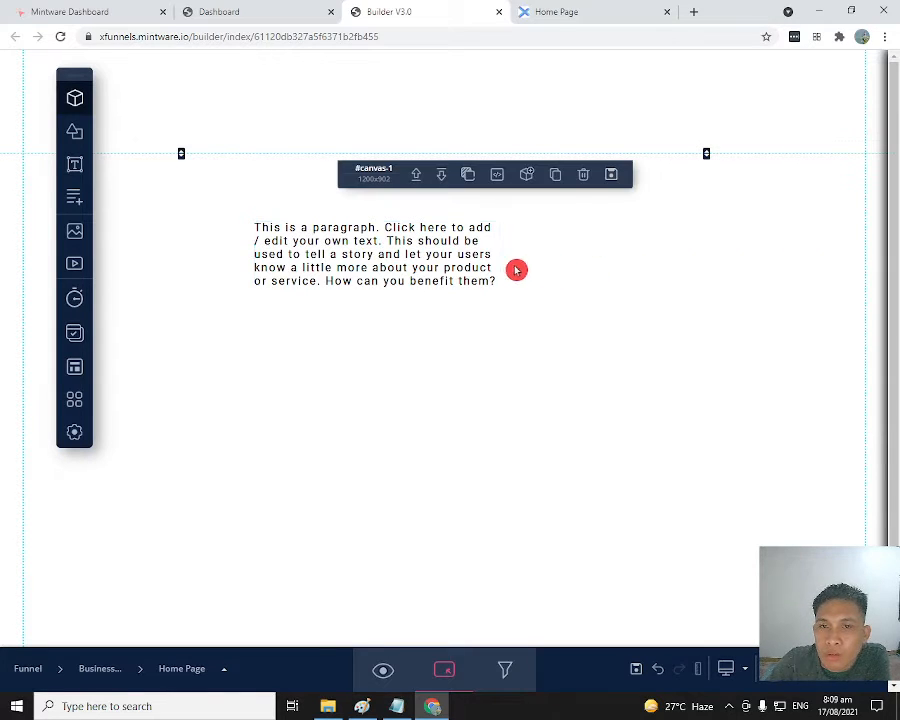
click(476, 263)
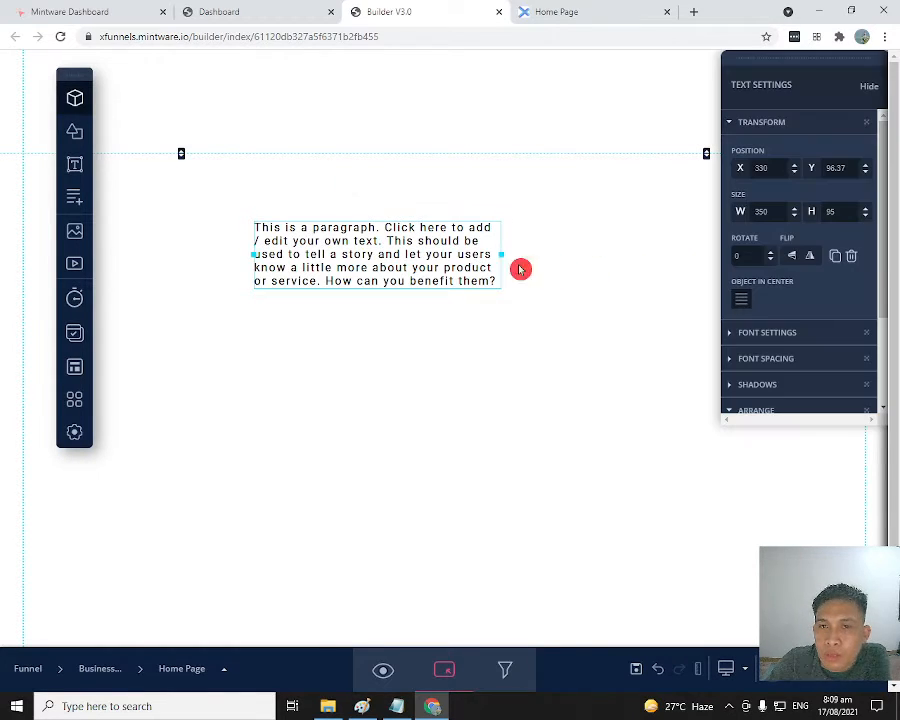
click(836, 259)
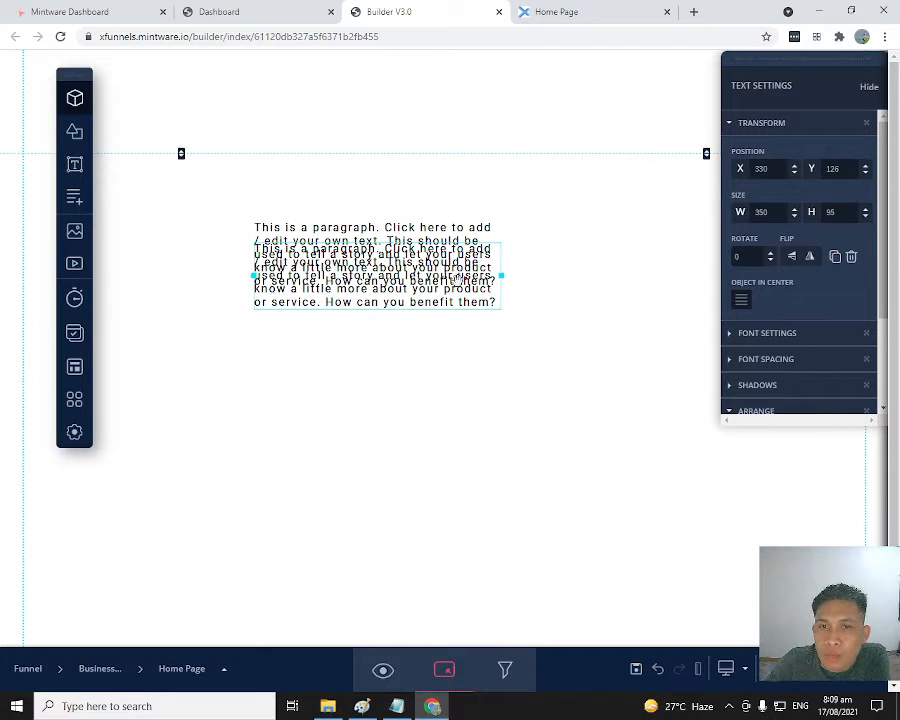
drag(458, 260, 458, 356)
click(831, 266)
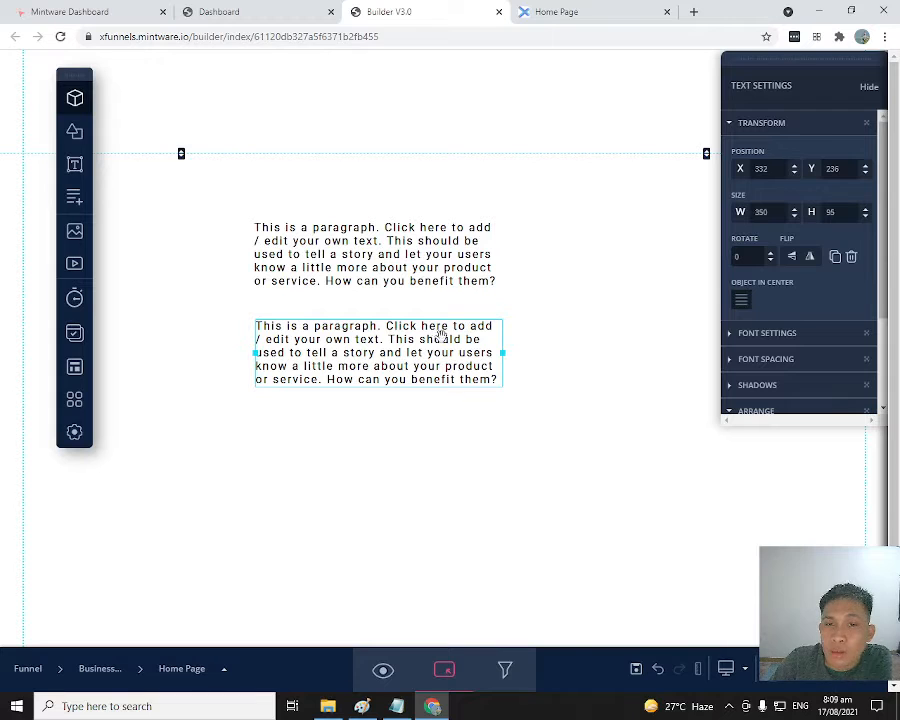
Step: Replace the copied paragraph's text with "Video 01"
double_click(398, 348)
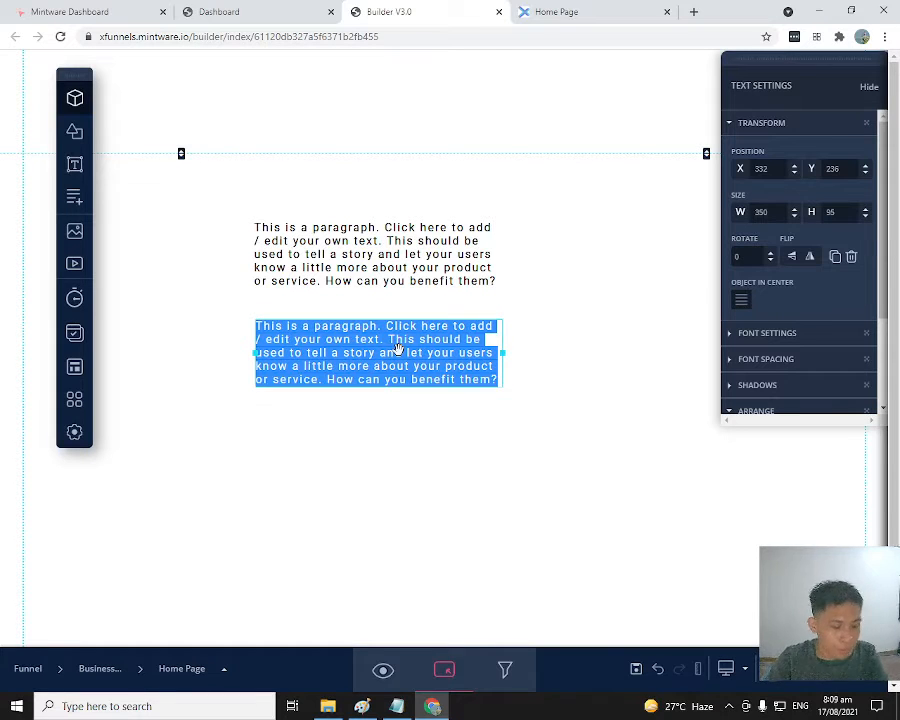
key(BackSpace)
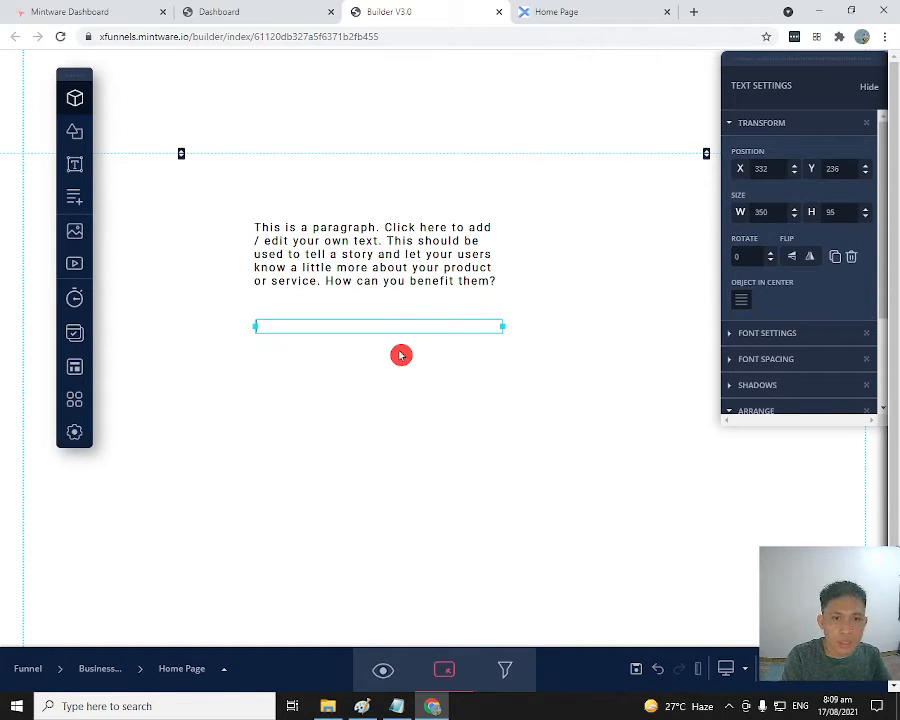
text(H)
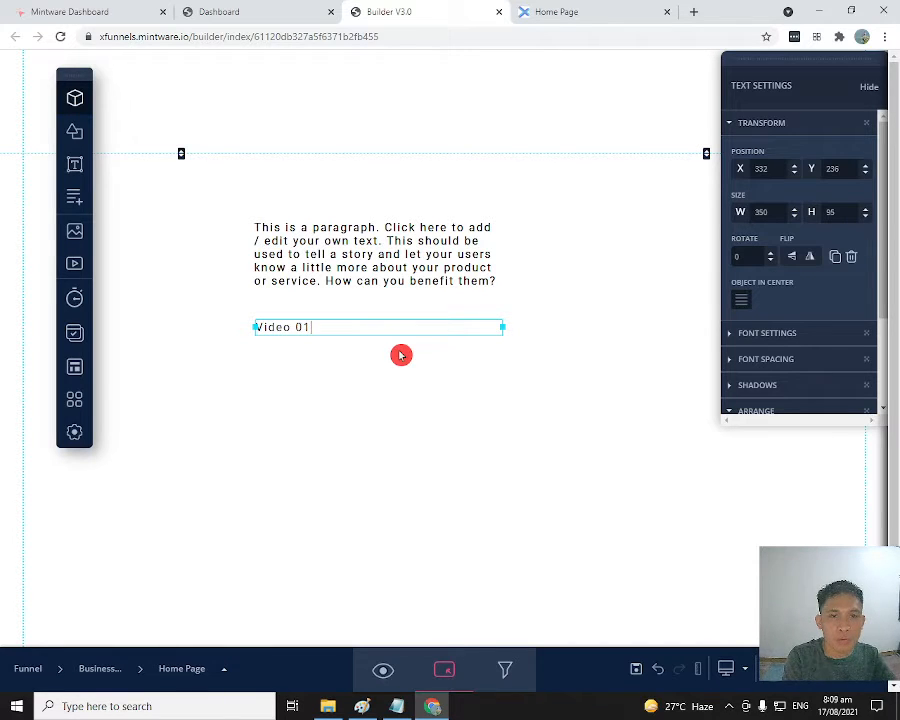
text(ideo 01)
key(Return)
key(BackSpace)
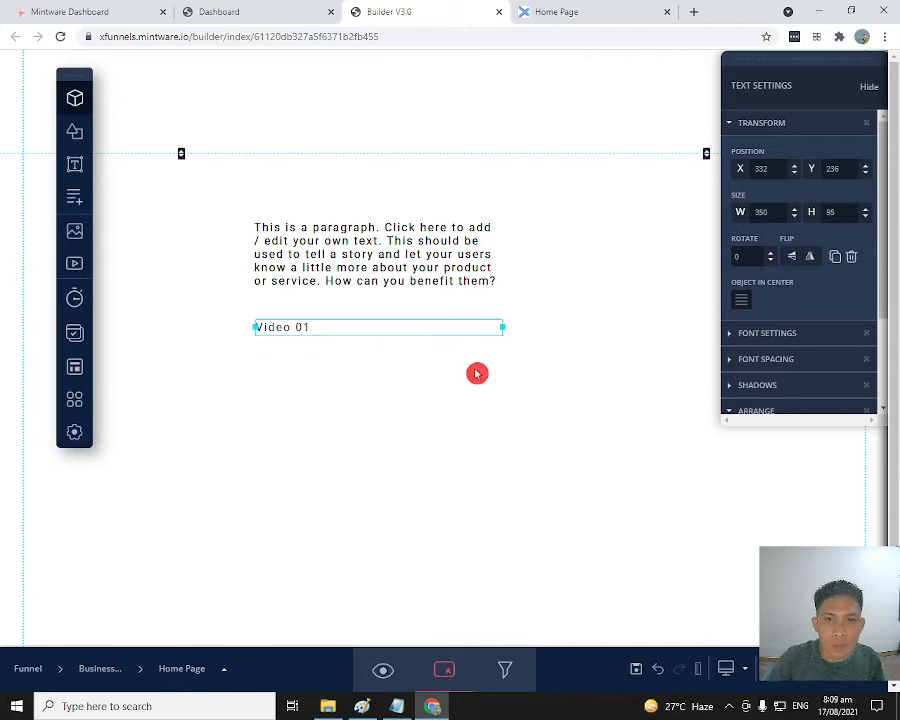
Step: Duplicate the Video 01 text box nine times to build a column of copies below it
click(466, 352)
click(463, 327)
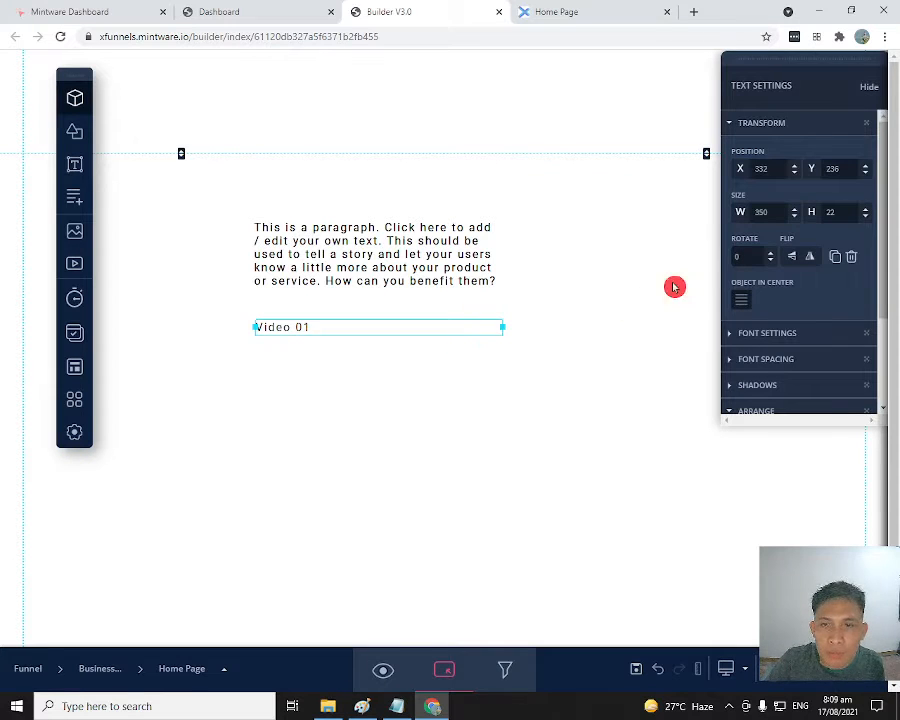
click(836, 258)
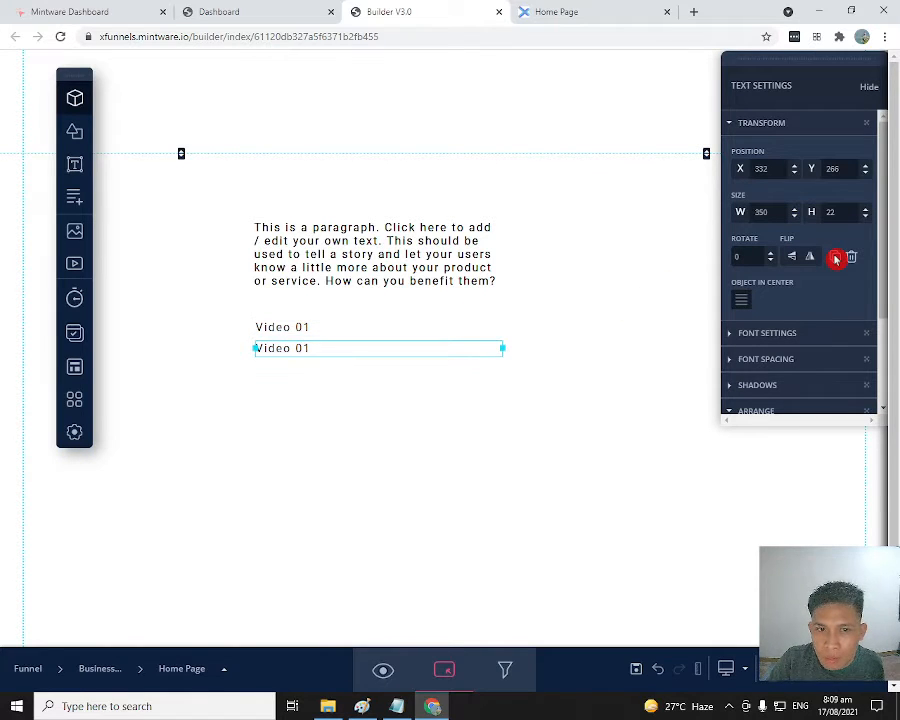
click(836, 258)
click(836, 258)
click(836, 258)
click(836, 258)
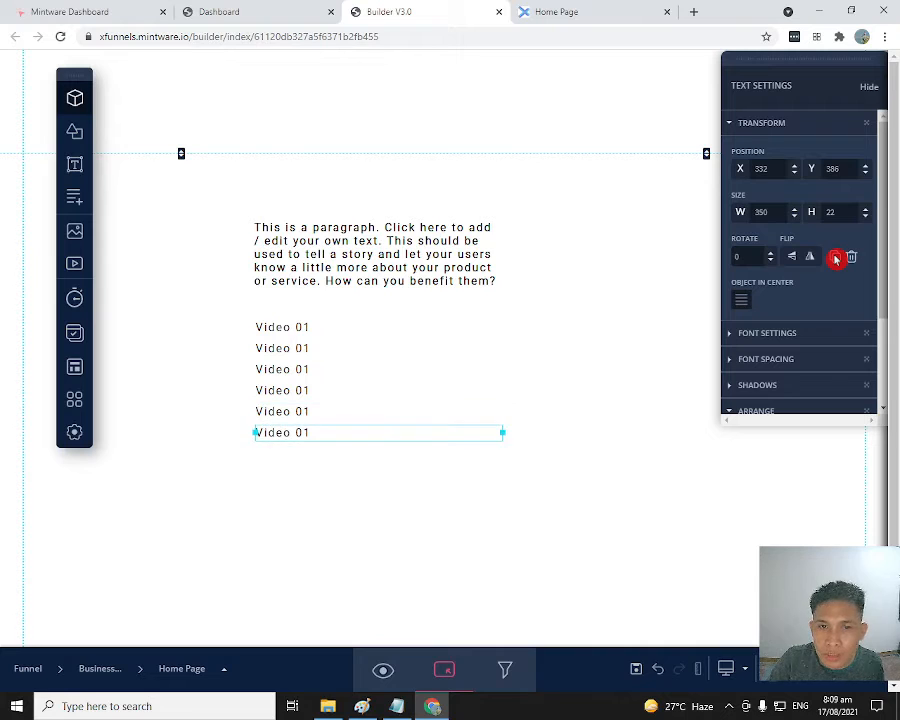
click(836, 258)
click(836, 258)
click(836, 258)
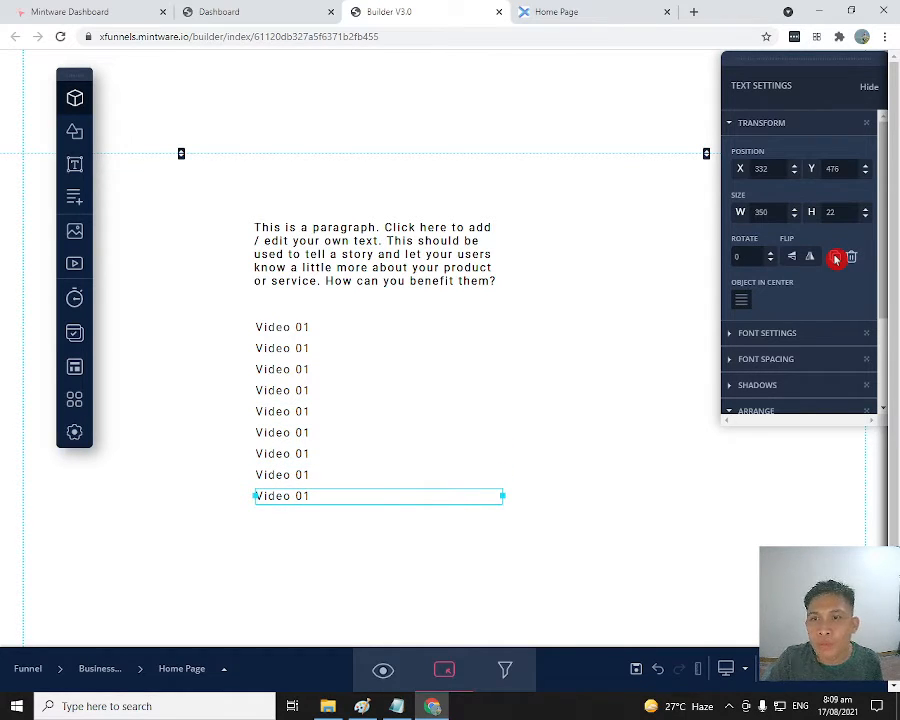
click(836, 258)
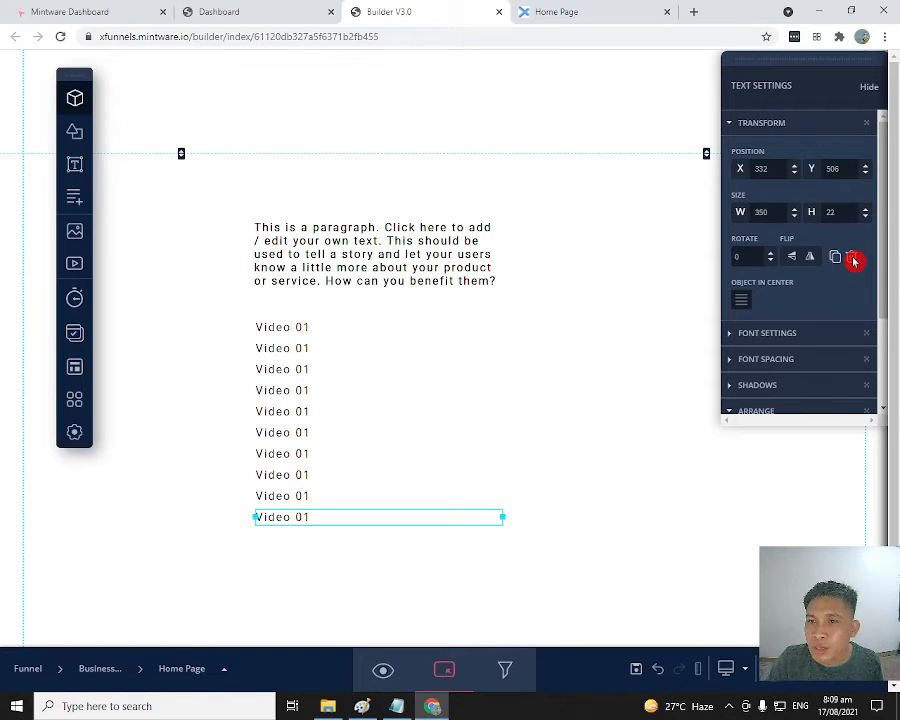
Step: Delete the lowest Video 01 text box and select the one directly above it
click(460, 587)
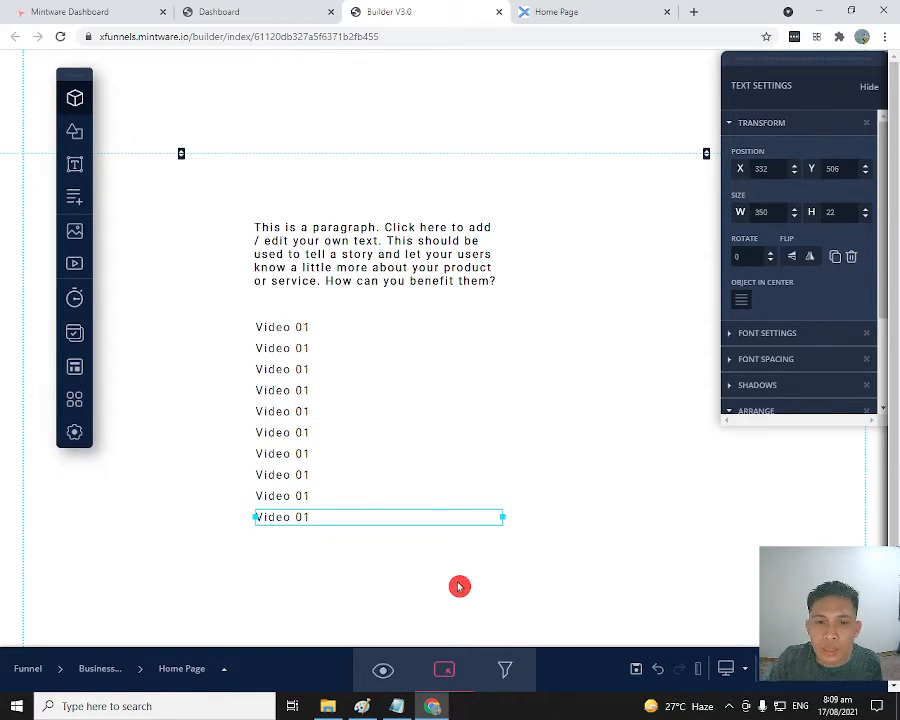
click(398, 527)
click(396, 517)
click(843, 292)
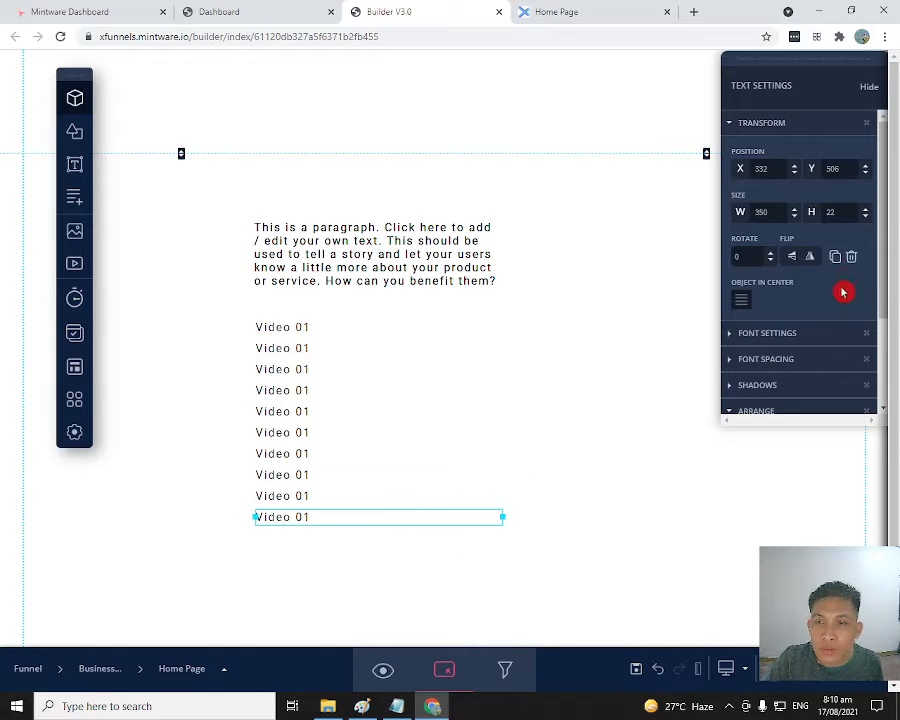
click(854, 259)
click(406, 494)
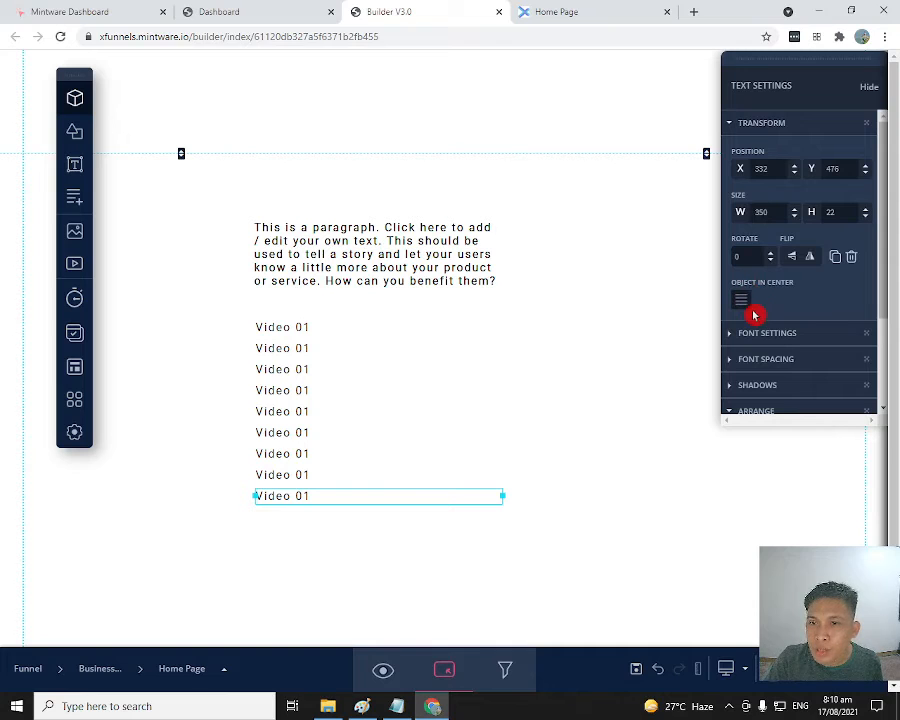
Step: Show the shadow settings of the lowest Video 01 text box and collapse them again
scroll(812, 258, down, 2)
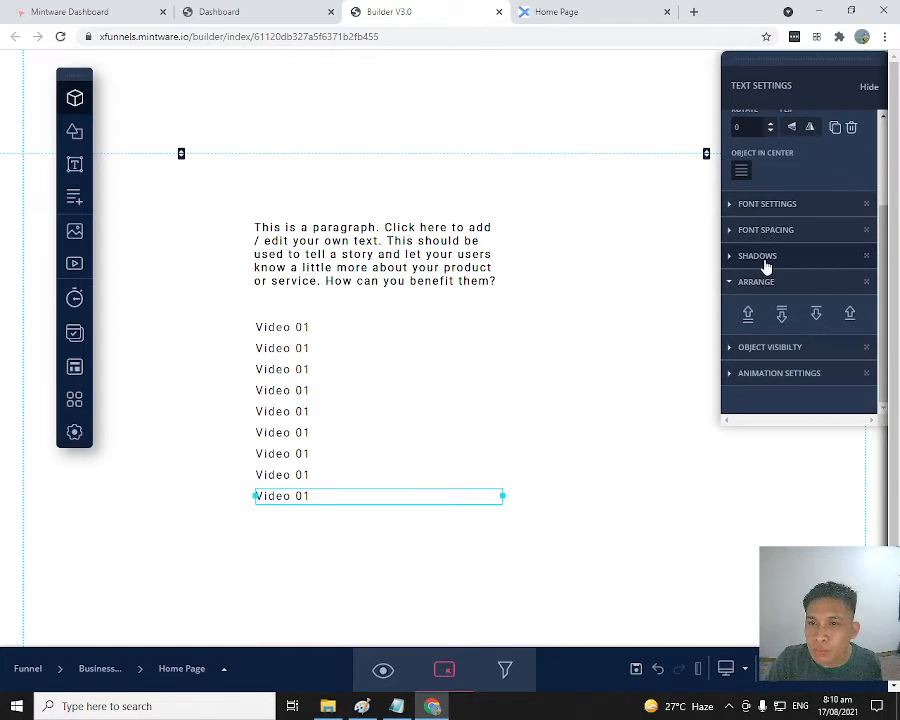
scroll(807, 186, up, 3)
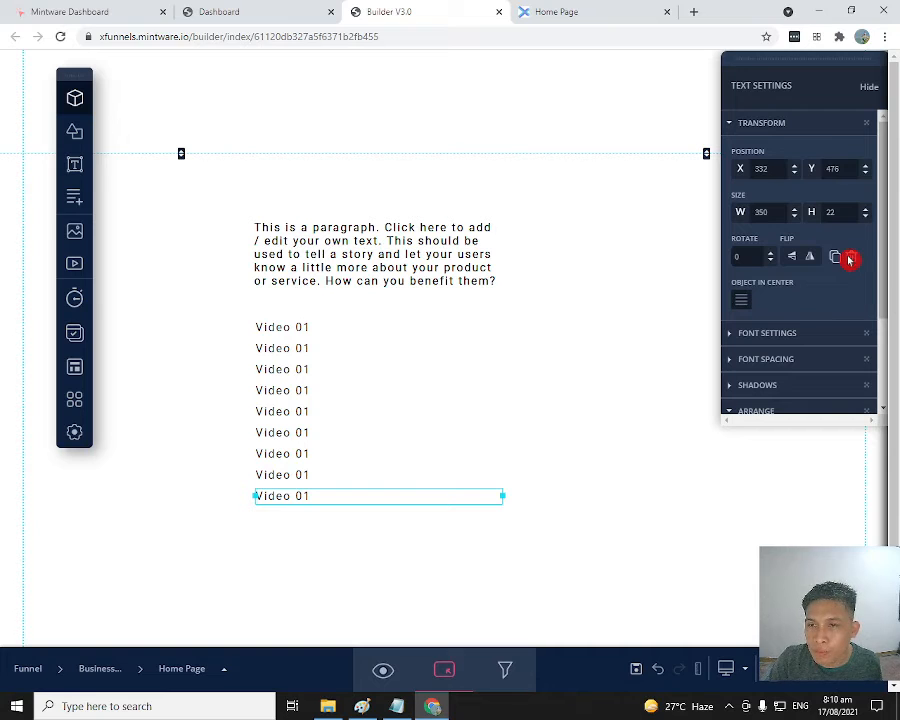
scroll(796, 257, down, 3)
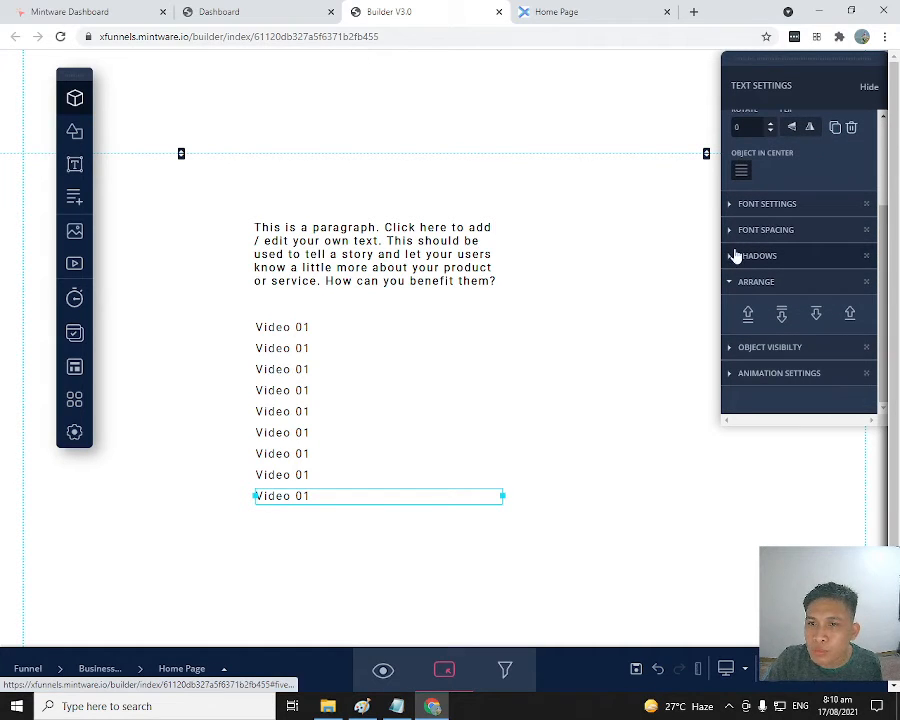
click(733, 258)
scroll(740, 250, down, 1)
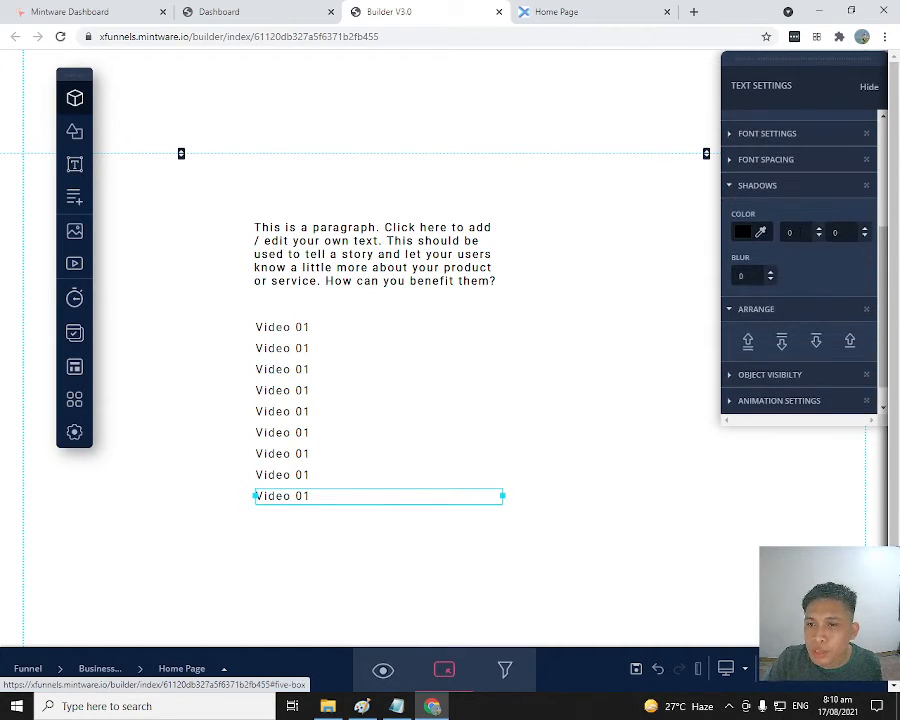
click(733, 190)
scroll(825, 274, down, 1)
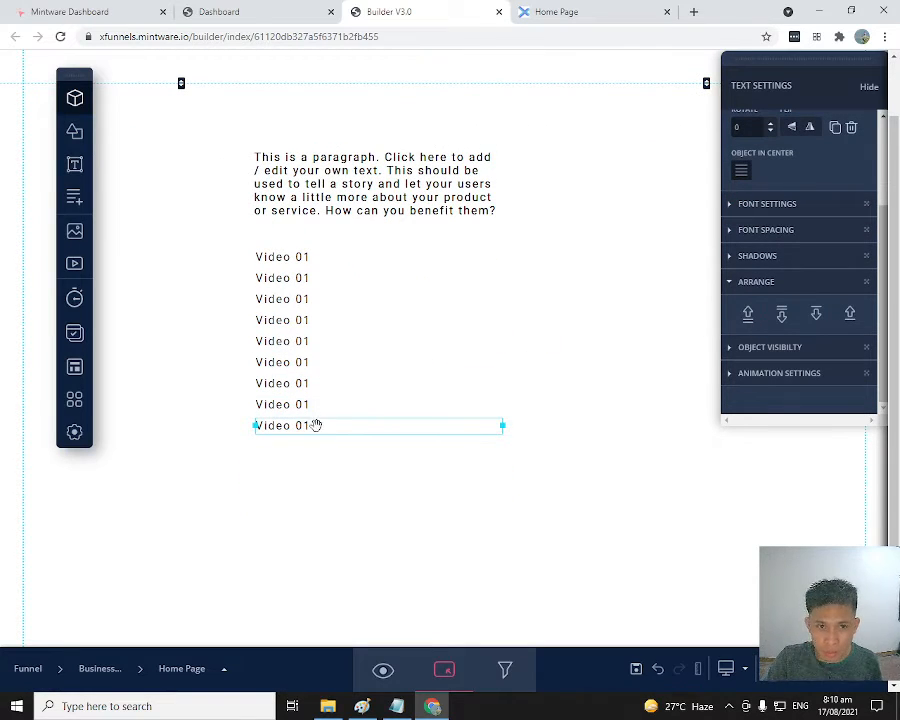
Step: Change the text of the lowest Video 01 box to "Video 02"
click(315, 426)
double_click(315, 426)
text(Vi)
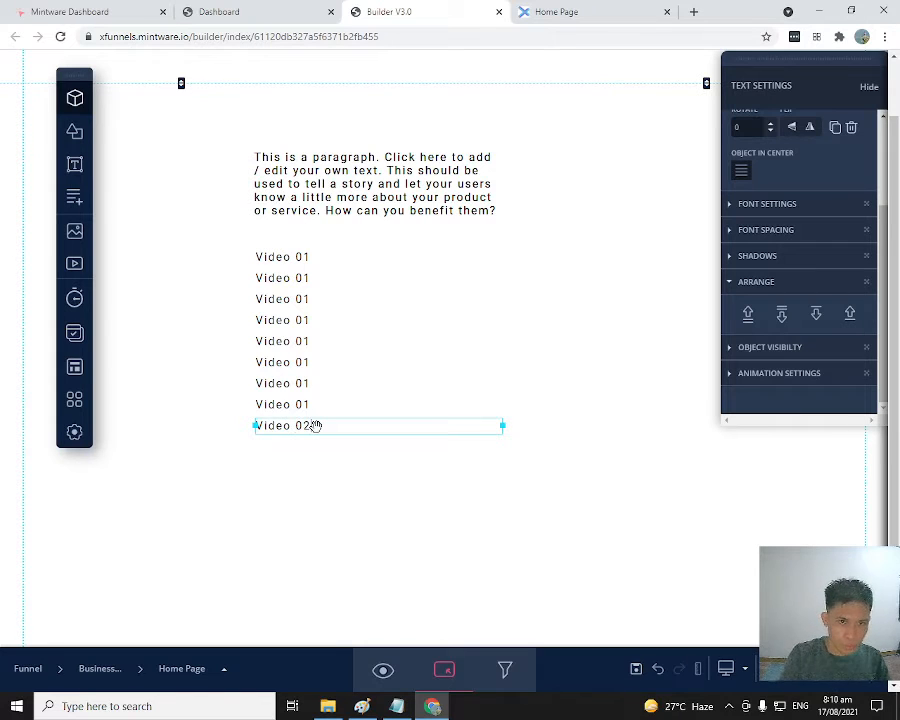
Step: Remove the number 01 from the third-lowest Video text box
double_click(321, 383)
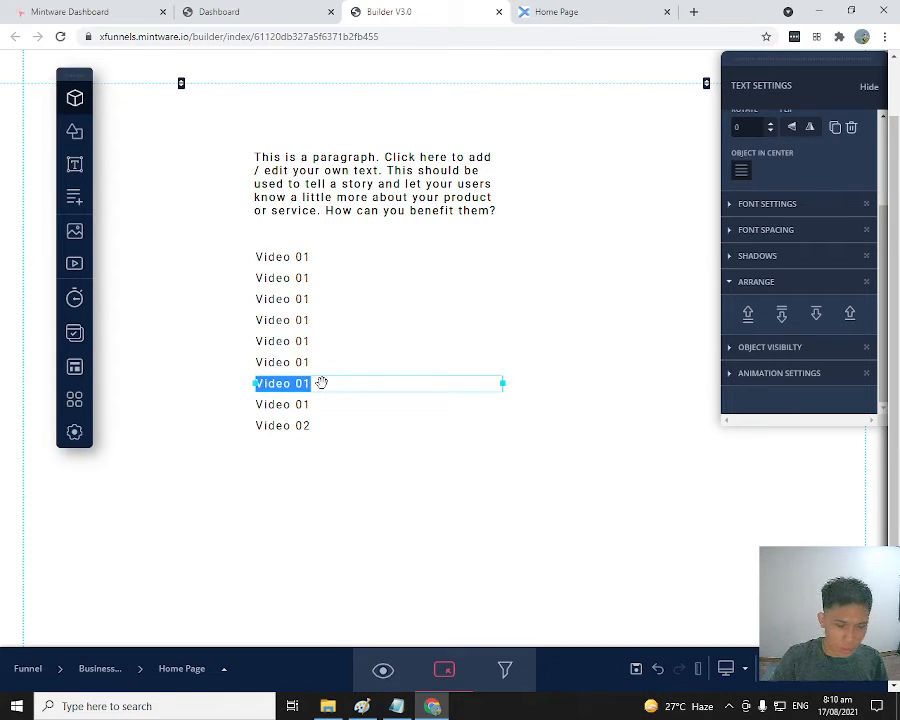
click(321, 383)
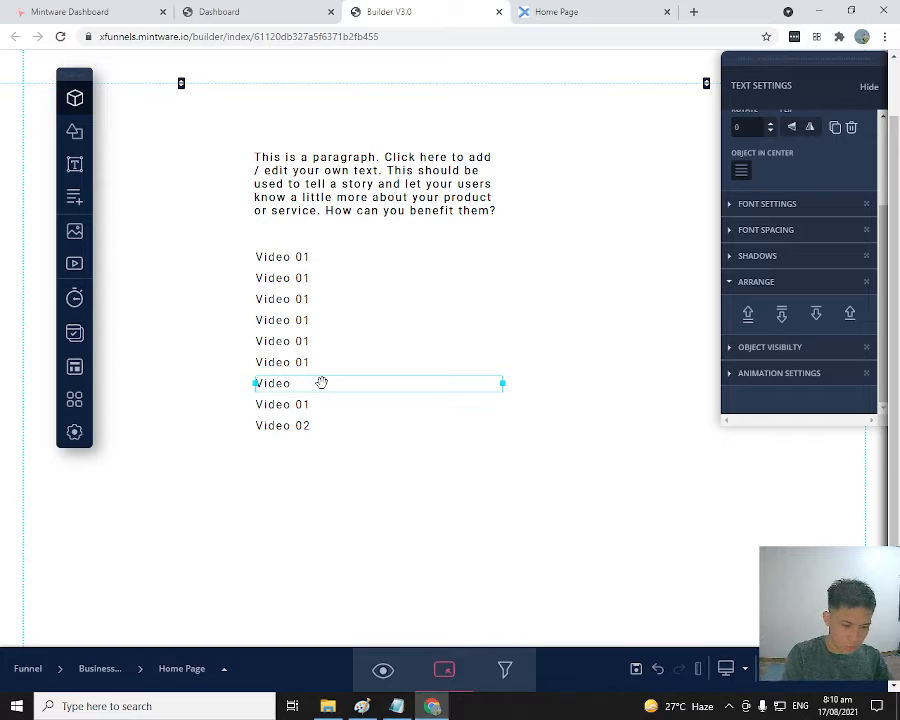
Step: Finish the seventh list entry as Video 09 and bring the Video 02 line to the front of the stacking order
click(404, 480)
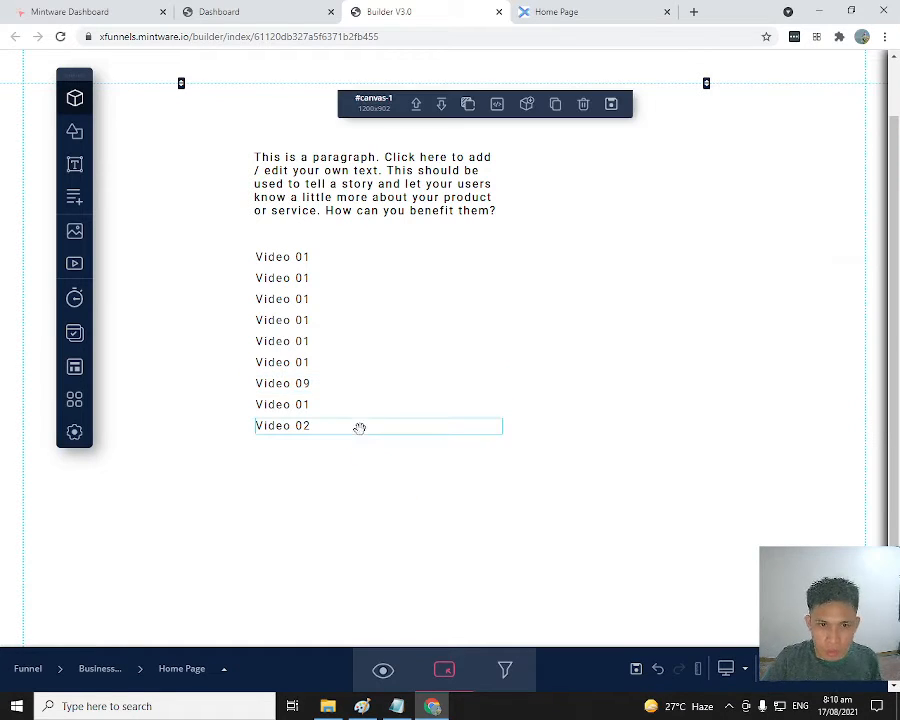
click(359, 427)
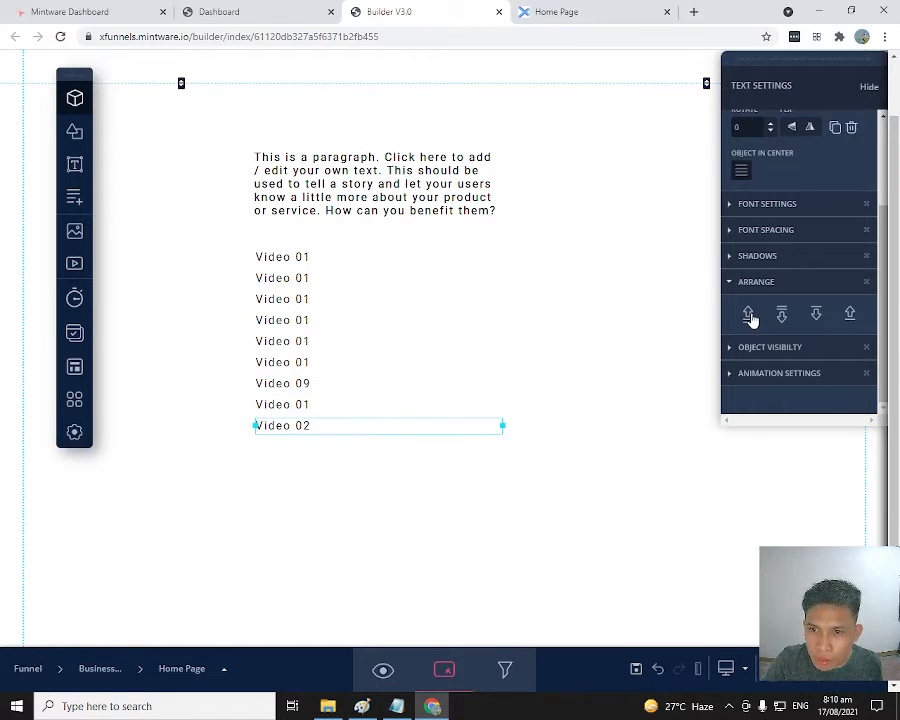
click(749, 316)
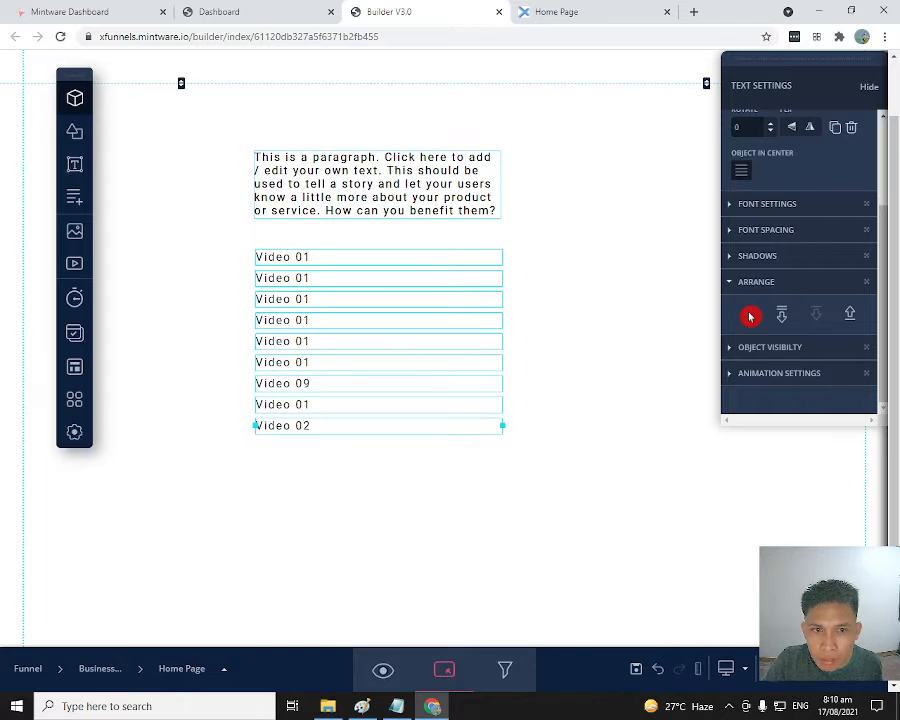
click(753, 309)
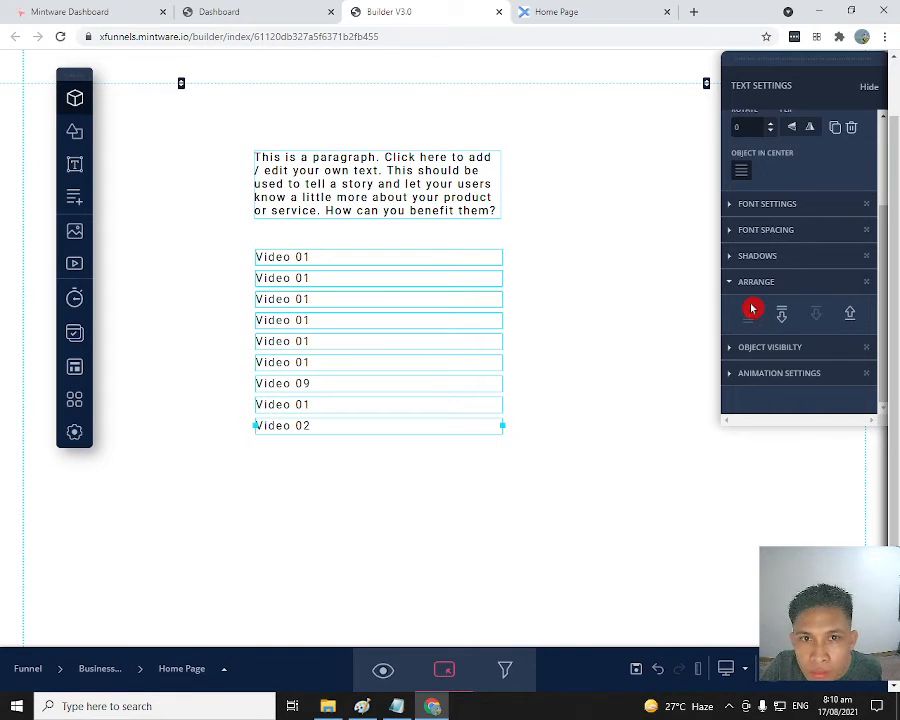
Step: Nudge the paragraph block slightly lower and place the Video 02 line one level forward from the back
mouse_move(426, 182)
mouse_down()
mouse_move(535, 222)
mouse_move(445, 186)
mouse_move(426, 191)
mouse_up()
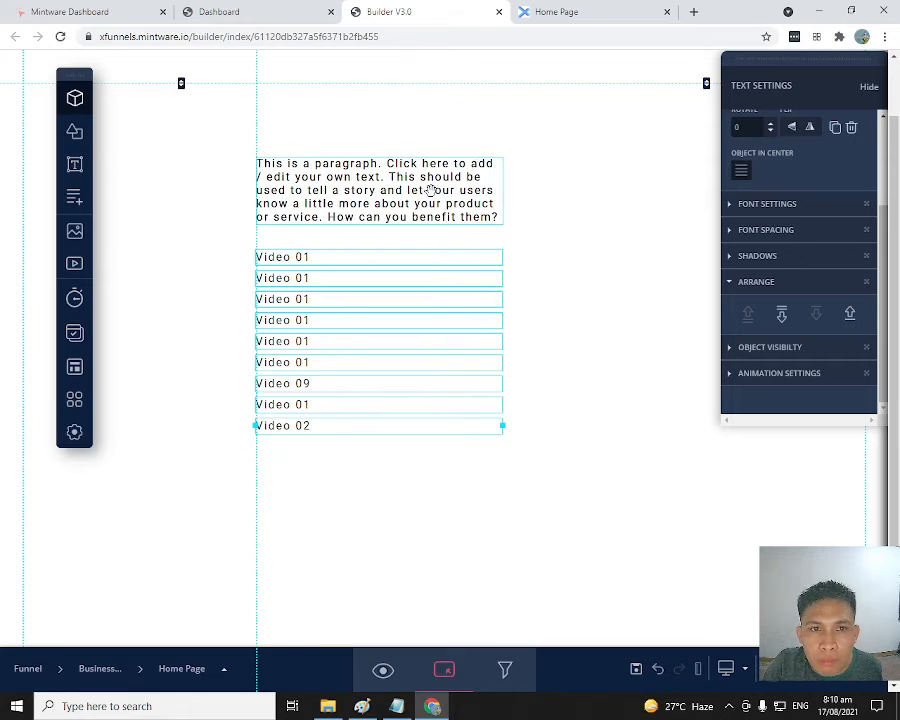
click(784, 315)
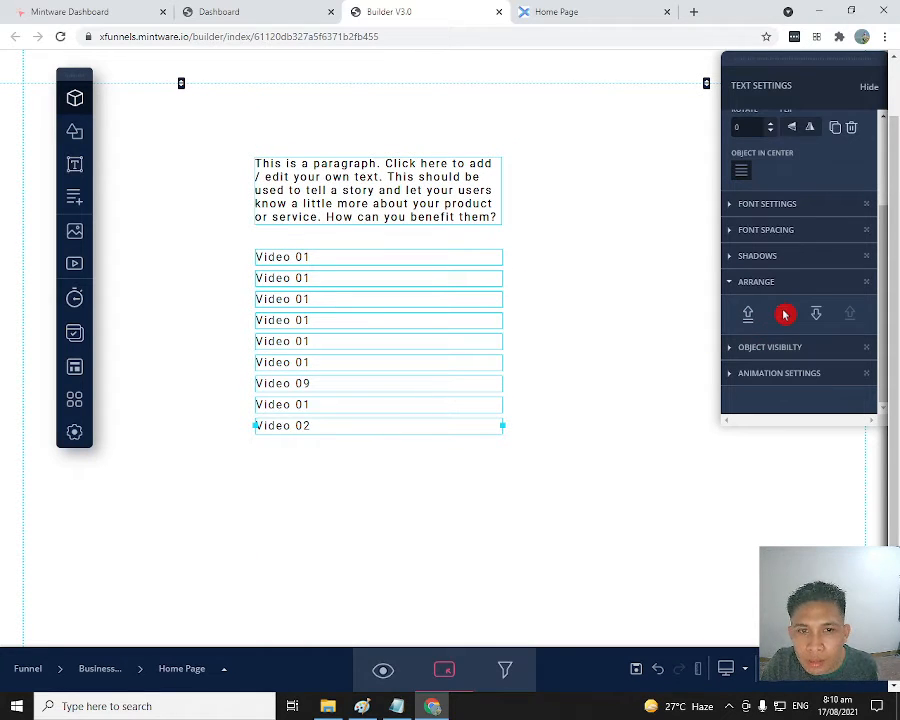
click(758, 313)
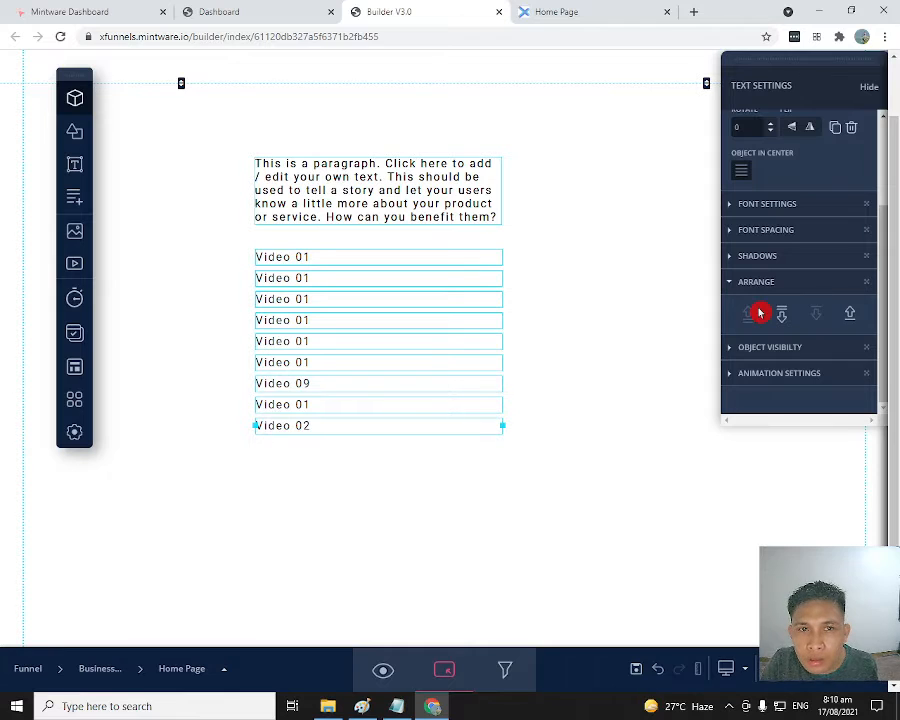
click(794, 314)
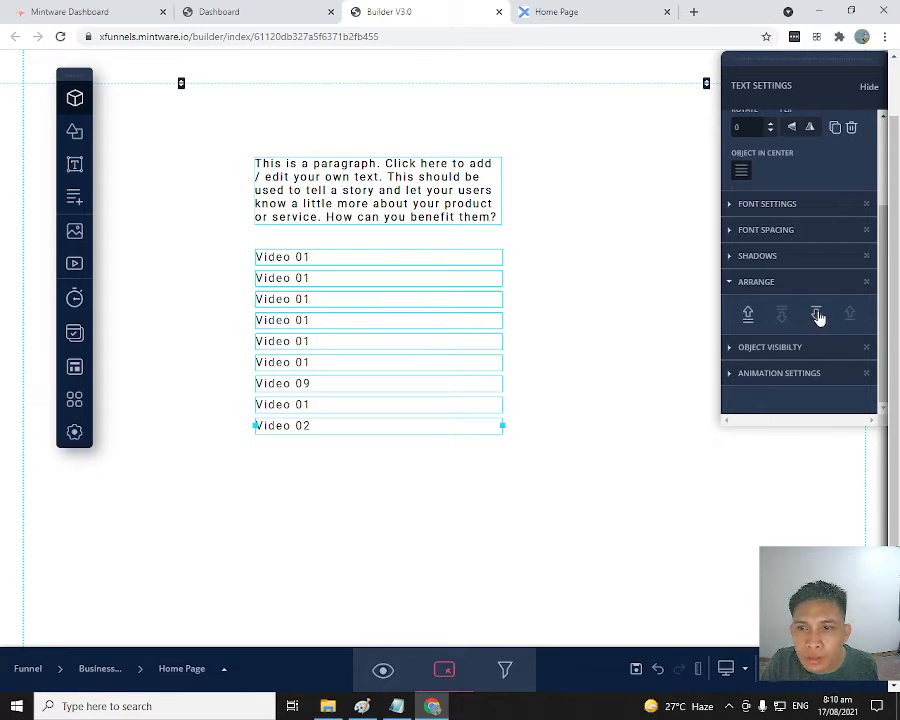
click(818, 316)
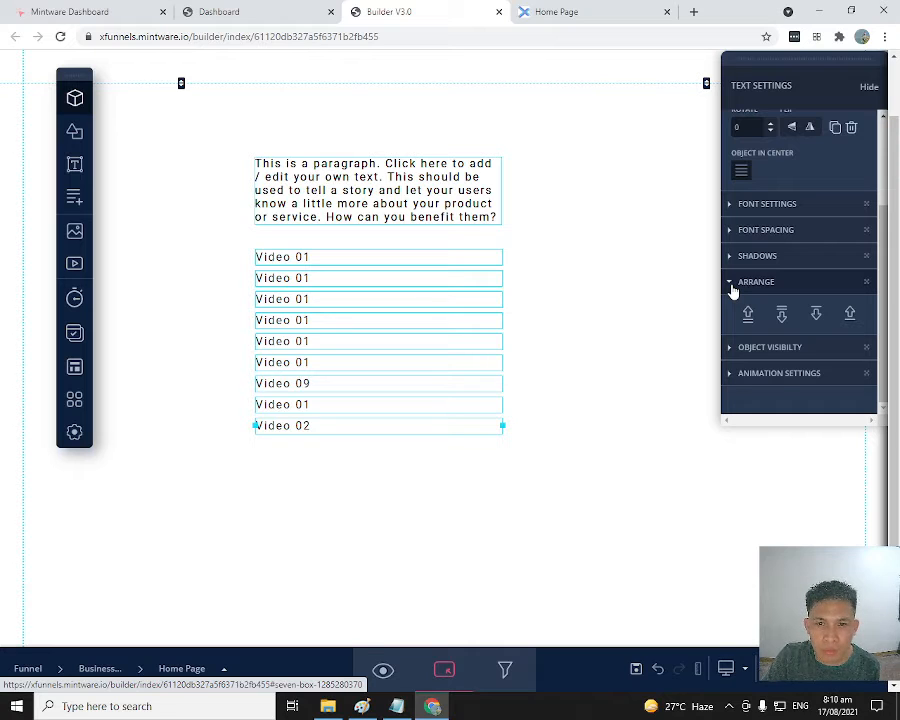
Step: Examine the object visibility options for desktop, mobile and tablet on the Video 02 line
click(733, 282)
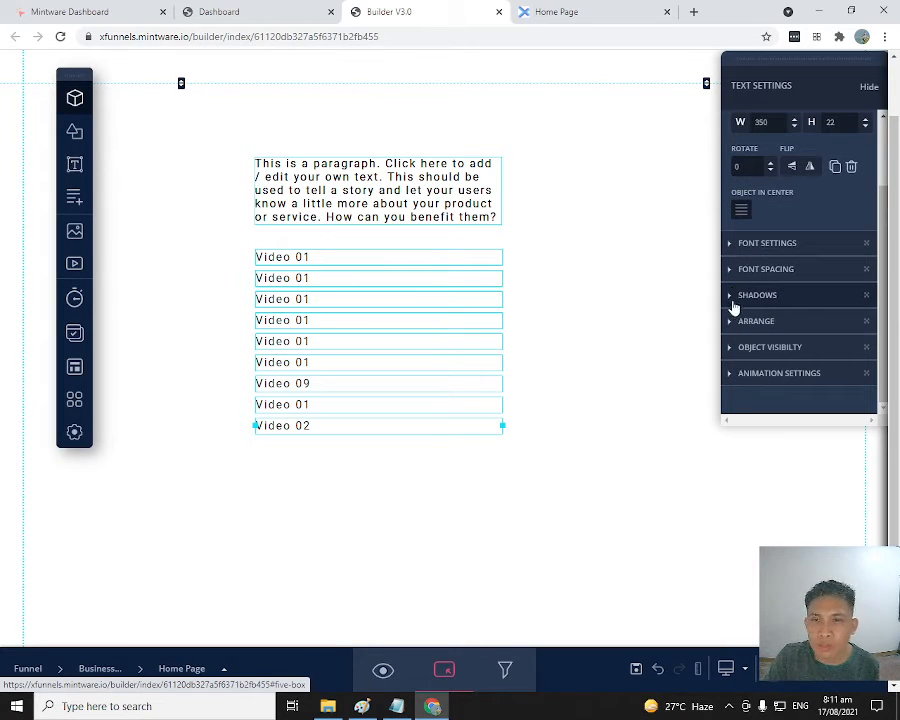
scroll(800, 305, down, 1)
scroll(573, 275, up, 2)
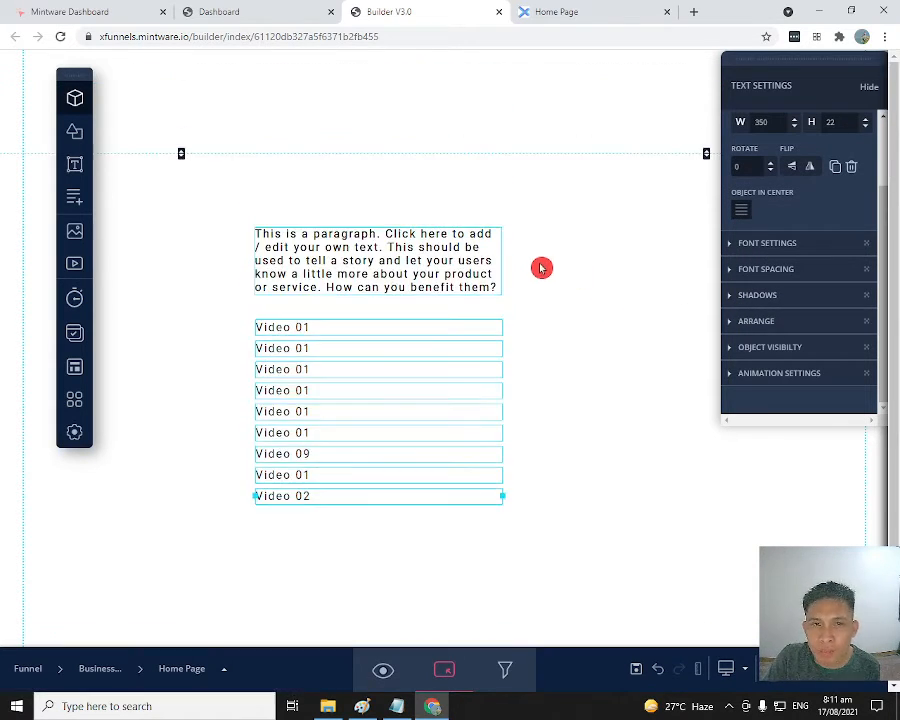
click(731, 350)
scroll(730, 352, down, 2)
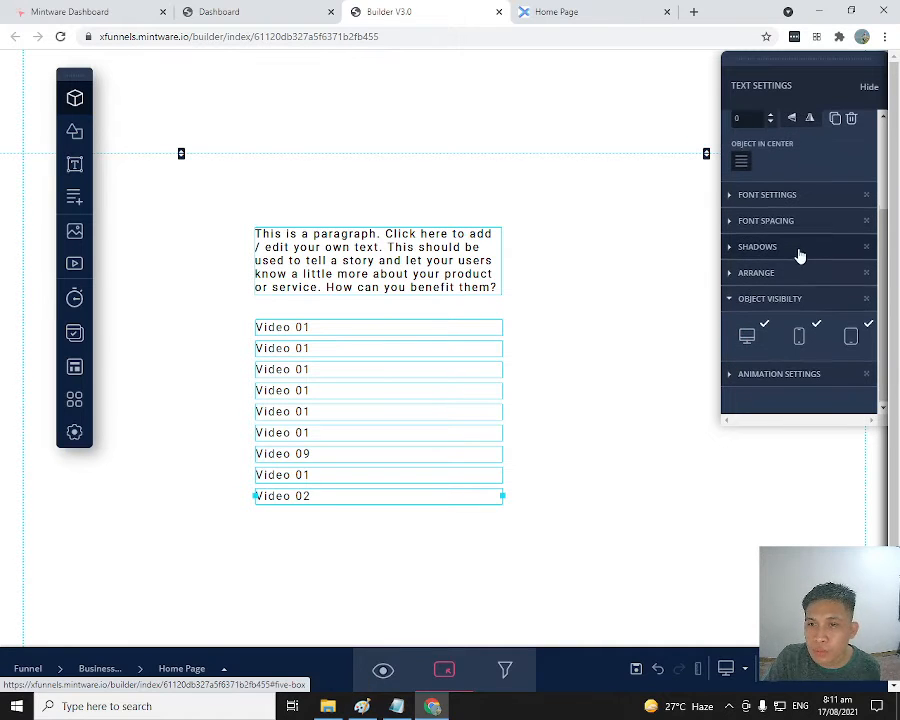
click(766, 344)
click(812, 340)
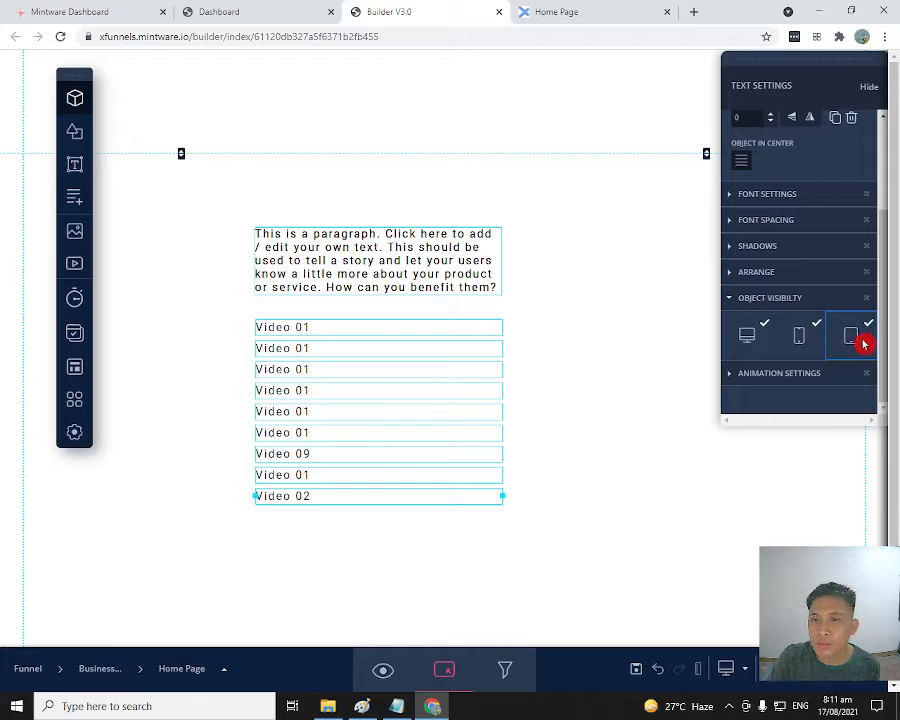
click(735, 298)
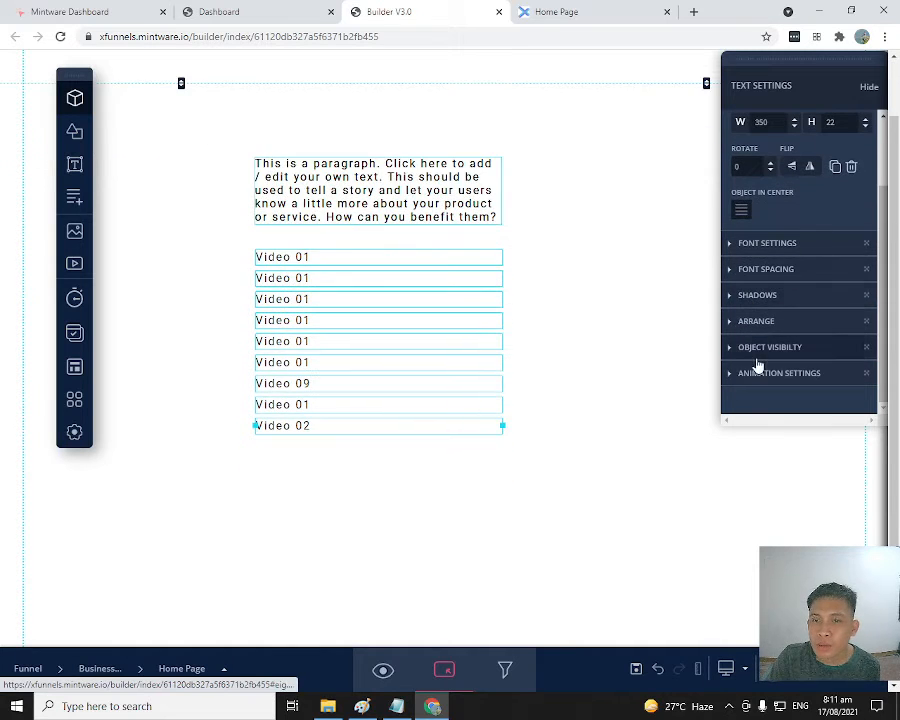
Step: Show the animation settings for the paragraph text block
click(733, 373)
scroll(815, 285, down, 2)
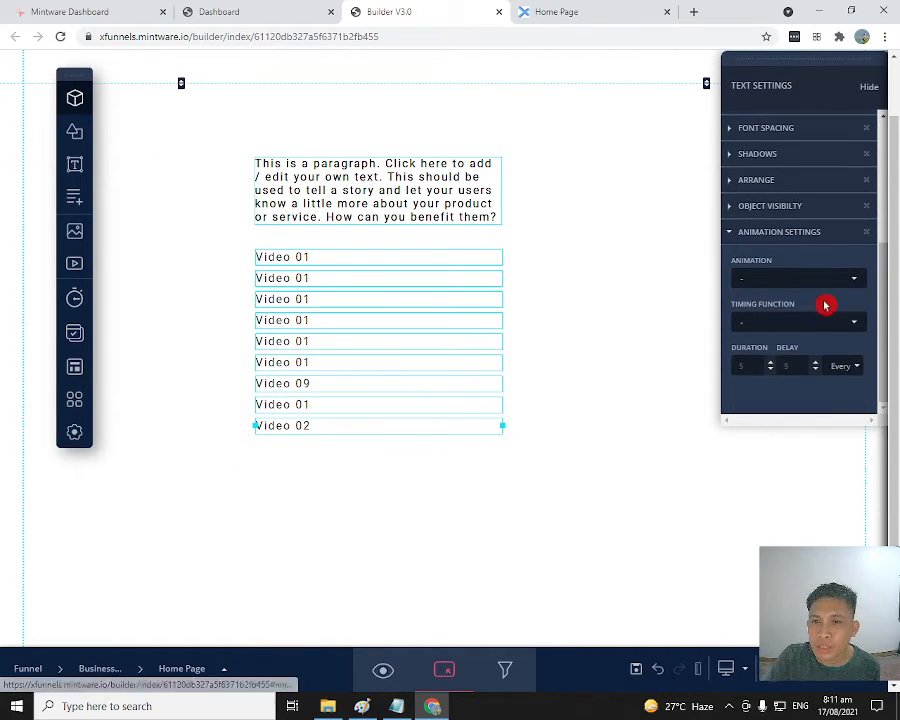
click(551, 290)
click(456, 199)
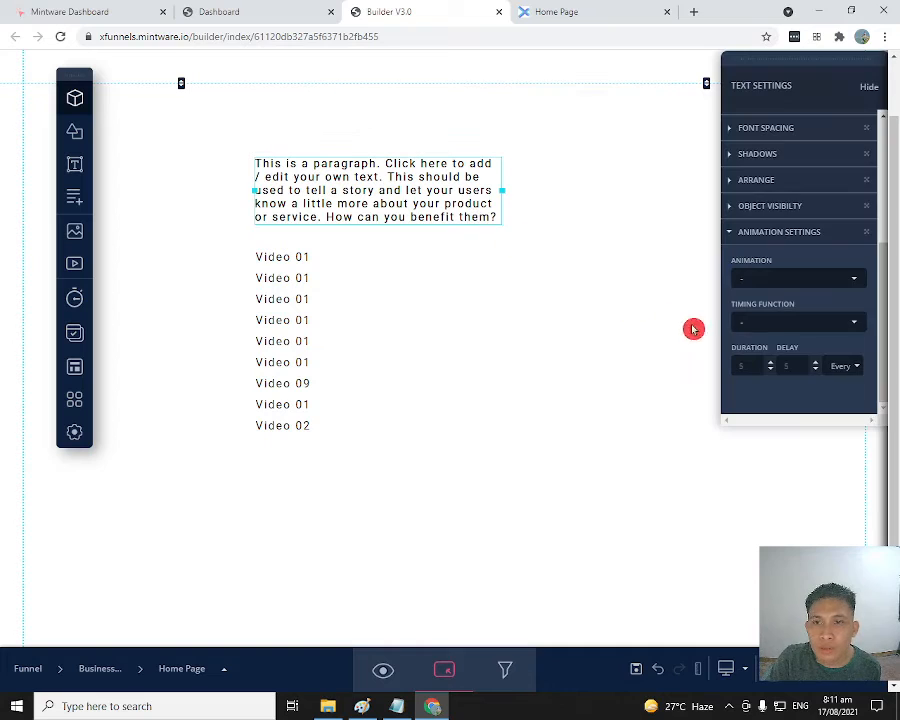
Step: Set the paragraph's animation to Flip-up and check it on the reloaded business1.zkart.com home page
click(771, 283)
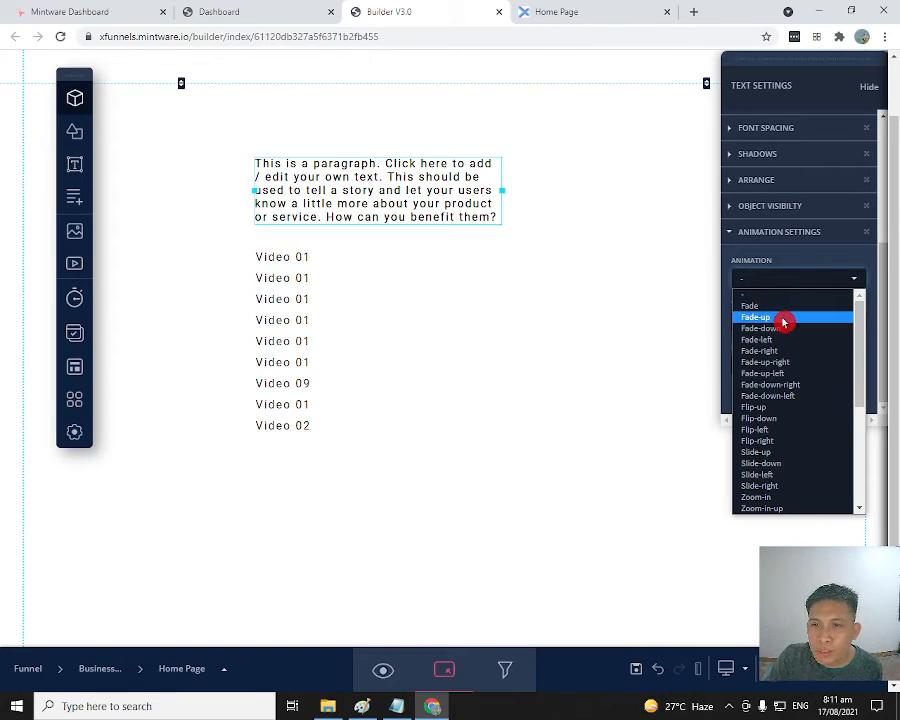
scroll(772, 368, down, 2)
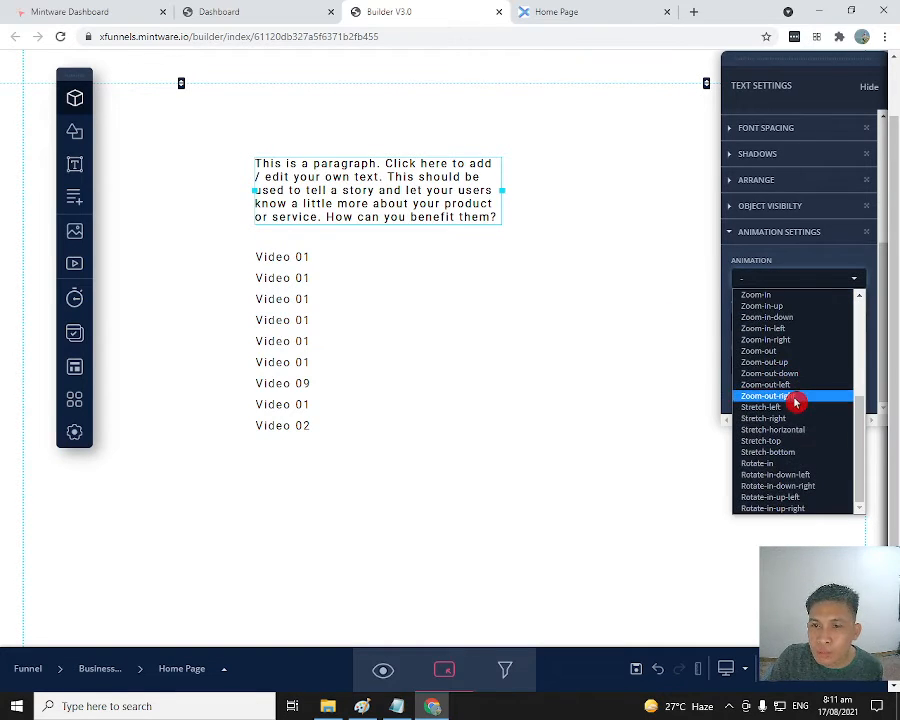
scroll(794, 399, up, 2)
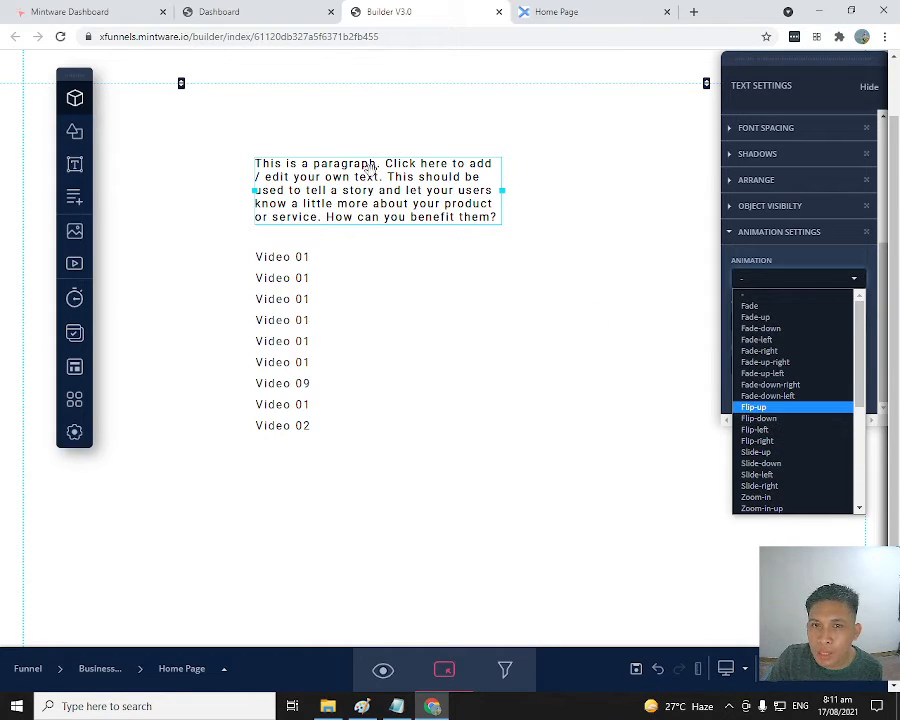
click(764, 410)
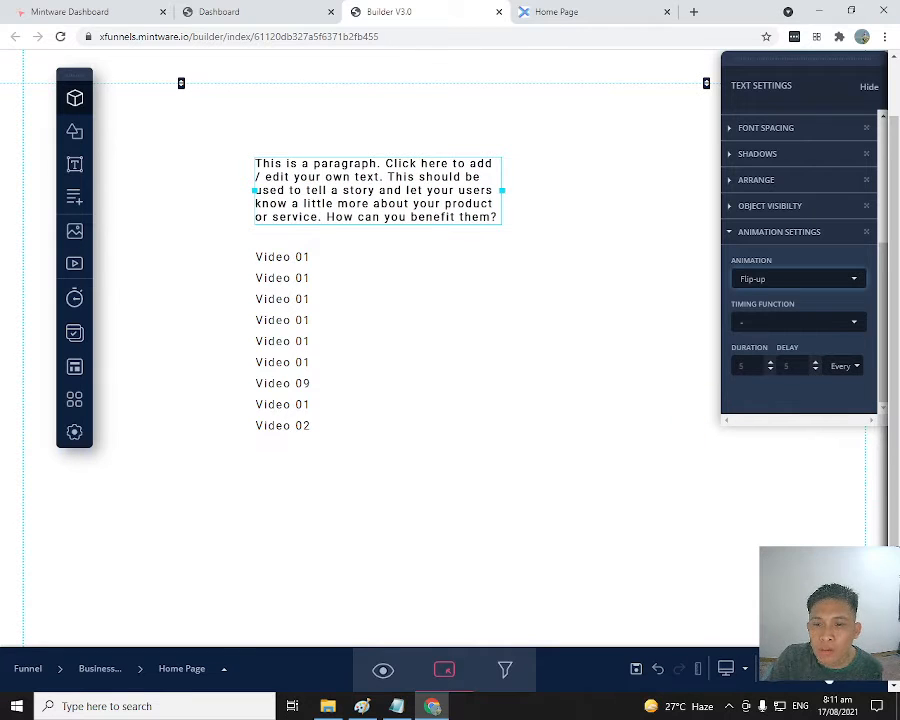
click(556, 16)
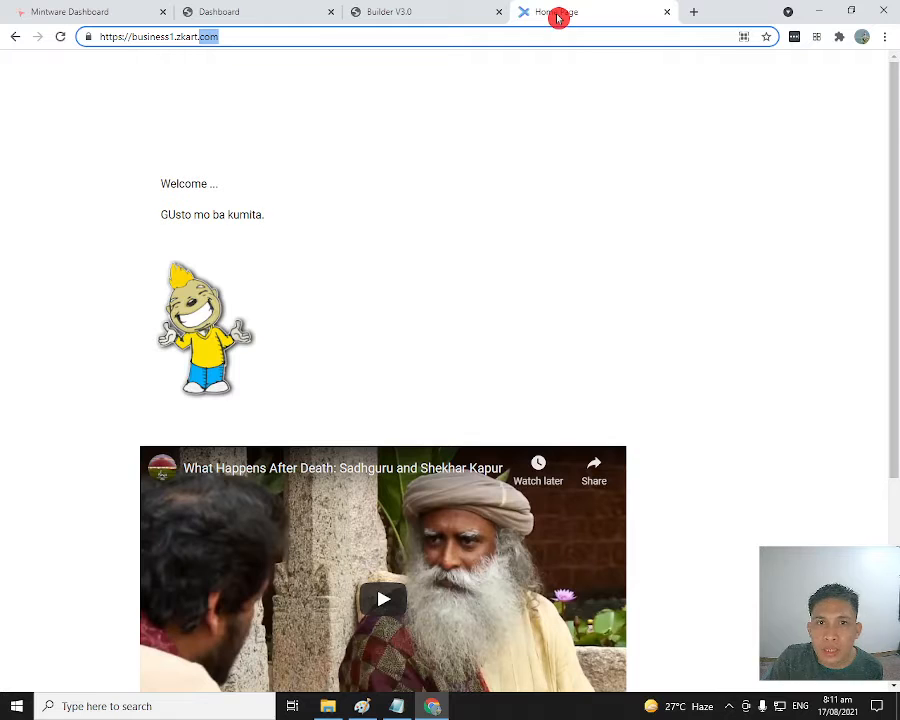
click(64, 38)
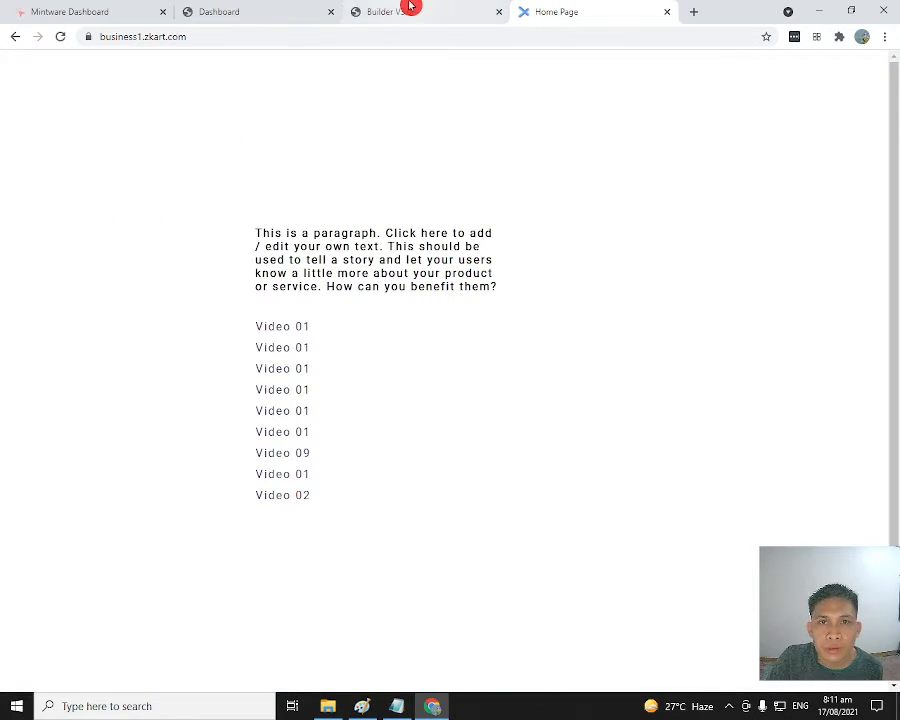
Step: Return to the page builder and change the paragraph's animation to Slide-up
click(408, 10)
click(801, 280)
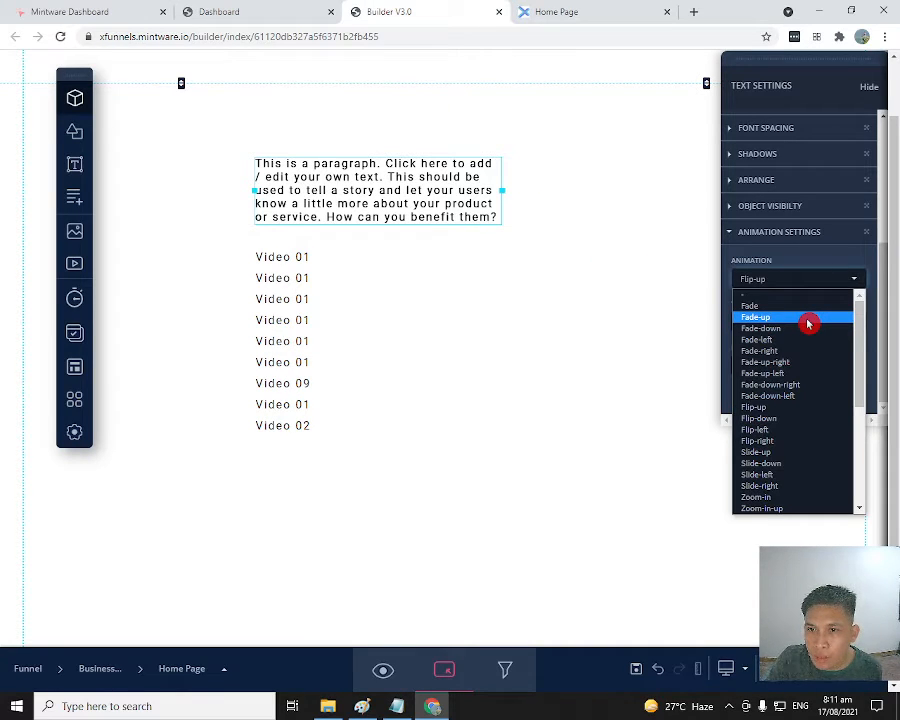
click(800, 454)
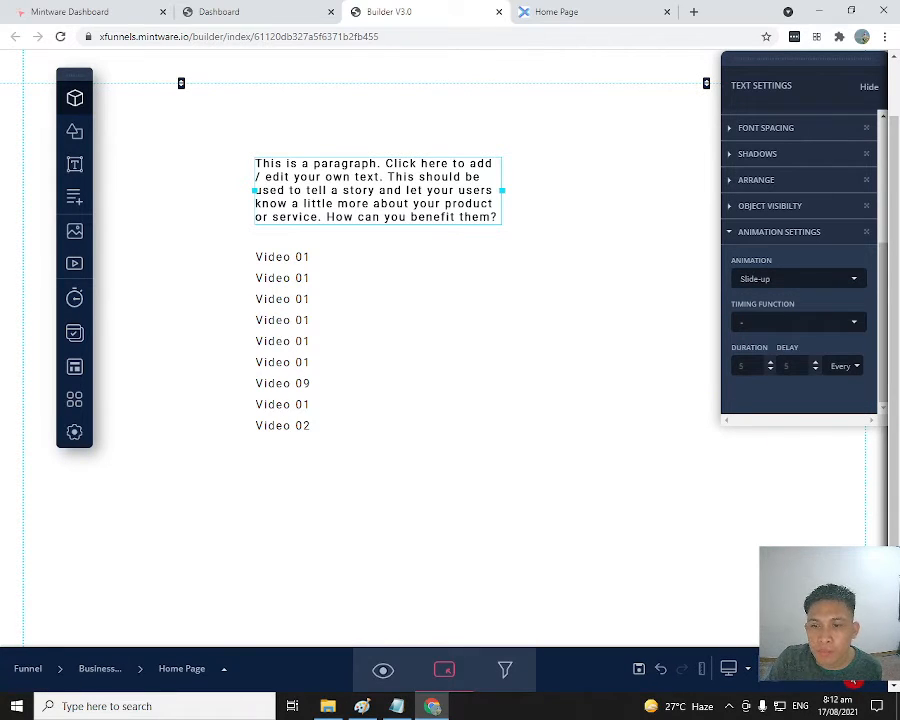
Step: Reload the published home page to check the paragraph's Slide-up animation, and return to the builder
click(576, 12)
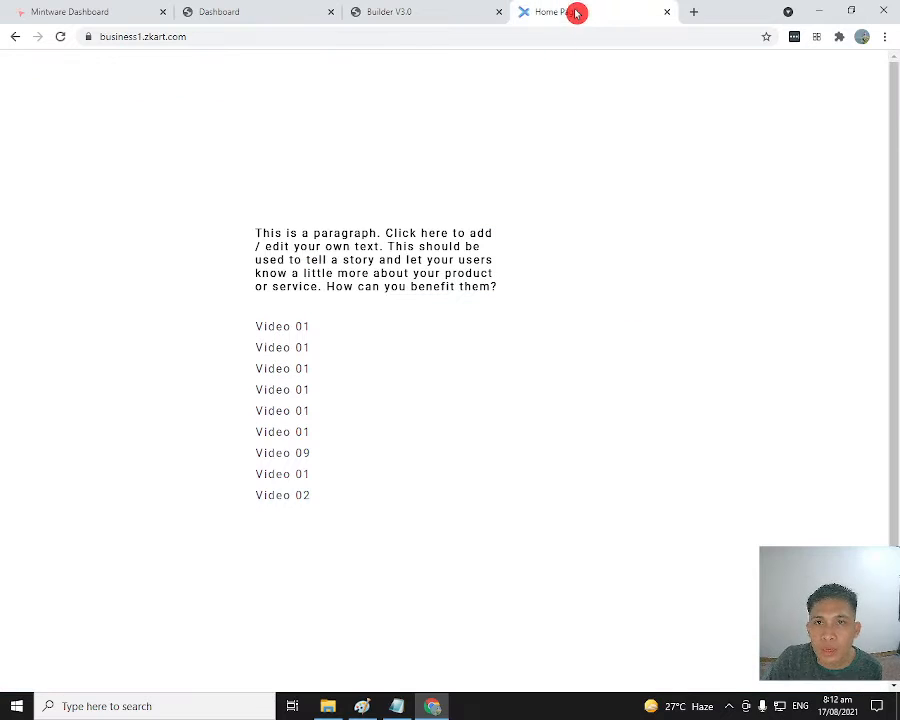
click(62, 40)
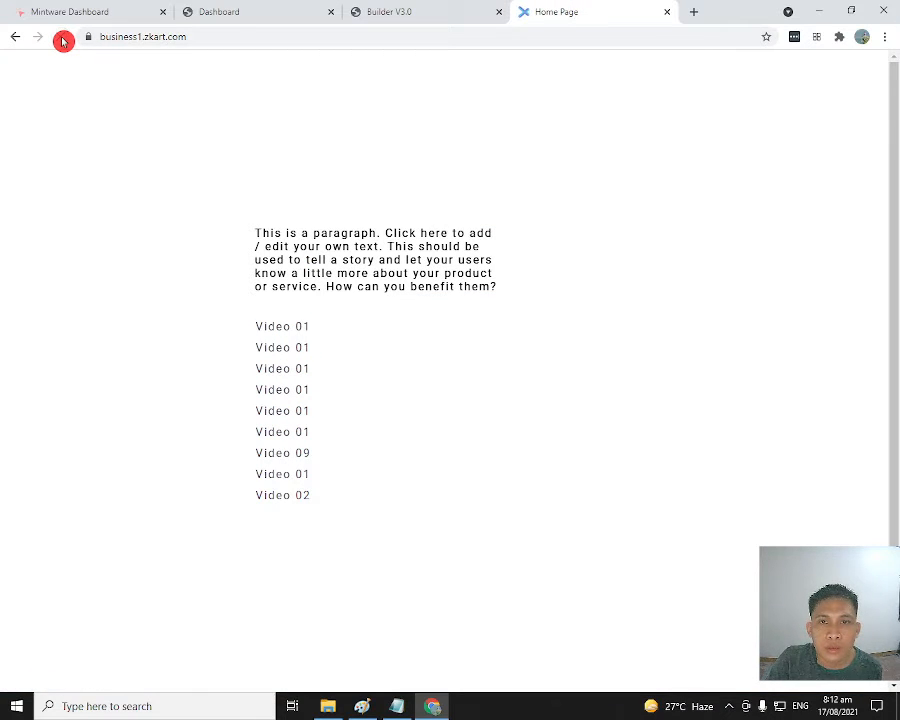
click(62, 40)
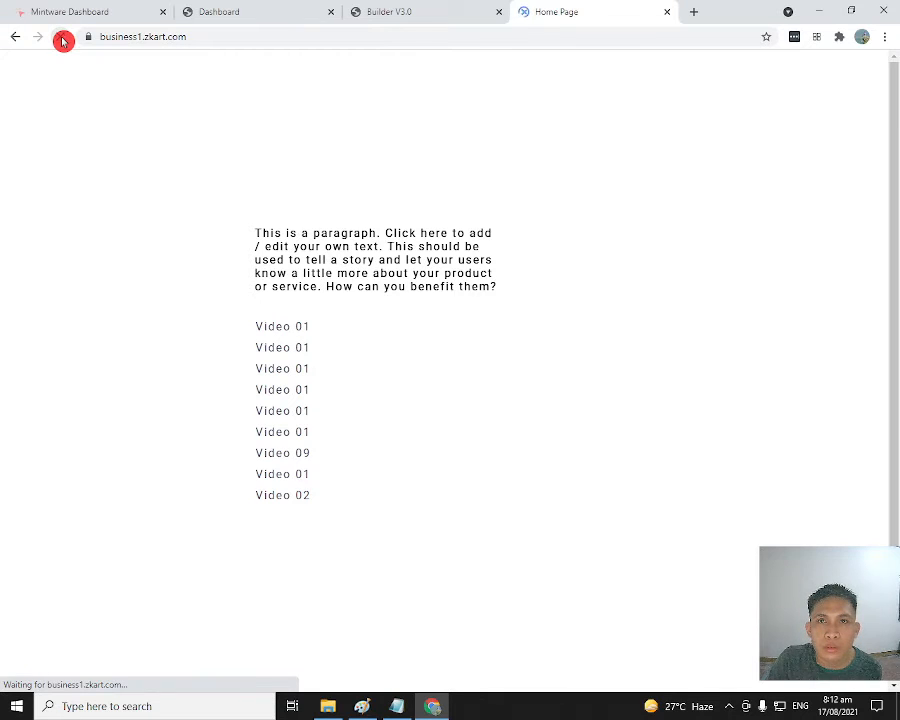
click(400, 8)
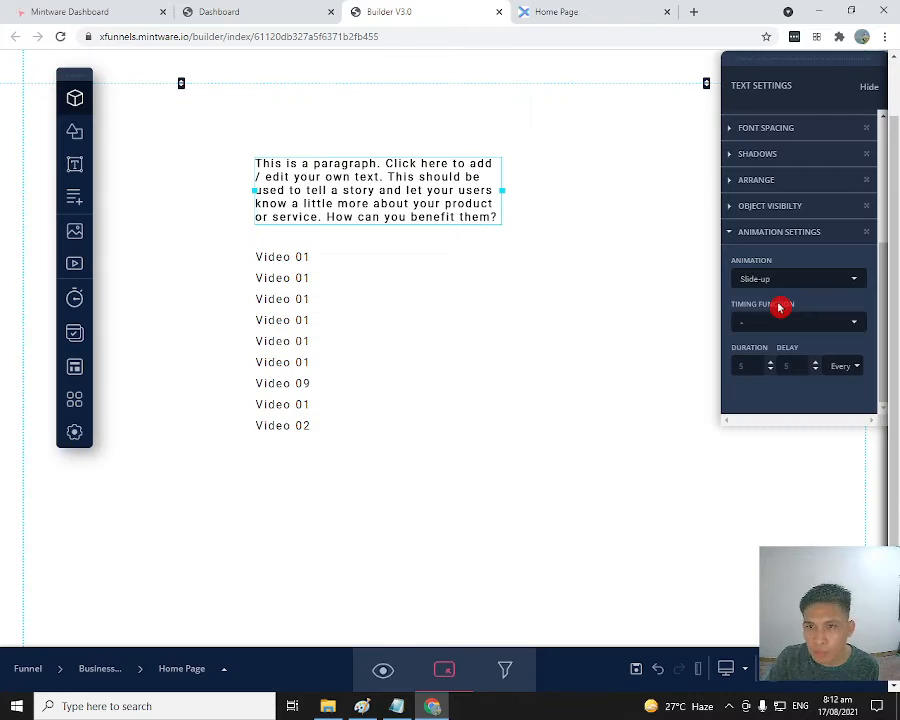
Step: Reselect the paragraph and examine its animation, timing function, duration and delay options
click(562, 290)
right_click(423, 192)
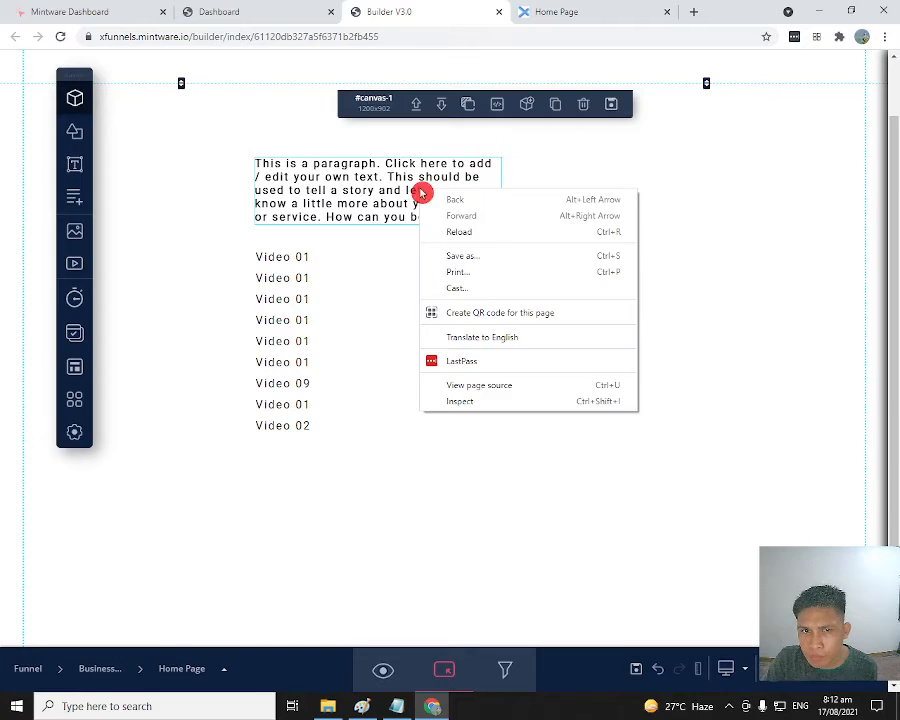
click(320, 278)
click(408, 197)
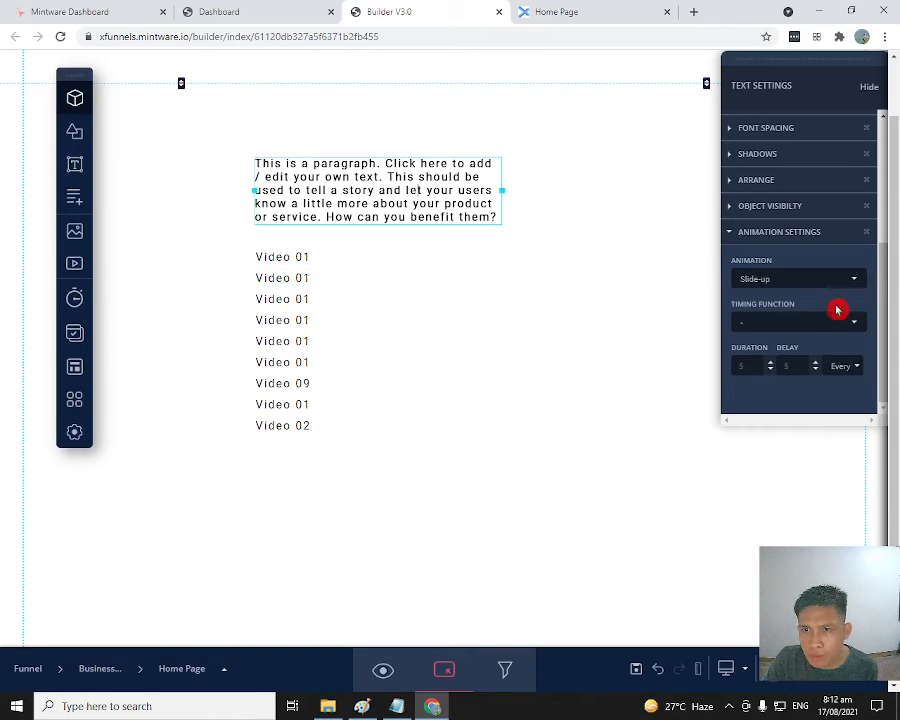
click(611, 303)
double_click(448, 188)
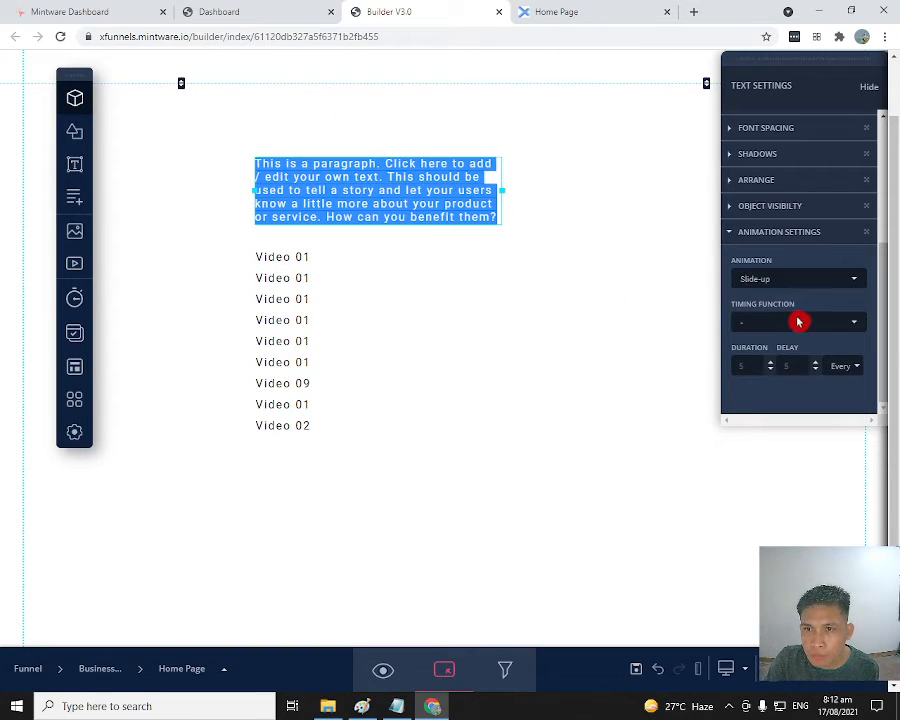
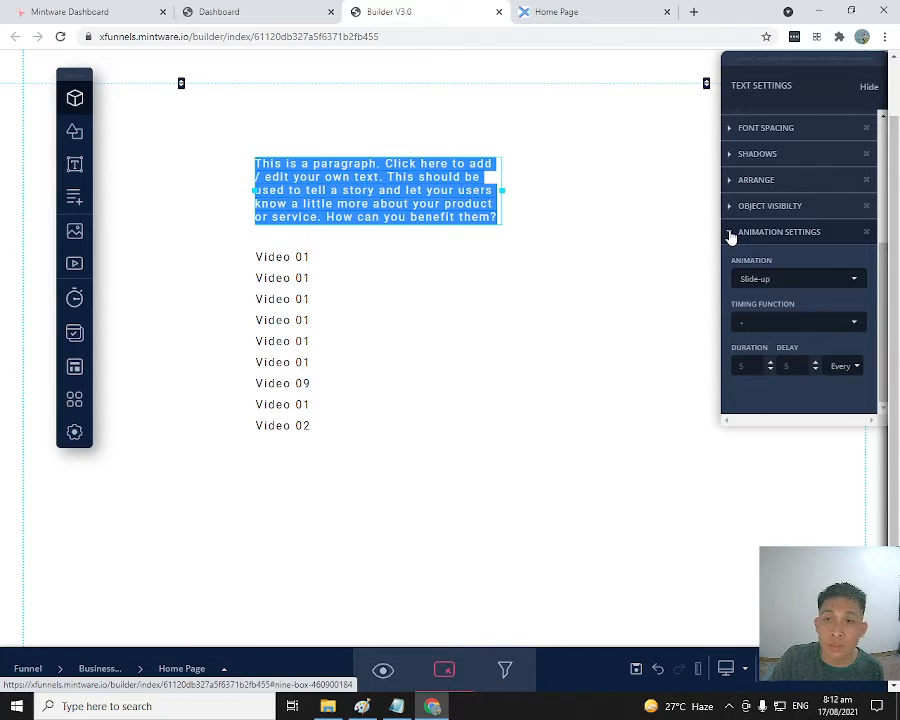
click(497, 314)
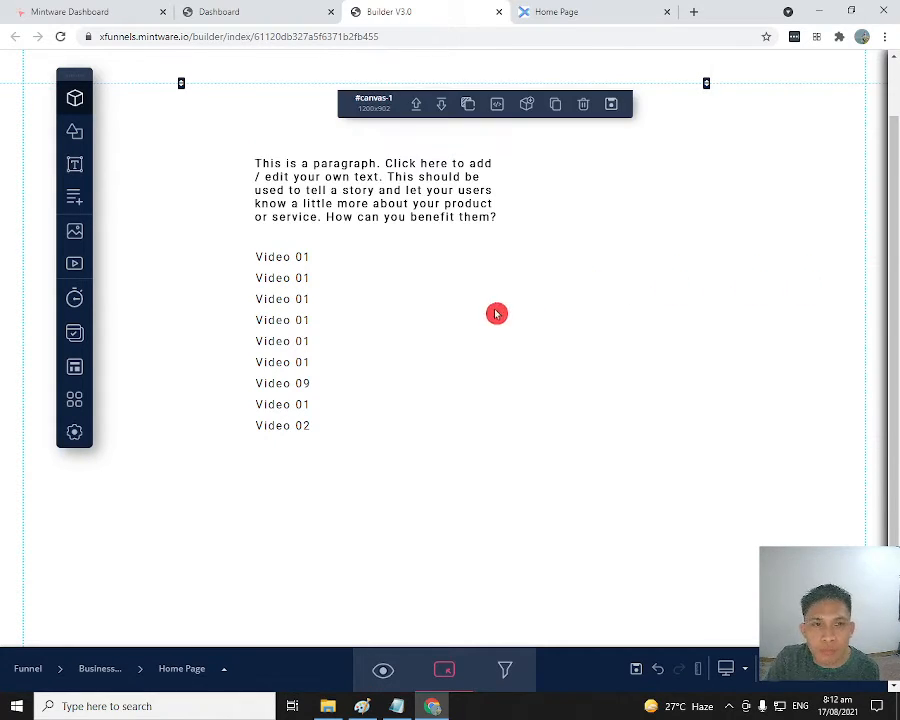
click(469, 188)
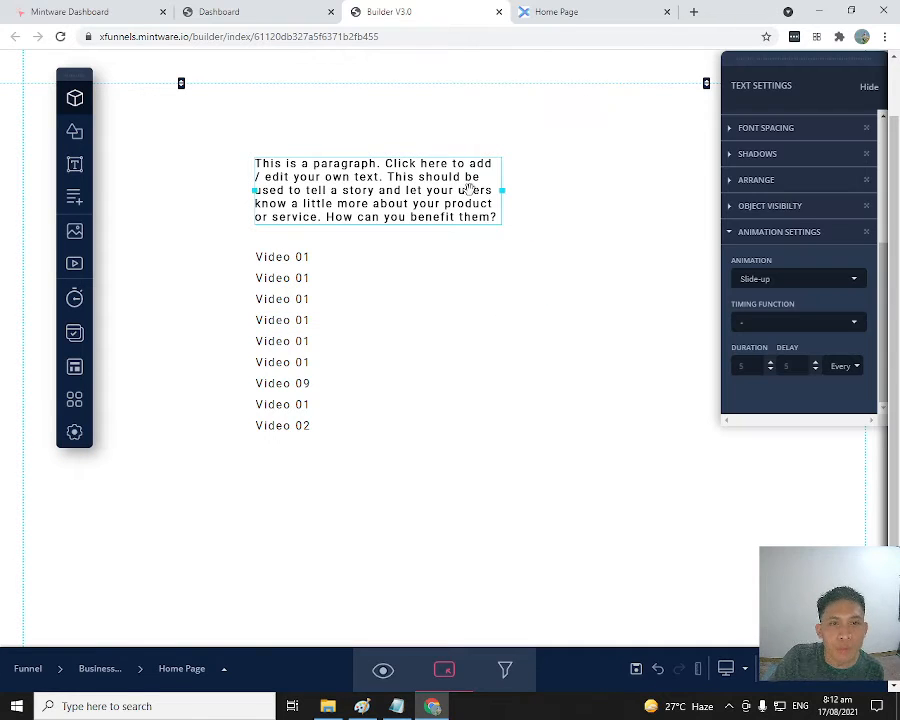
double_click(392, 180)
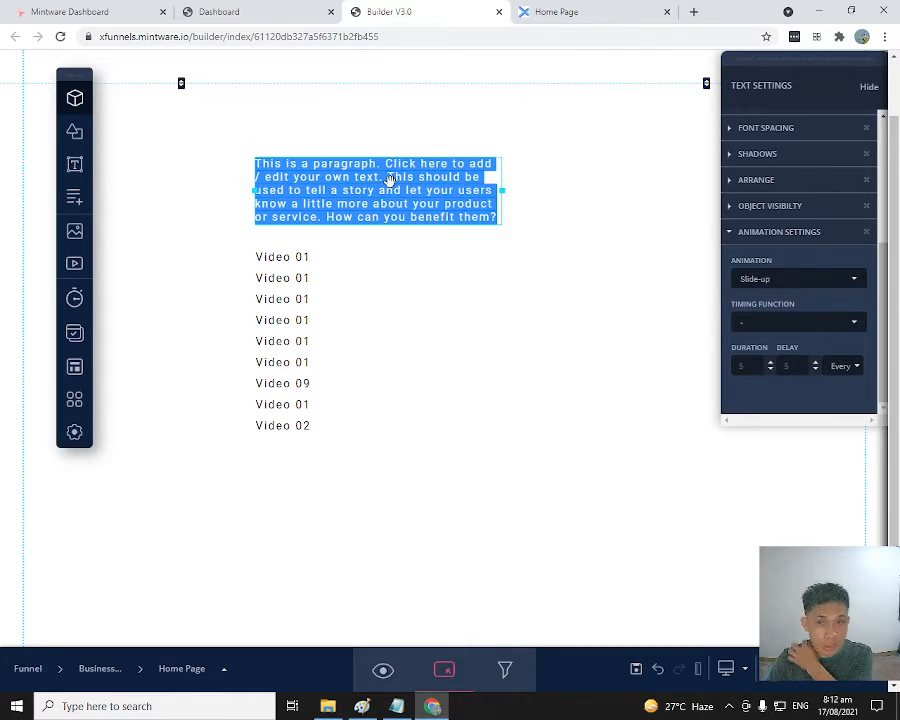
Step: Examine the paragraph's transform settings and expand its font settings to review the available options
scroll(810, 215, up, 3)
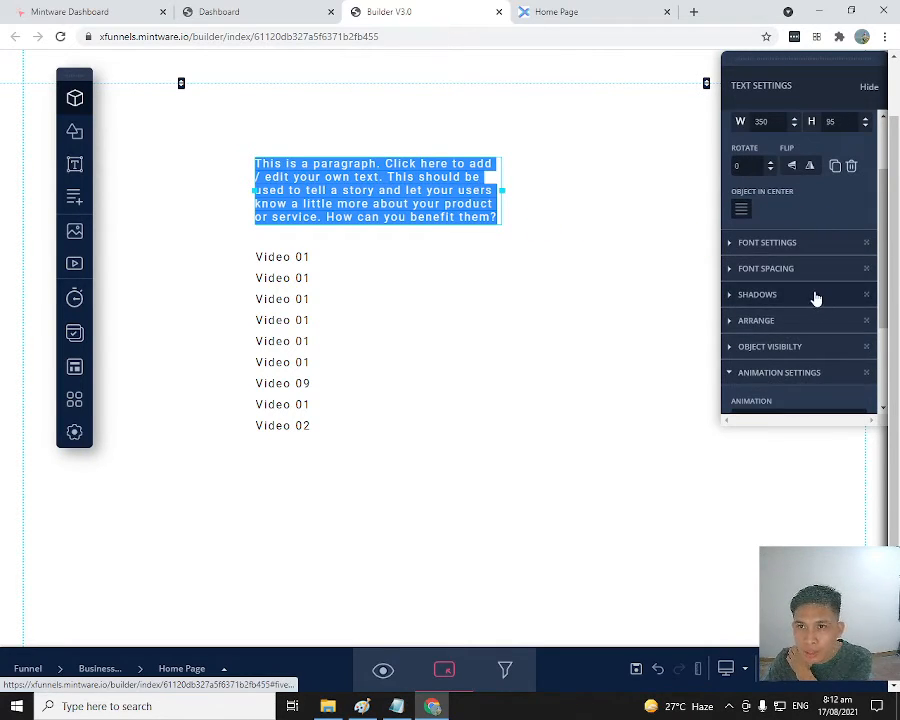
scroll(816, 299, up, 2)
scroll(808, 256, up, 2)
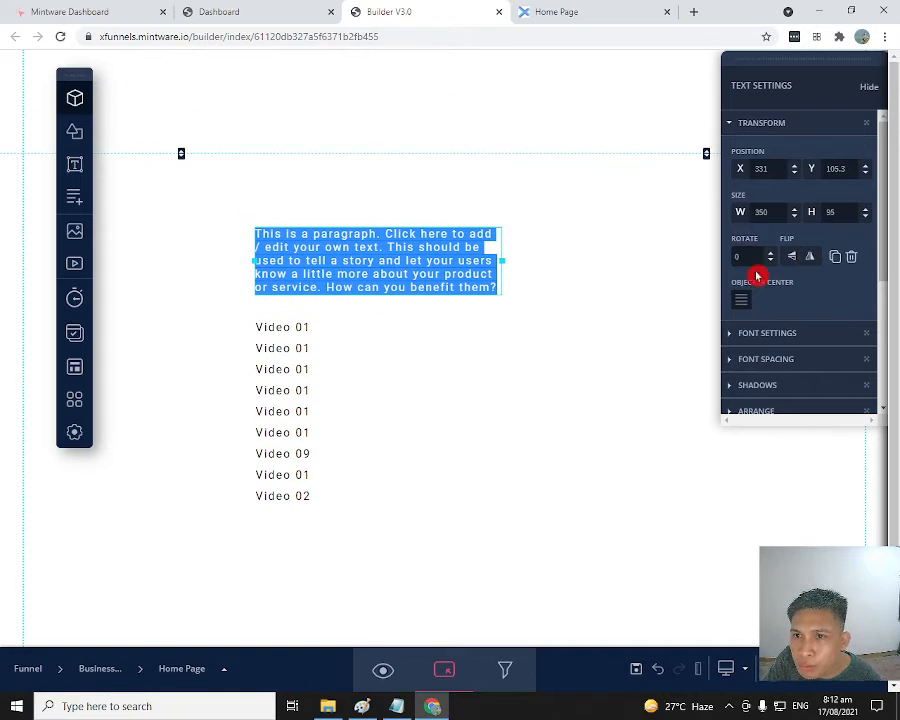
scroll(790, 245, down, 3)
click(762, 194)
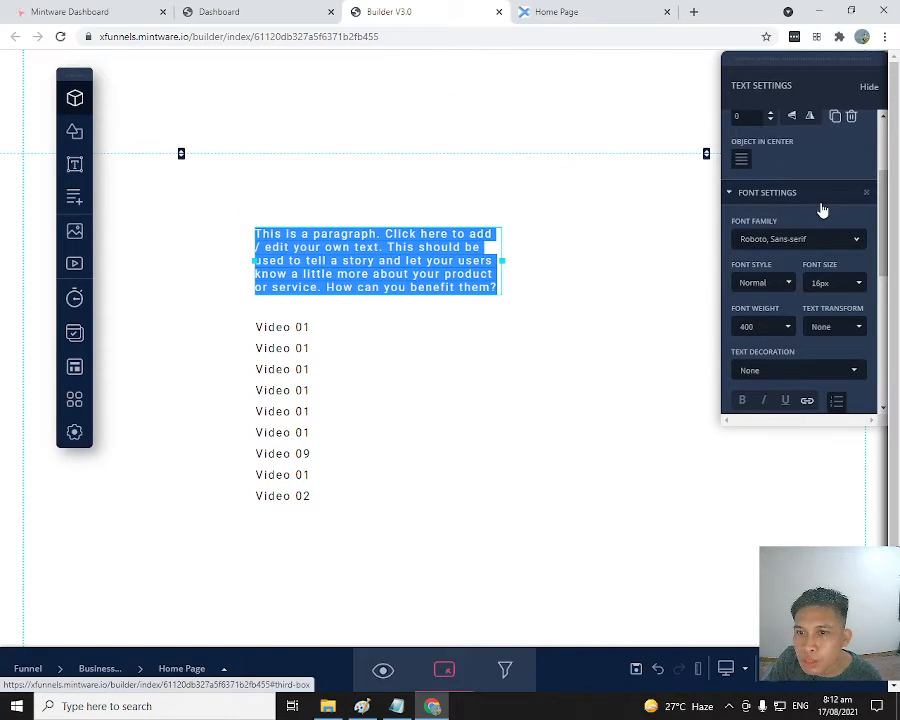
scroll(832, 244, down, 2)
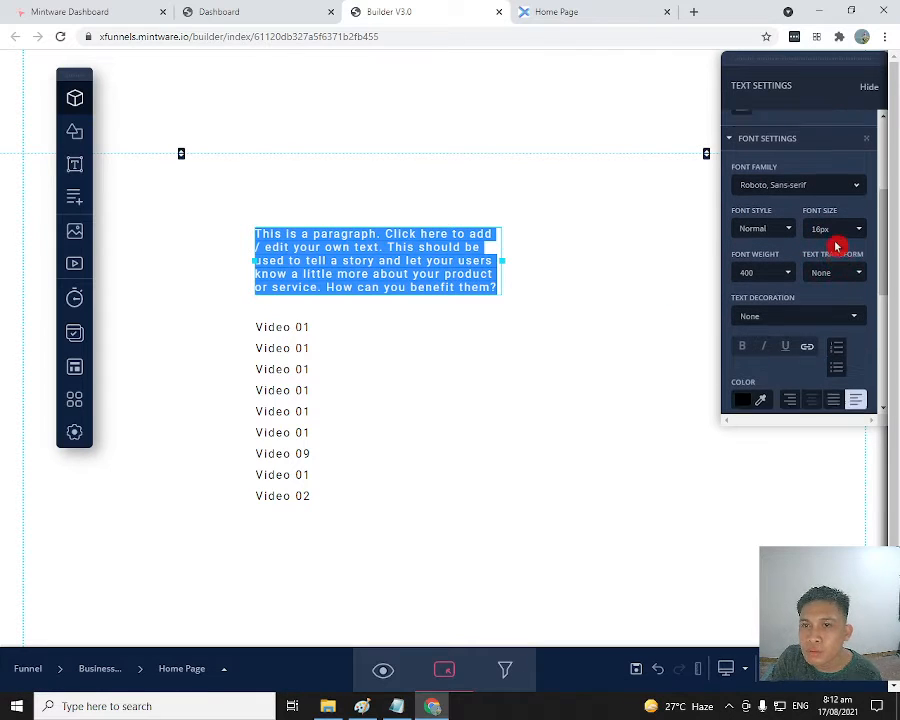
scroll(837, 246, up, 2)
Step: Delete all the Video text lines below the paragraph and move the paragraph slightly up and to the left
click(363, 371)
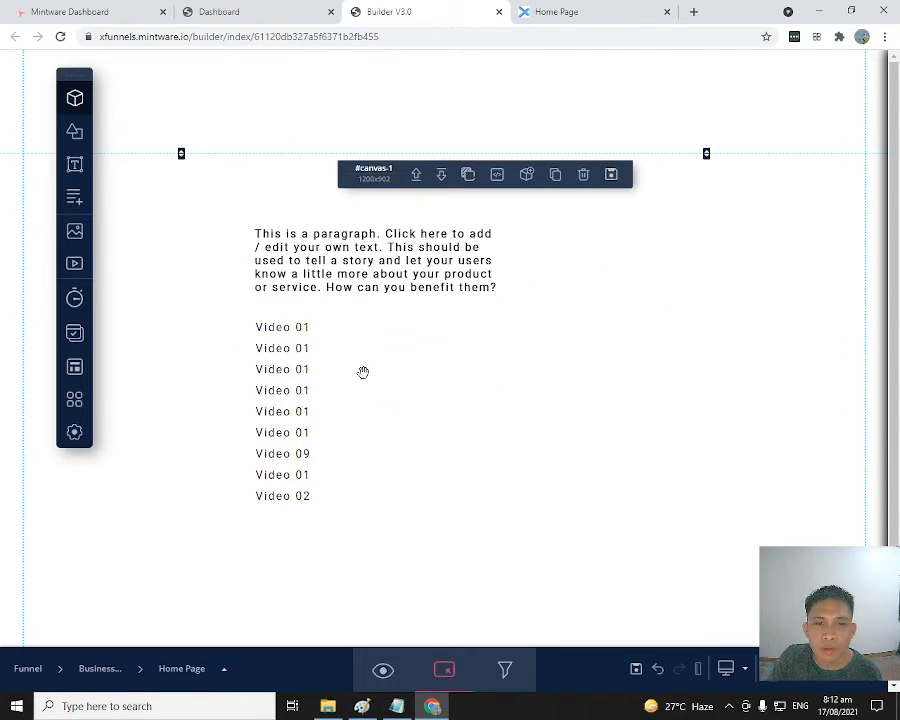
drag(600, 572, 211, 317)
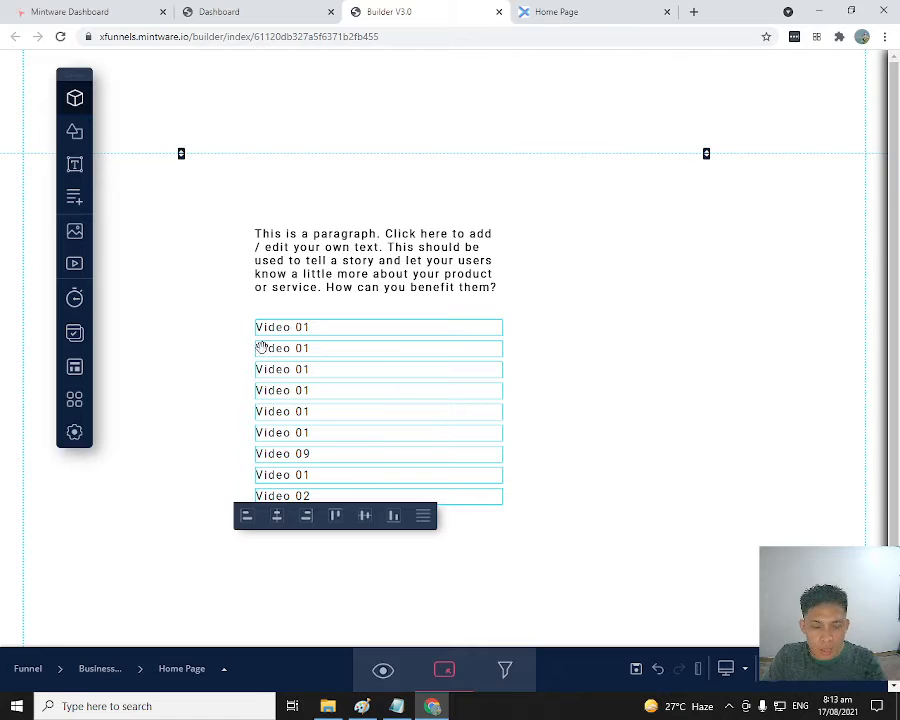
key(Delete)
drag(363, 258, 351, 253)
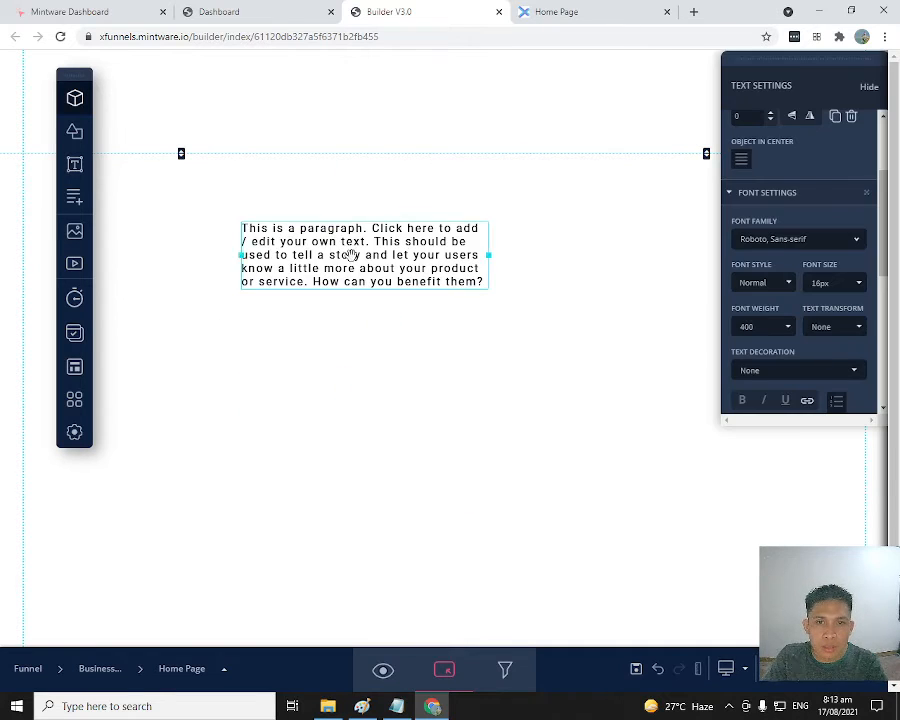
Step: Select the whole paragraph text and set its font family to Catamaran
double_click(351, 253)
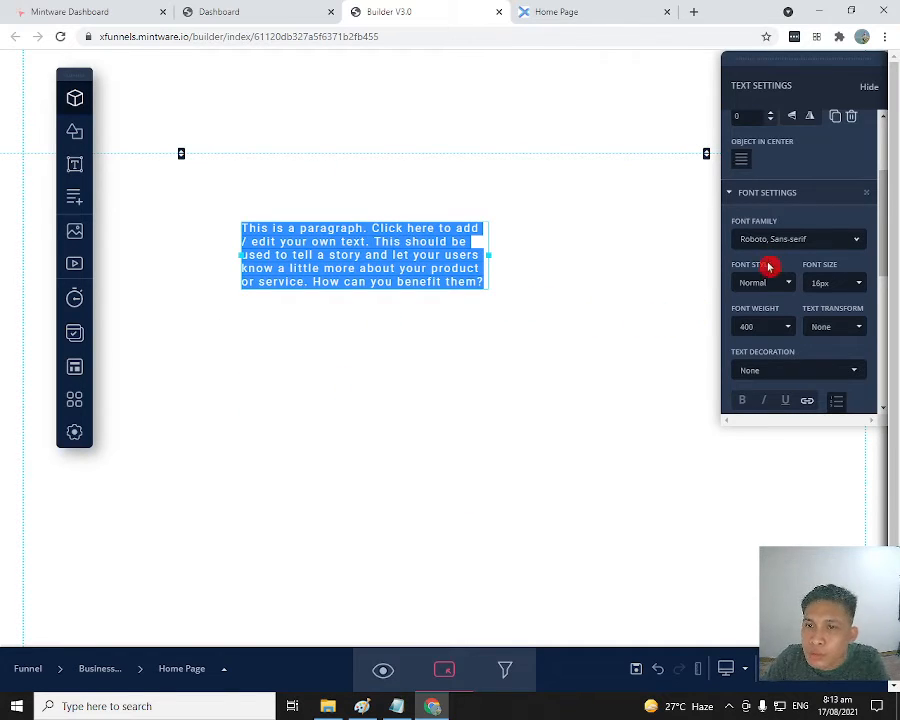
scroll(846, 255, down, 1)
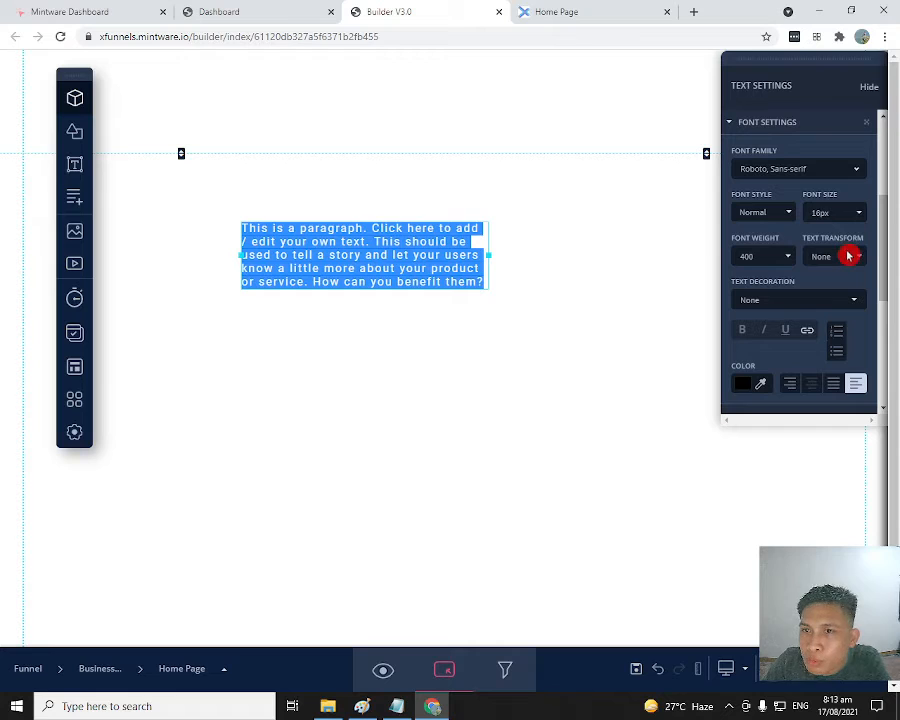
click(768, 175)
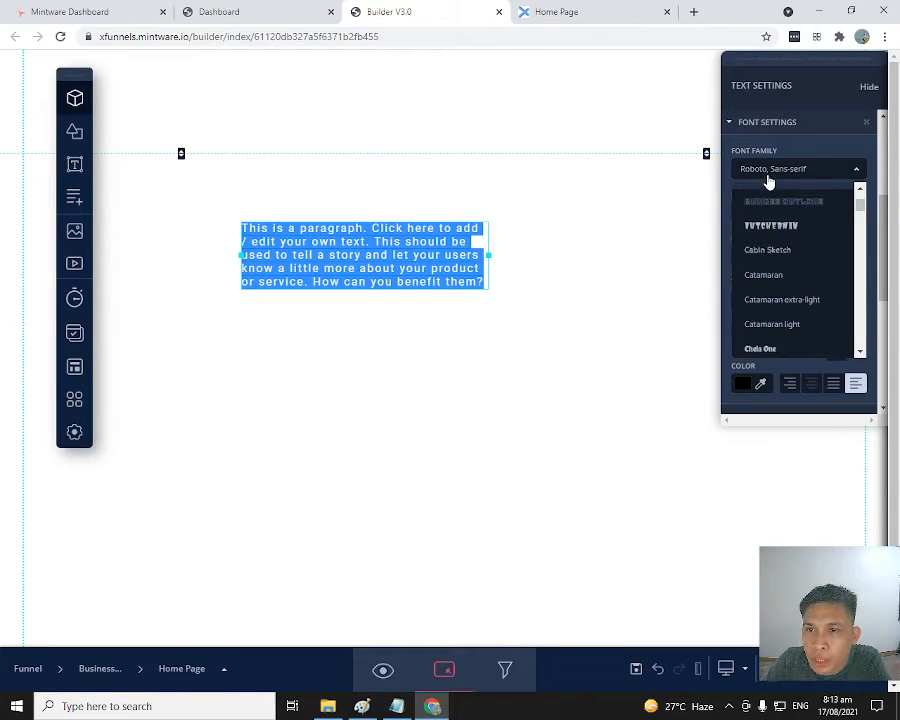
click(776, 279)
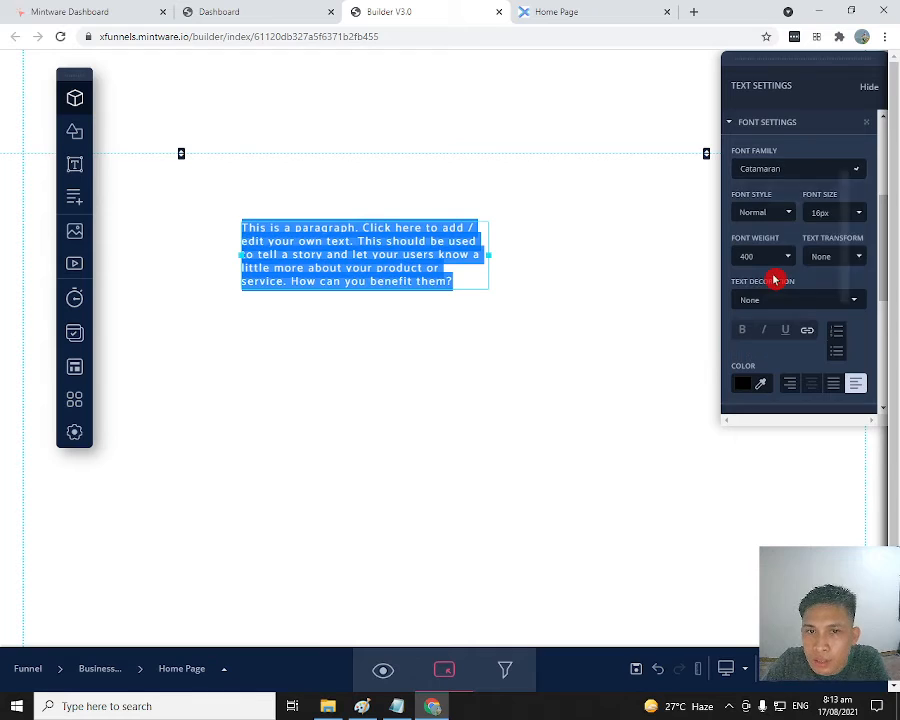
Step: Set the paragraph's font style to Italic and deselect it to check the look
click(786, 215)
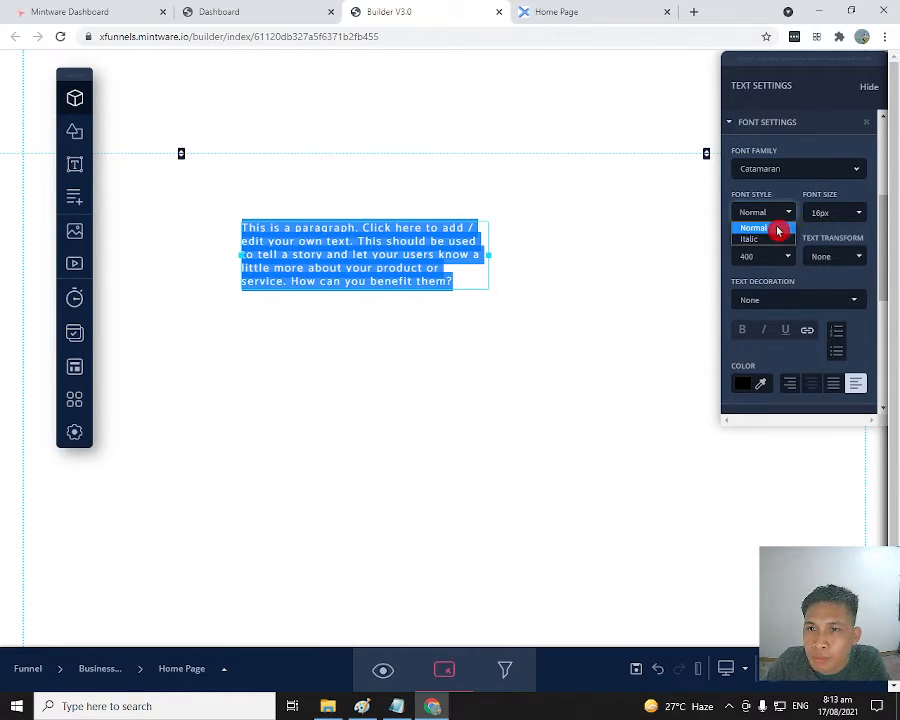
click(764, 241)
click(247, 363)
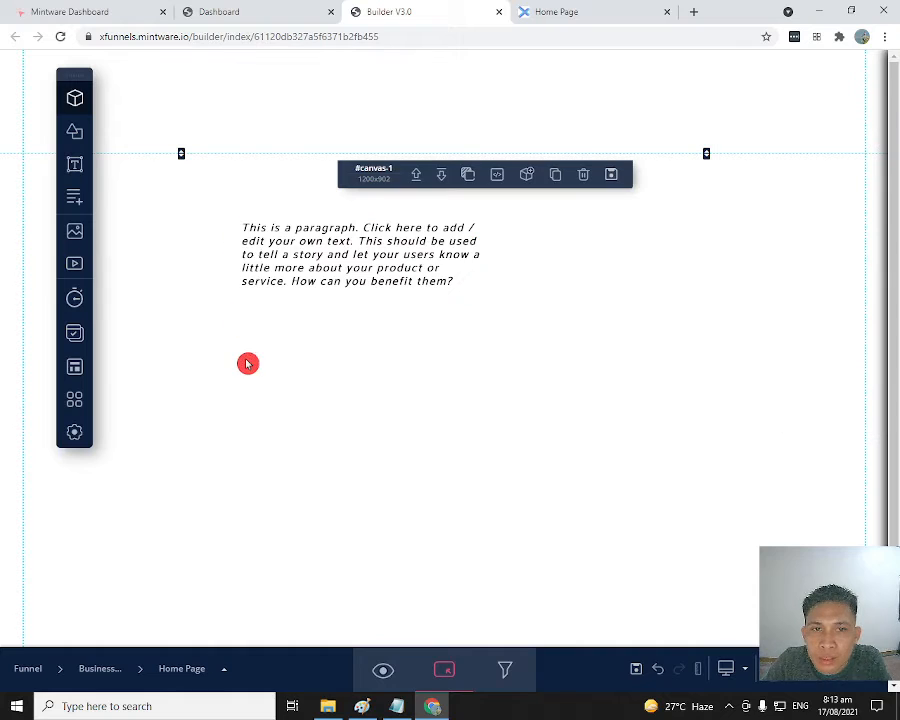
Step: Try to return the italic paragraph to the Normal font style
click(378, 268)
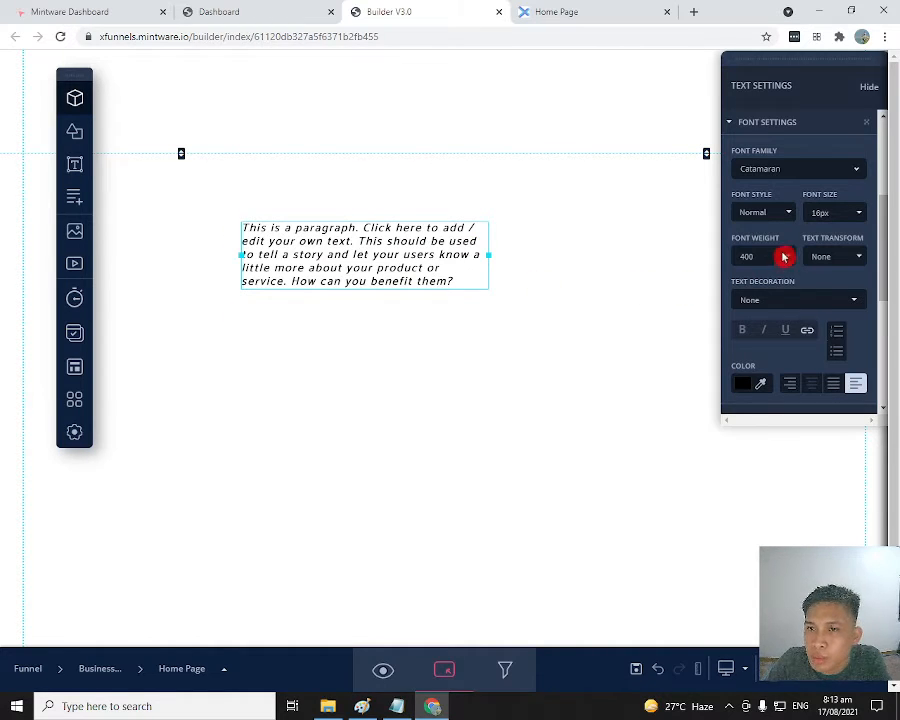
click(789, 215)
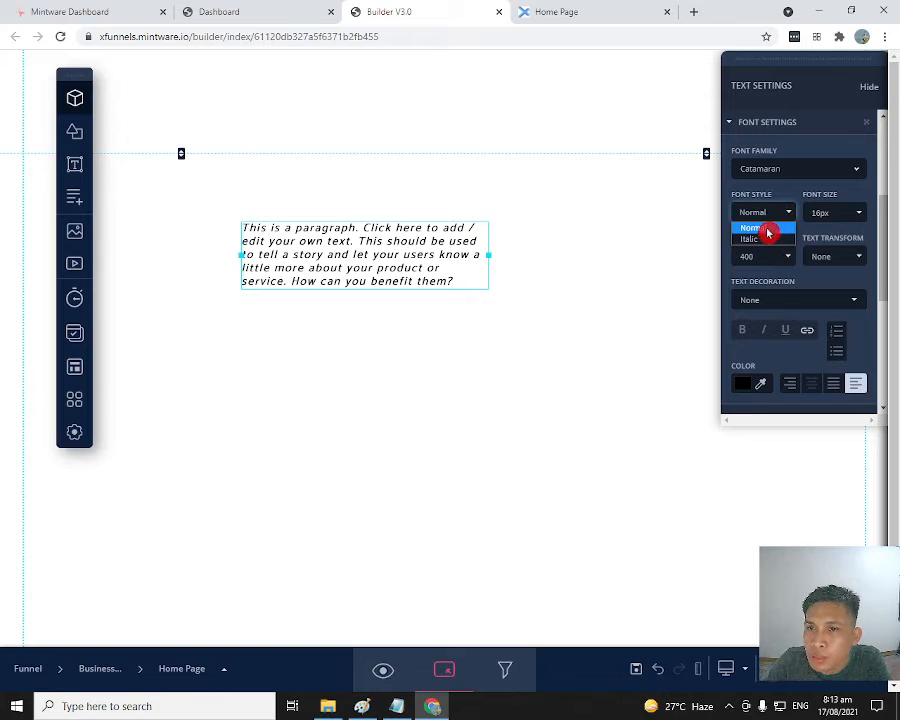
click(765, 229)
triple_click(407, 245)
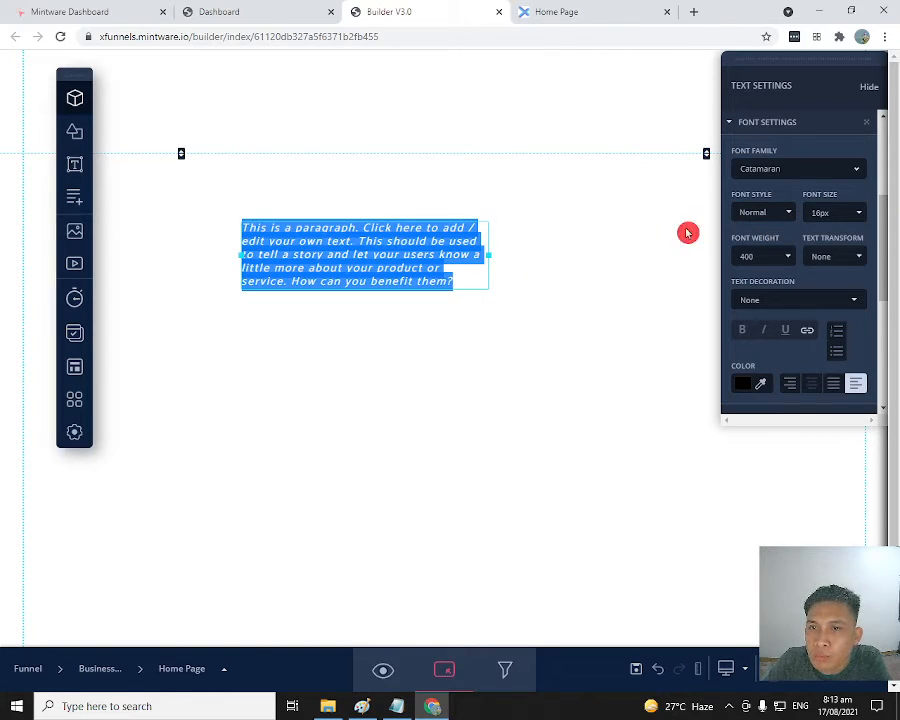
click(787, 213)
click(769, 230)
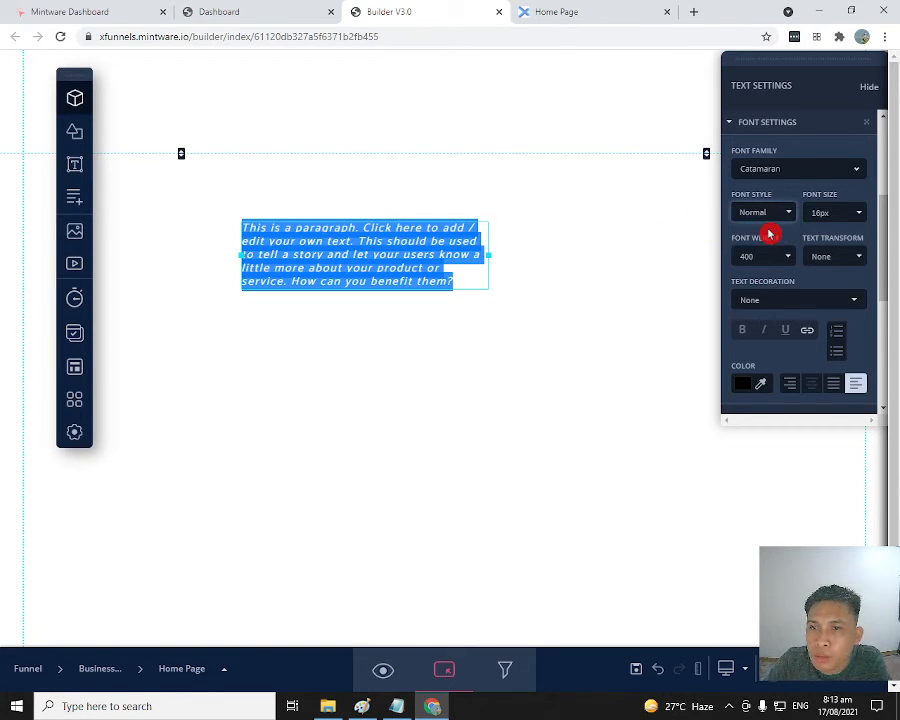
click(789, 211)
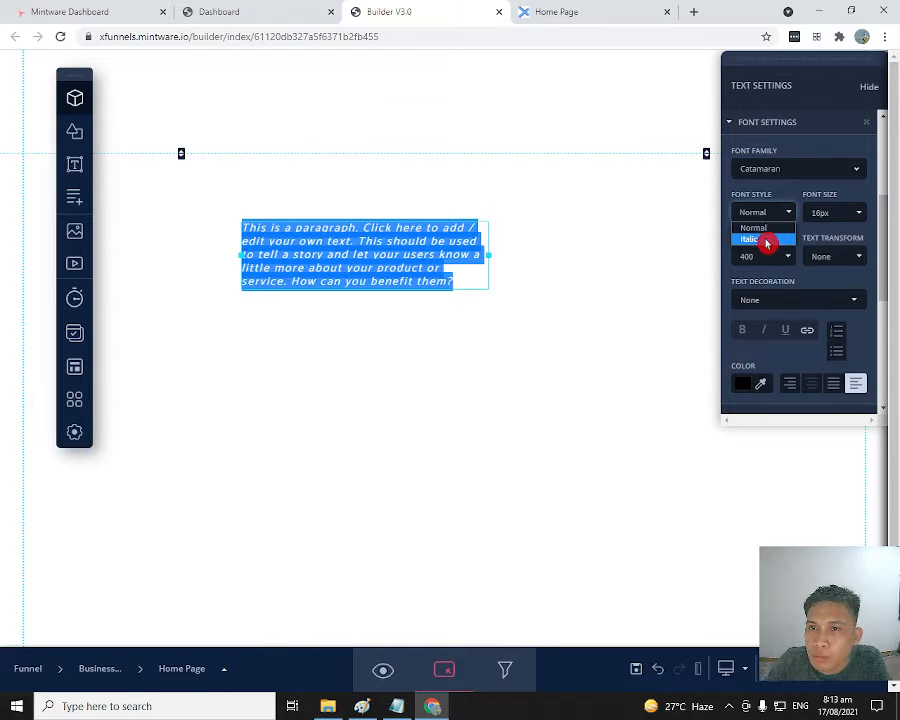
click(769, 237)
click(777, 214)
click(764, 232)
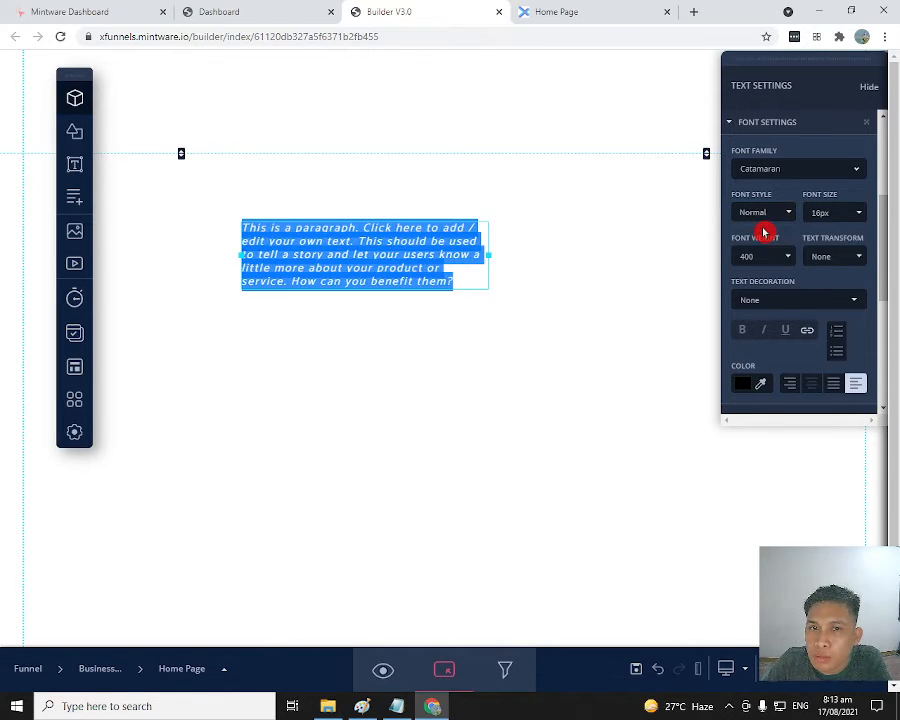
click(775, 215)
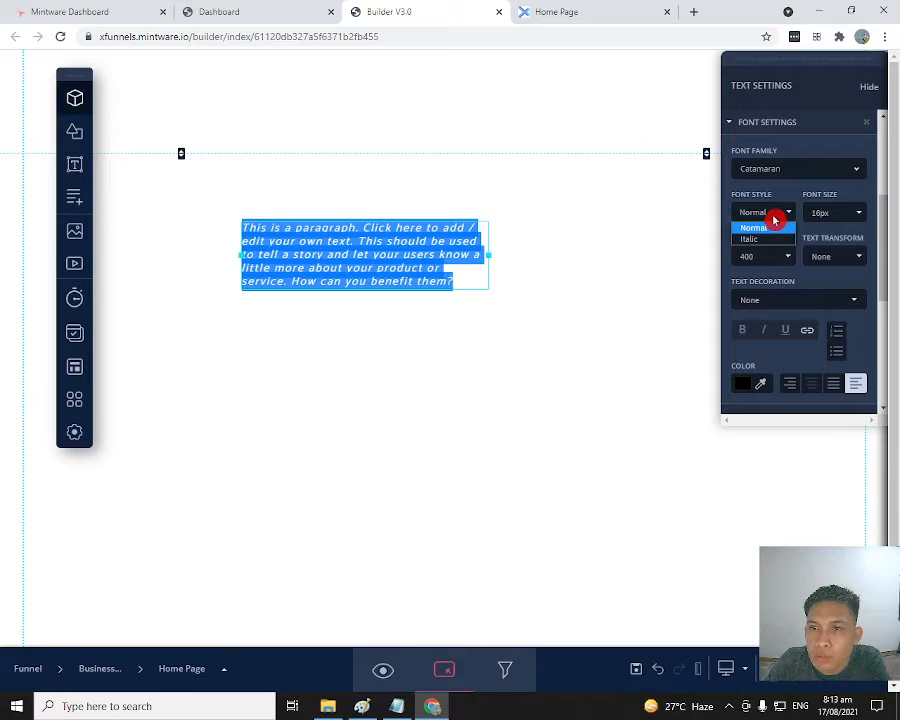
click(769, 230)
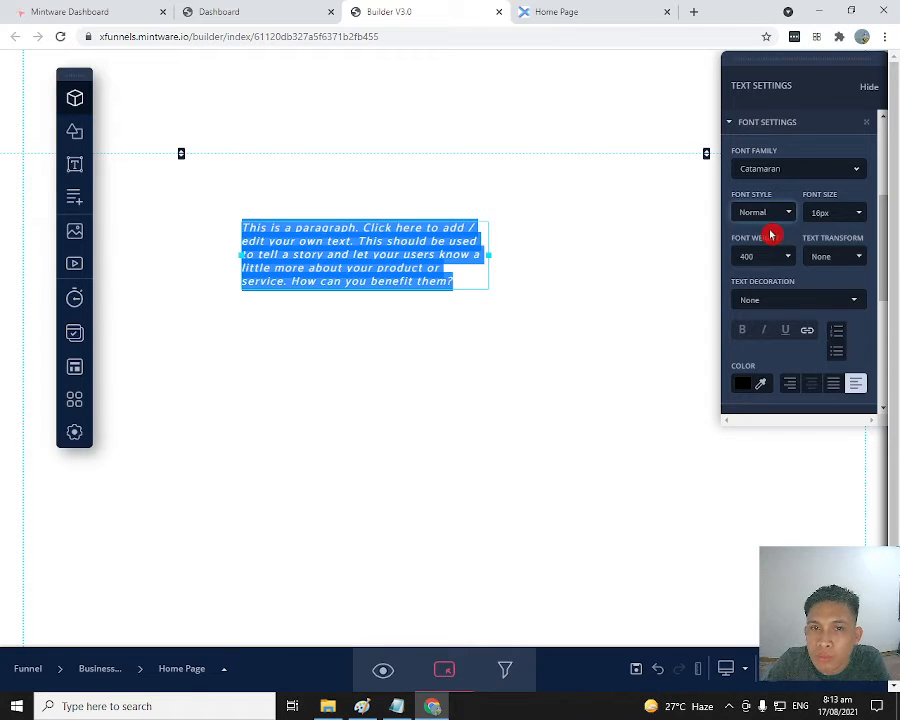
Step: Reapply the Italic font style to the selected text to clear its slant, and deselect the paragraph
click(771, 211)
click(763, 240)
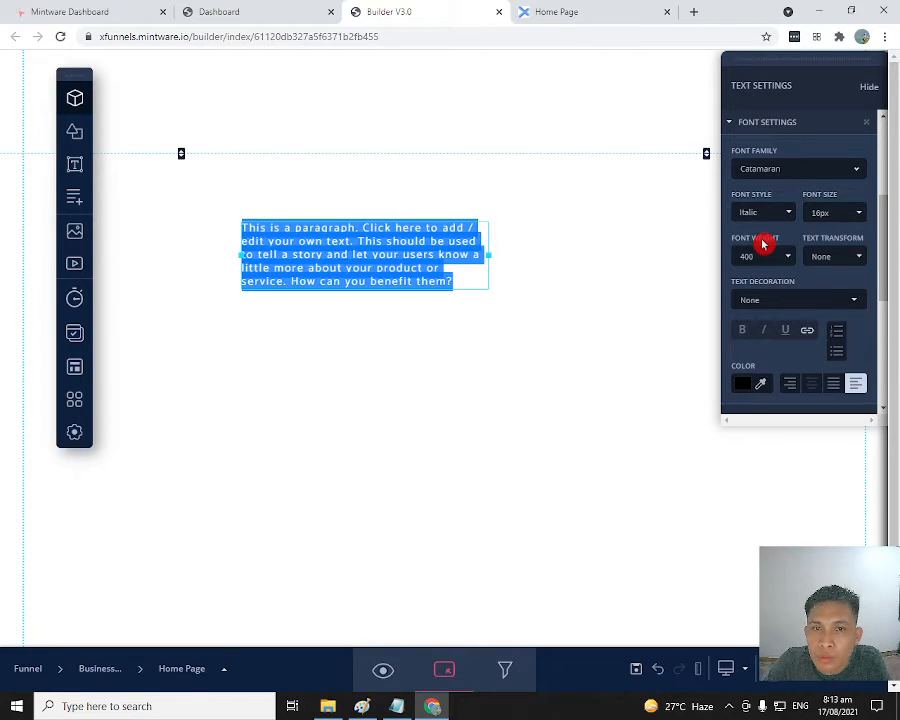
click(558, 308)
Step: Select the whole paragraph text and set its font size to 34px
click(424, 256)
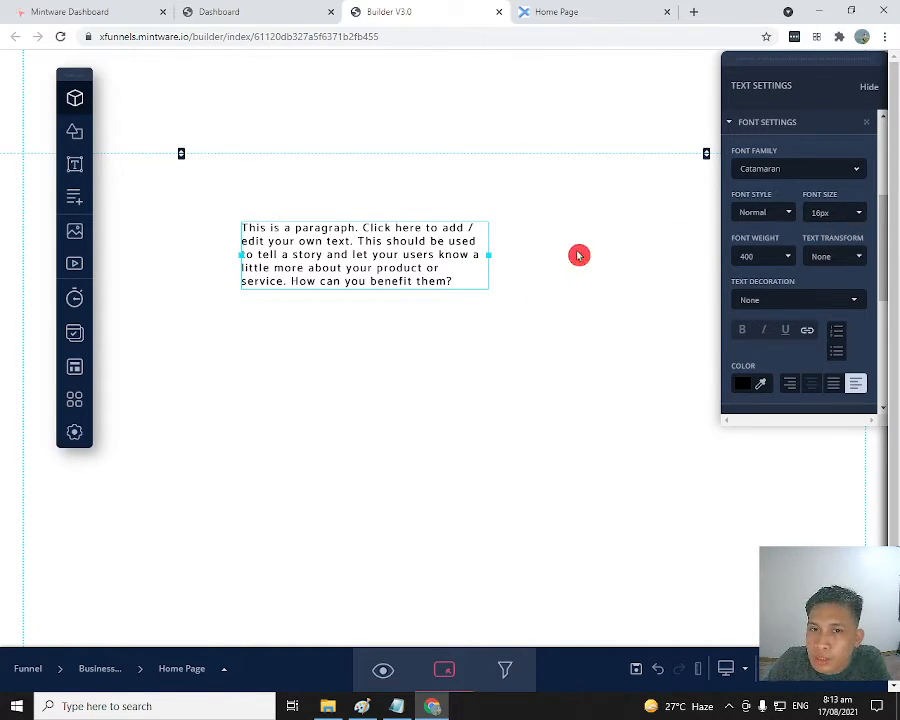
triple_click(447, 254)
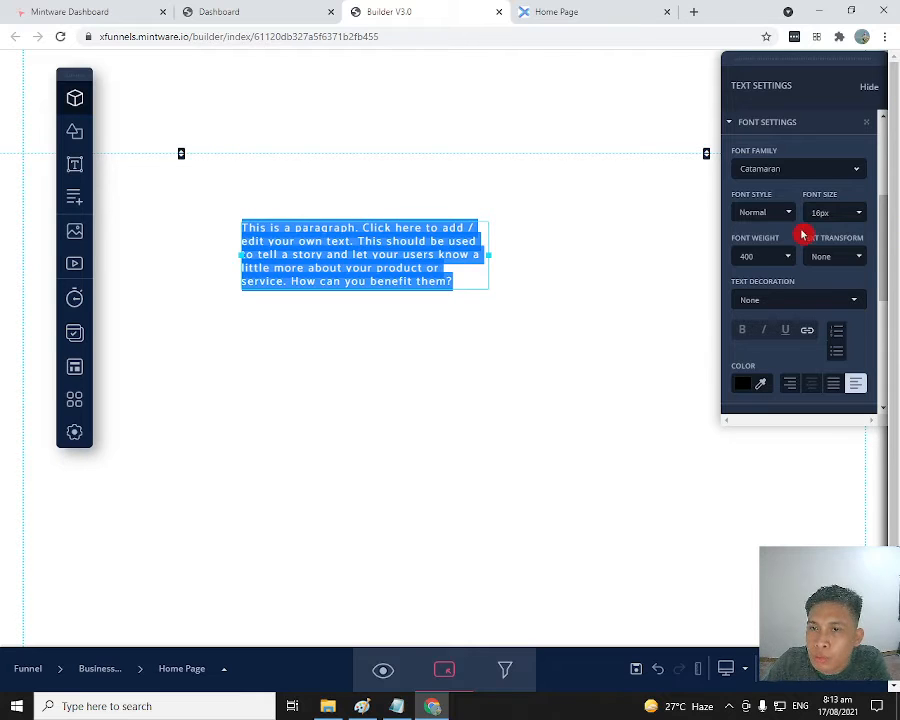
click(859, 216)
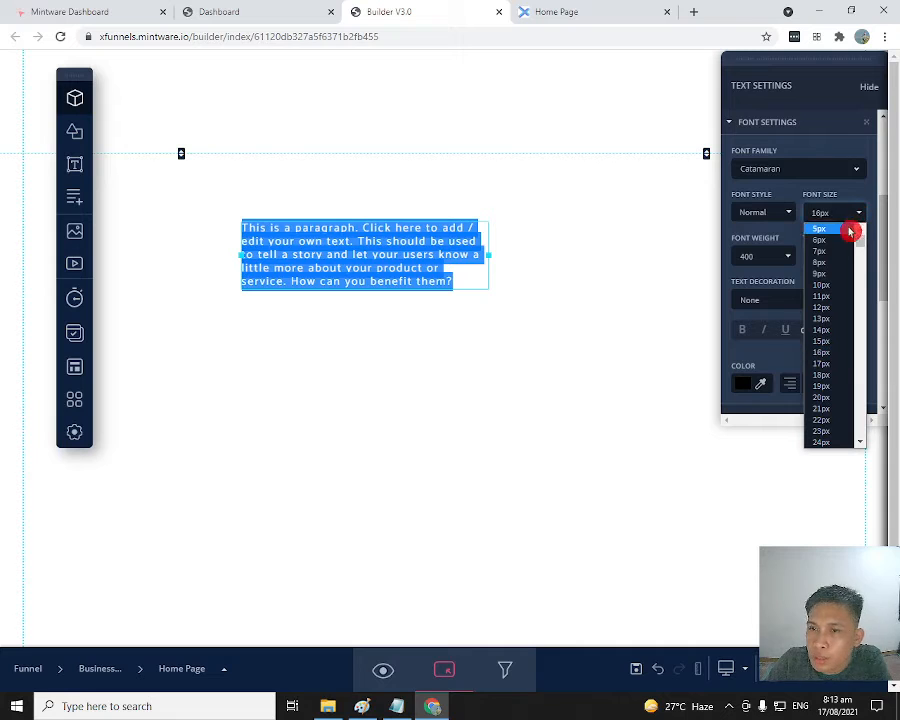
scroll(835, 410, down, 2)
scroll(837, 413, down, 1)
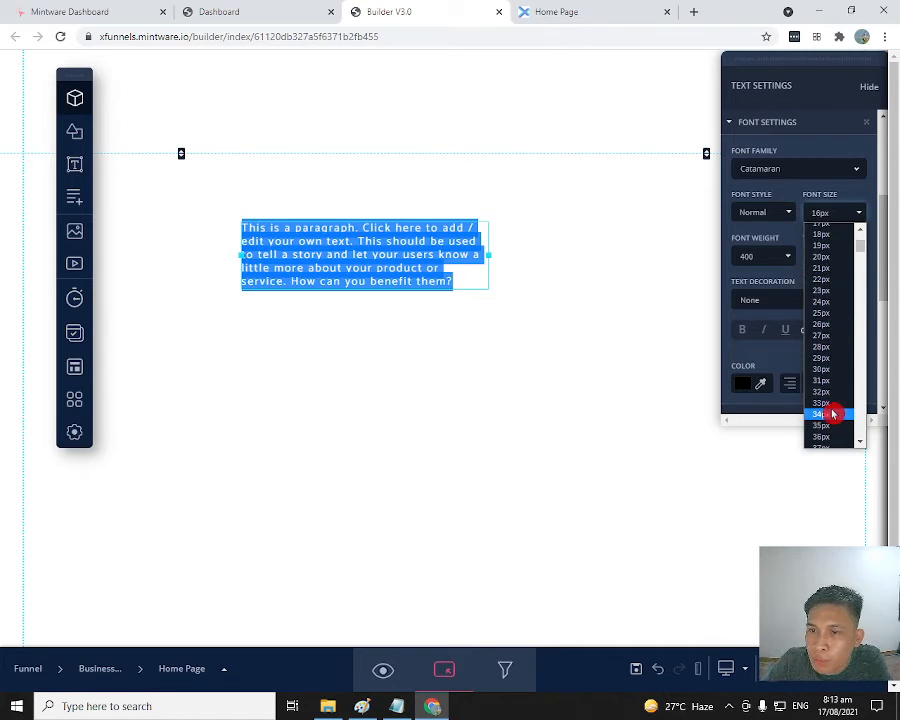
click(827, 416)
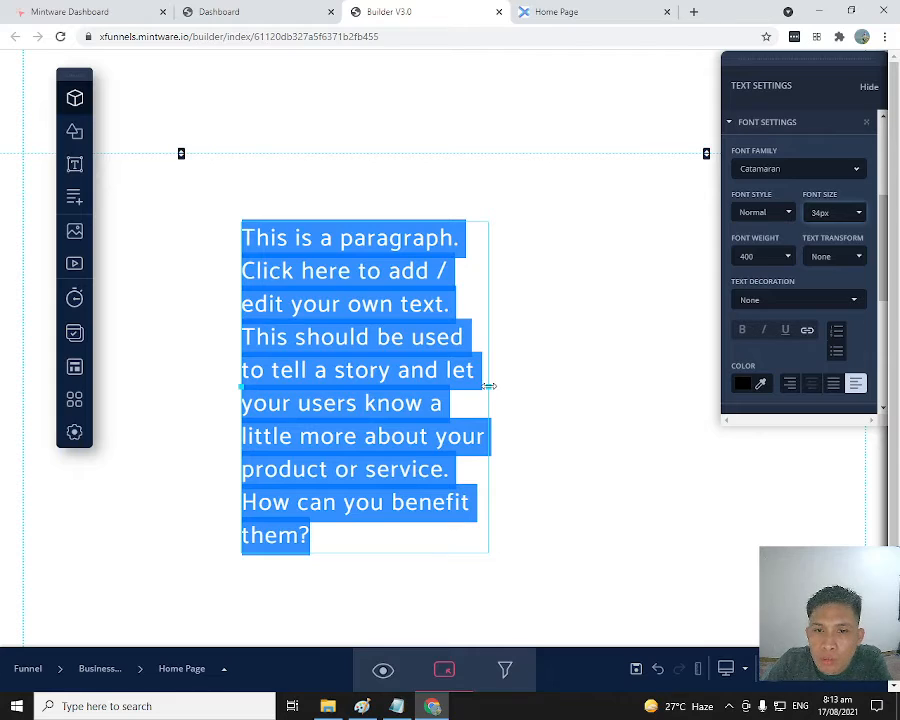
Step: Widen the paragraph box on both sides to about 749 px and centre it on the canvas
drag(489, 385, 673, 385)
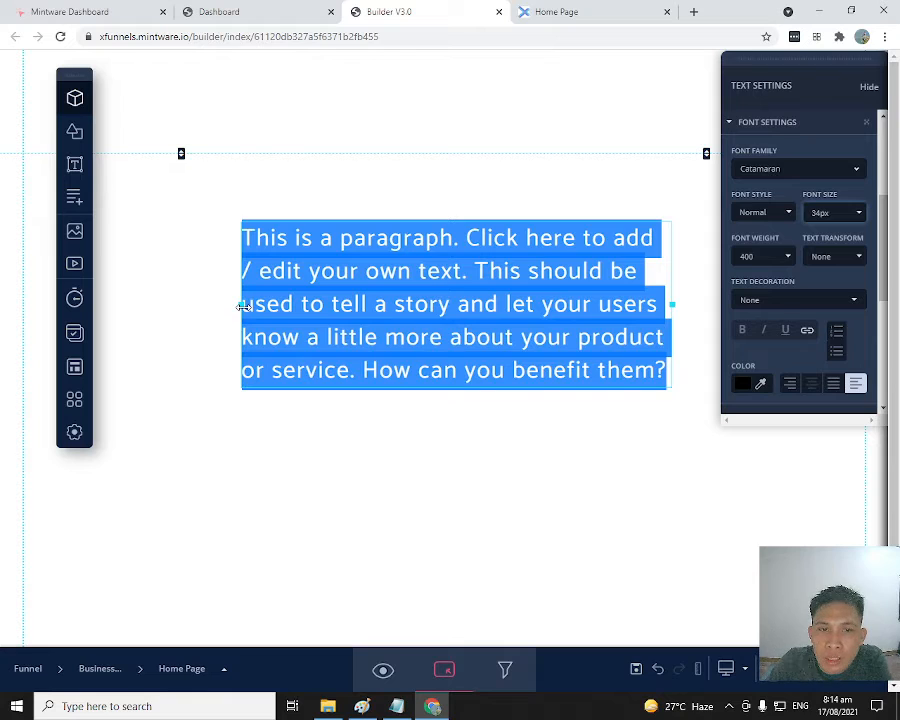
click(458, 430)
click(364, 298)
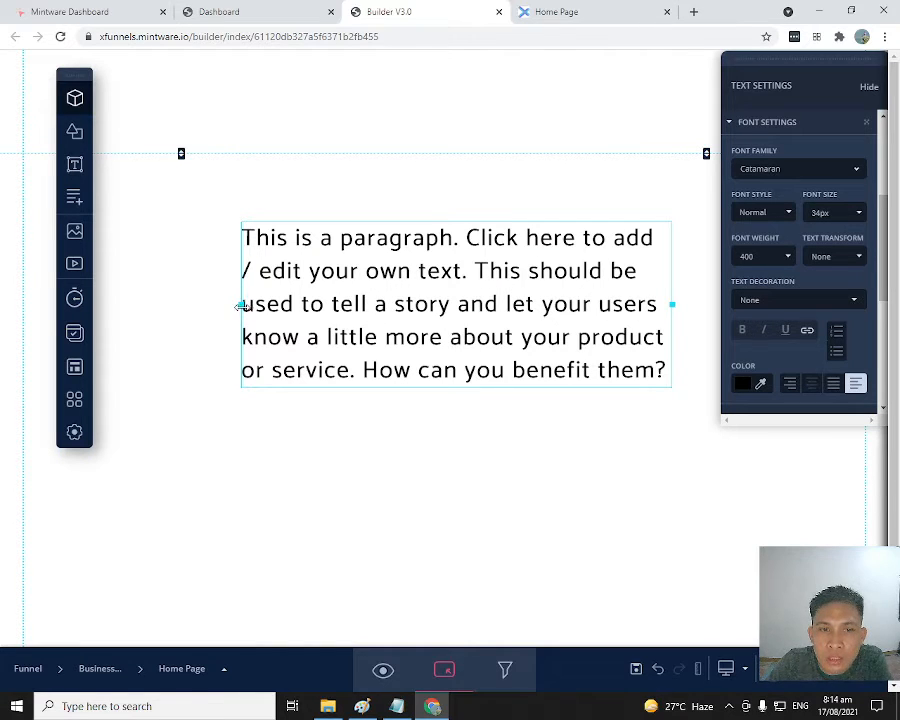
drag(241, 304, 145, 327)
scroll(804, 260, up, 3)
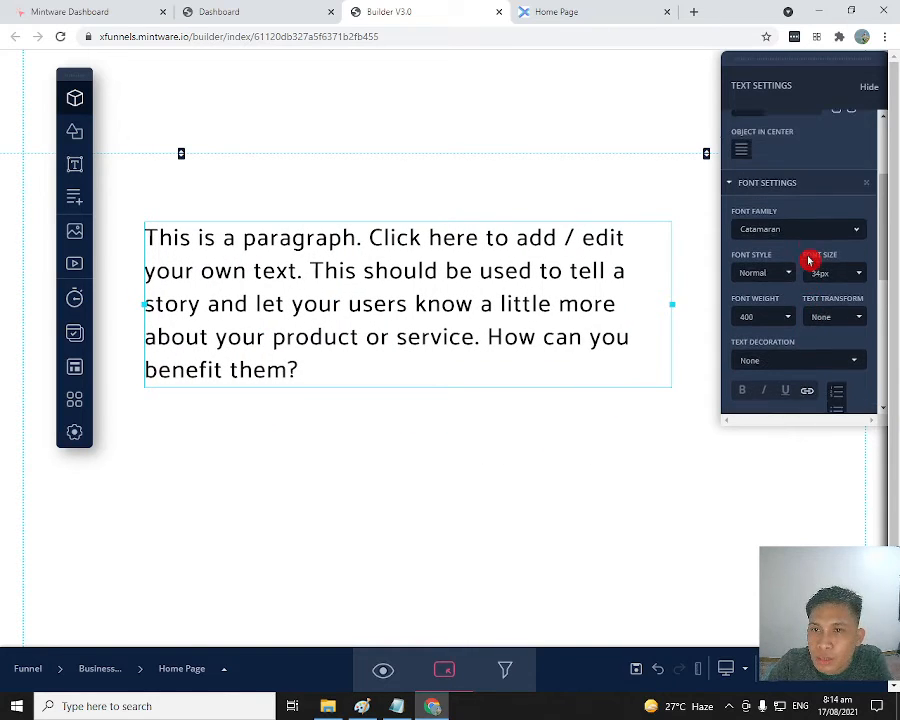
click(746, 230)
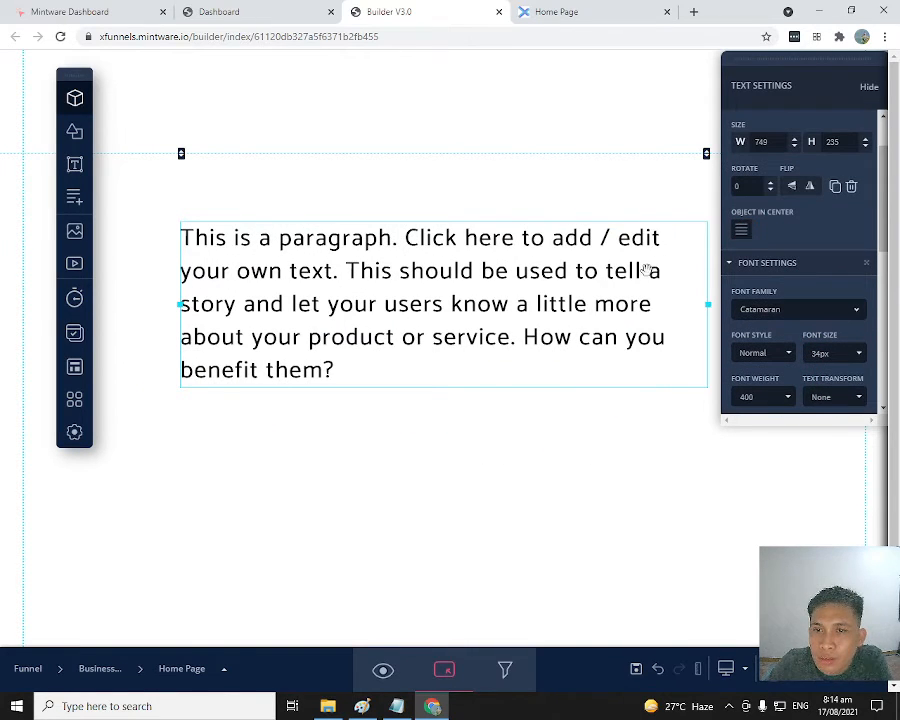
Step: Select the whole paragraph text and set its font weight to Bolder
scroll(848, 298, down, 3)
scroll(810, 295, down, 1)
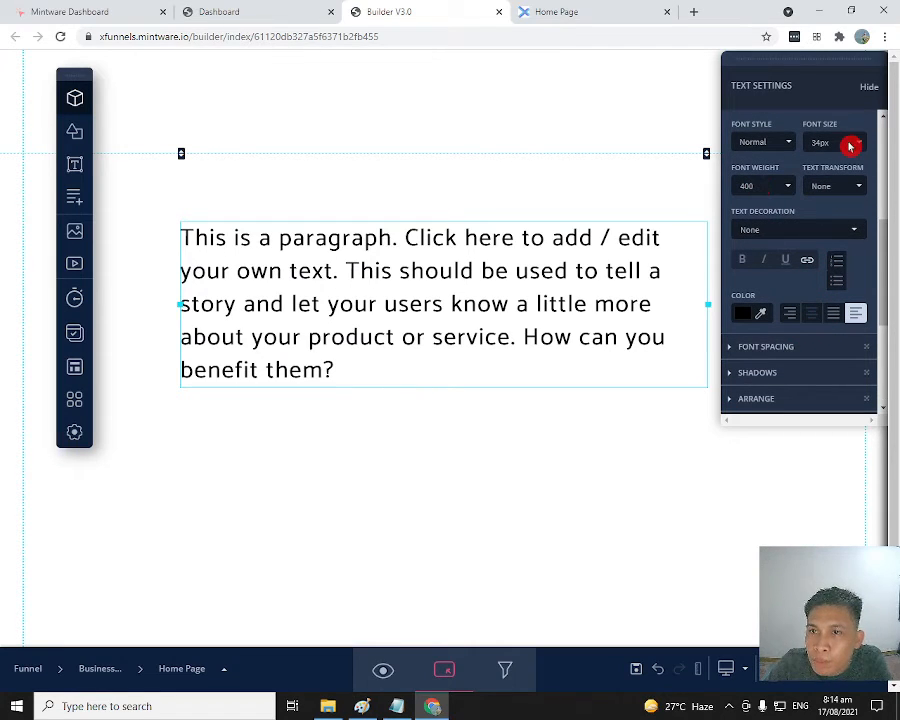
triple_click(568, 260)
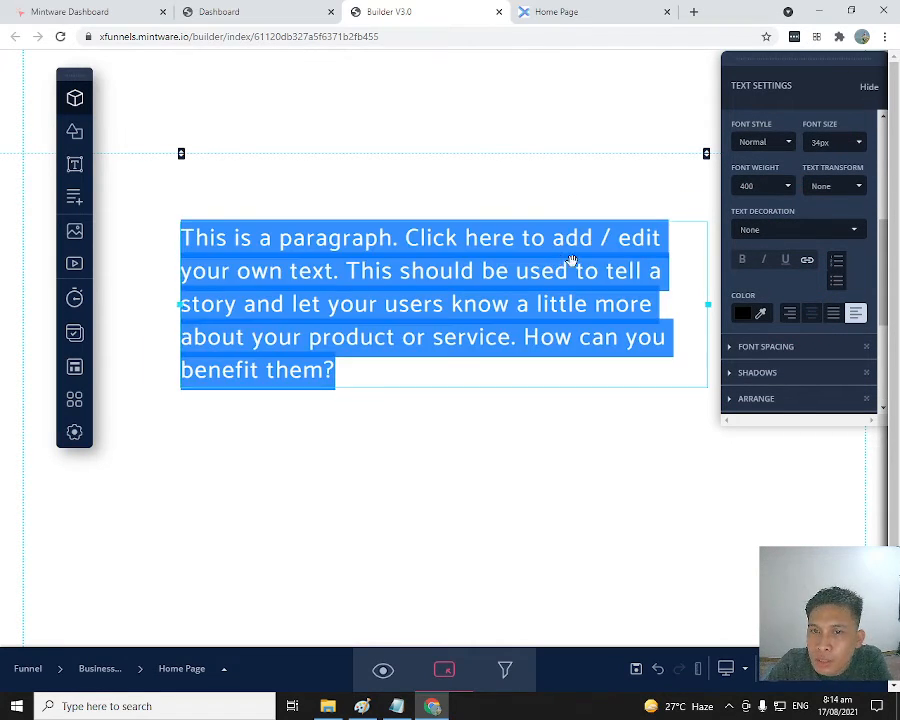
click(789, 188)
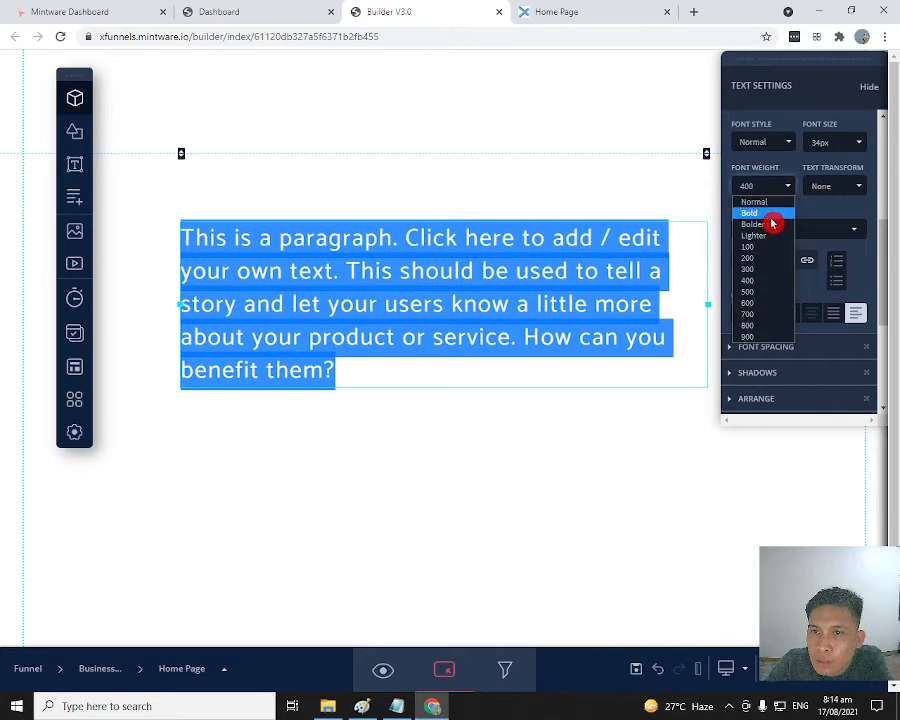
click(771, 224)
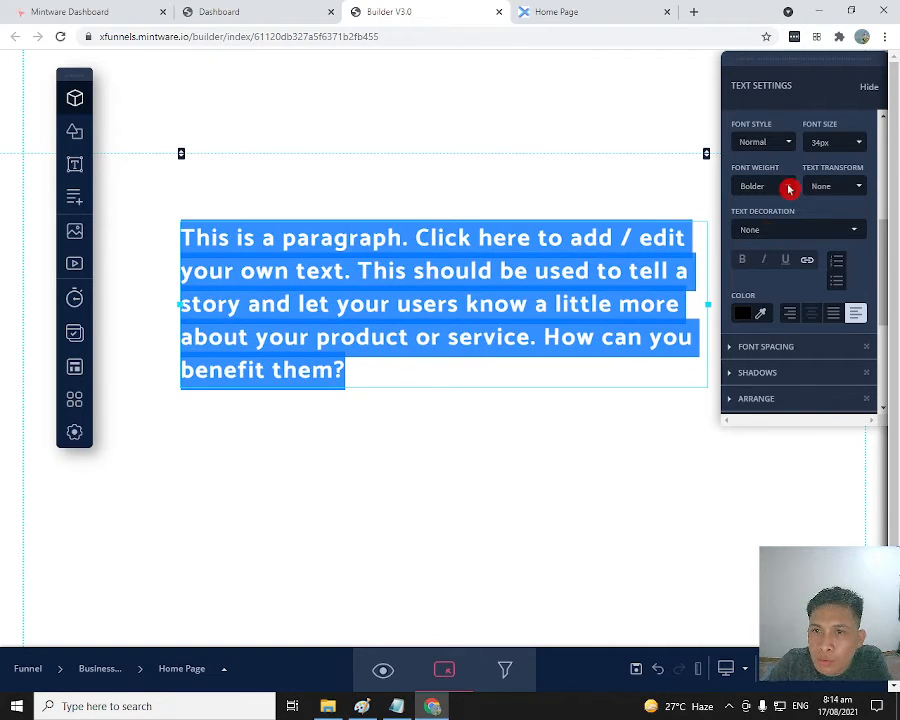
Step: Try font weights 600, 900 and 100 on the selected paragraph text and settle on 600
click(789, 187)
click(761, 306)
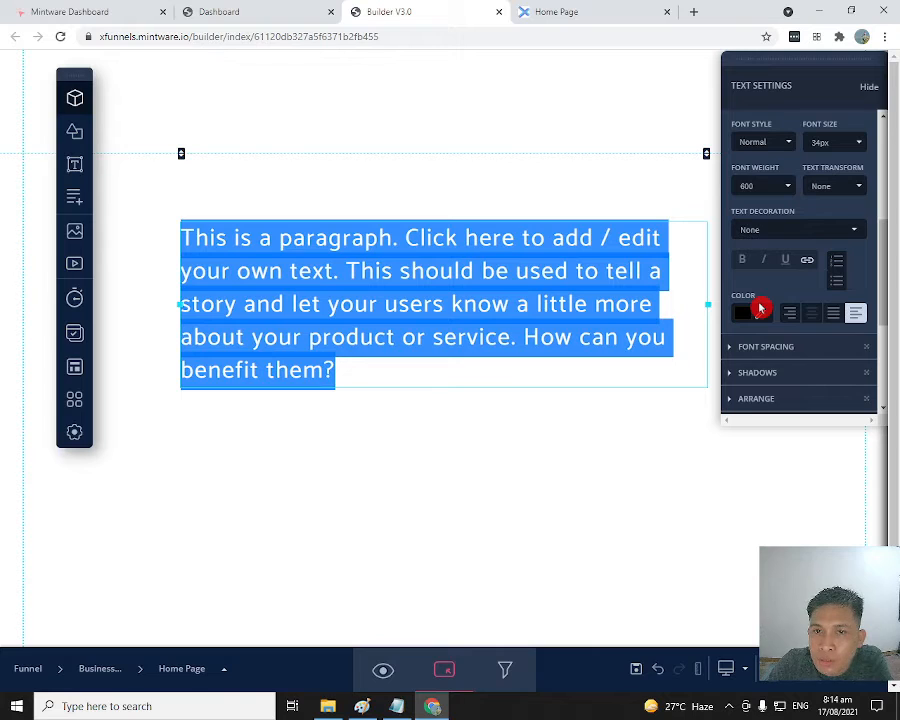
click(789, 191)
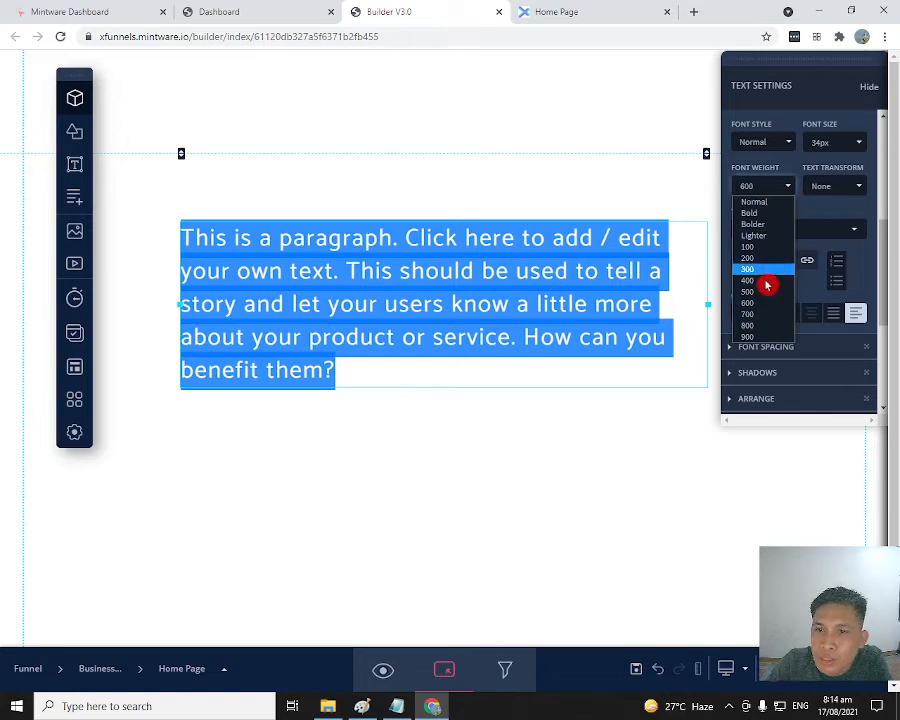
click(754, 336)
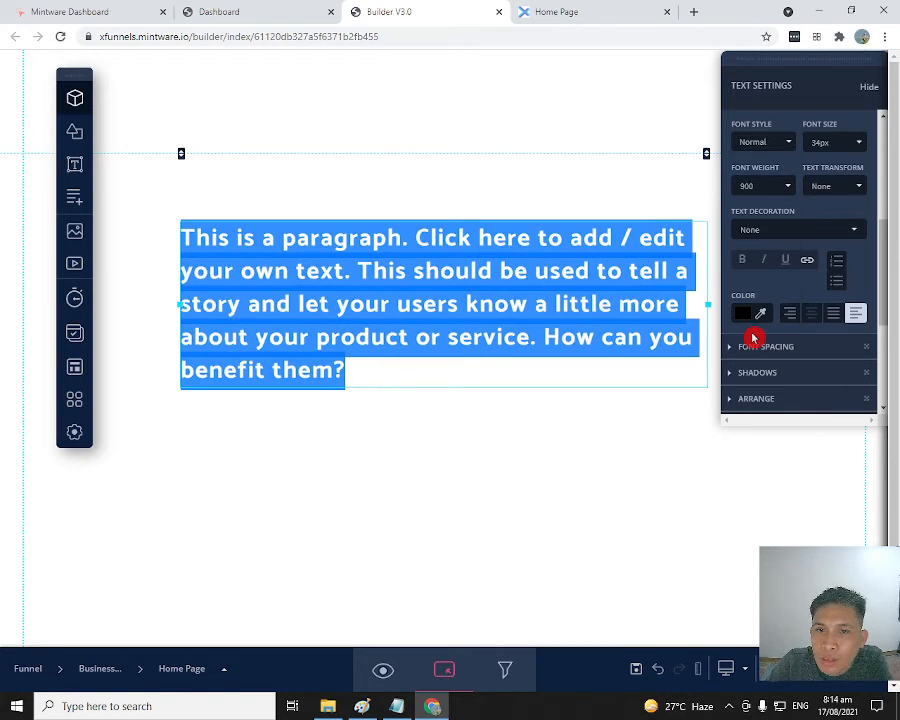
click(789, 191)
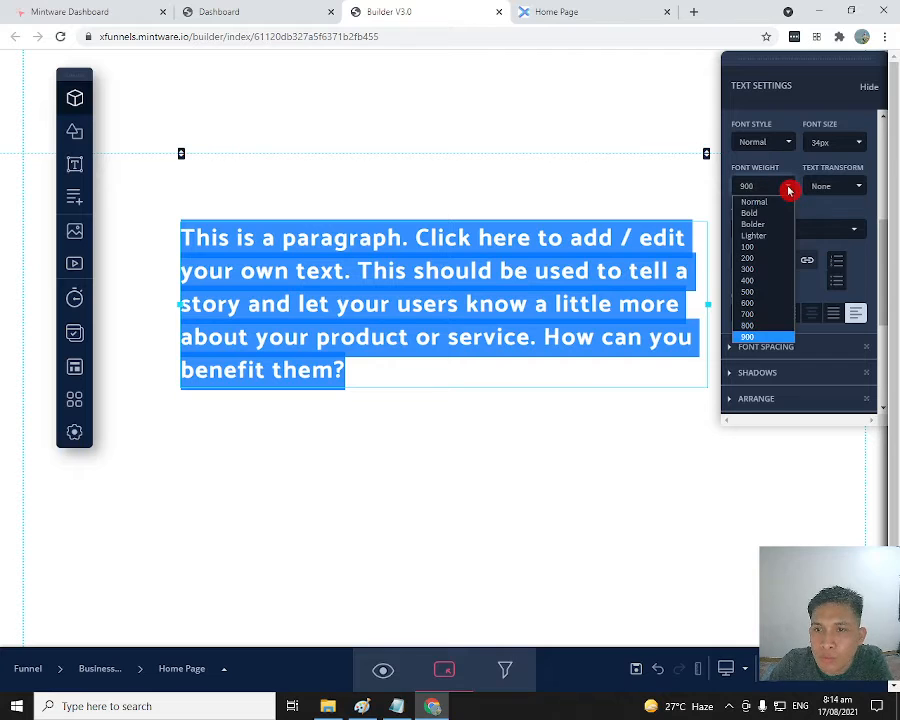
click(769, 254)
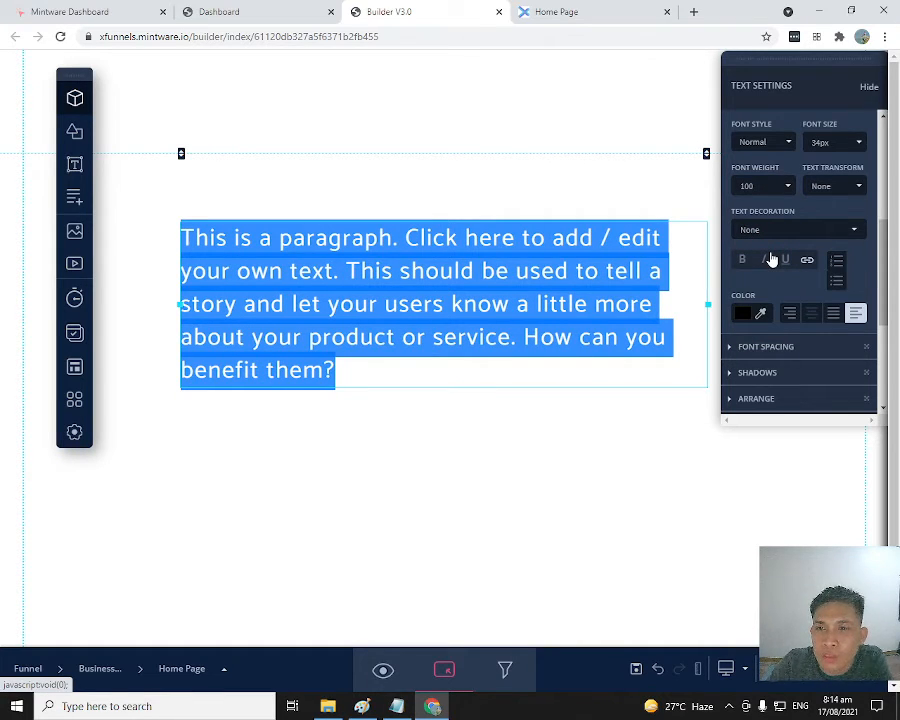
click(790, 189)
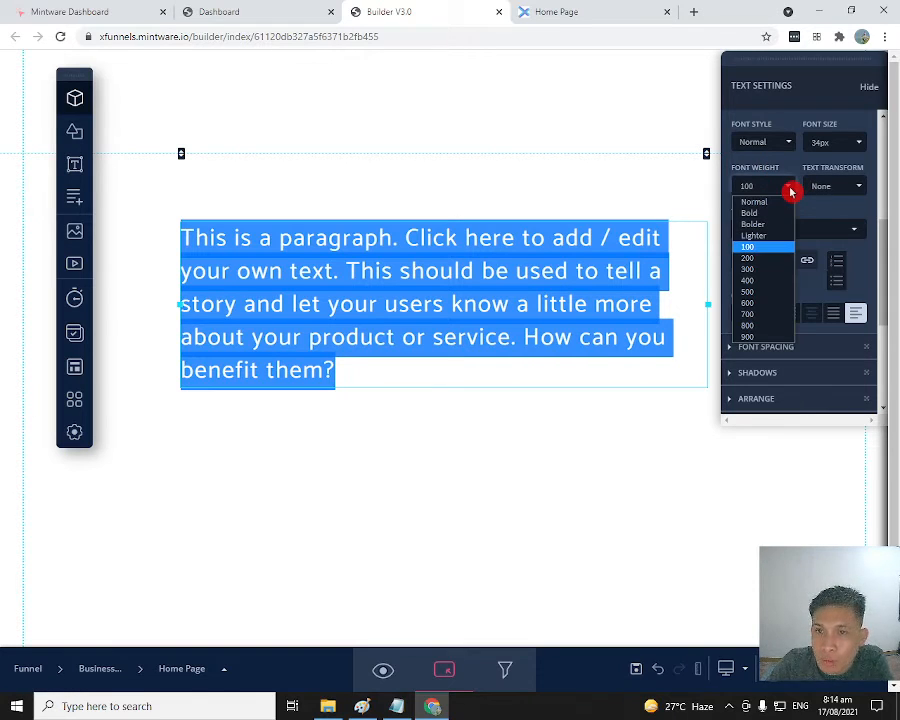
click(779, 303)
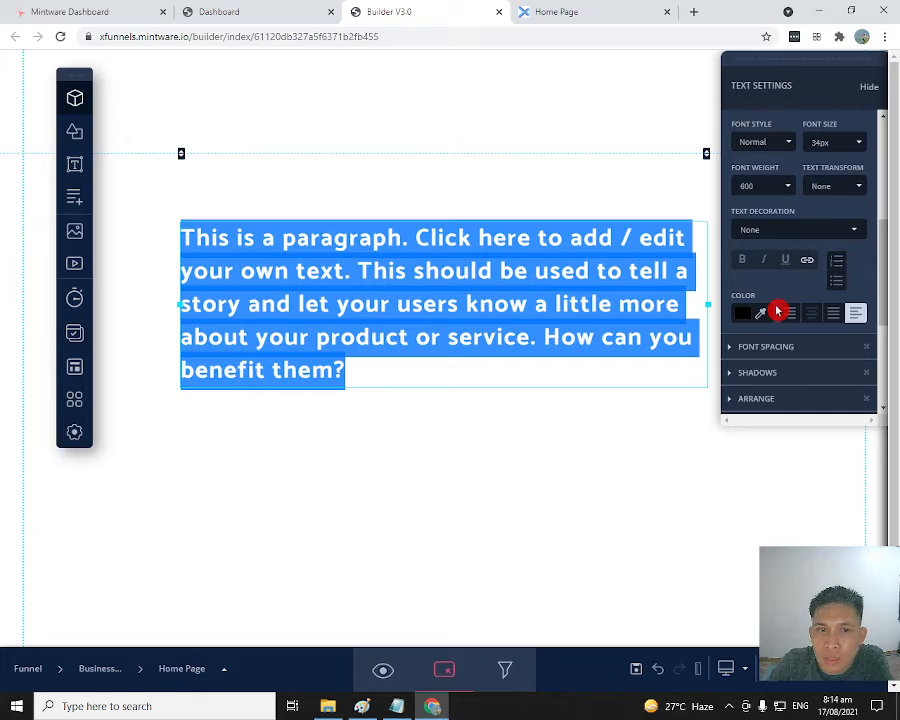
Step: Apply the Capitalize and Uppercase text transforms in turn to the selected text, and deselect the paragraph
click(864, 188)
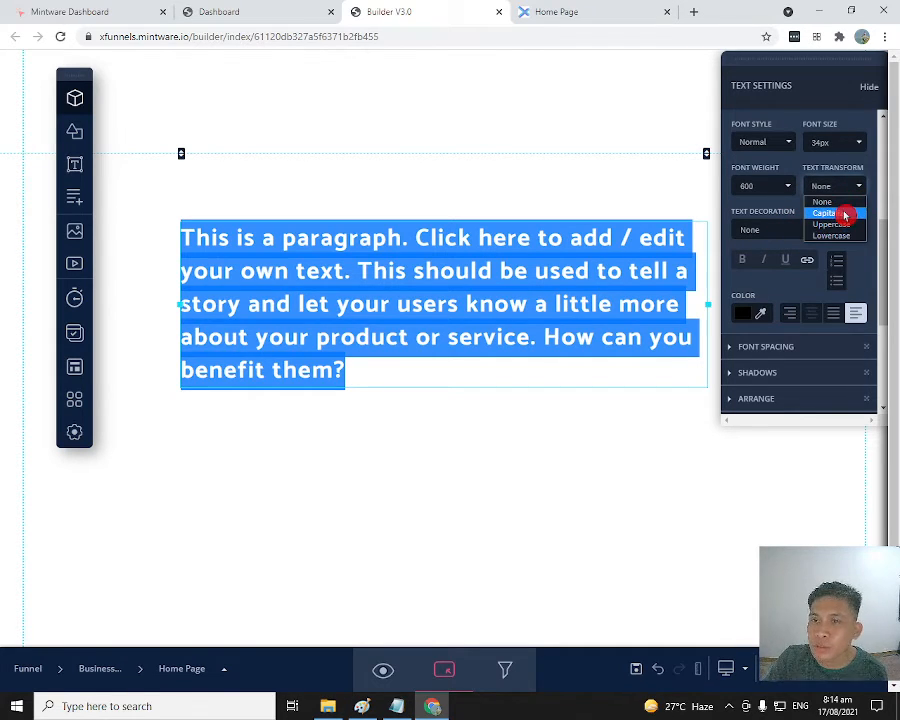
click(845, 214)
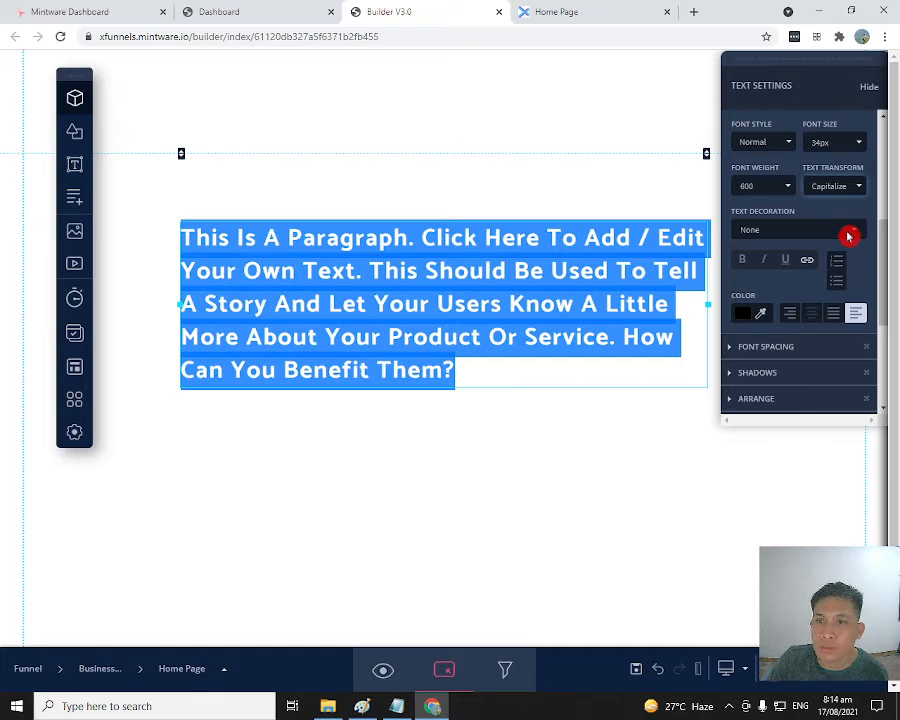
click(860, 189)
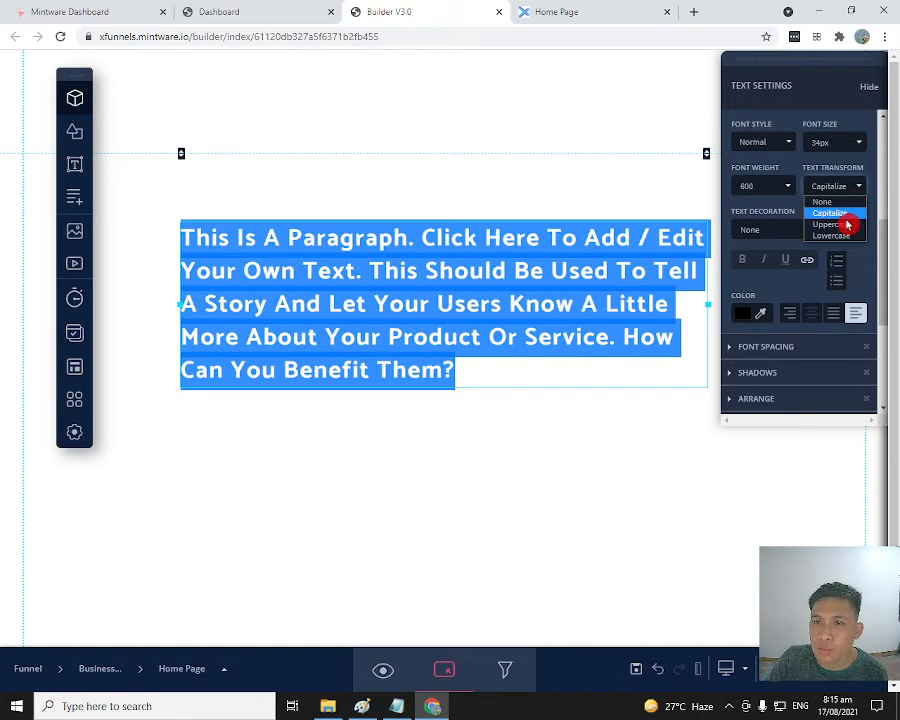
click(845, 225)
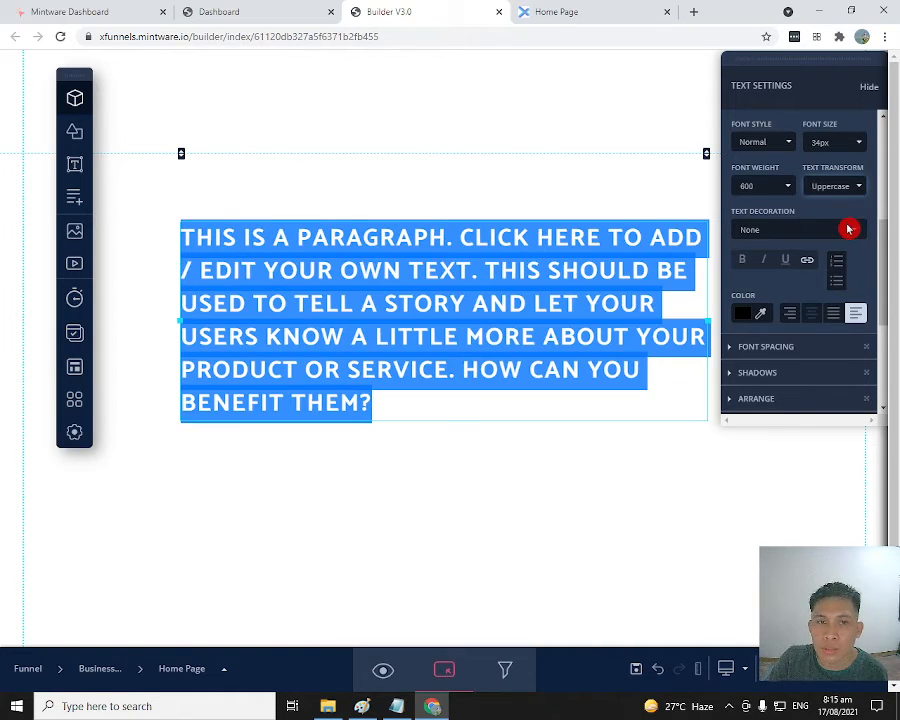
click(595, 149)
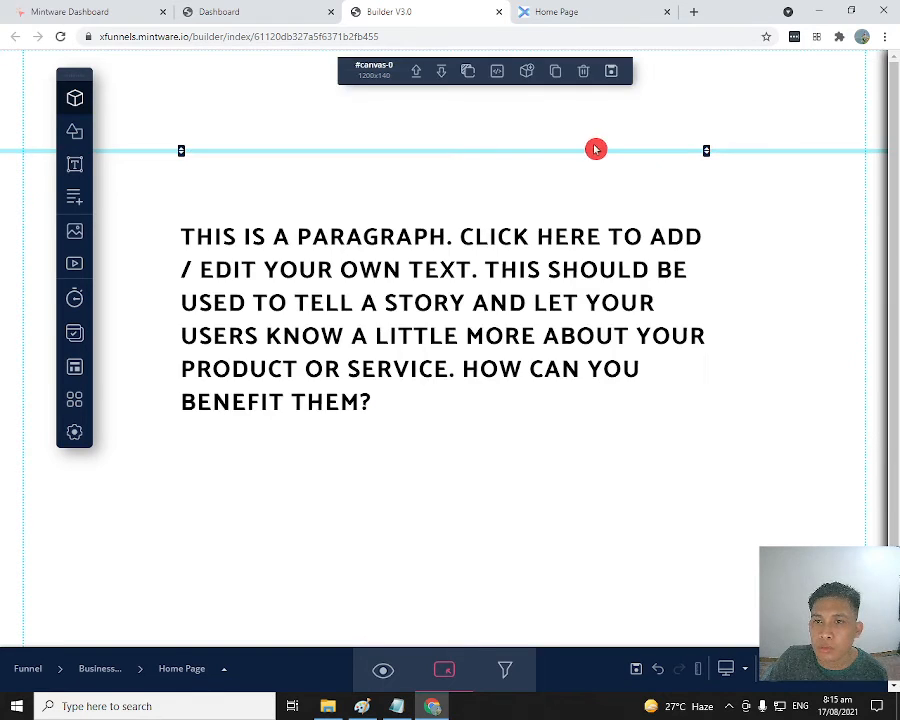
Step: Select the whole paragraph text and try the Lowercase and Capitalize text transforms on it
double_click(602, 276)
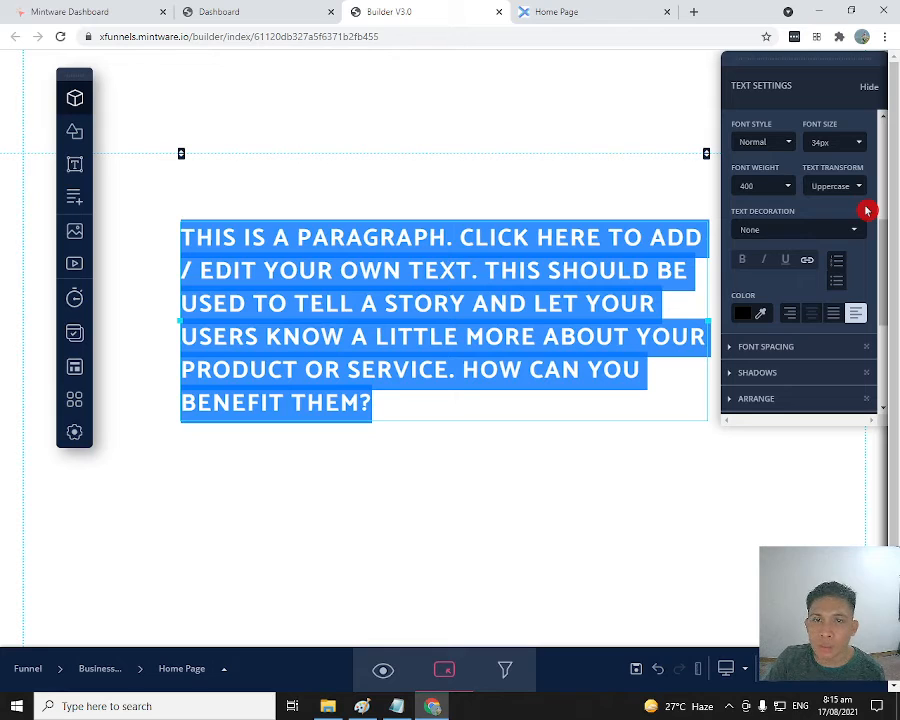
click(861, 191)
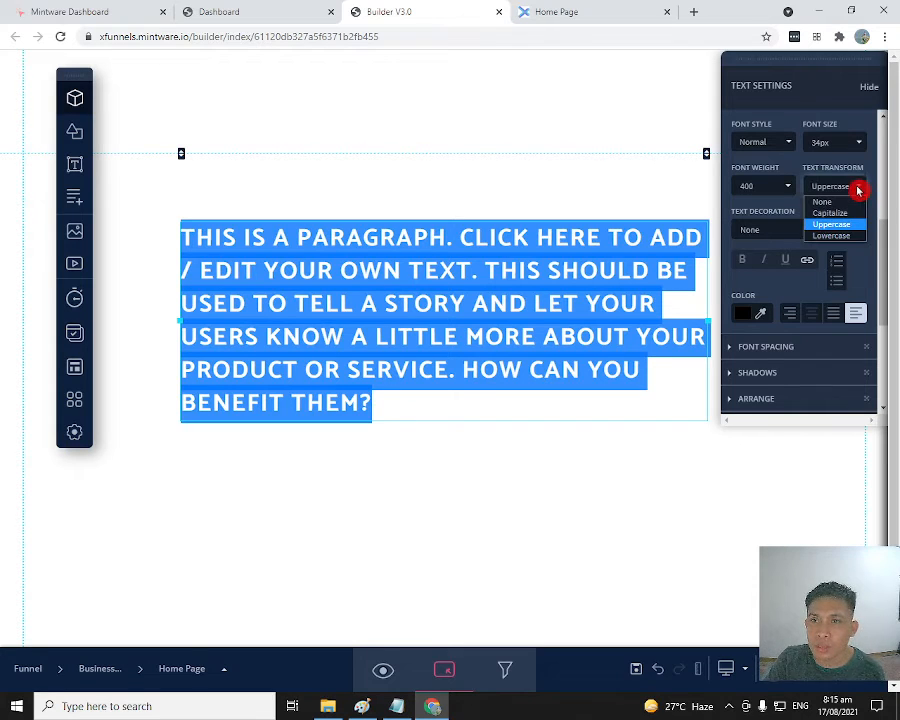
click(847, 237)
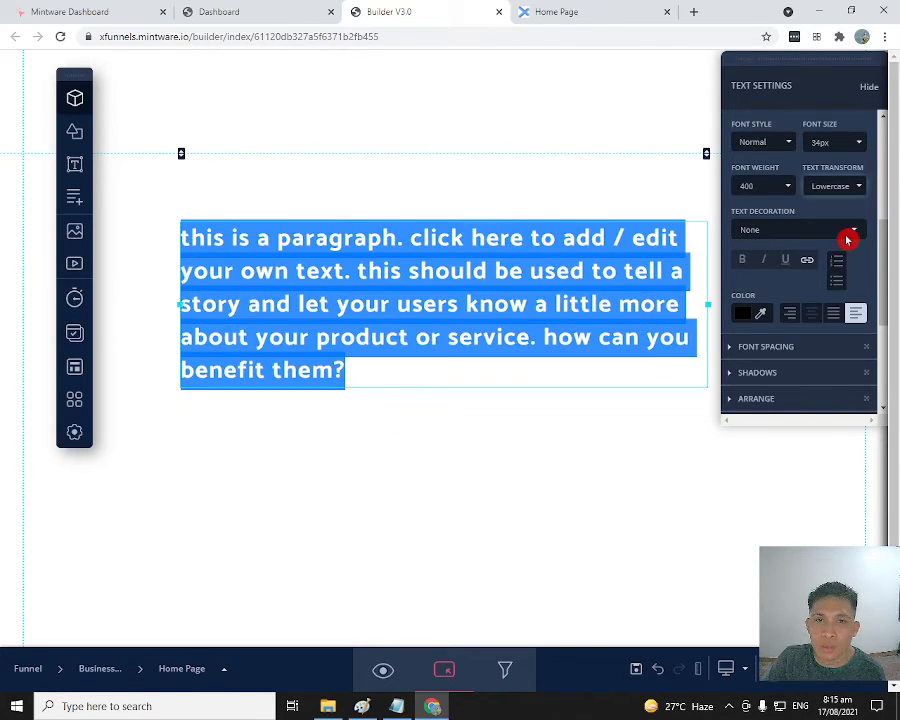
click(859, 188)
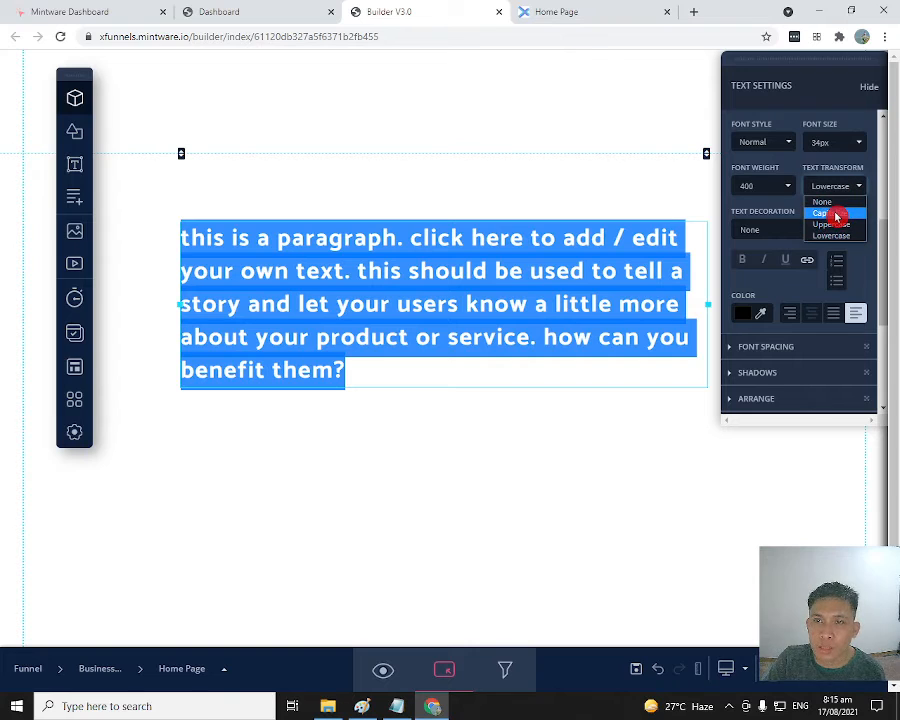
click(834, 213)
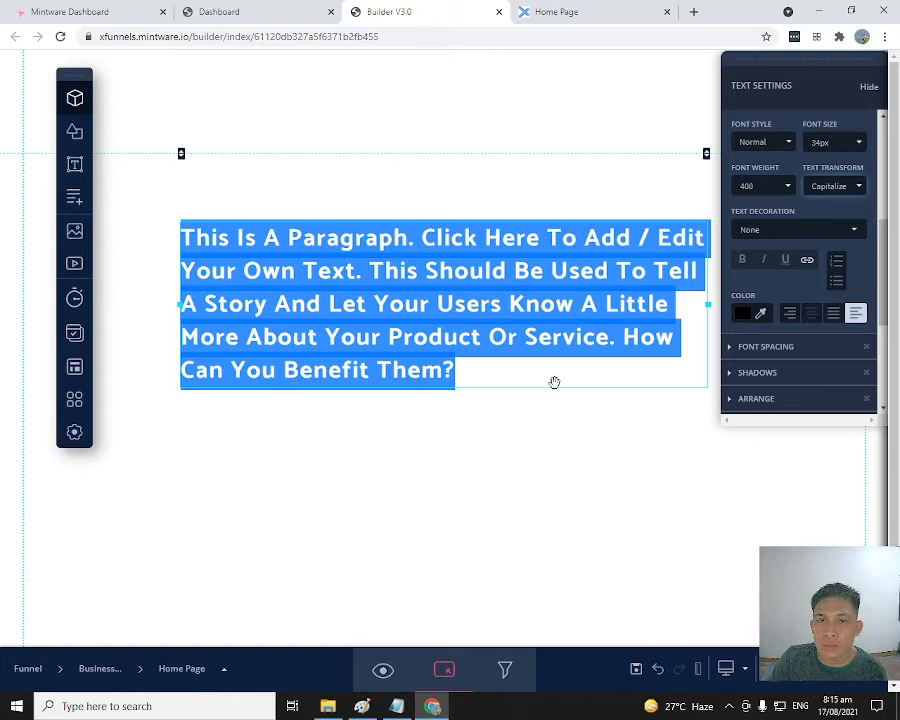
Step: Set the selected text's transform to Uppercase and deselect the paragraph
click(861, 190)
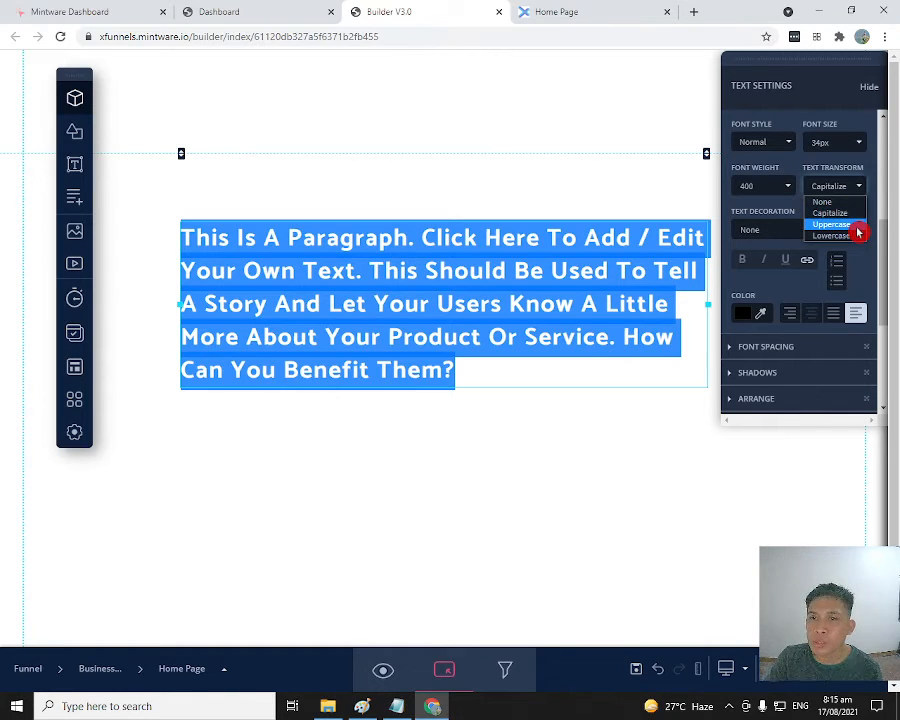
click(858, 232)
click(627, 498)
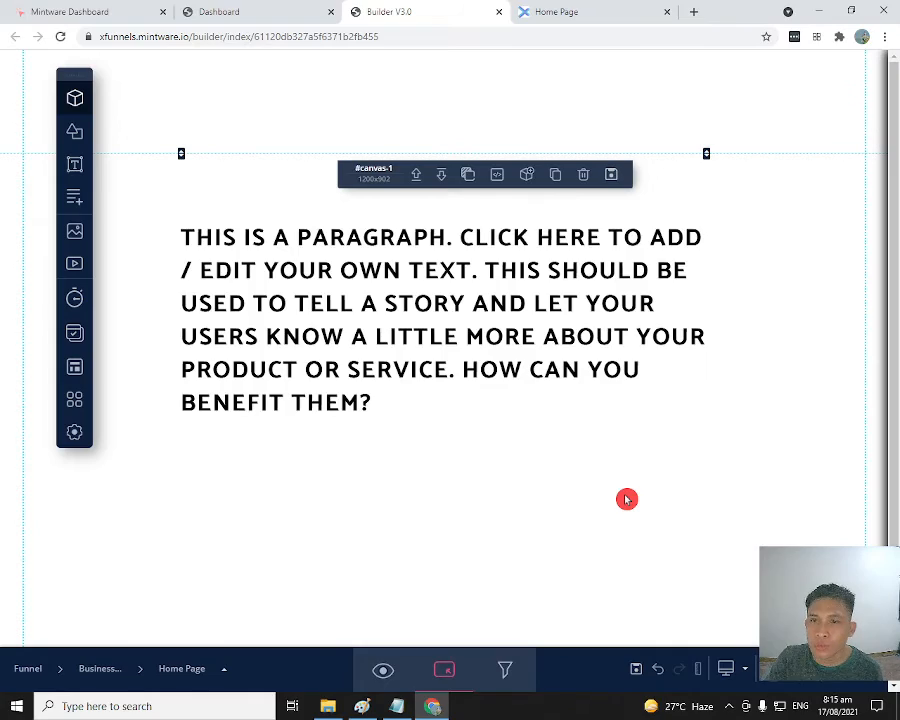
Step: Select the paragraph and try the Underline, Overline and Line-through text decorations on it
click(598, 333)
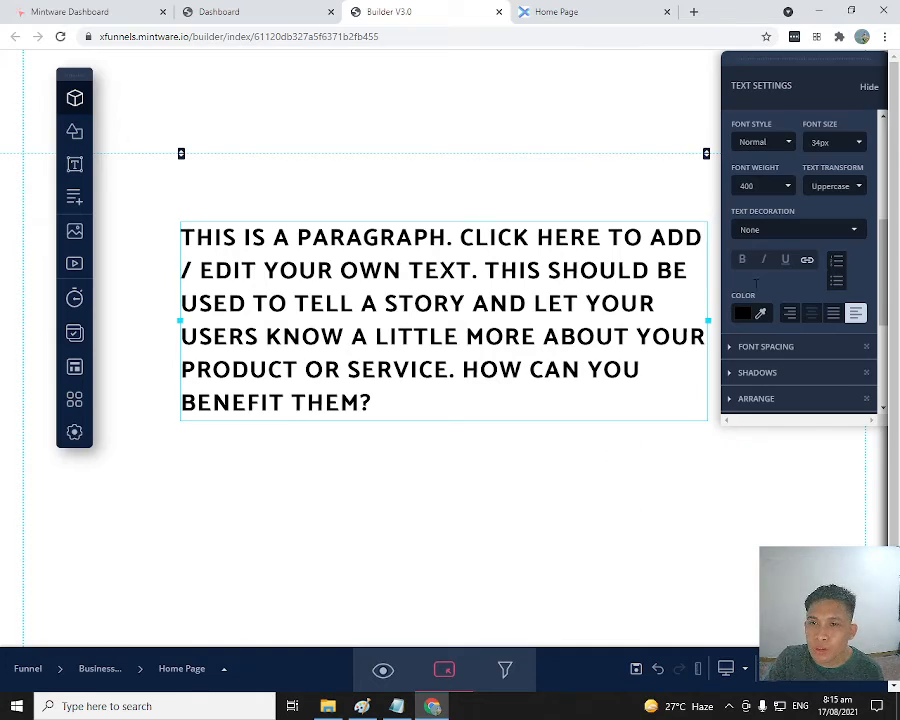
click(751, 232)
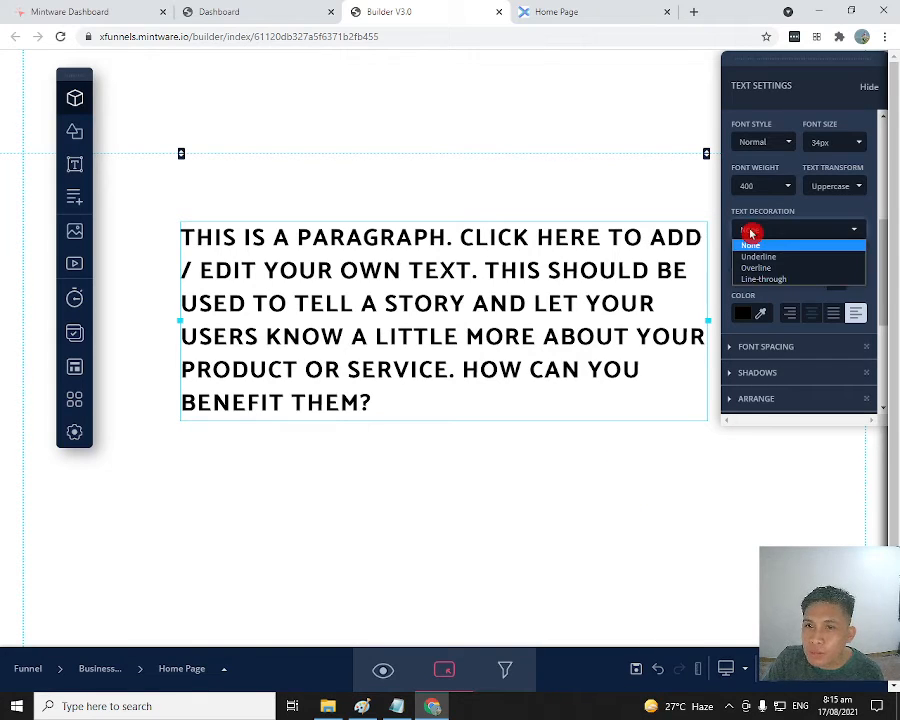
click(788, 262)
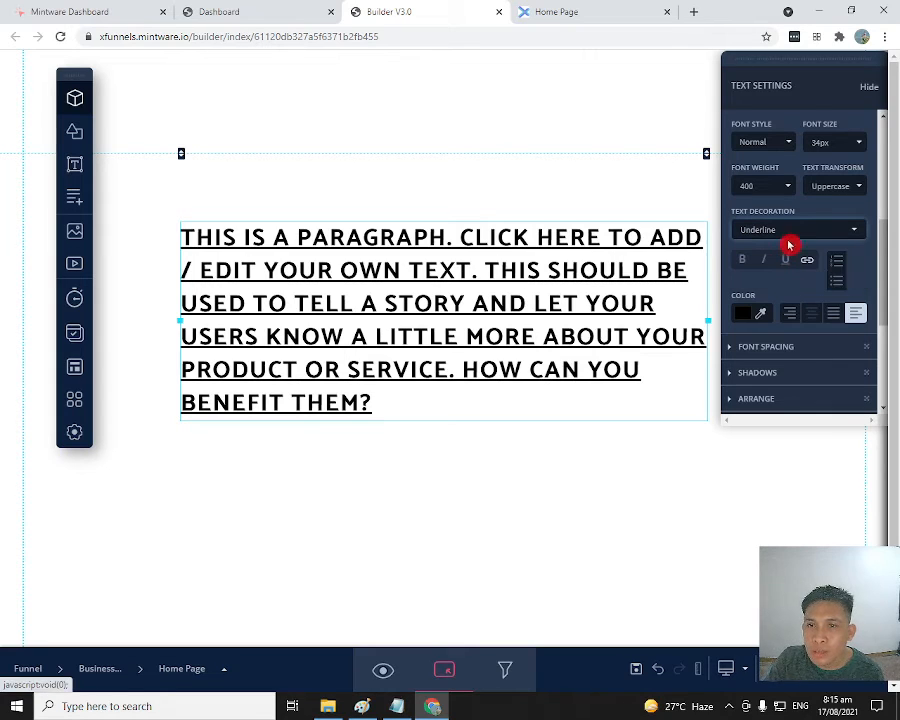
click(797, 235)
click(790, 268)
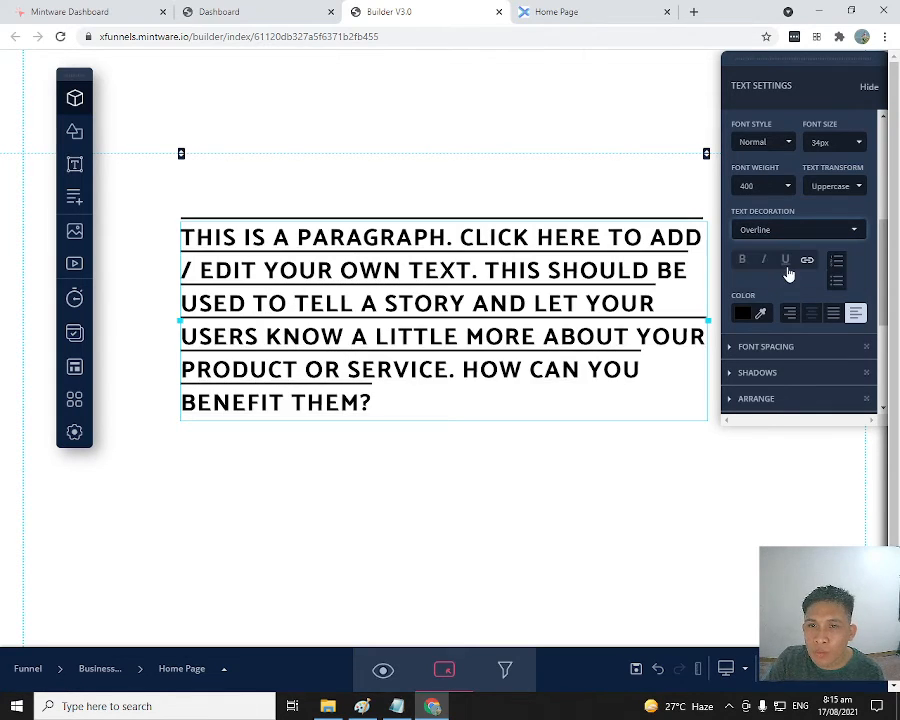
click(792, 232)
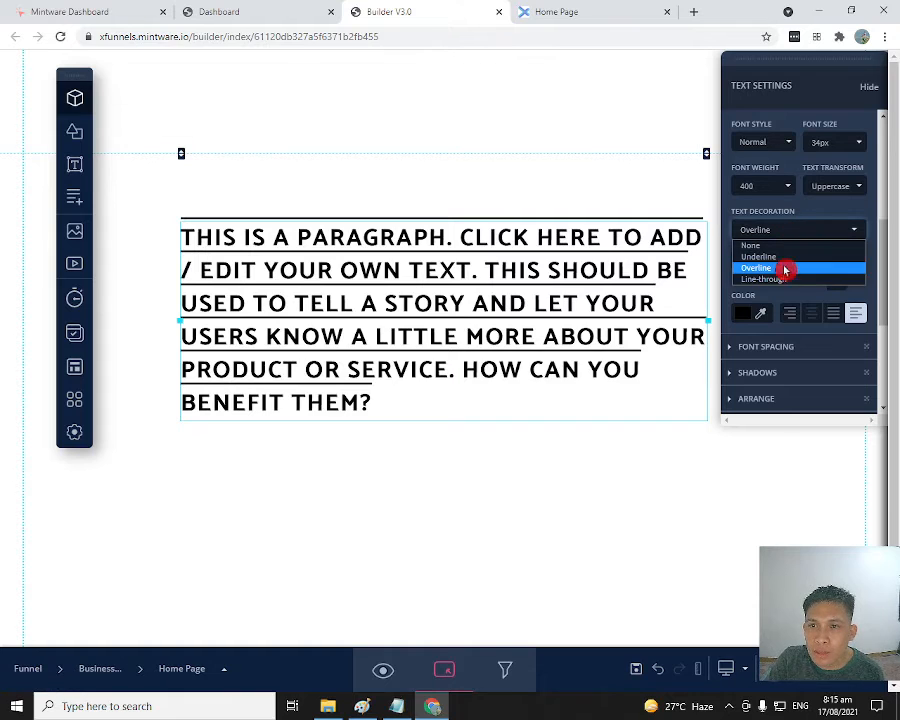
click(783, 284)
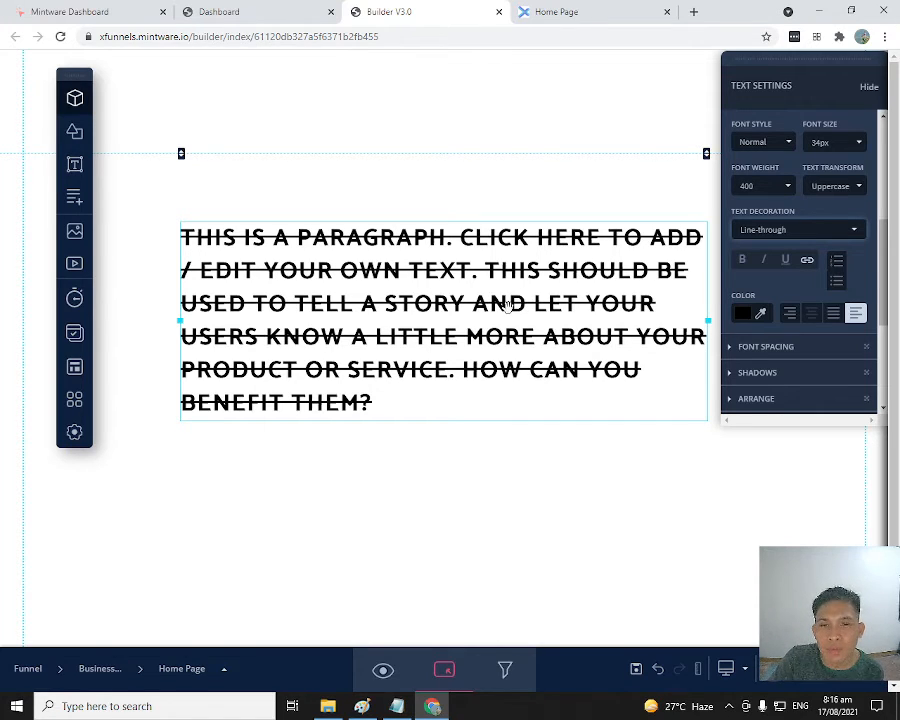
Step: Reapply the Line-through decoration to the paragraph, shift the text settings panel and deselect the paragraph
click(775, 287)
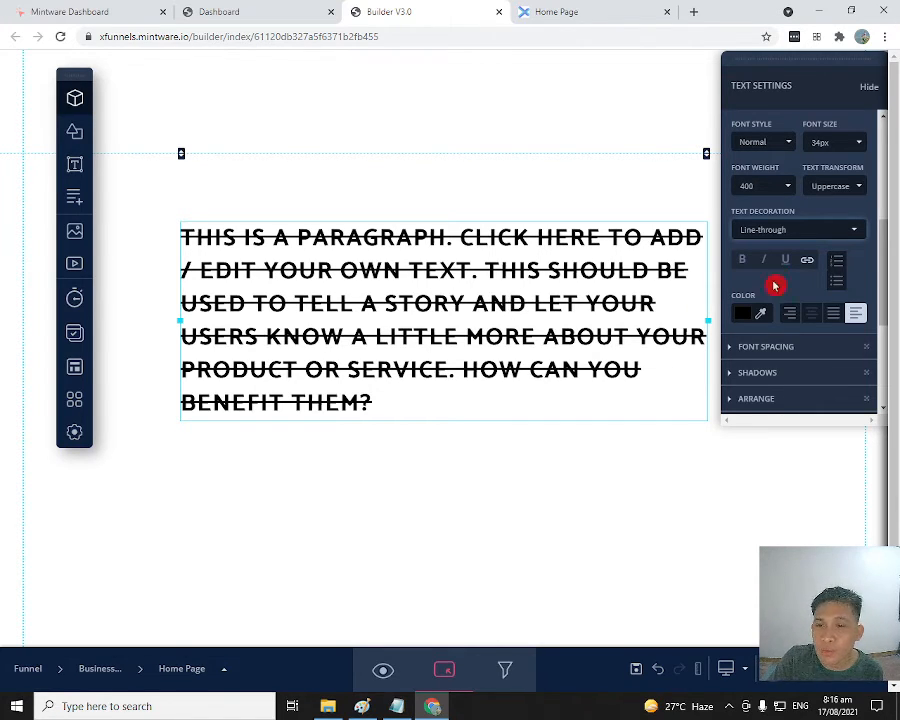
click(779, 232)
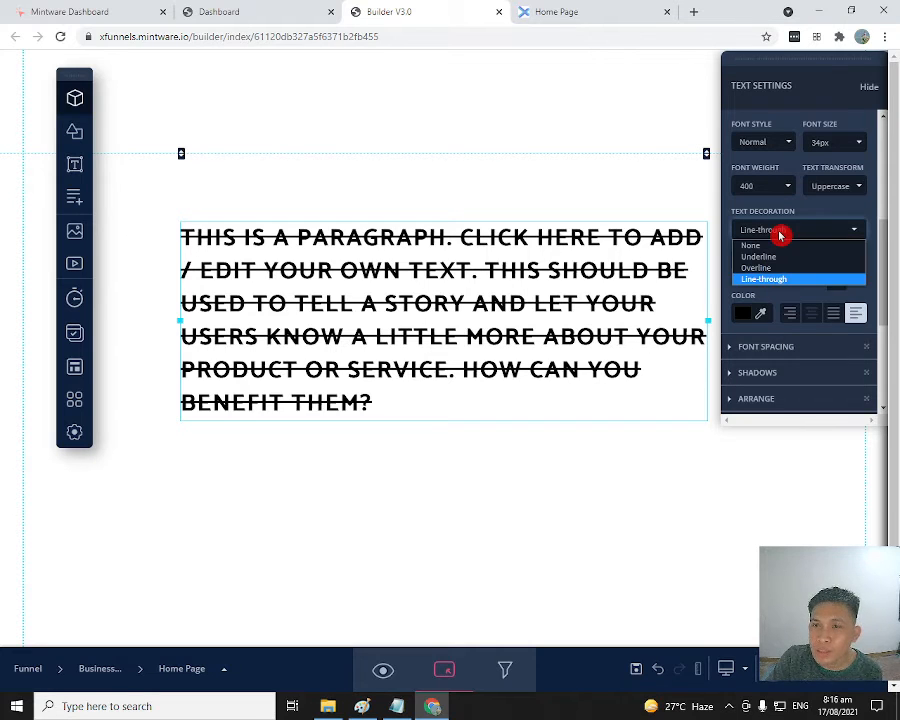
click(797, 280)
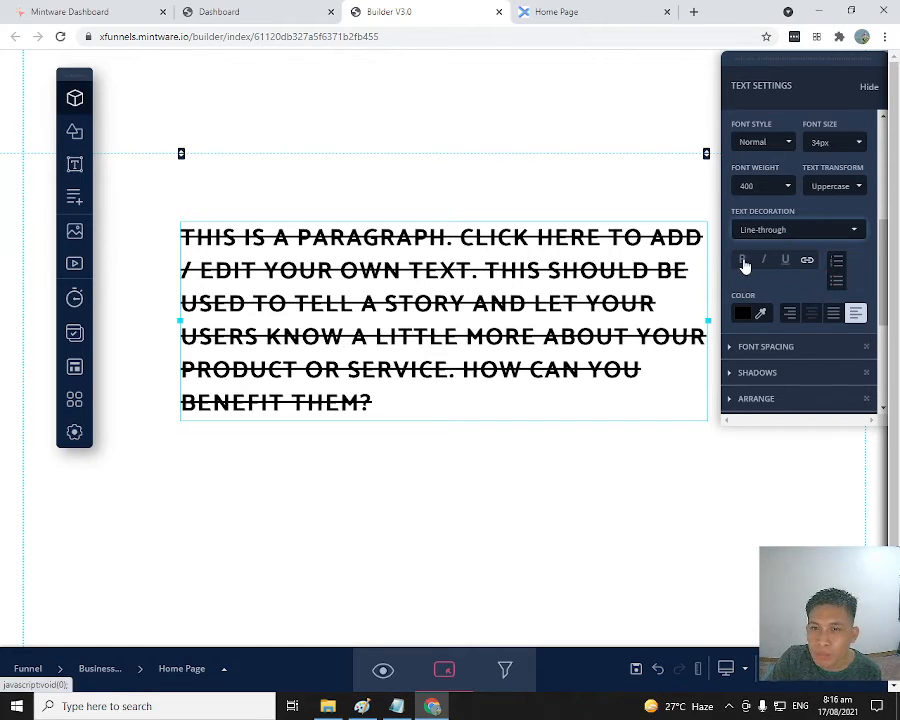
drag(745, 266, 778, 240)
click(700, 262)
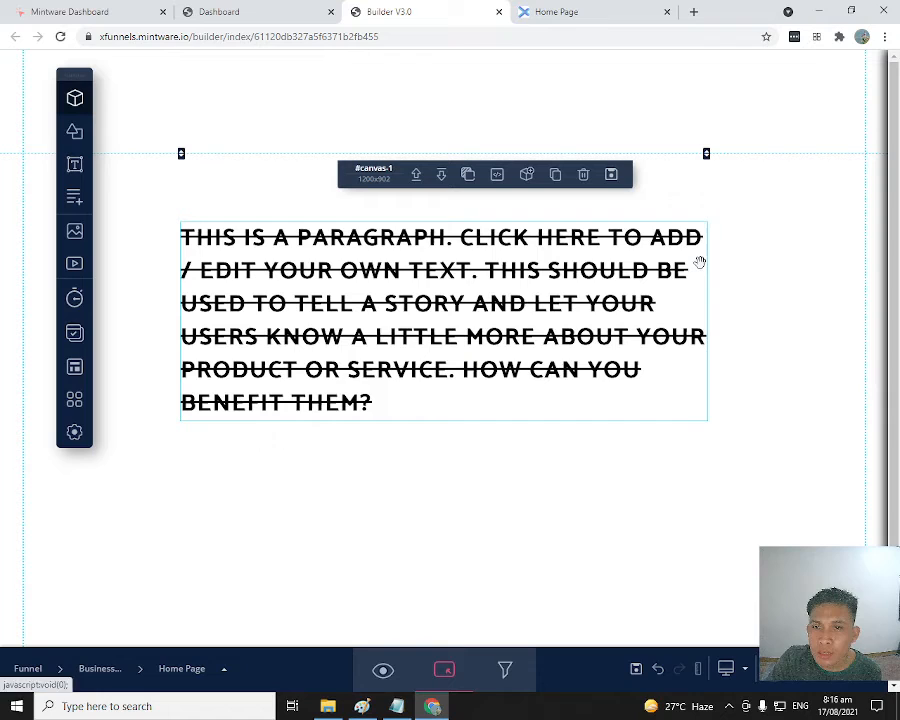
Step: Reselect the paragraph and set its text decoration to None
click(595, 301)
click(794, 204)
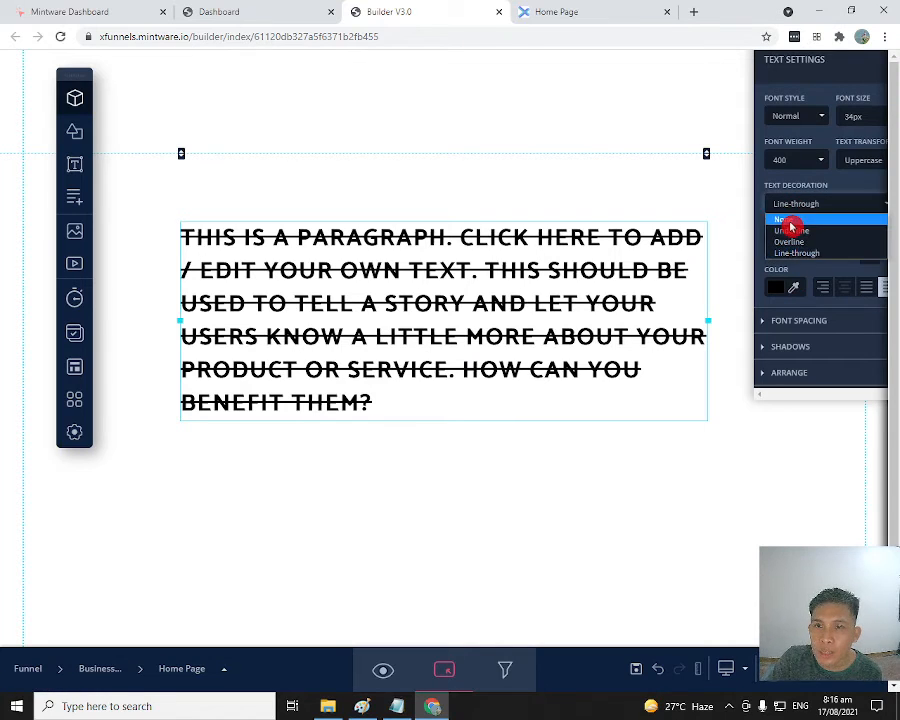
click(794, 218)
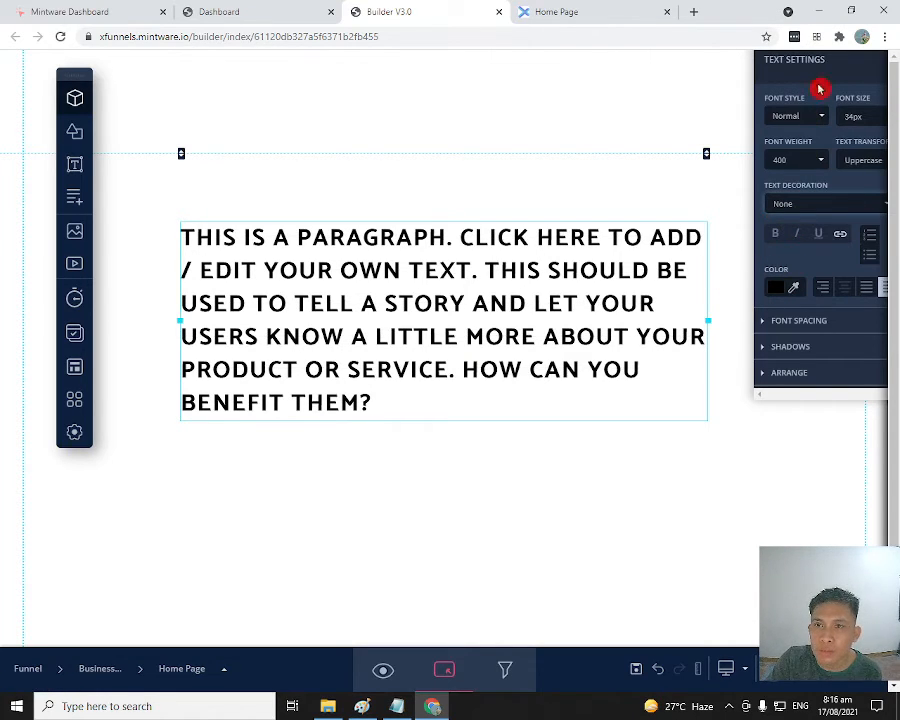
Step: Reposition the text settings panel fully in view and shift the paragraph box left so the panel does not cover it
drag(834, 76, 780, 122)
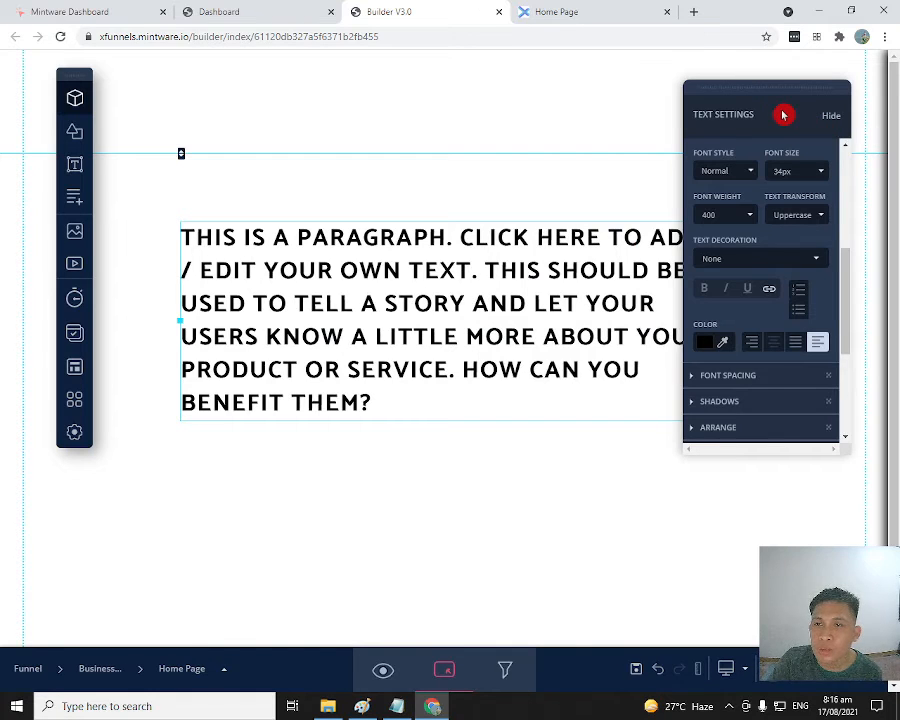
mouse_move(783, 115)
mouse_down()
mouse_move(761, 147)
mouse_move(792, 120)
mouse_up()
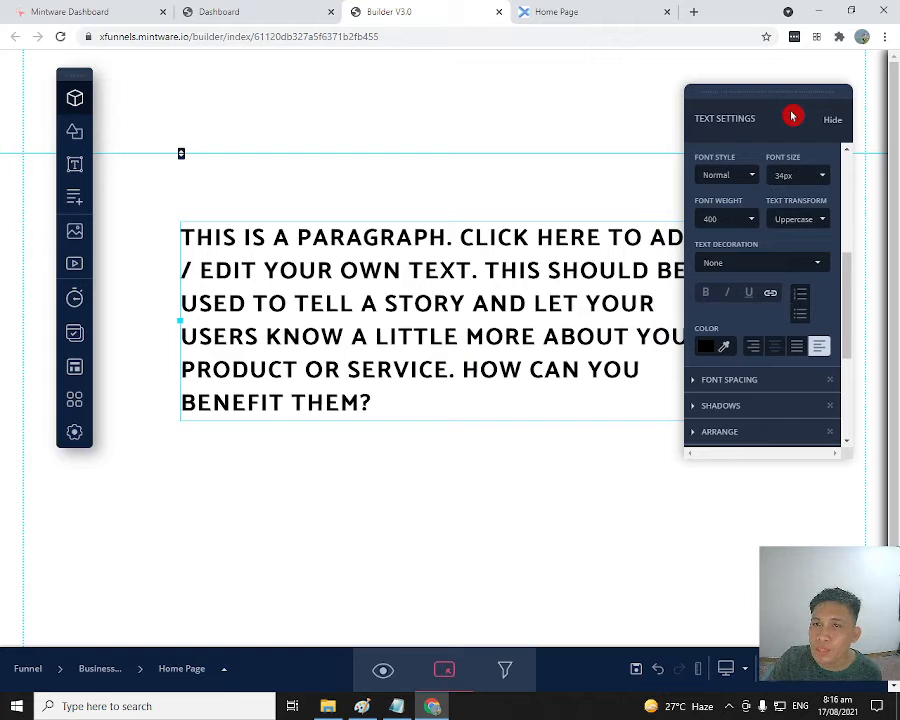
drag(792, 117, 759, 200)
click(762, 205)
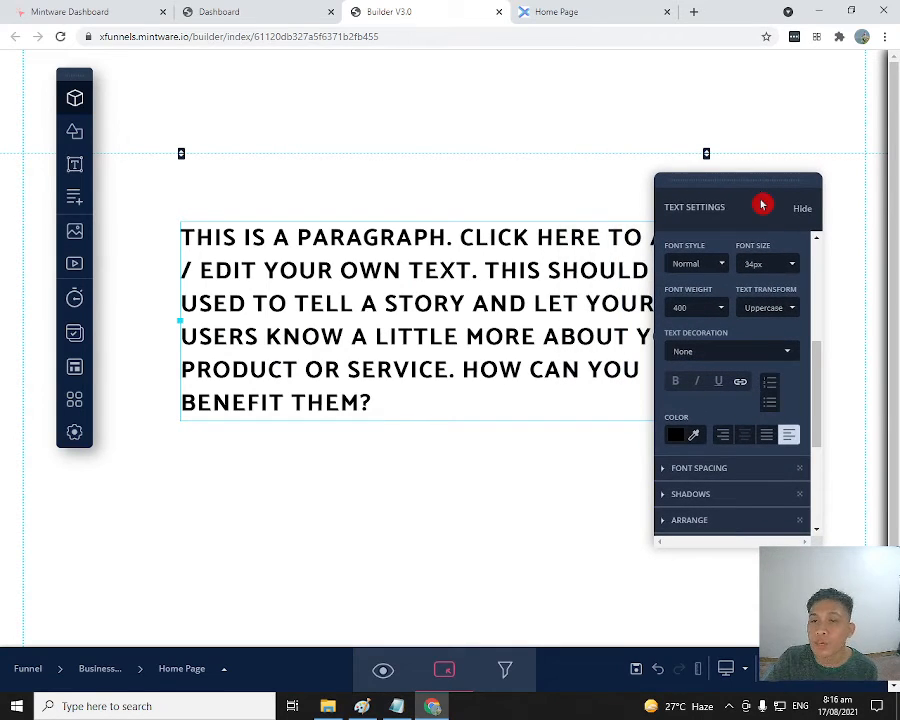
drag(762, 205, 795, 101)
drag(553, 260, 482, 253)
click(722, 297)
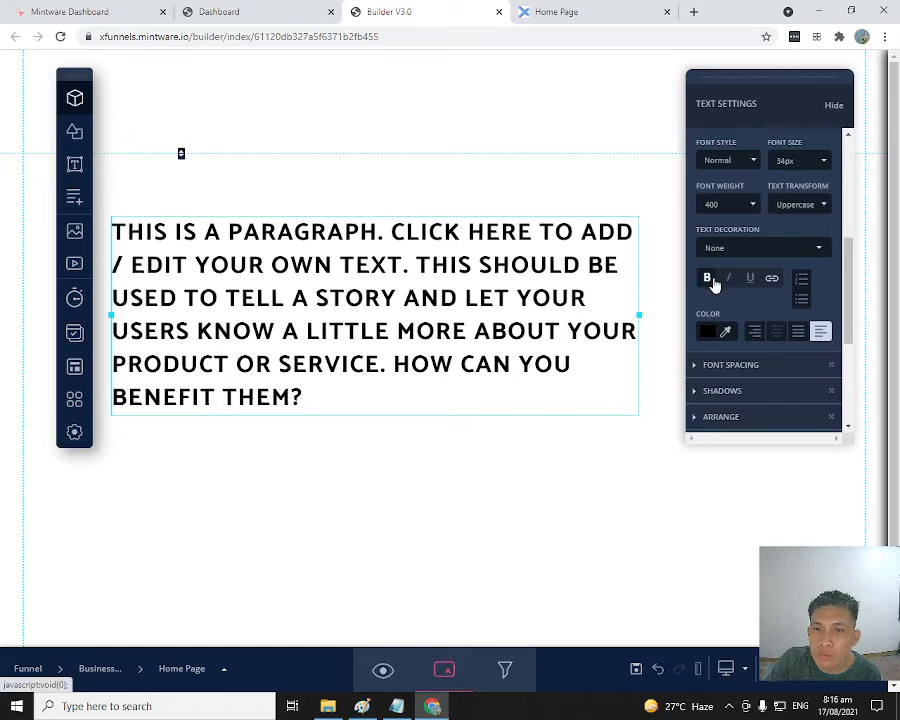
Step: Select the entire paragraph text, toggle its bold off and on again, and apply italic and underline formatting
double_click(585, 272)
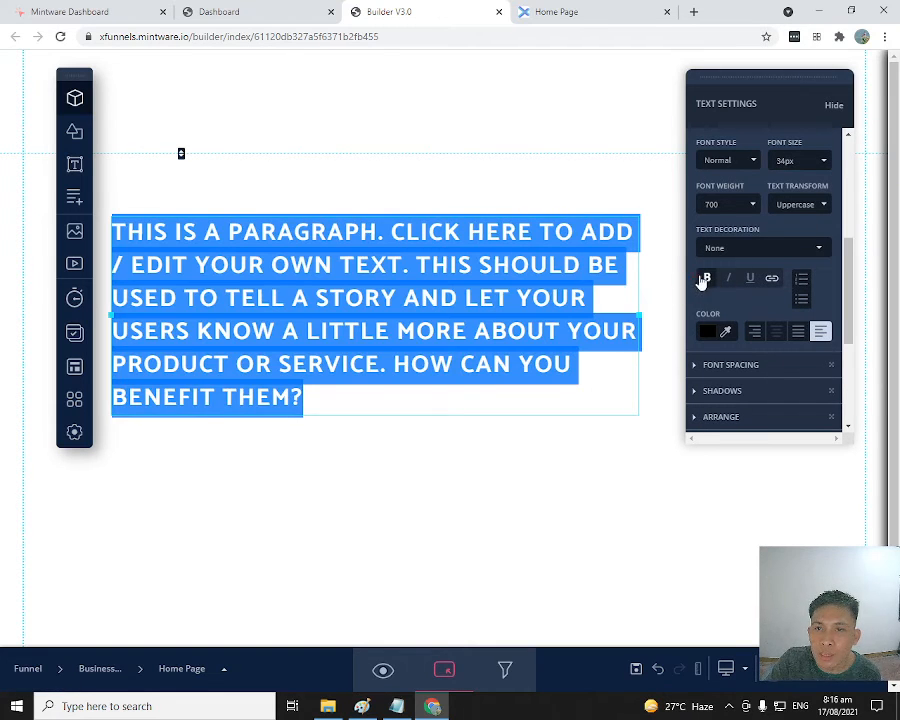
click(707, 279)
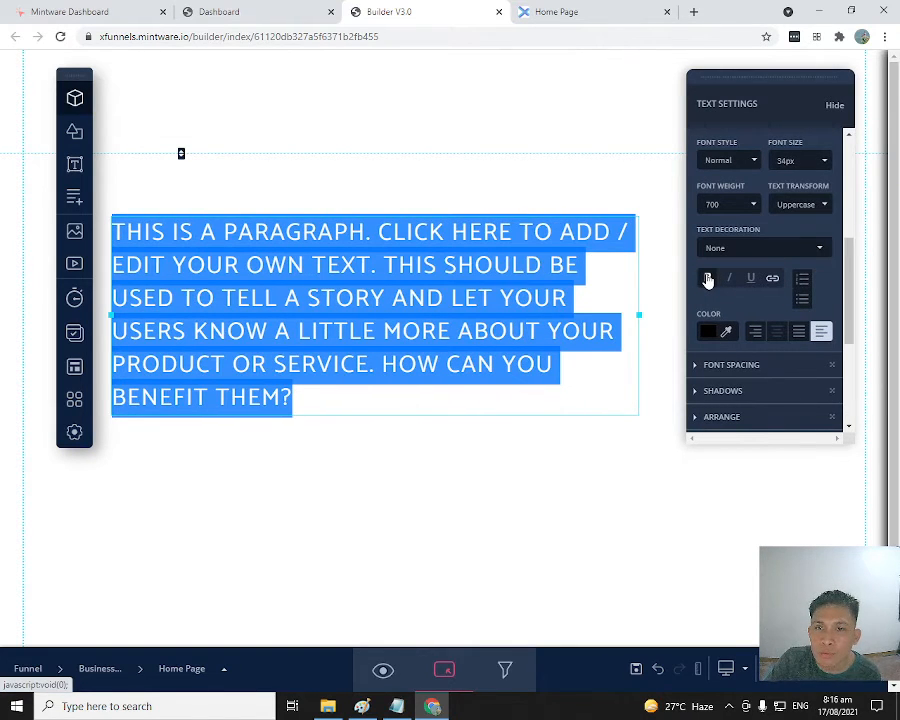
click(707, 279)
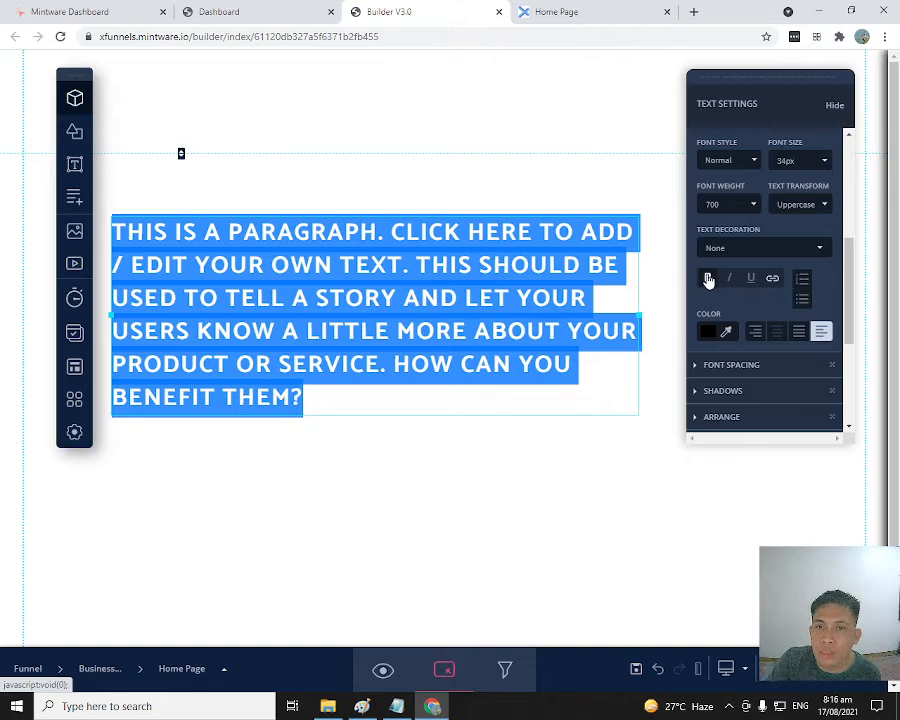
click(730, 282)
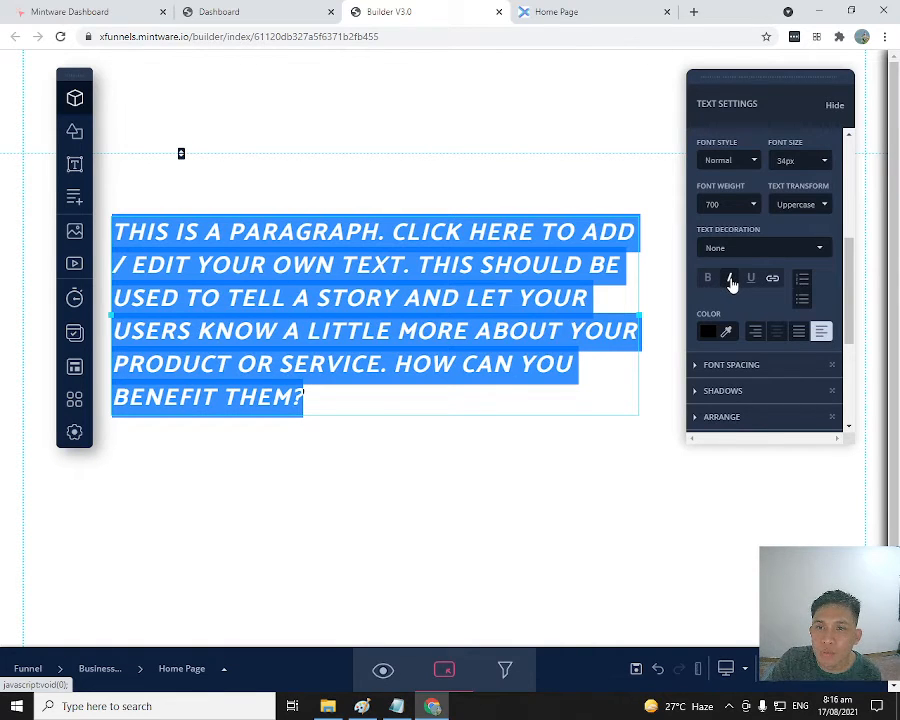
click(752, 282)
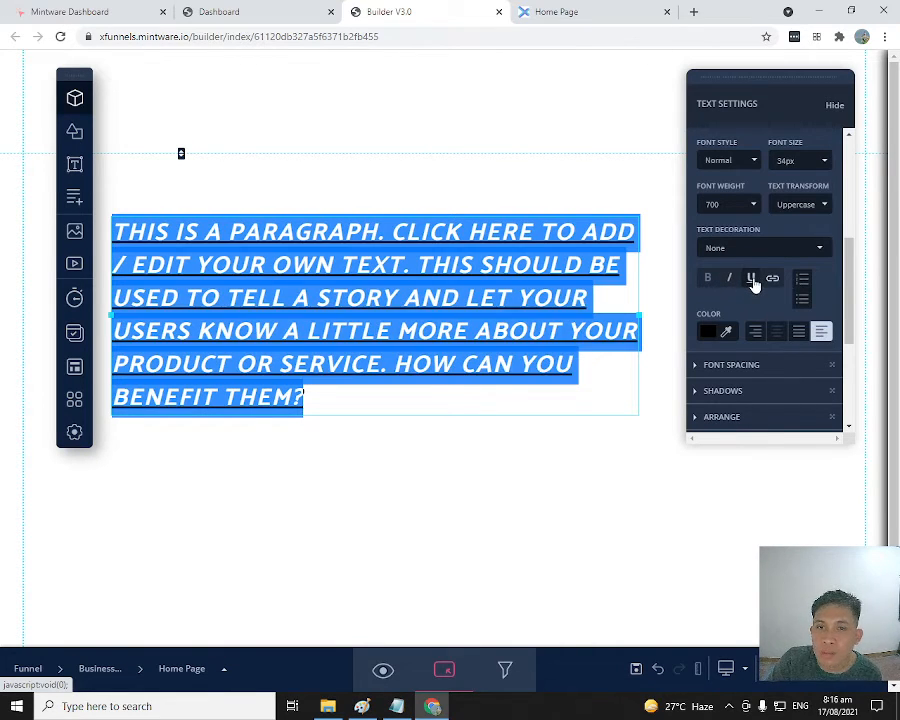
Step: Add a link to google.com on the whole paragraph and publish the page
click(772, 281)
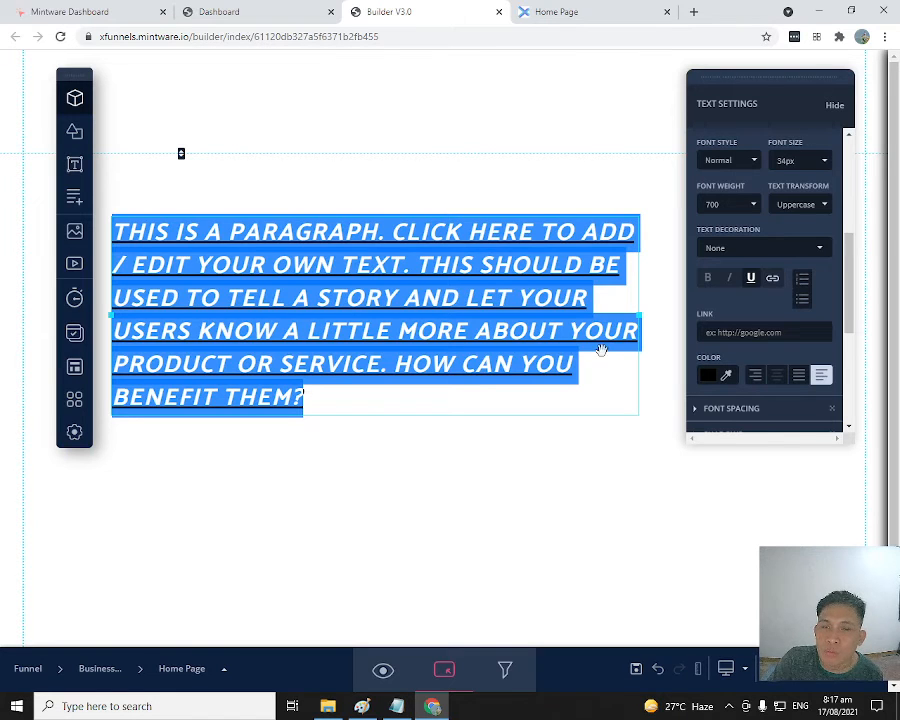
click(583, 264)
key(ctrl+a)
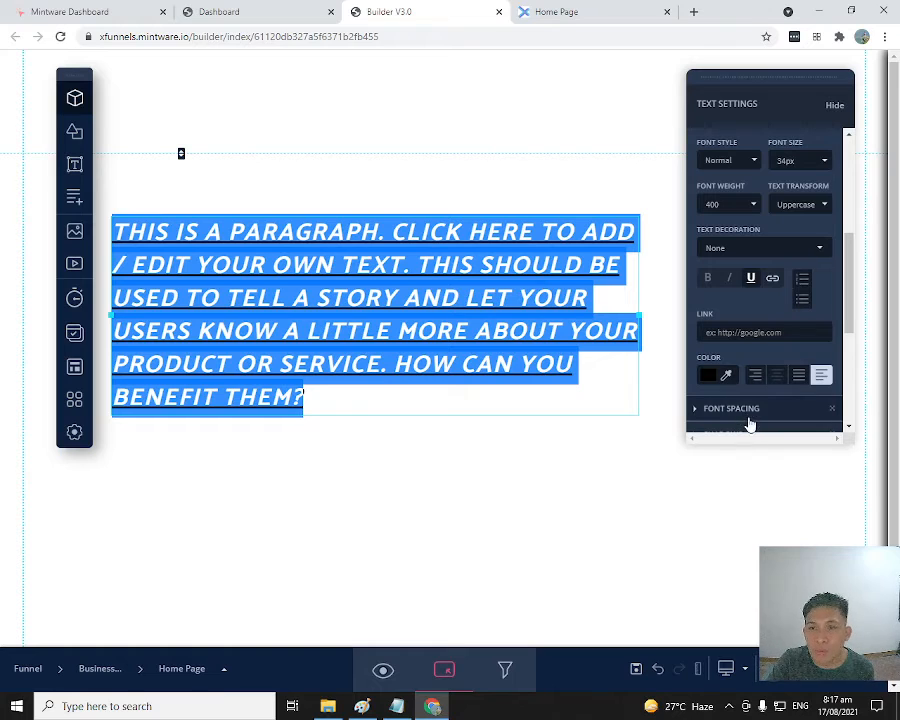
click(764, 333)
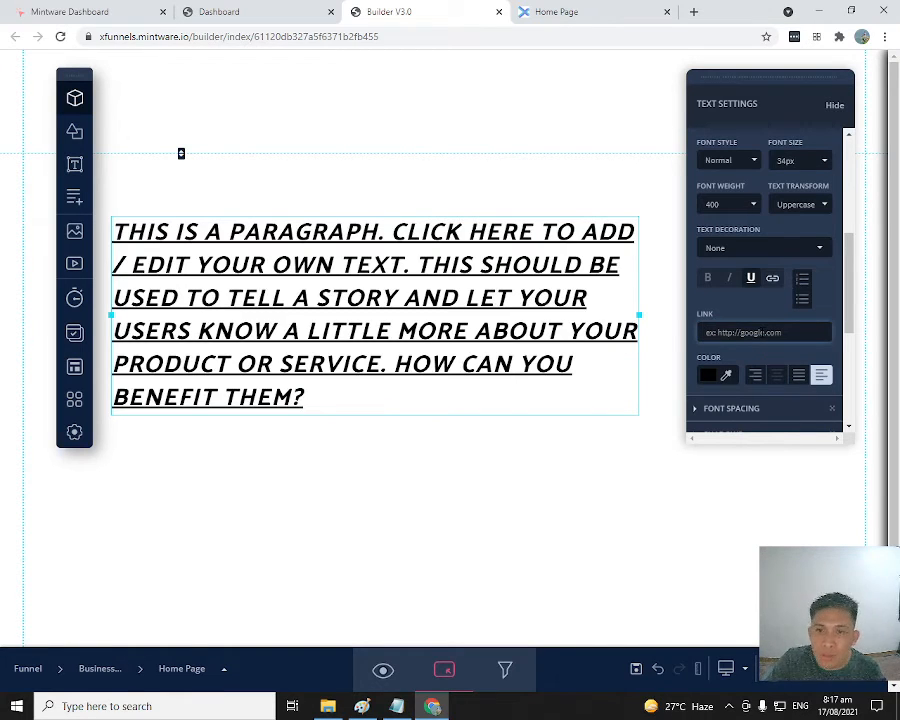
text(a)
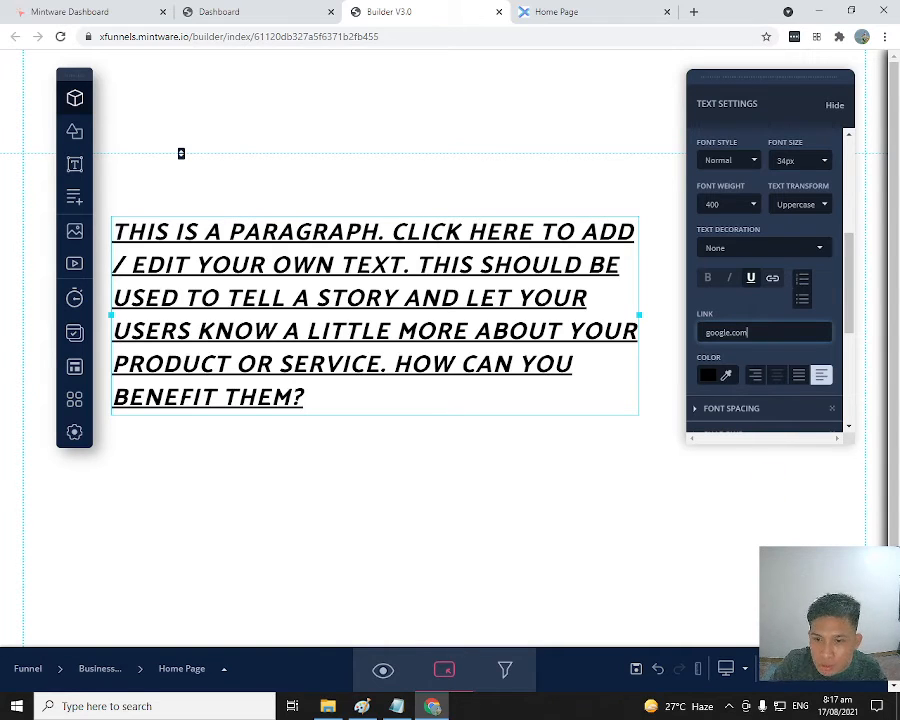
click(815, 668)
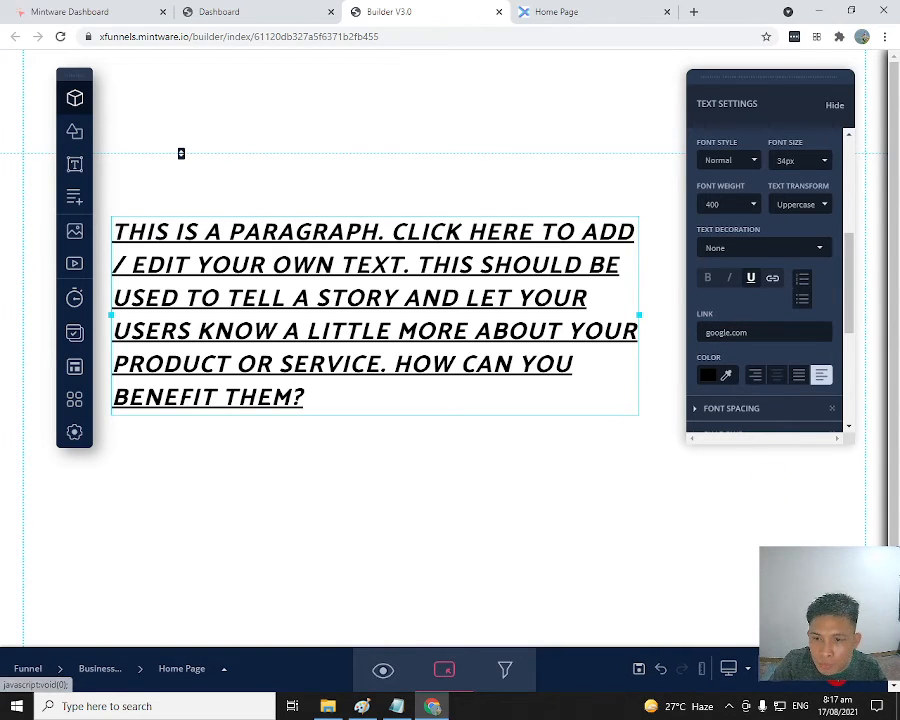
Step: Reload the live home page, follow the paragraph's link to test it, and return to the builder
click(578, 18)
click(60, 36)
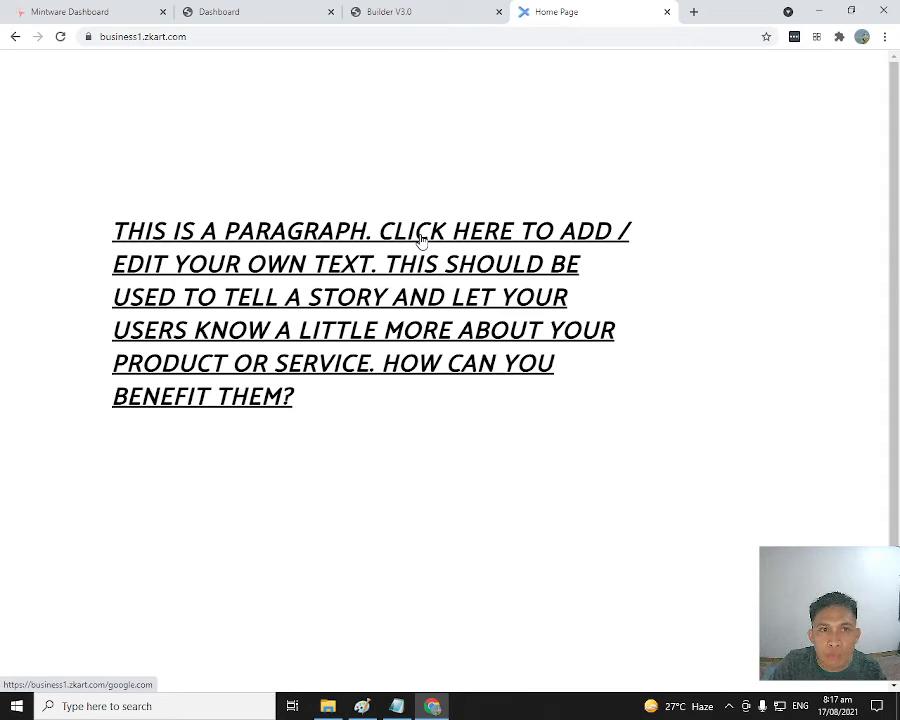
click(421, 240)
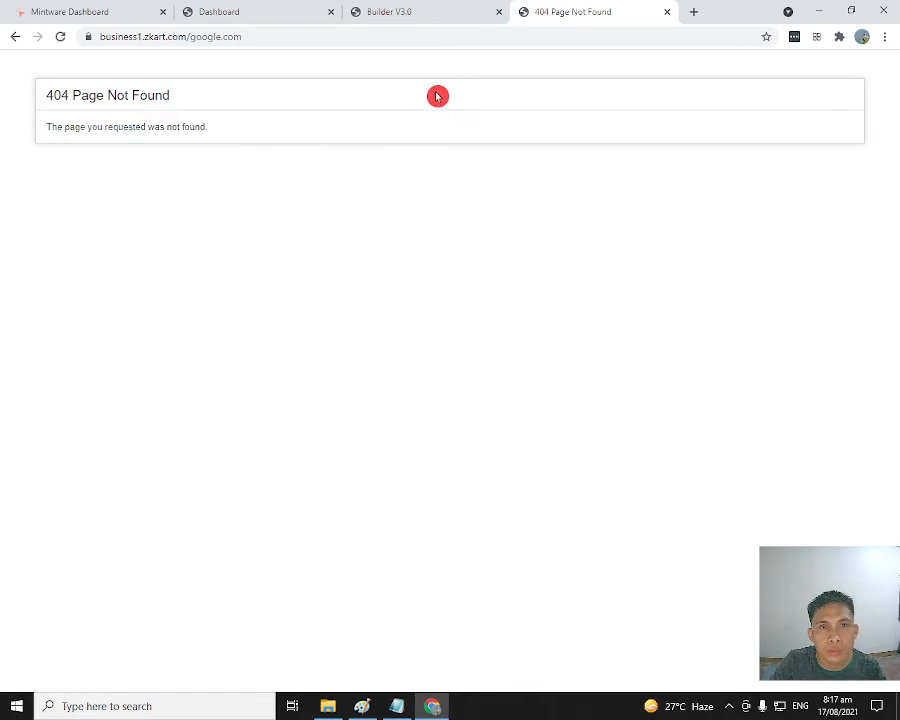
click(446, 11)
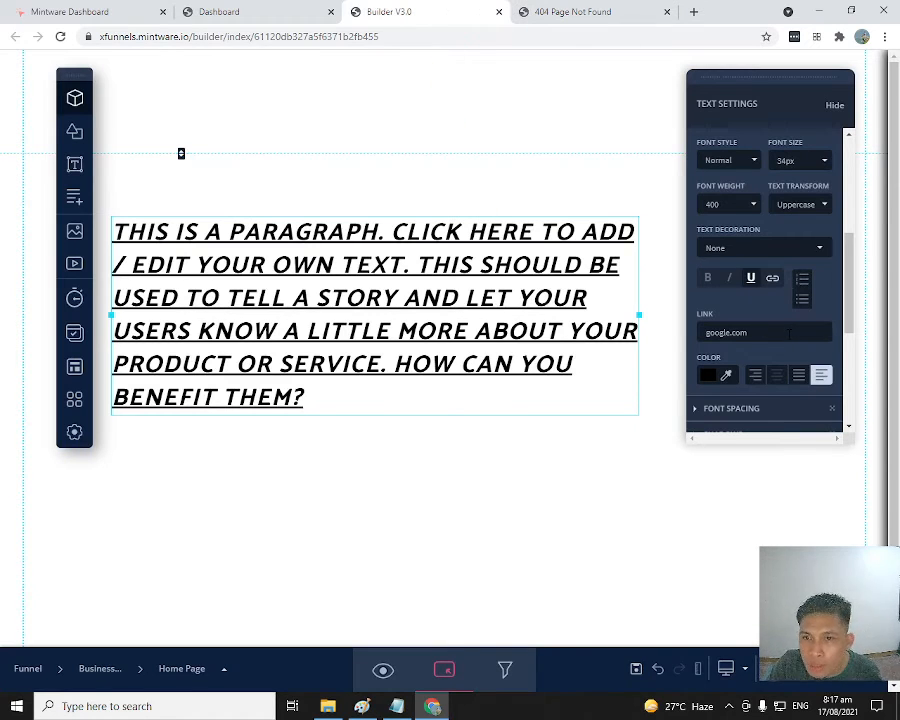
triple_click(789, 334)
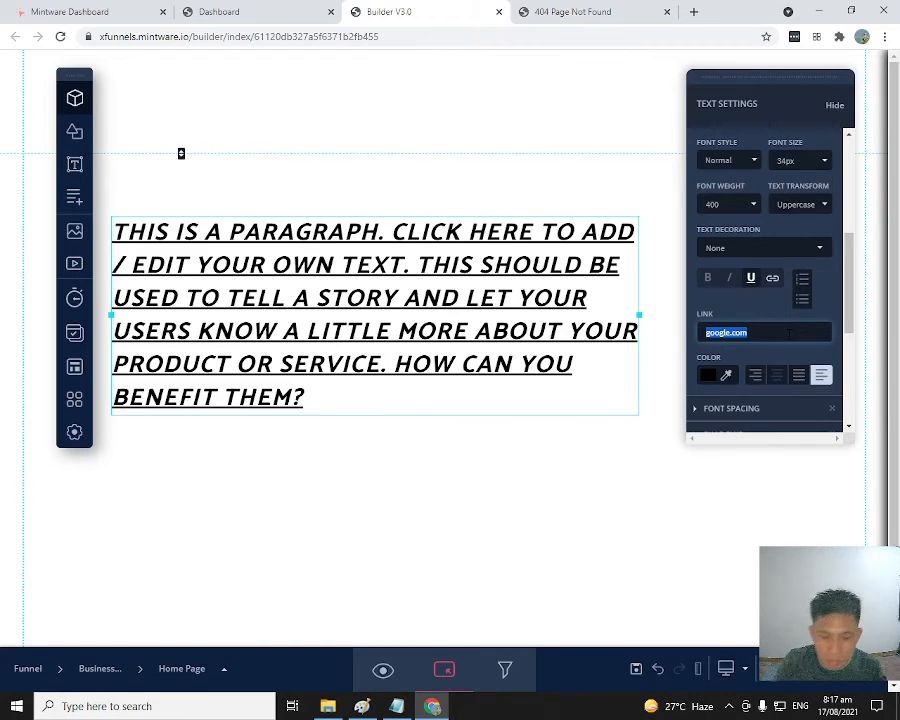
key(BackSpace)
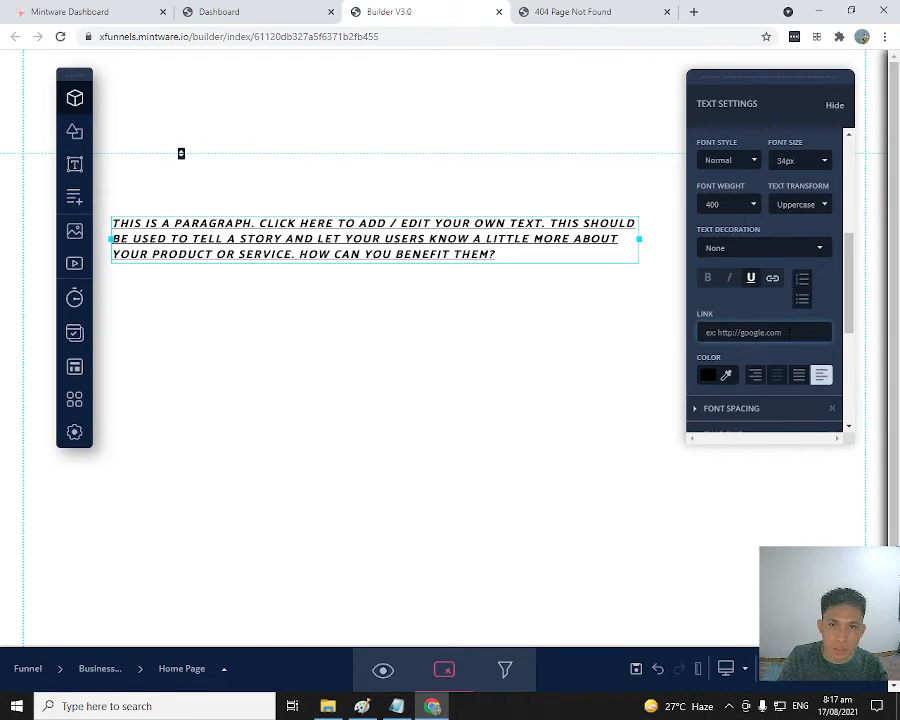
text(https://google.com)
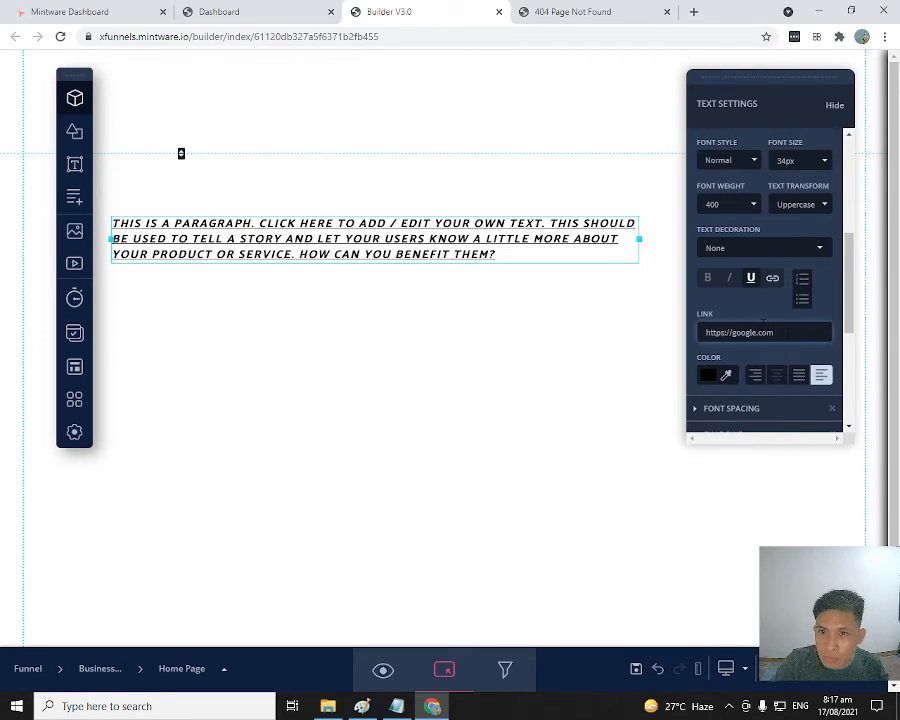
click(772, 278)
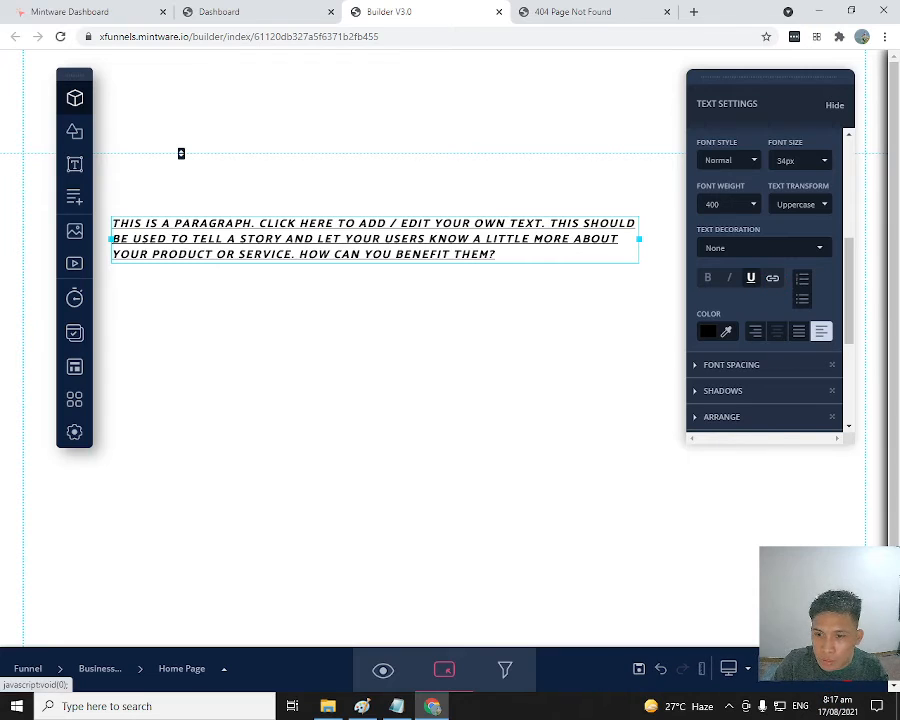
click(779, 284)
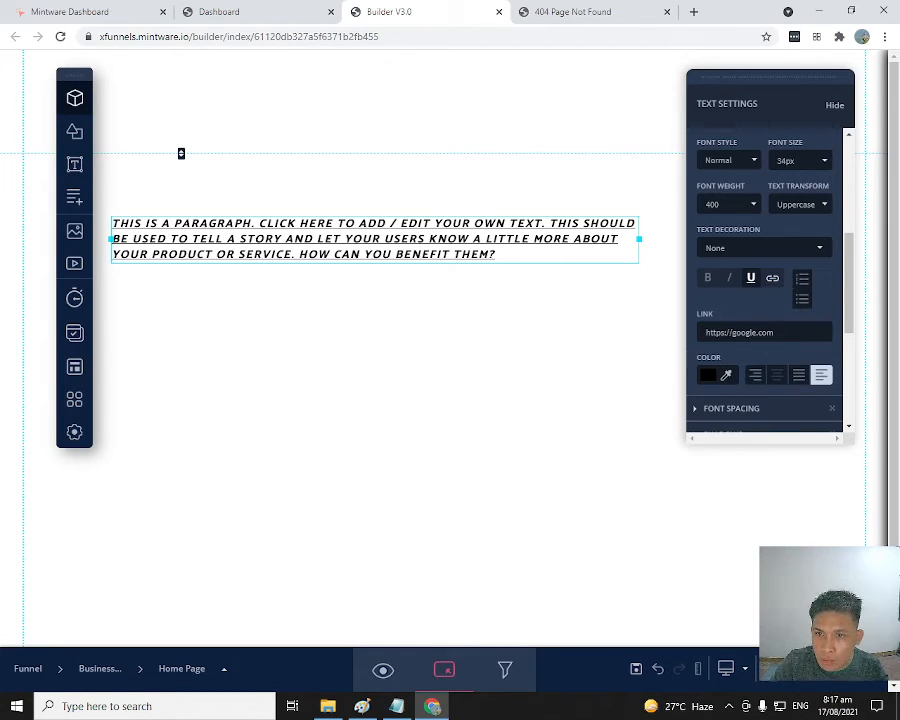
Step: Reopen business1.zkart.com in a fresh browser tab, test the paragraph's link, and return to the builder
click(587, 11)
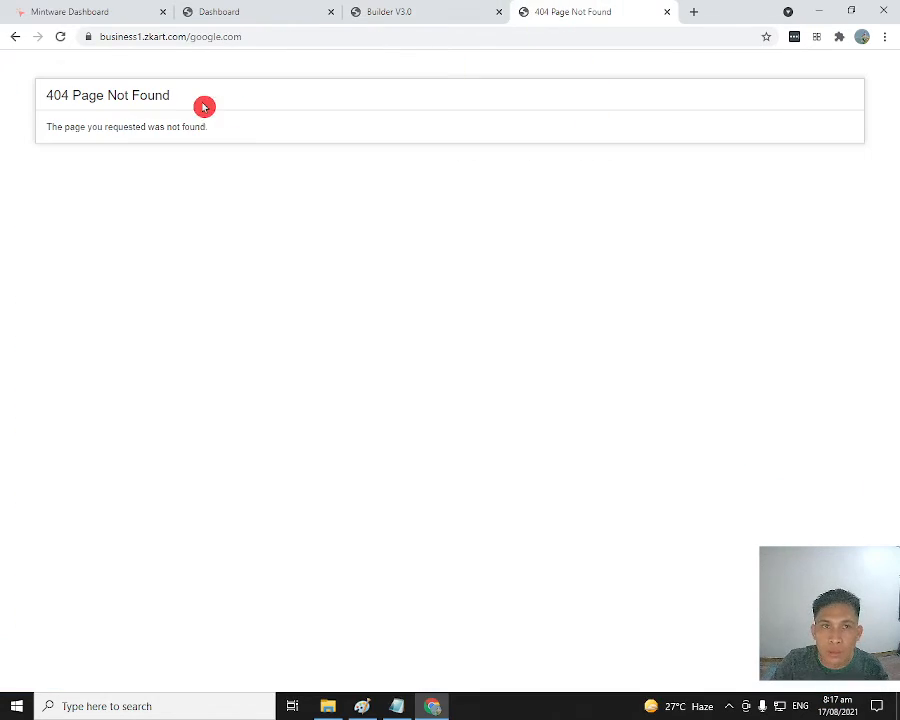
click(667, 12)
click(526, 12)
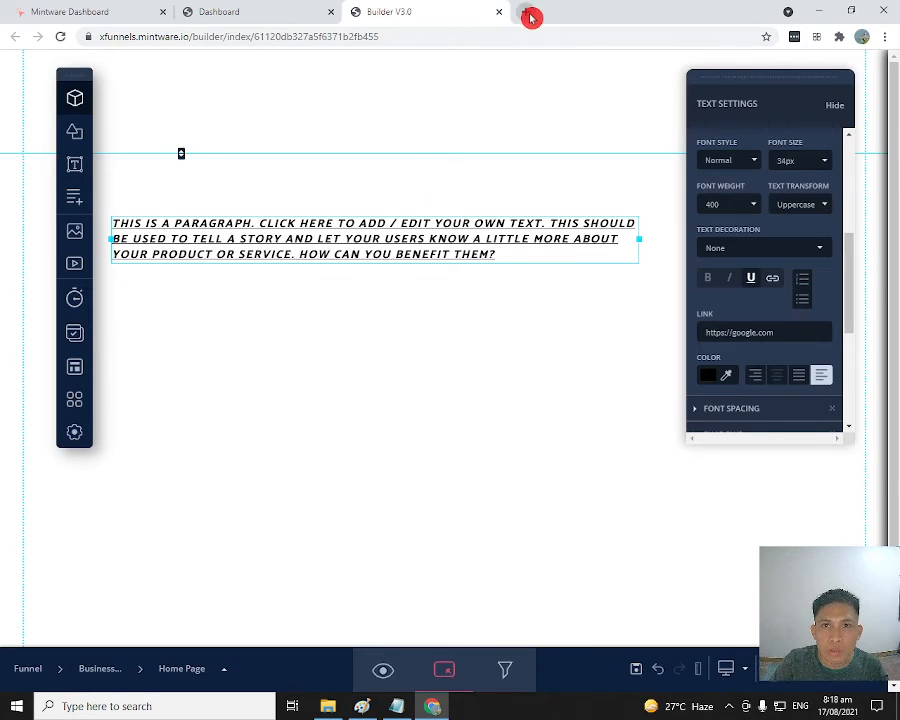
text(bus)
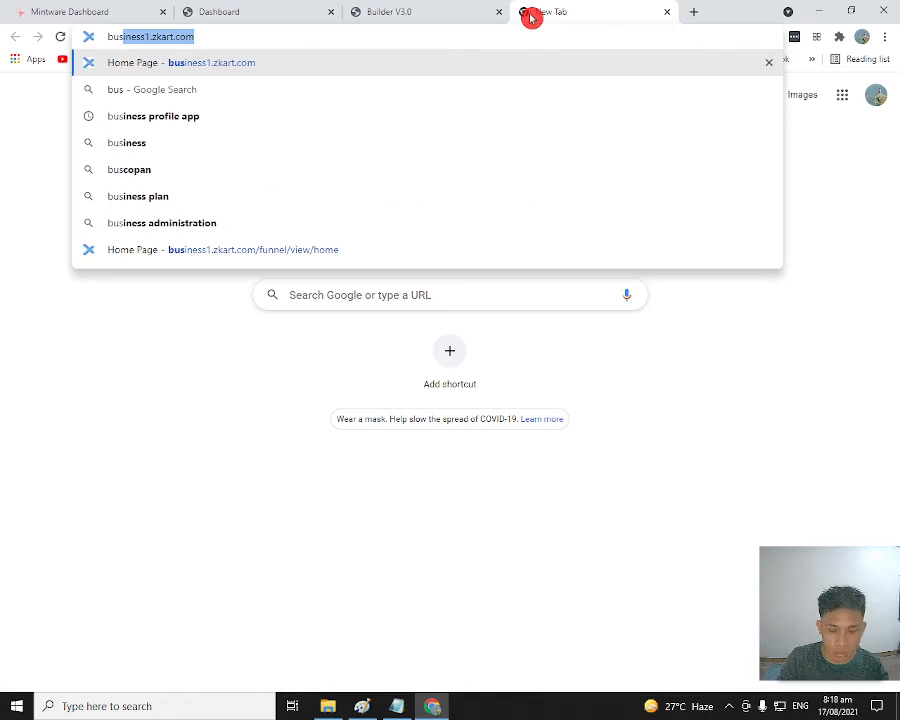
key(Return)
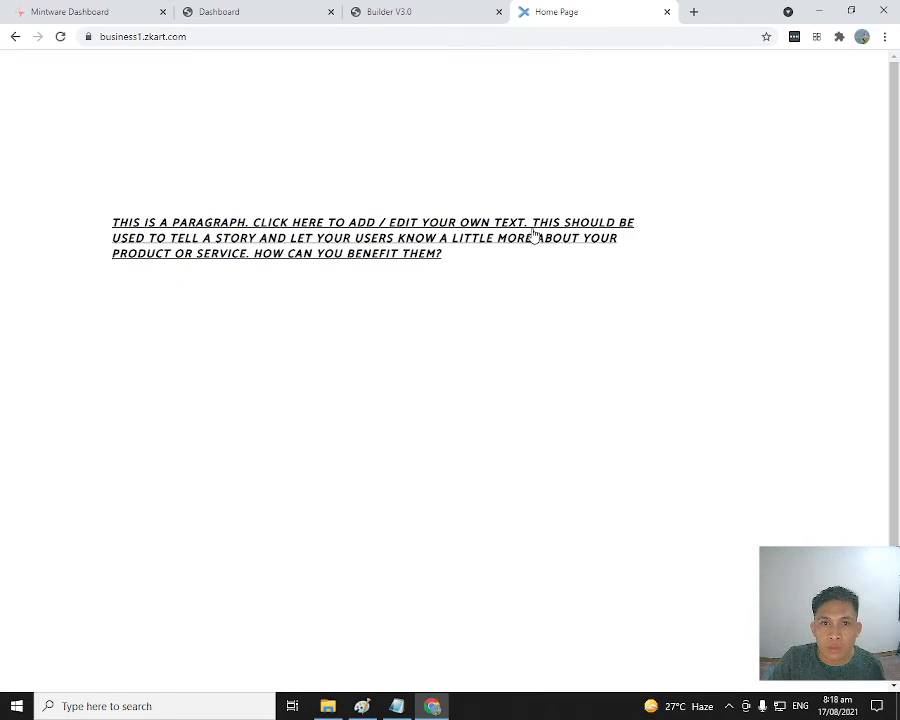
click(538, 229)
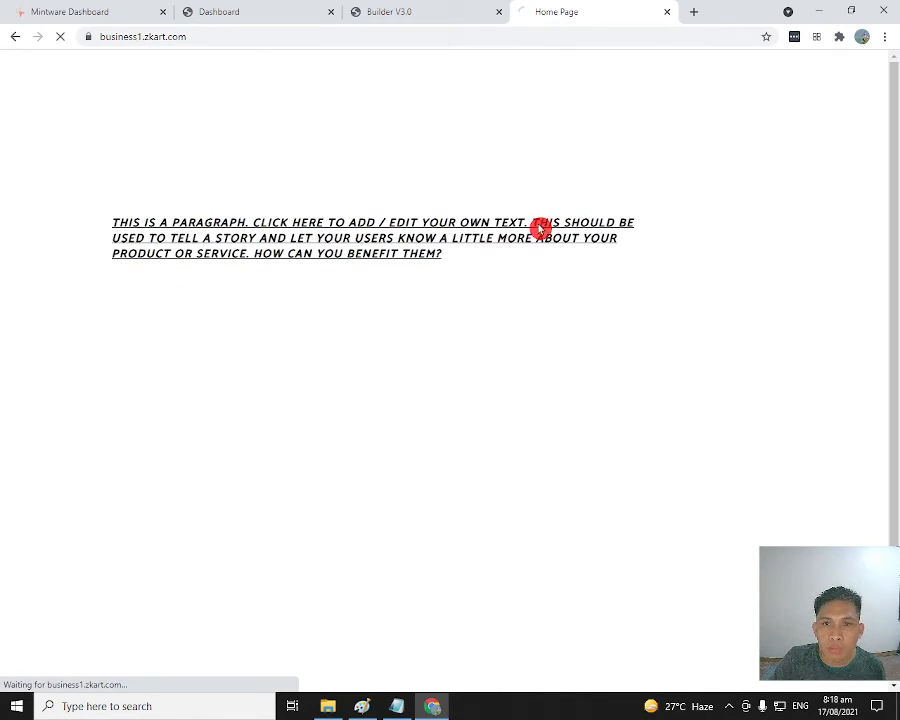
click(460, 11)
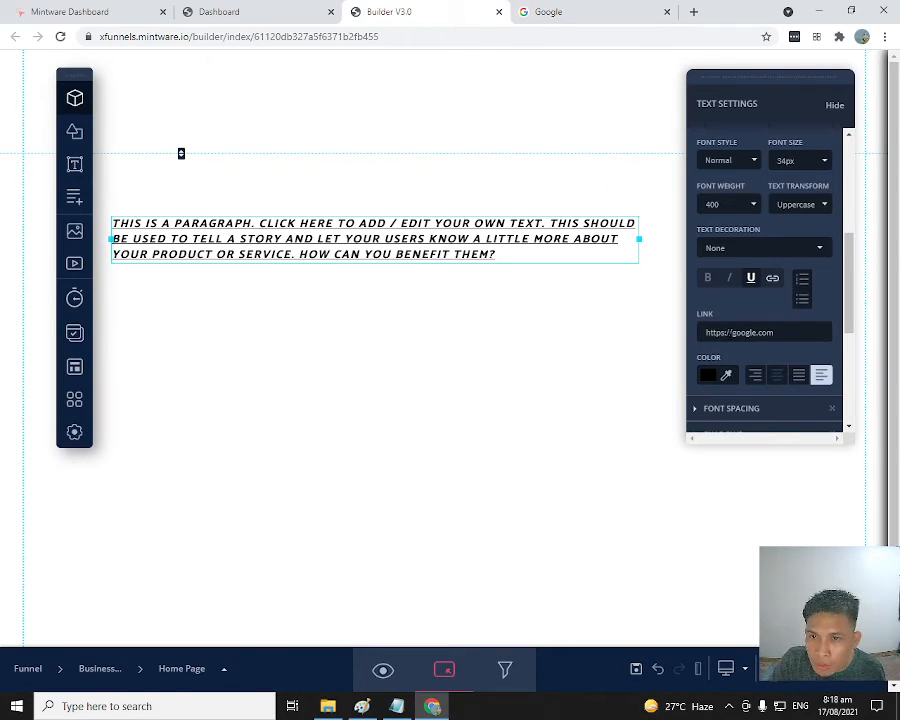
drag(731, 332, 706, 332)
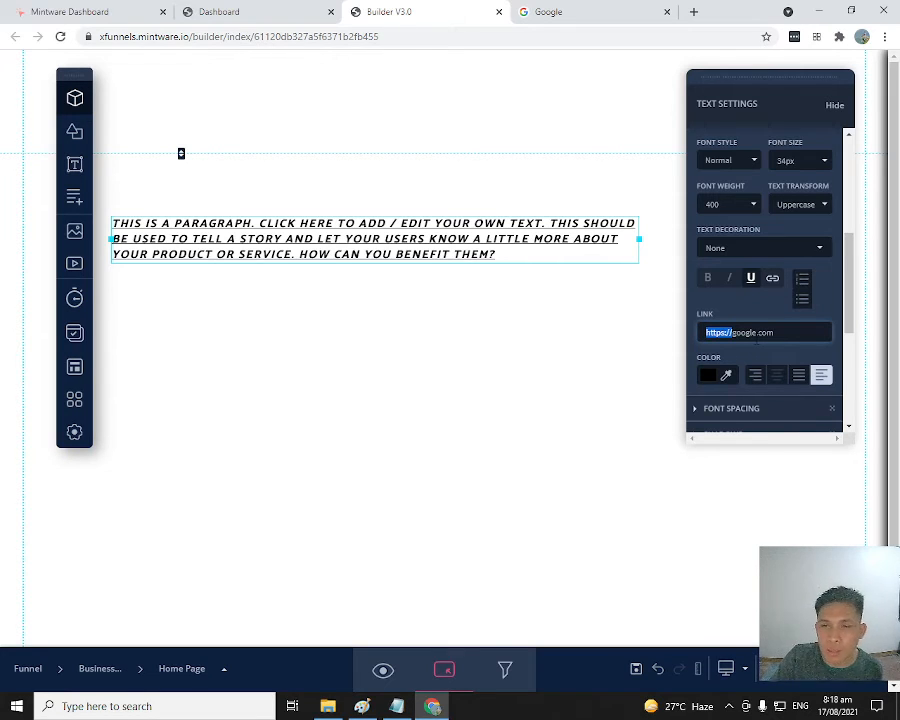
double_click(735, 333)
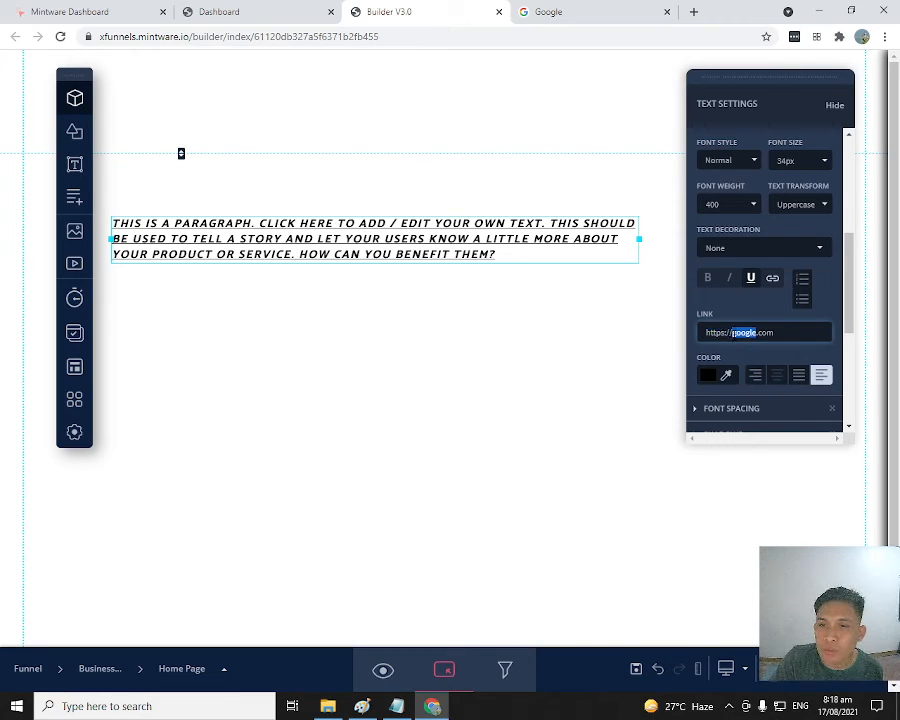
click(728, 332)
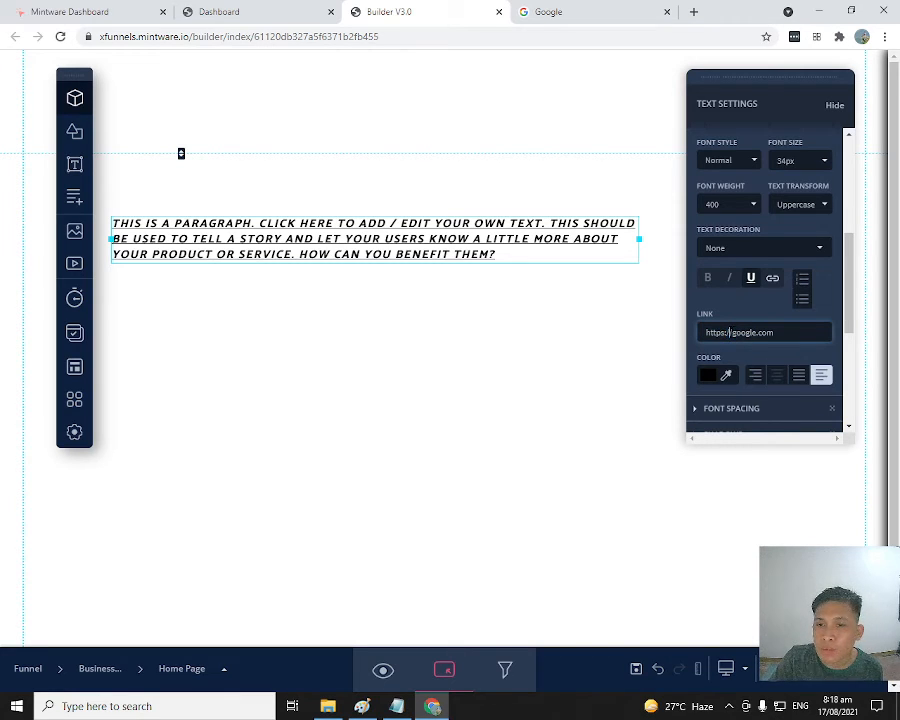
drag(728, 332, 702, 333)
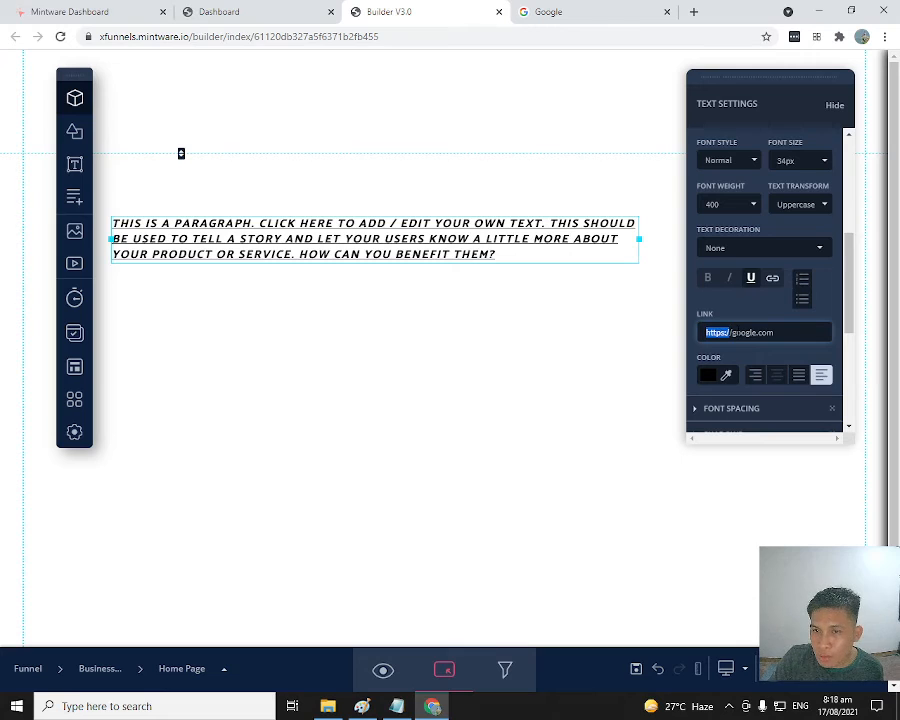
click(731, 332)
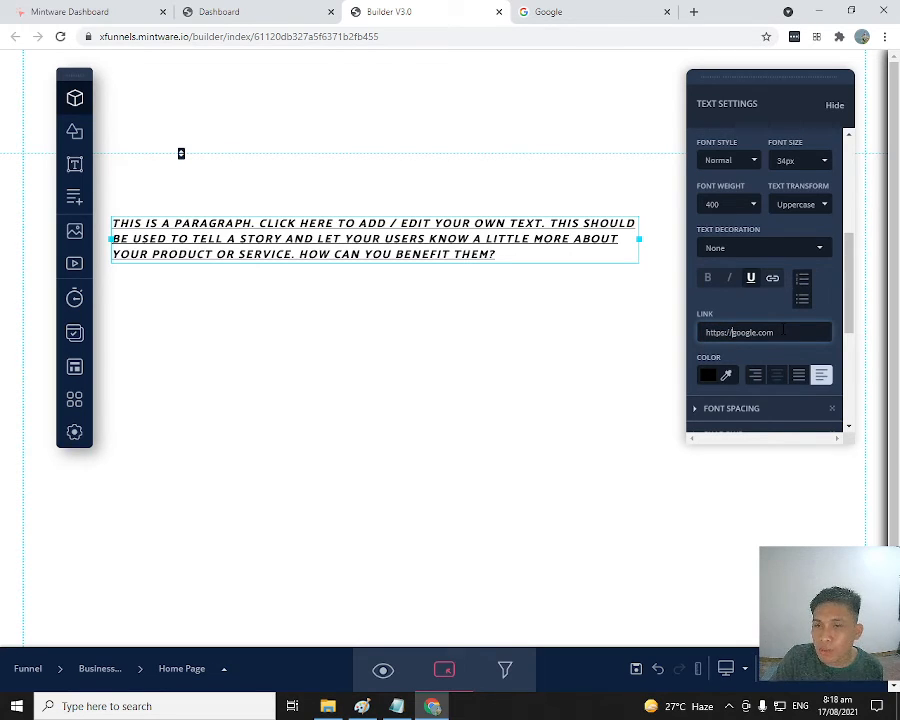
Step: Take the Google tab back to the live home page and return to the builder
click(583, 11)
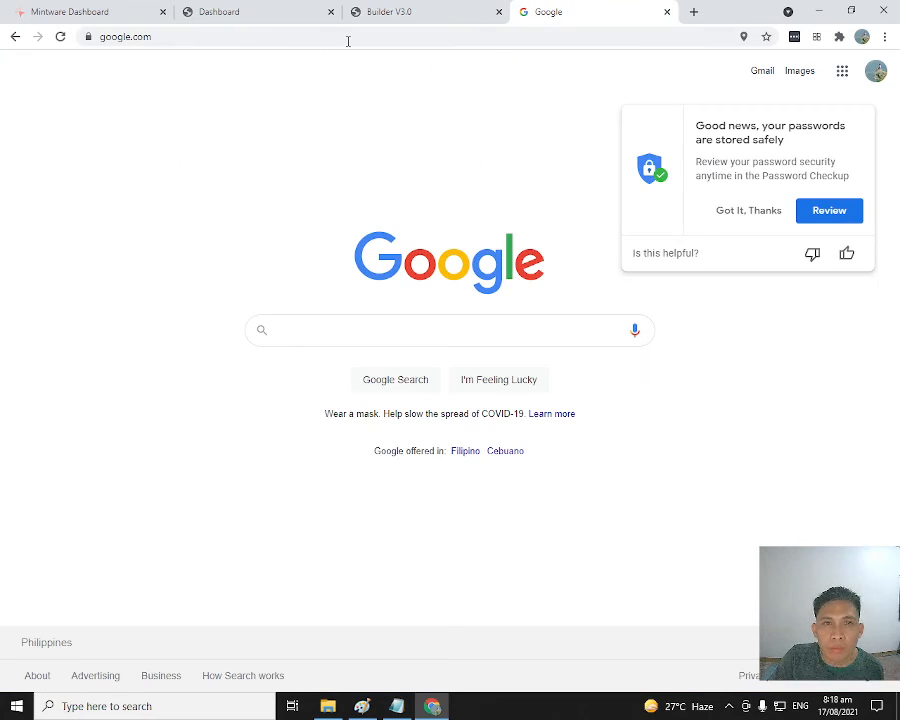
click(16, 37)
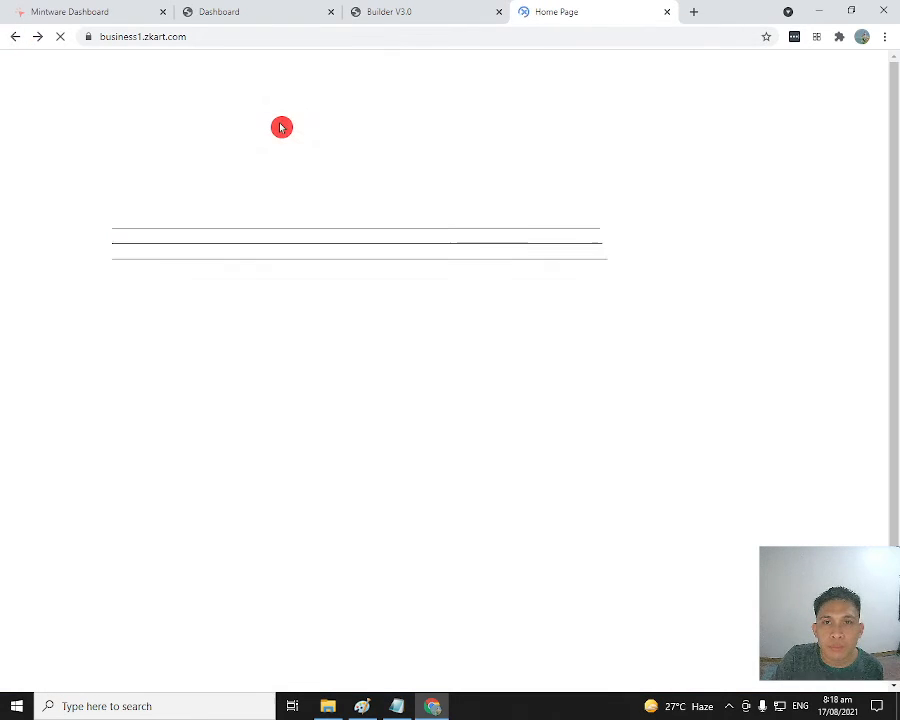
click(418, 20)
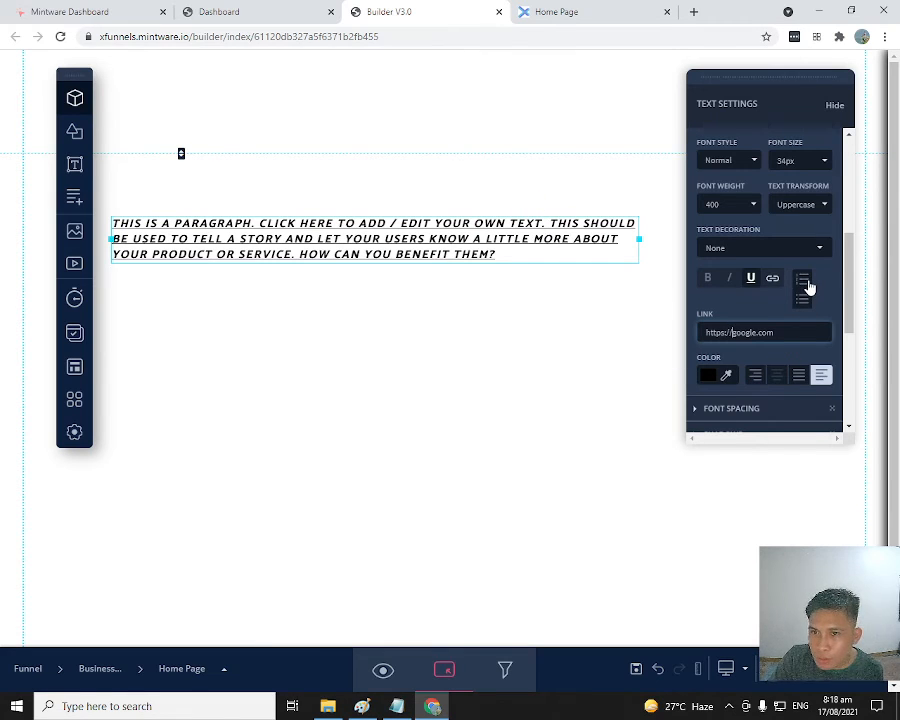
Step: Format the paragraph as a numbered list, switch it to a bulleted list, and add a second bullet reading "asdasdasd"
click(803, 283)
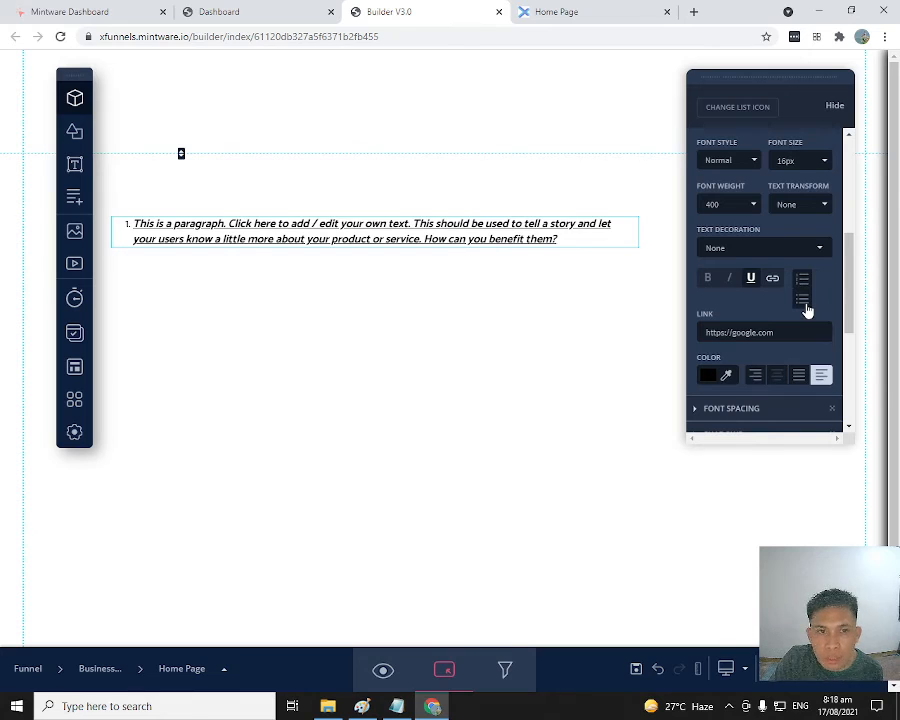
click(804, 302)
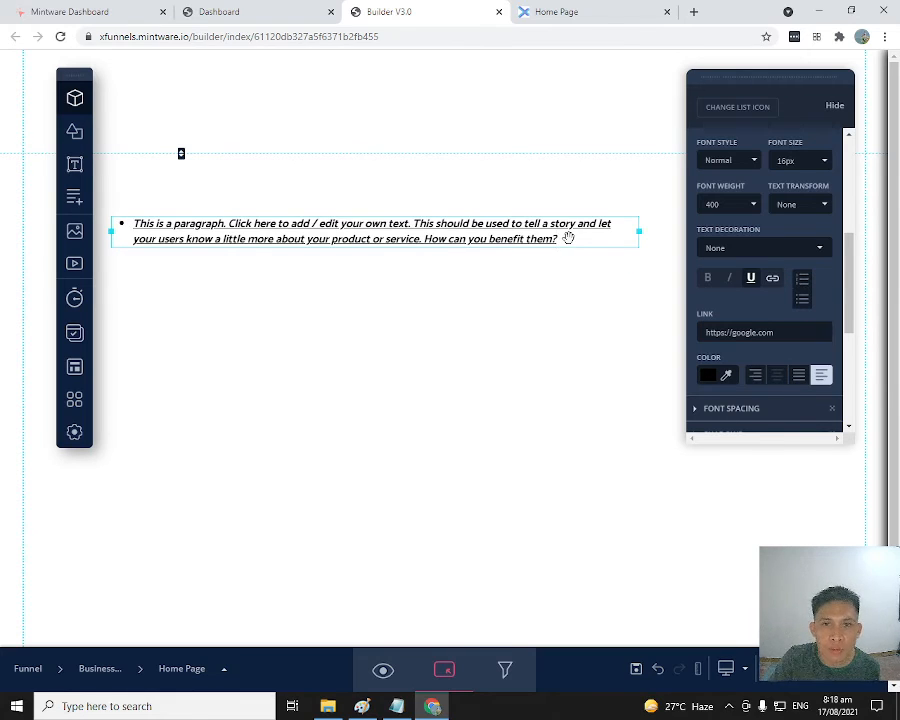
key(Return)
text(asdasdasd)
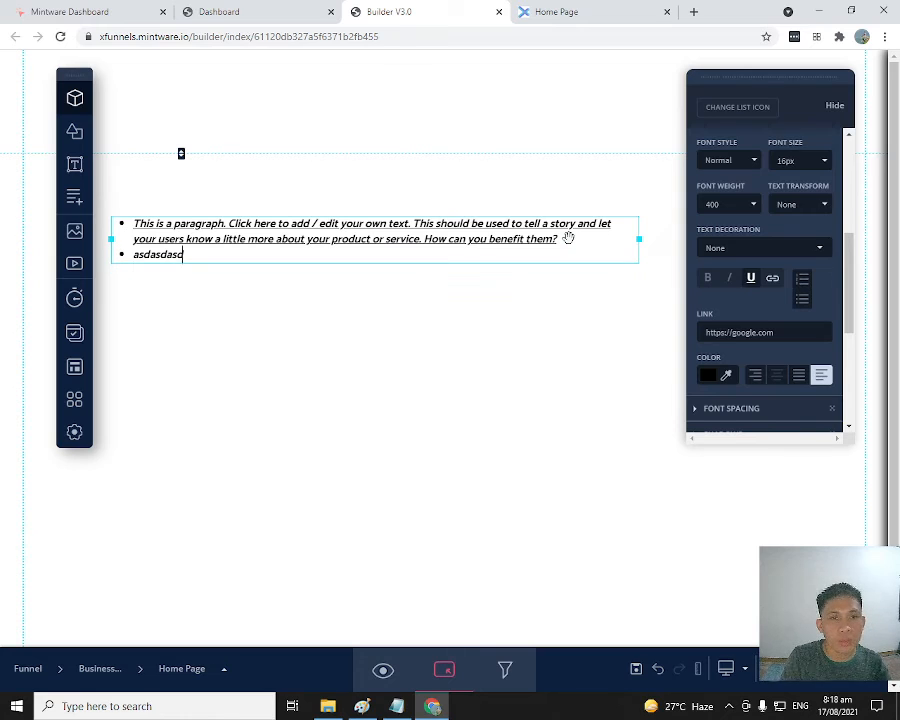
Step: Add bullets reading "asdada" and "asdasd" plus an empty one, and switch the list to numbering and back to bullets
key(Return)
text(asdada)
key(Return)
text(ads)
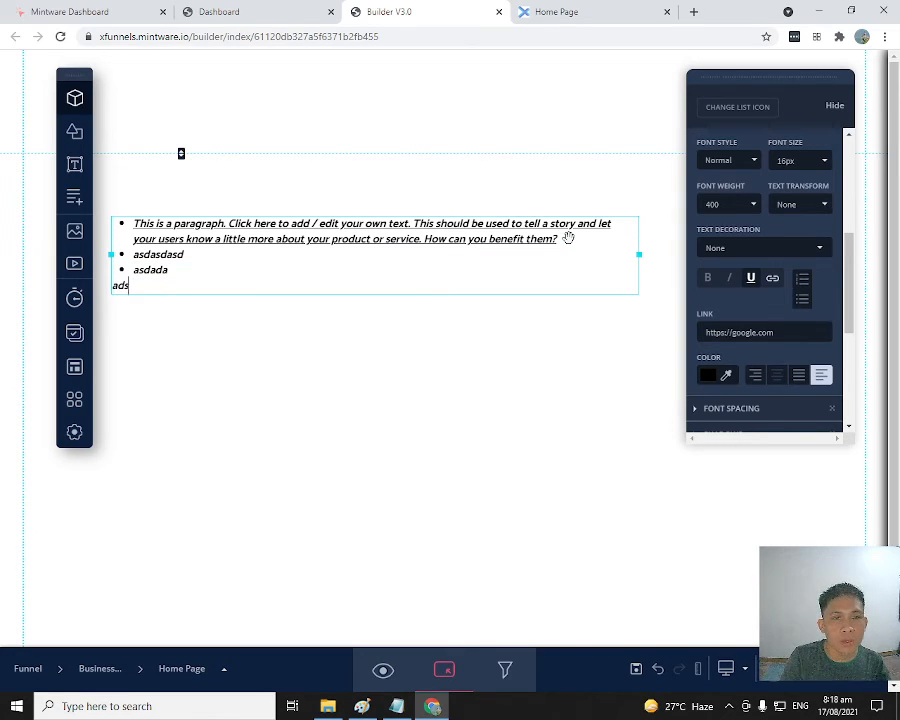
key(BackSpace)
key(BackSpace)
key(BackSpace)
key(Return)
text(asdasd)
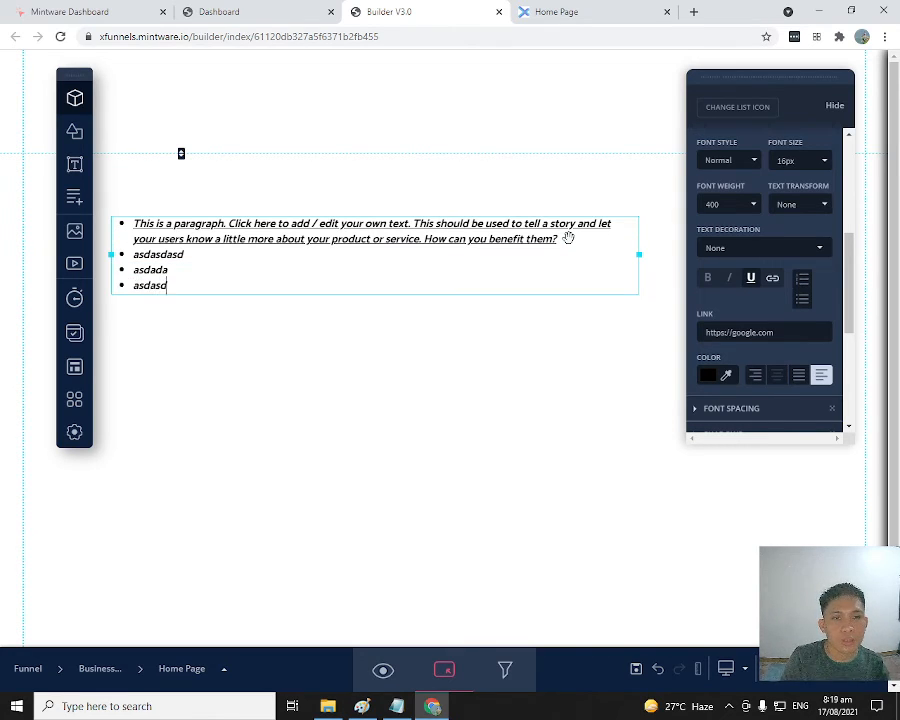
key(Return)
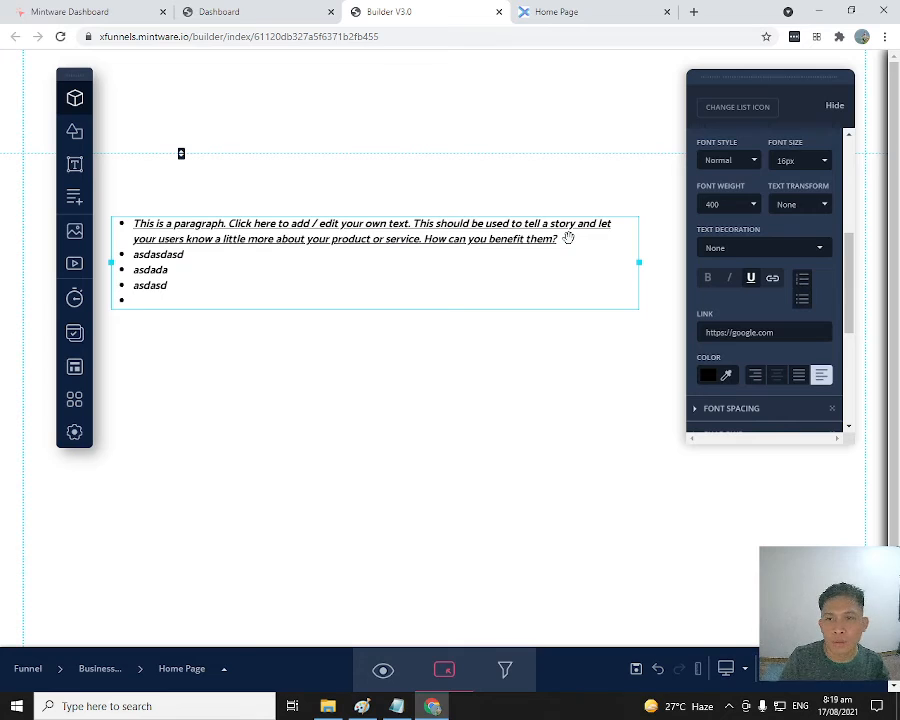
click(802, 284)
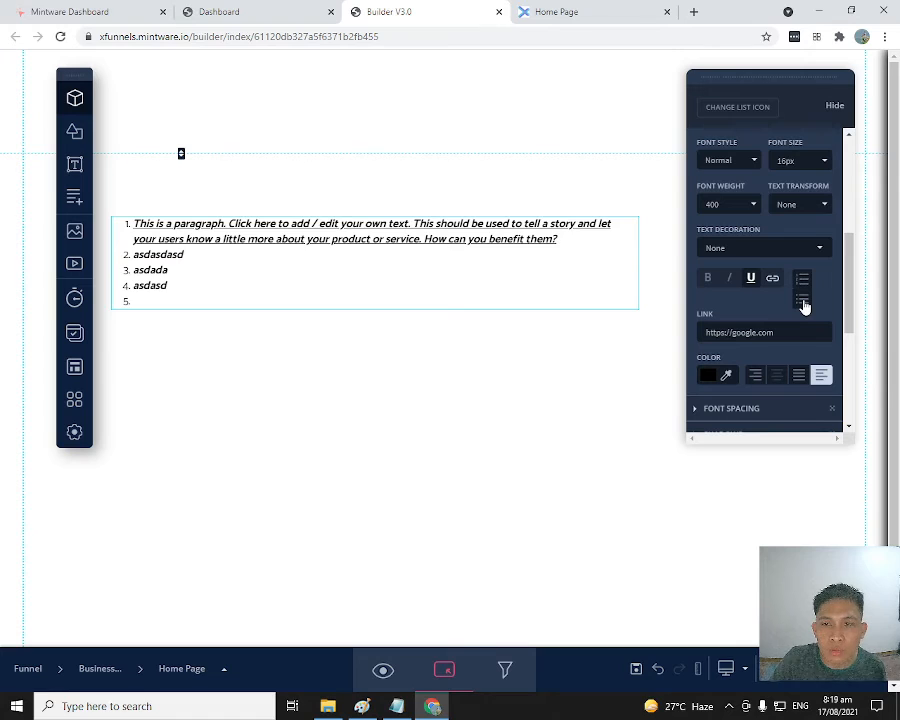
click(802, 300)
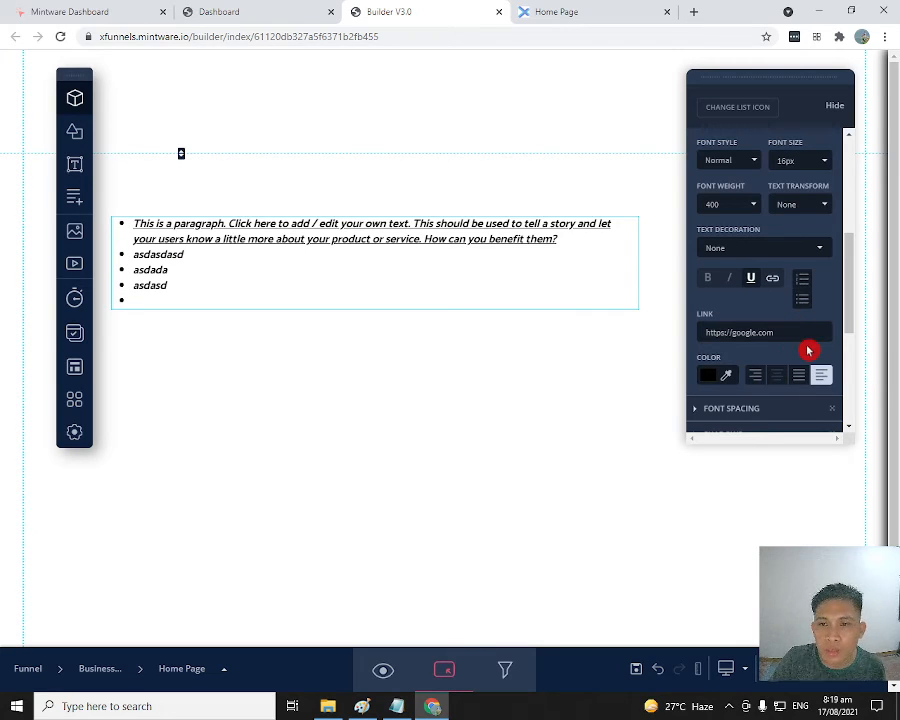
Step: Try several text colours on the bulleted list and settle on dark teal #146d62
scroll(790, 345, down, 1)
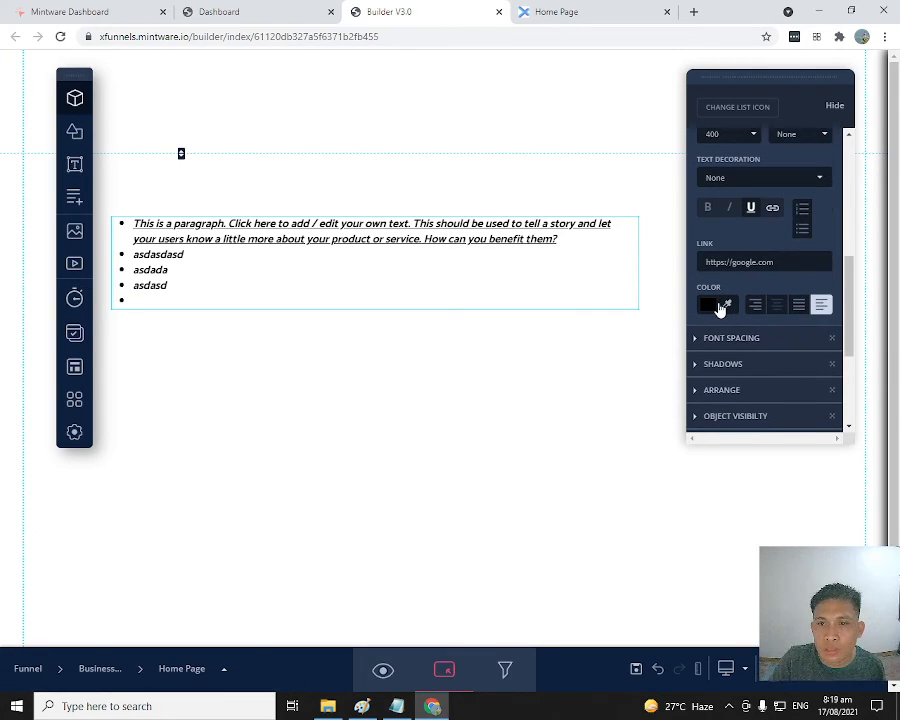
click(719, 309)
click(745, 347)
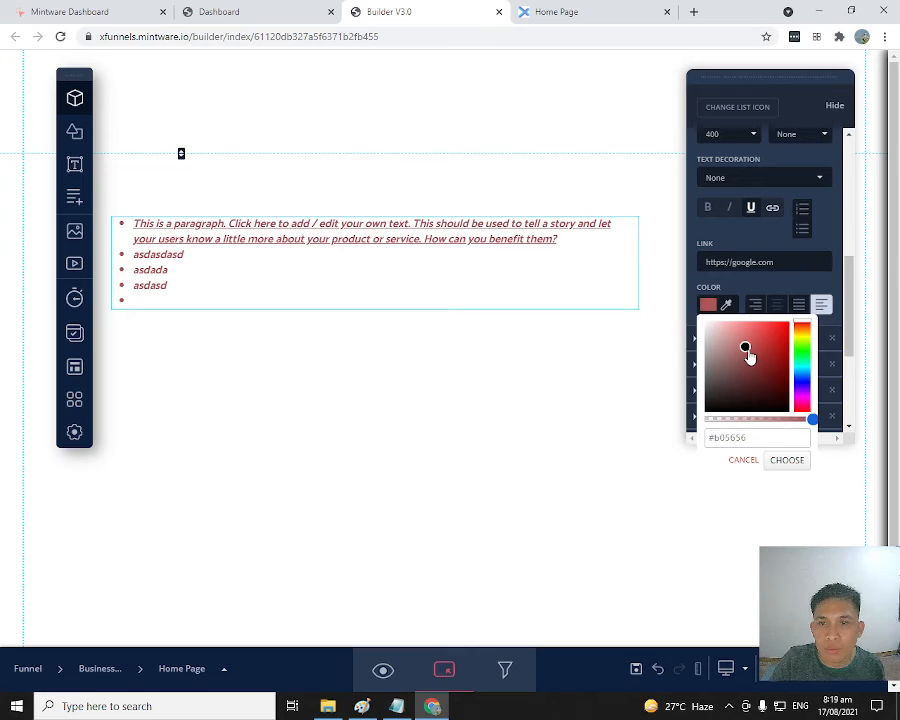
click(756, 340)
click(804, 336)
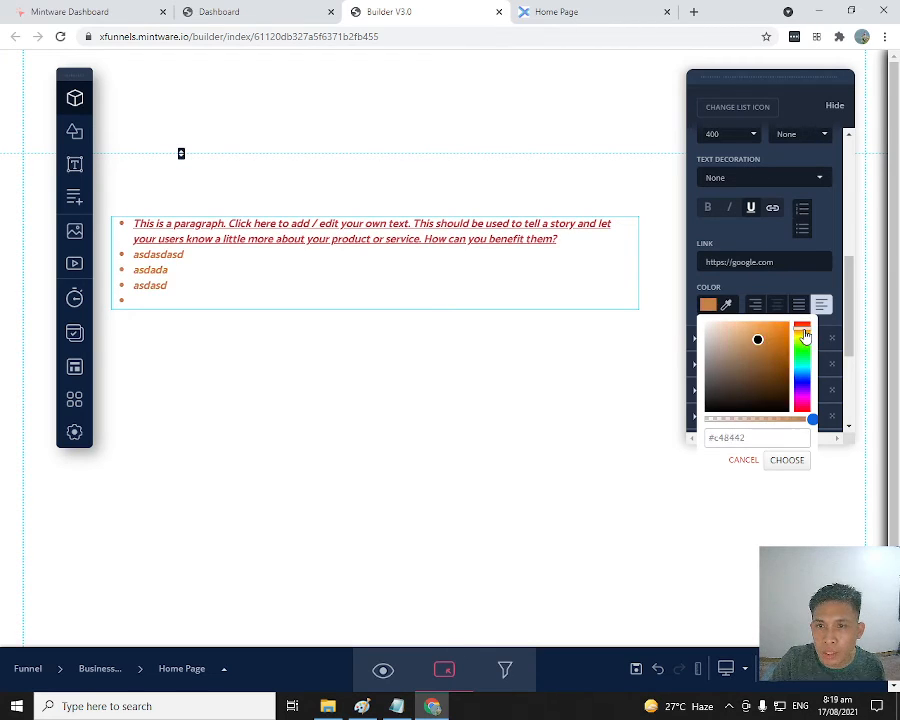
mouse_move(804, 336)
mouse_down()
mouse_move(804, 413)
mouse_move(802, 367)
mouse_move(771, 370)
mouse_up()
click(771, 348)
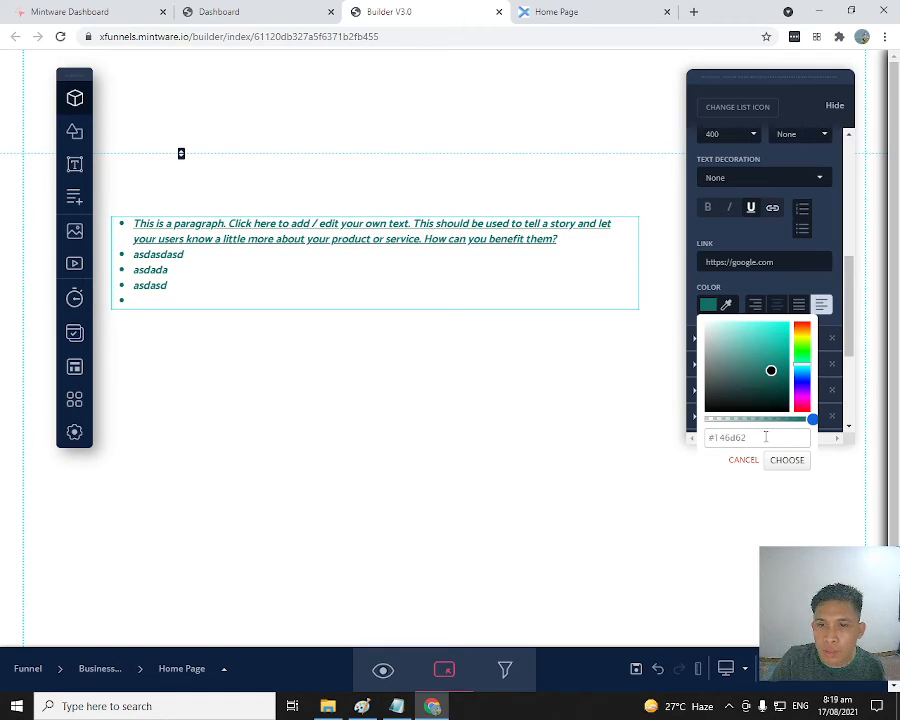
Step: Highlight the text colour's hex code to point it out, and reselect the bulleted list
drag(766, 437, 709, 438)
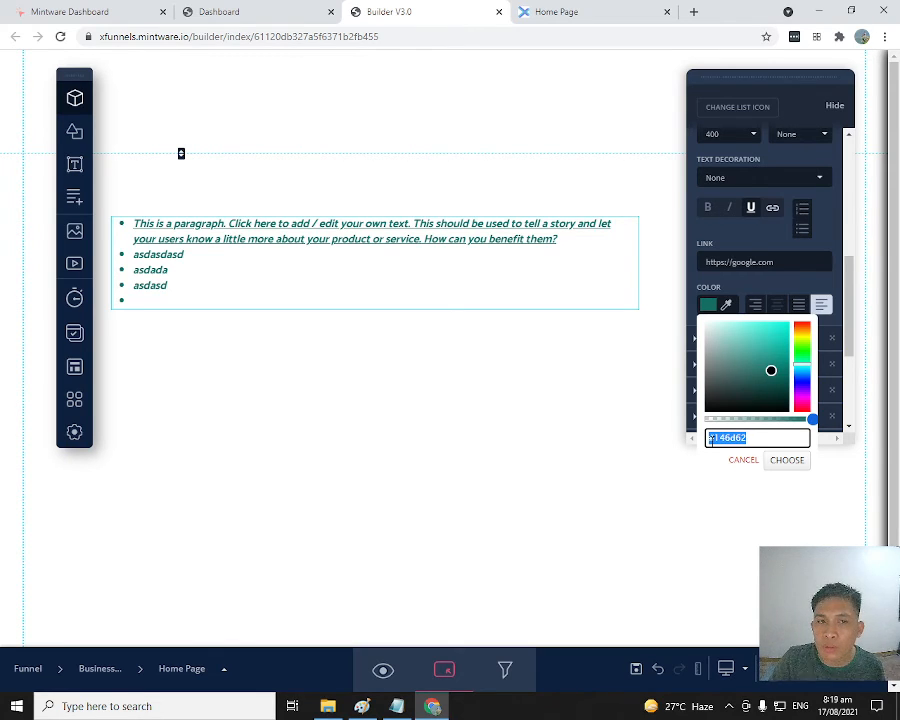
click(484, 428)
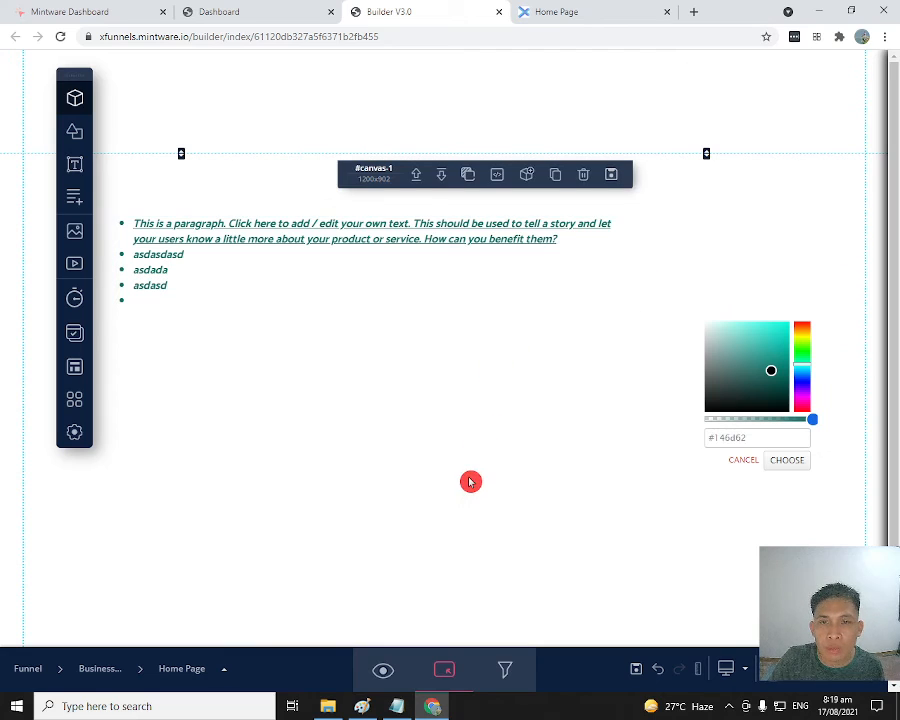
click(443, 254)
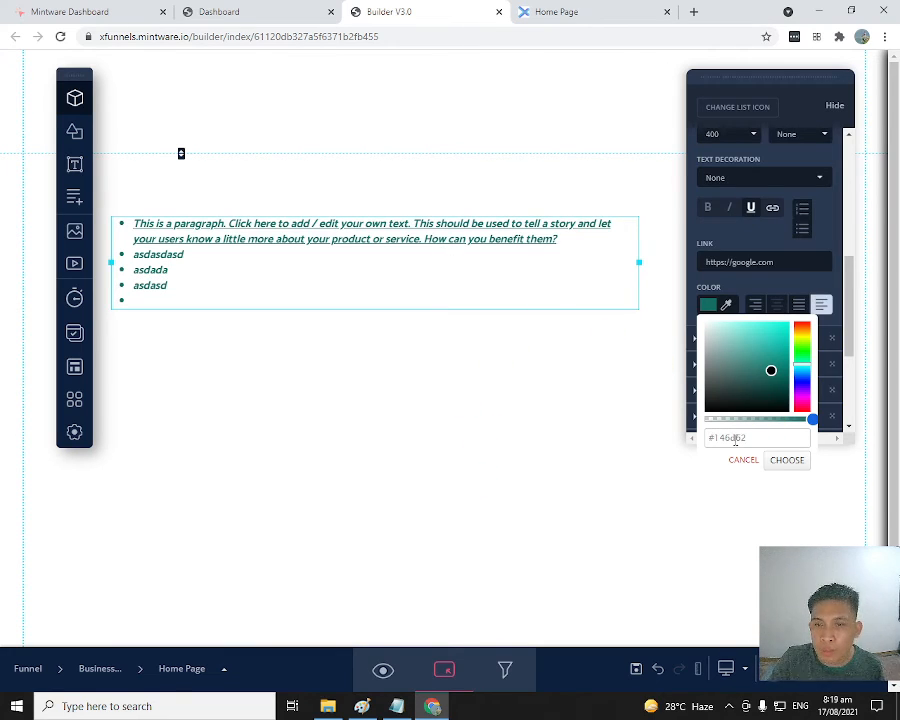
click(496, 354)
click(486, 286)
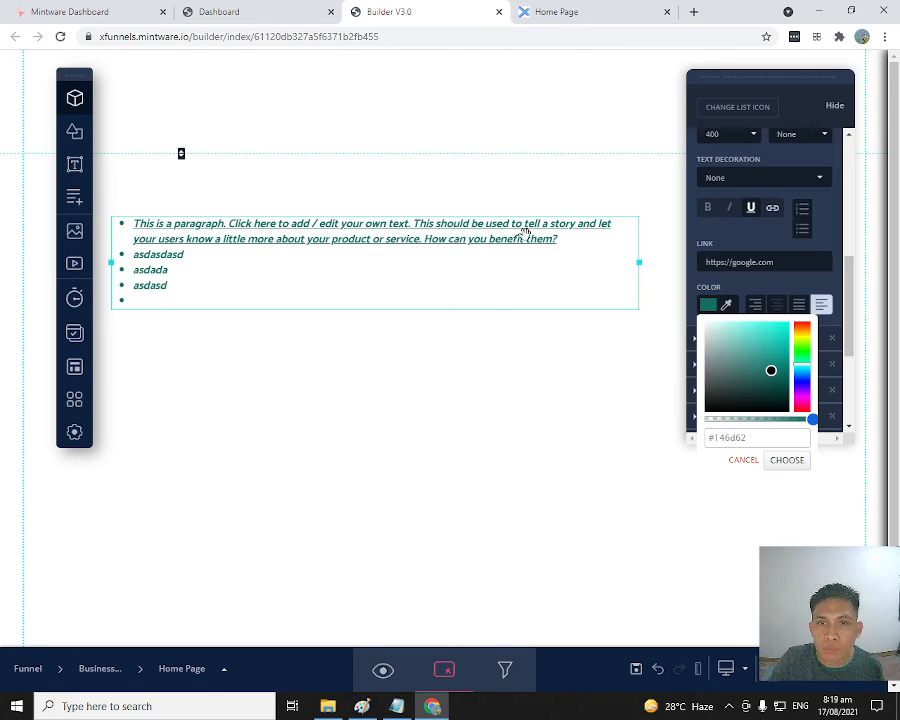
Step: Dismiss the colour picker, duplicate the bulleted list, and place the copy below the original
scroll(790, 225, up, 5)
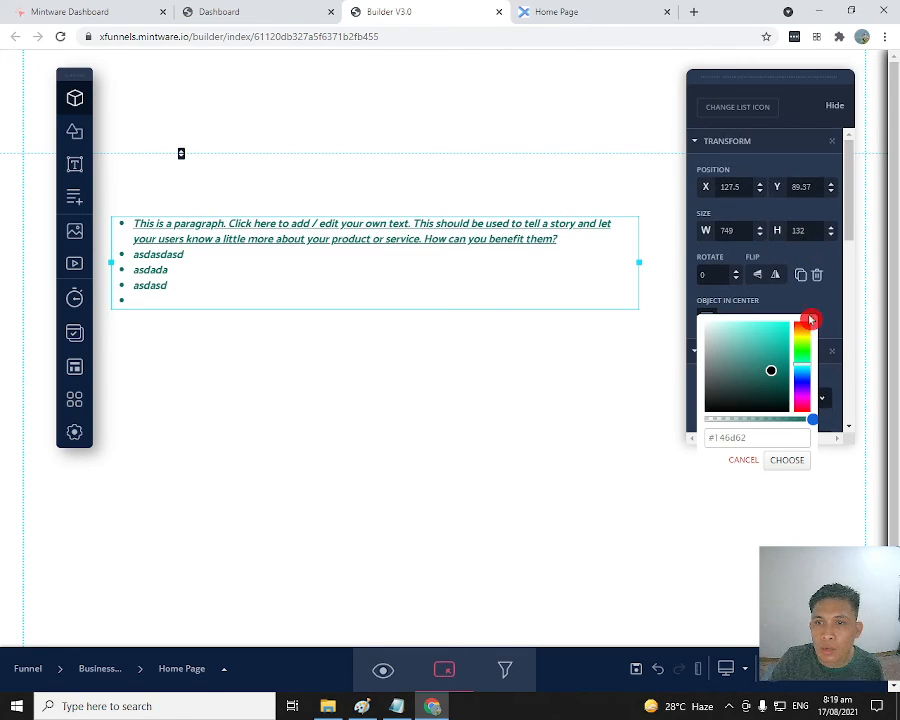
click(743, 460)
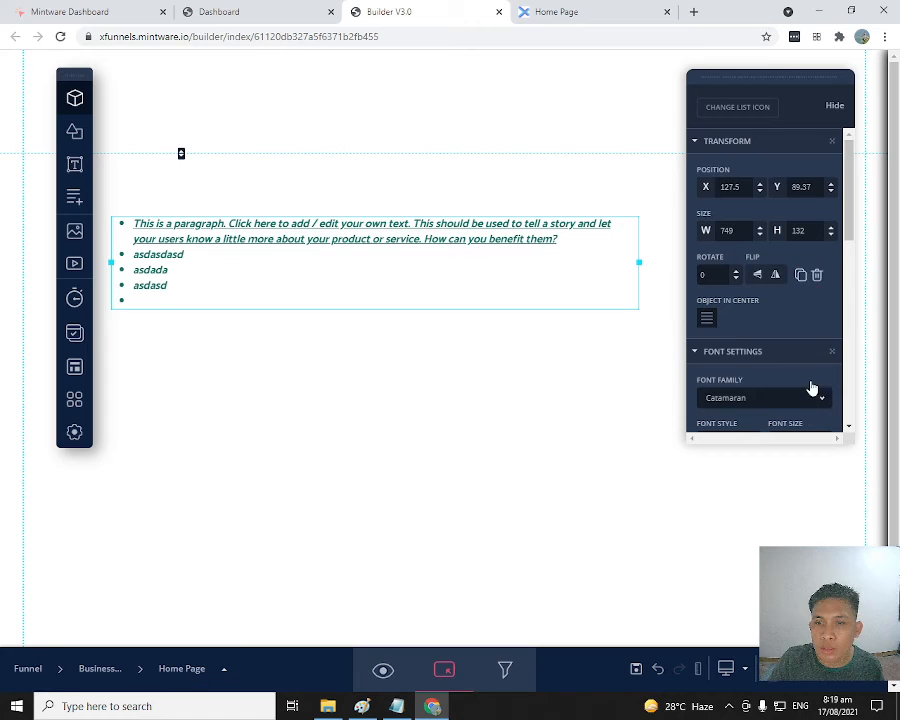
click(801, 281)
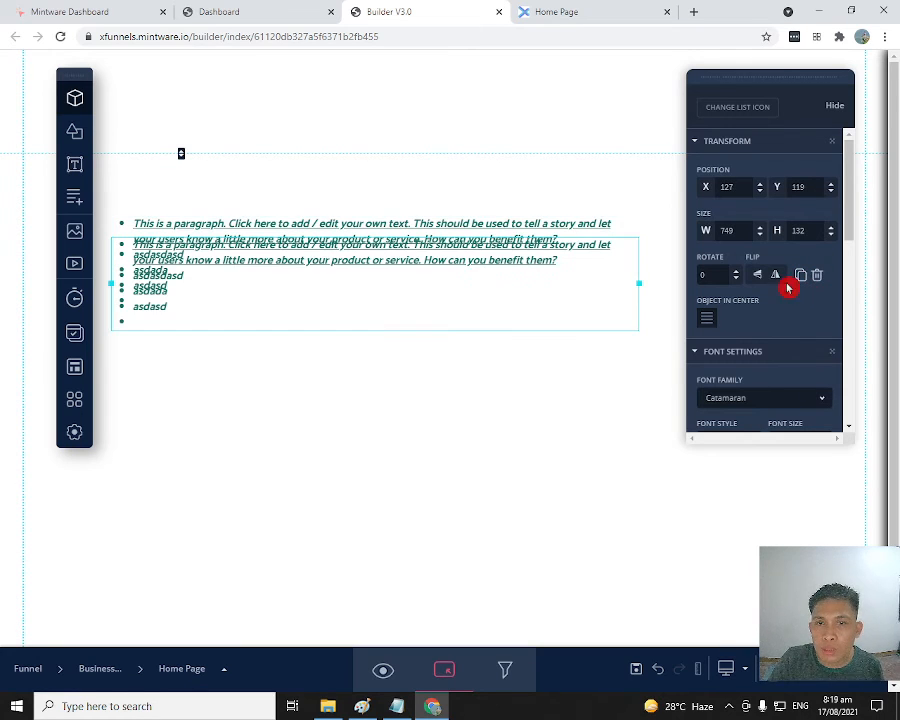
drag(534, 289, 538, 380)
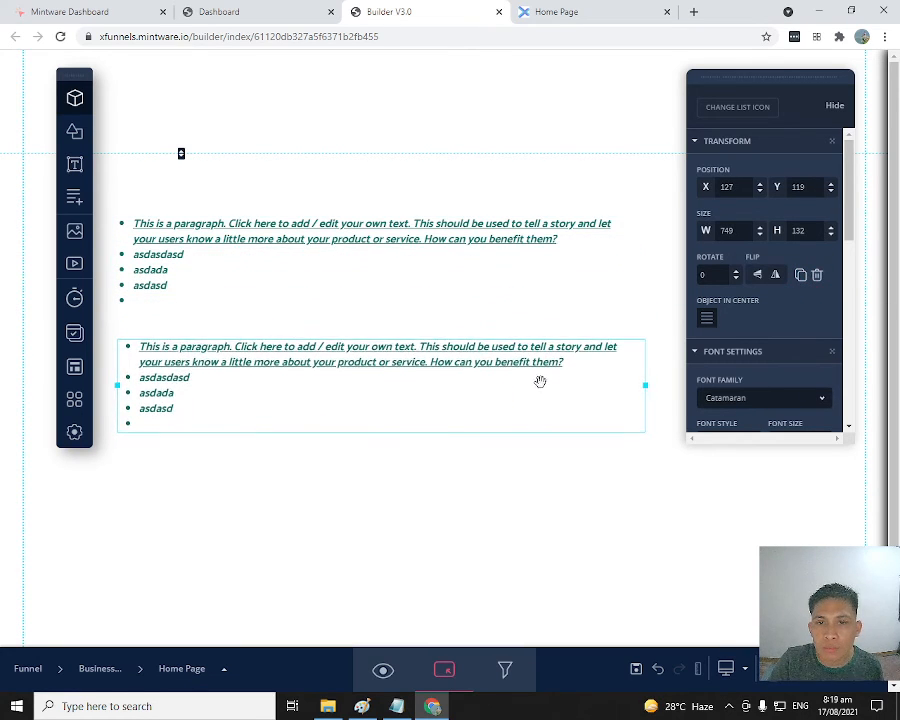
Step: Recolour the first bullet's paragraph text in the copied list to black
triple_click(534, 362)
scroll(790, 262, down, 6)
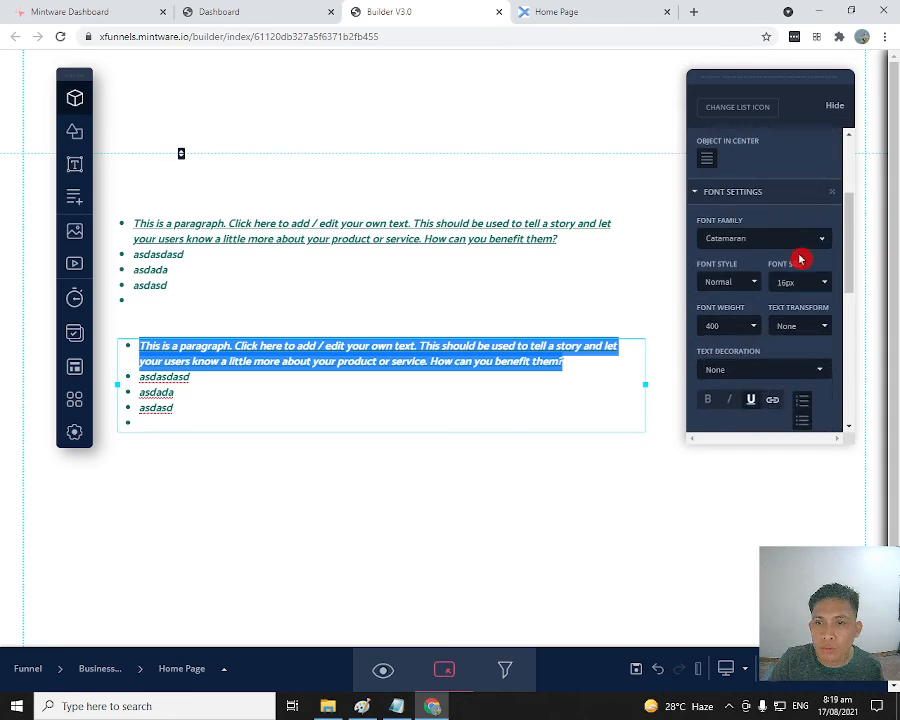
click(708, 308)
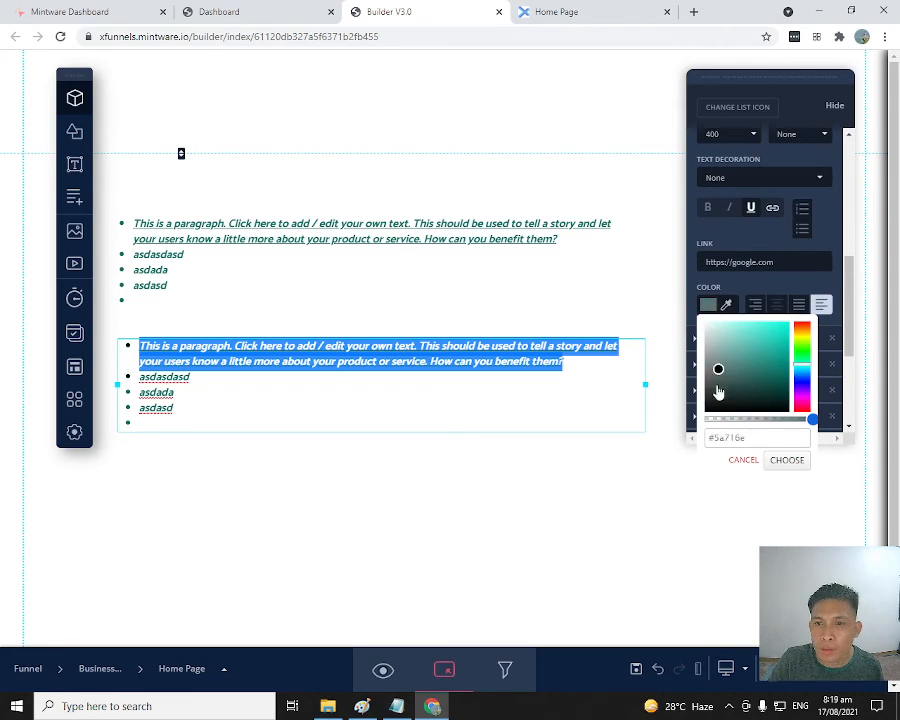
drag(717, 392, 707, 438)
click(785, 461)
click(709, 460)
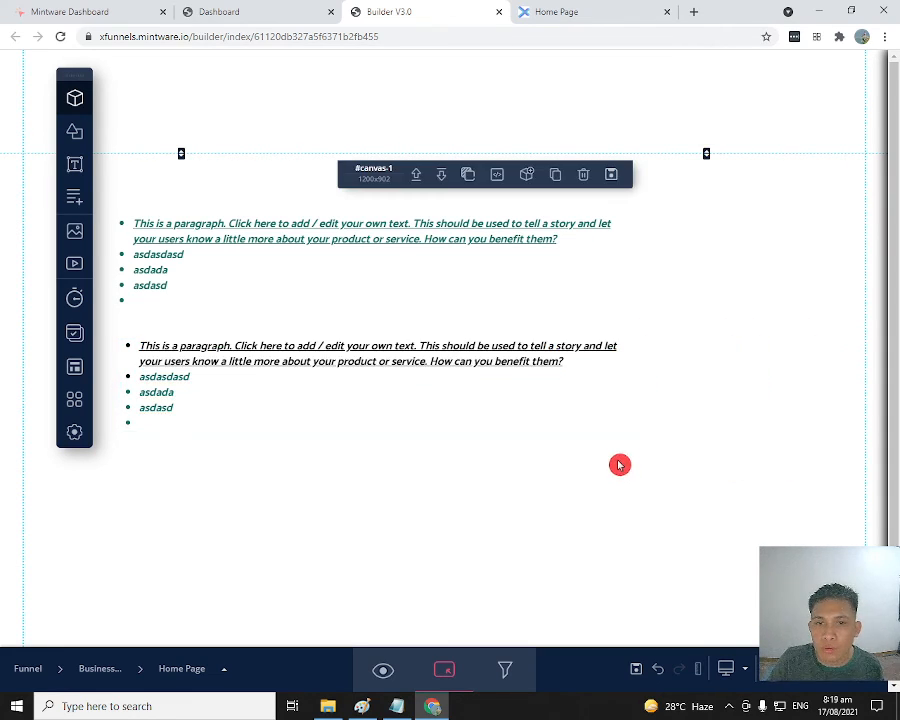
Step: Select all the text in the copied list and set its colour to black #000000
click(155, 376)
double_click(160, 377)
key(ctrl+a)
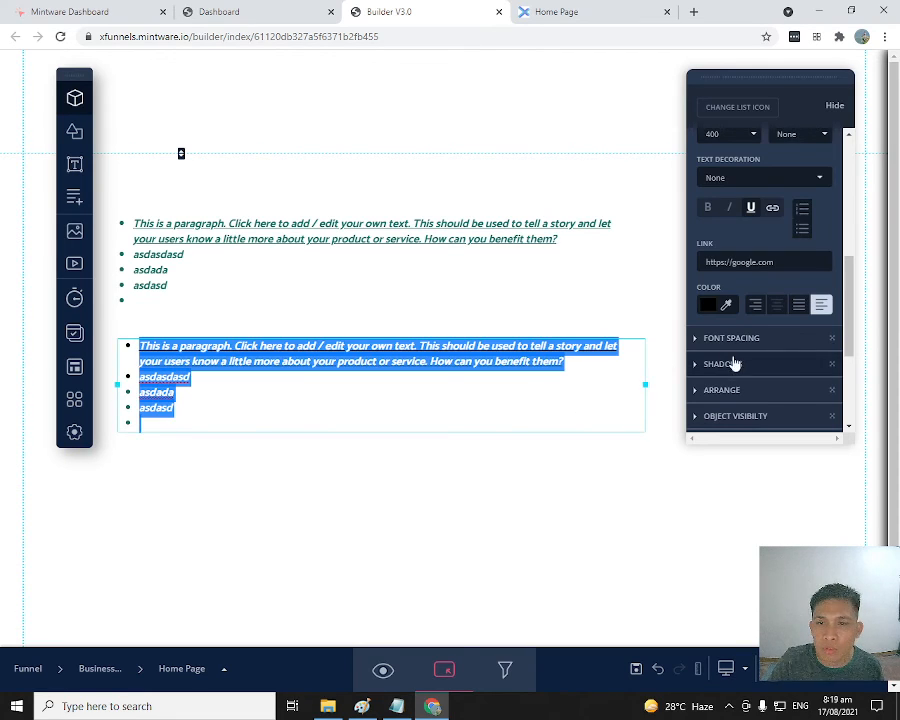
click(709, 309)
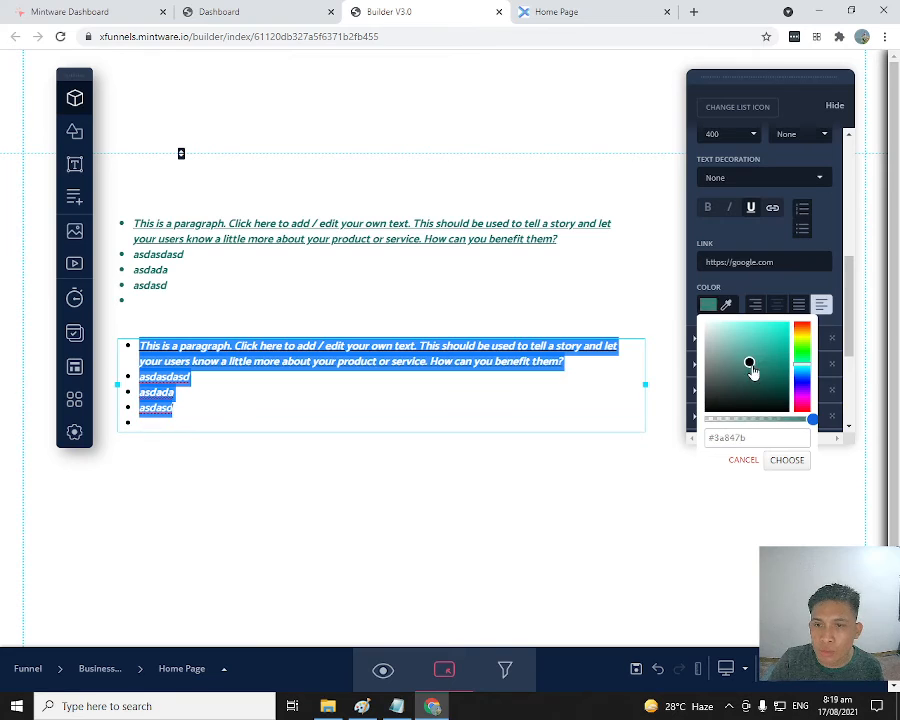
click(787, 461)
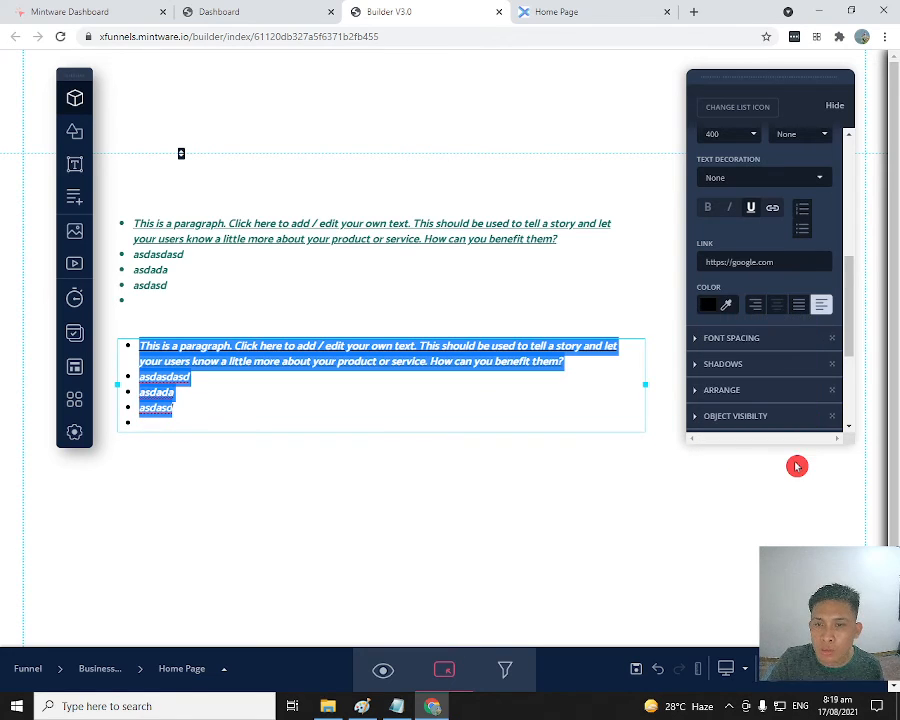
click(564, 496)
Step: Compare the text colour codes of the copied and original lists, and highlight the original's hex code
click(567, 360)
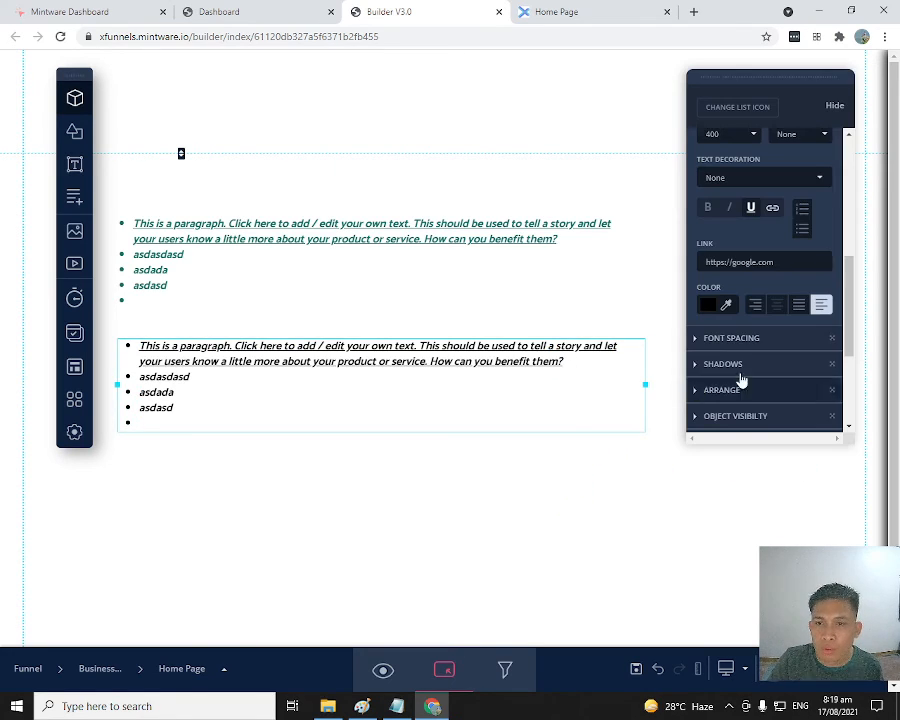
click(724, 305)
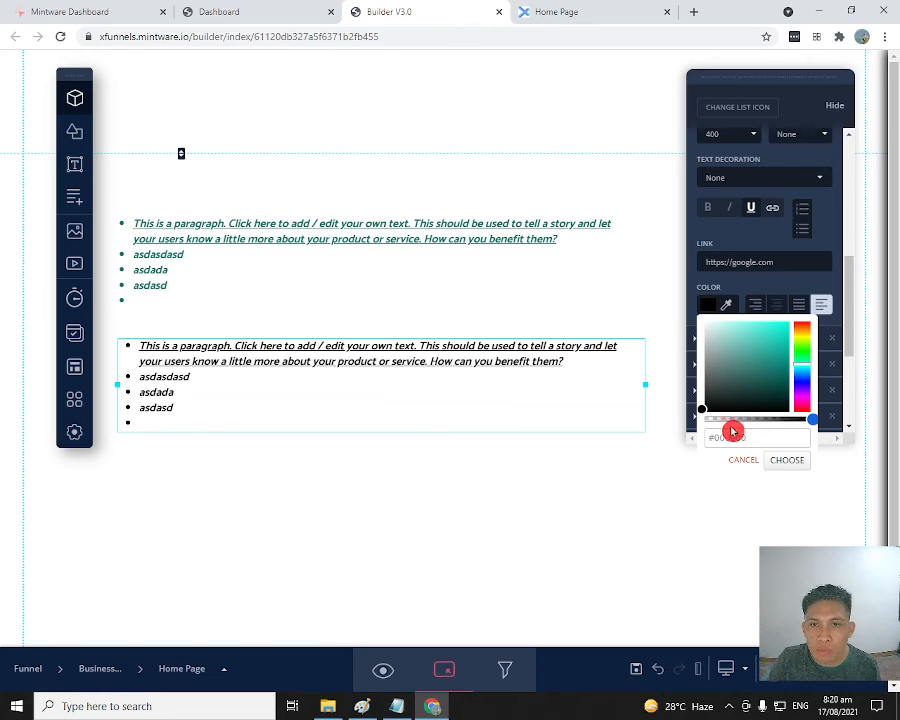
click(522, 240)
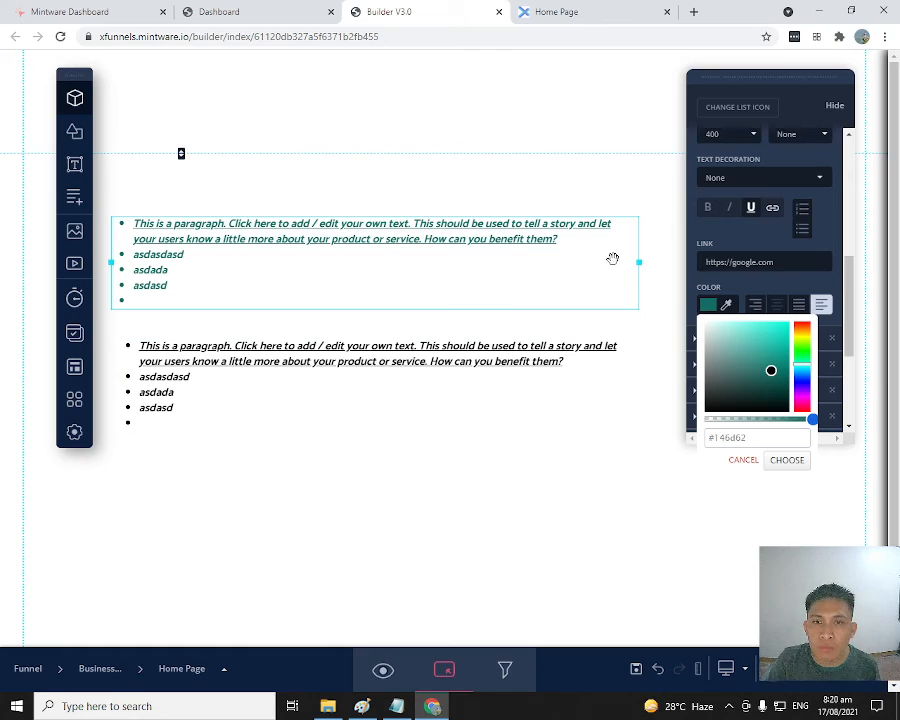
double_click(757, 437)
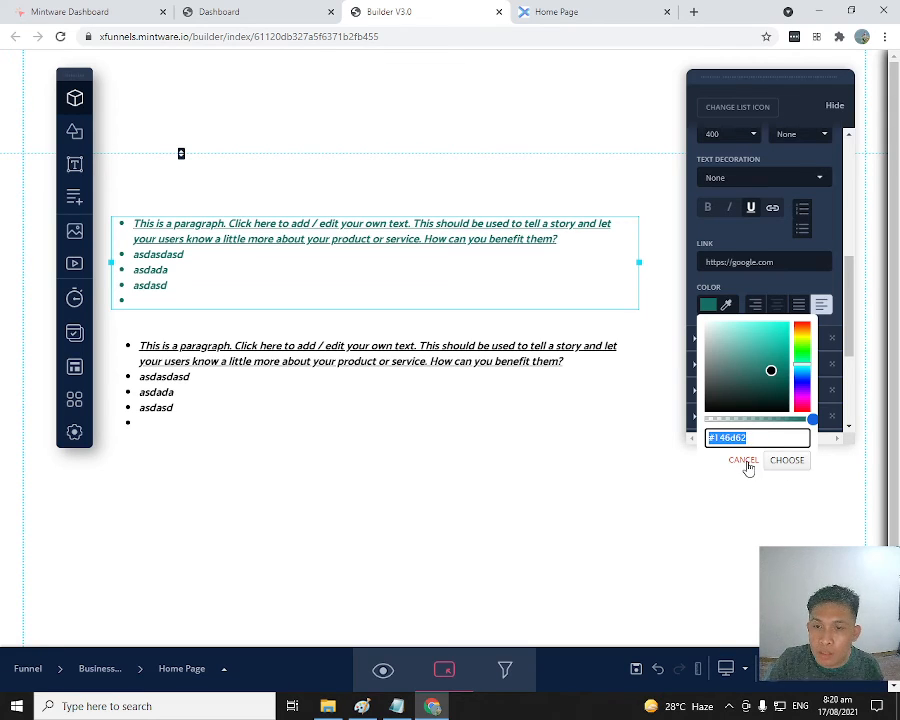
click(745, 462)
Step: Match the copied list's text colour to the original by entering the hex code #146d62
click(540, 381)
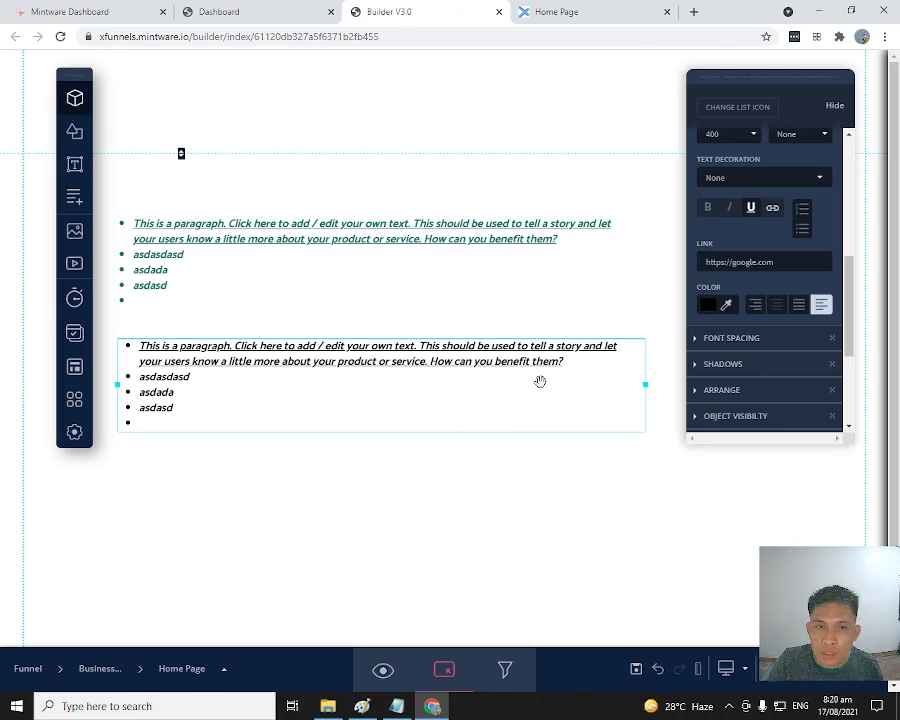
click(709, 307)
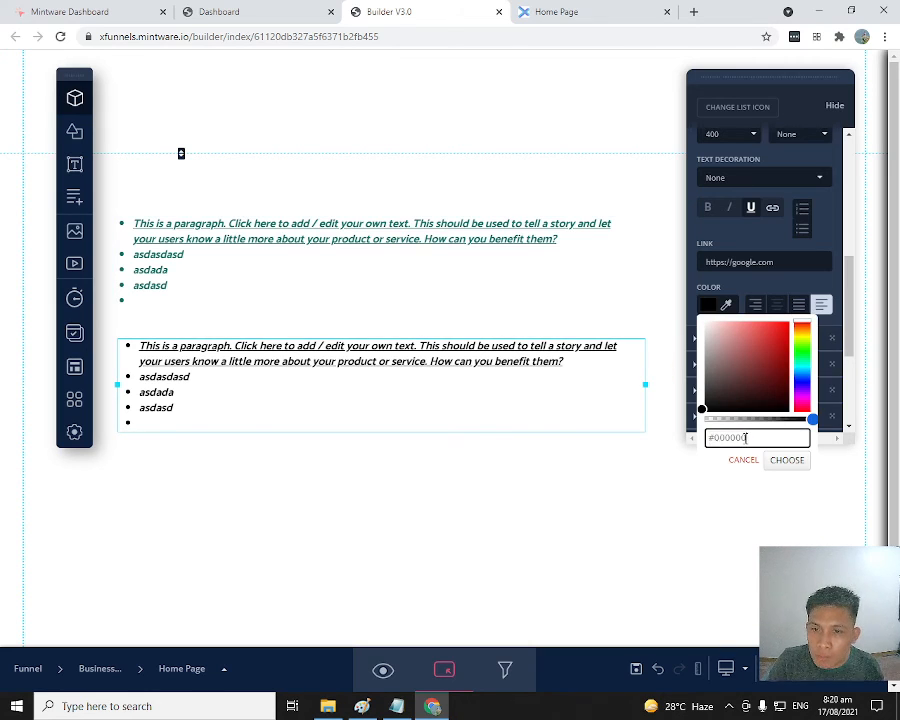
triple_click(745, 438)
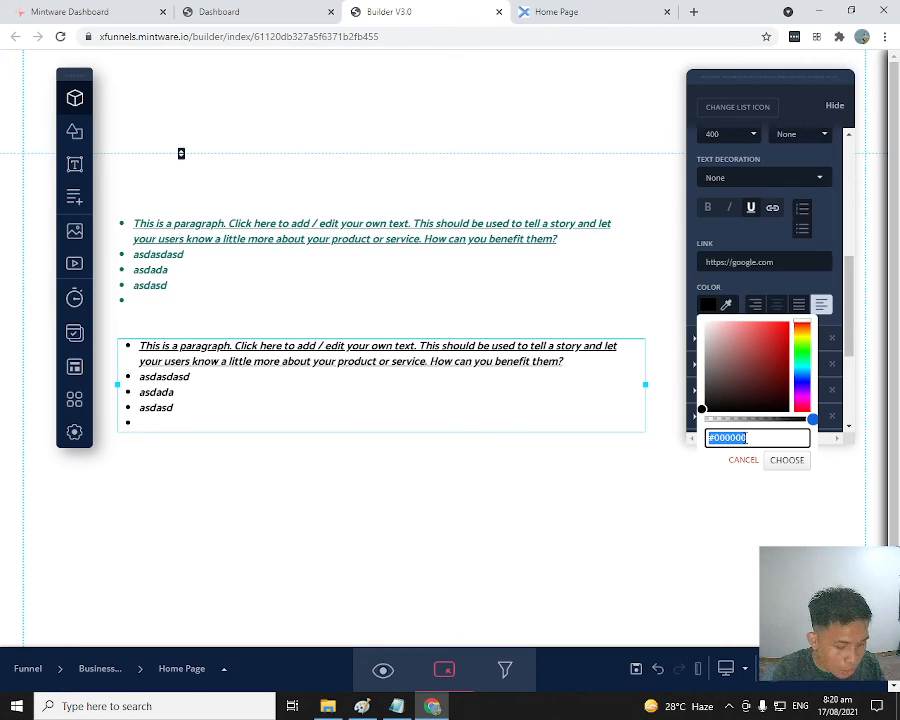
text(#146d63)
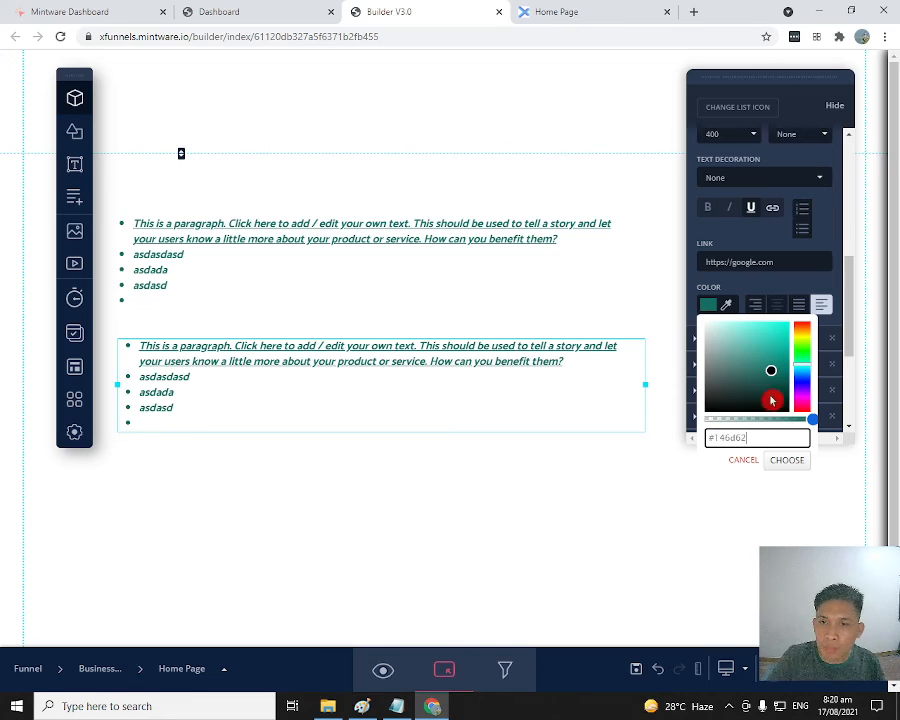
click(787, 461)
click(505, 235)
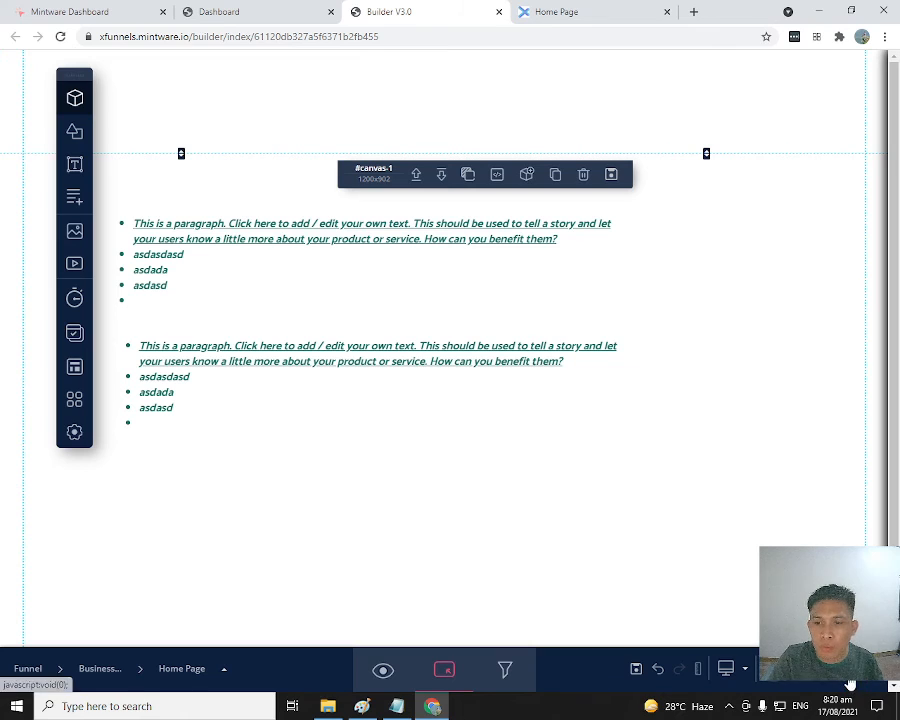
Step: Reopen the copied list's text colour to check its hex code against the colour marker, and accept the colour
click(584, 391)
click(709, 306)
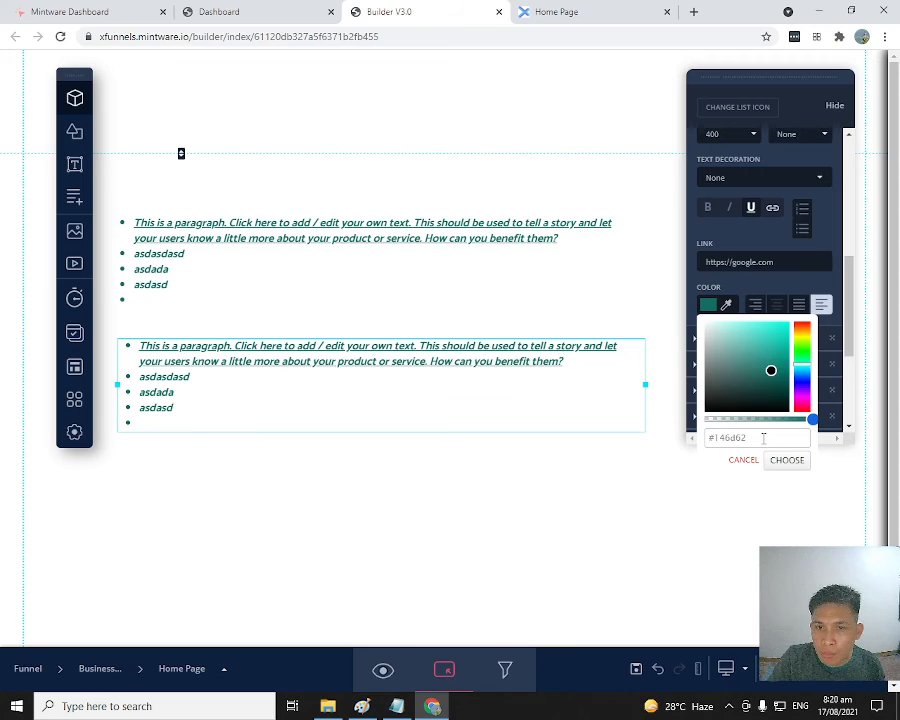
mouse_move(772, 371)
mouse_down()
mouse_move(755, 372)
mouse_move(771, 380)
mouse_up()
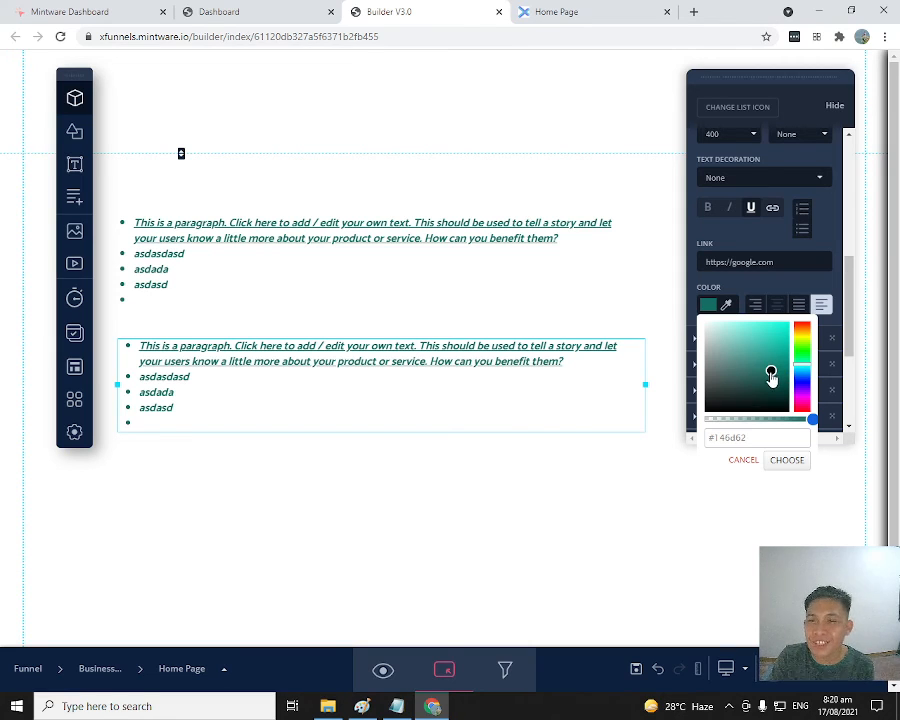
click(787, 464)
Step: Close the colour picker and align the copied list's text right, then centred, and finally justified
click(755, 308)
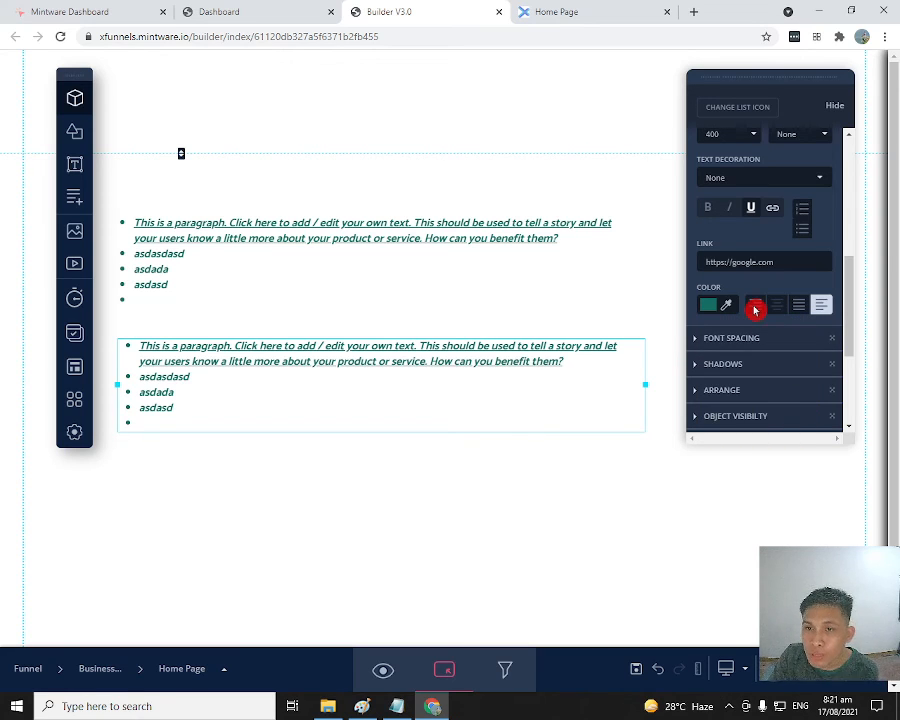
click(755, 306)
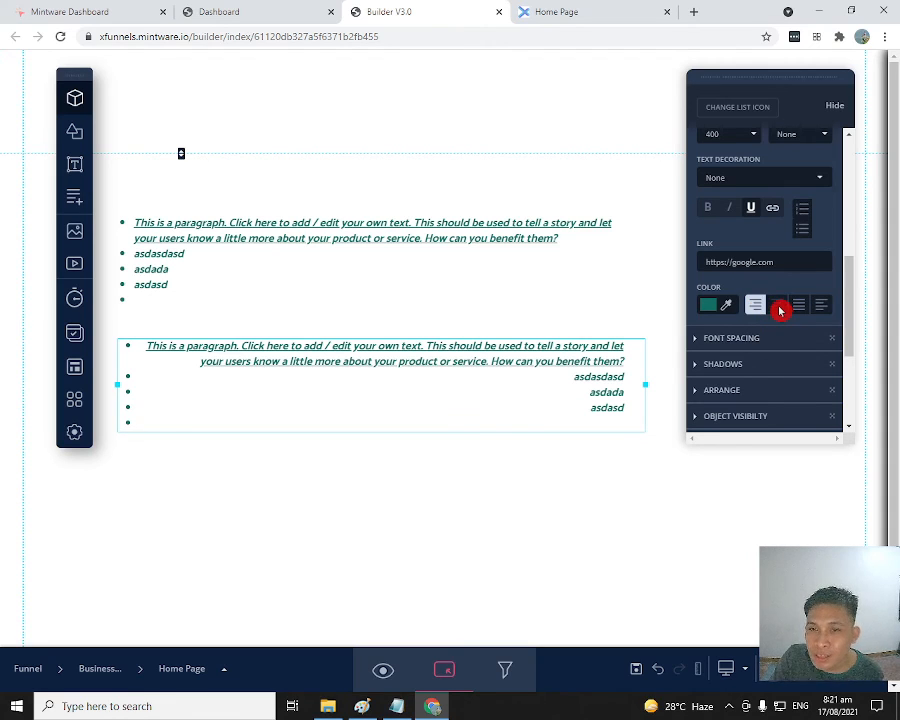
click(779, 308)
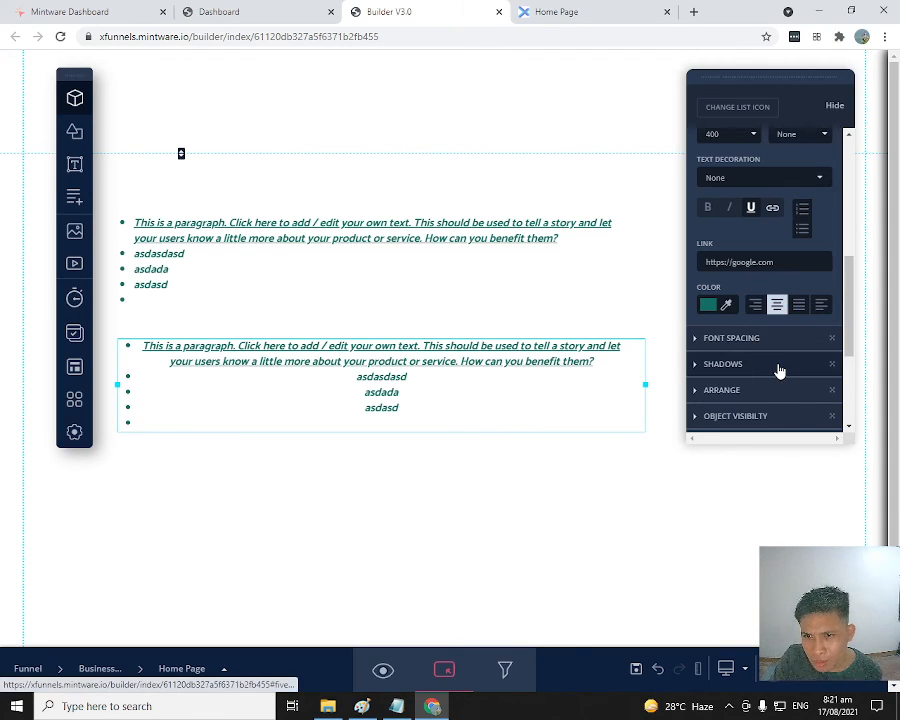
click(800, 306)
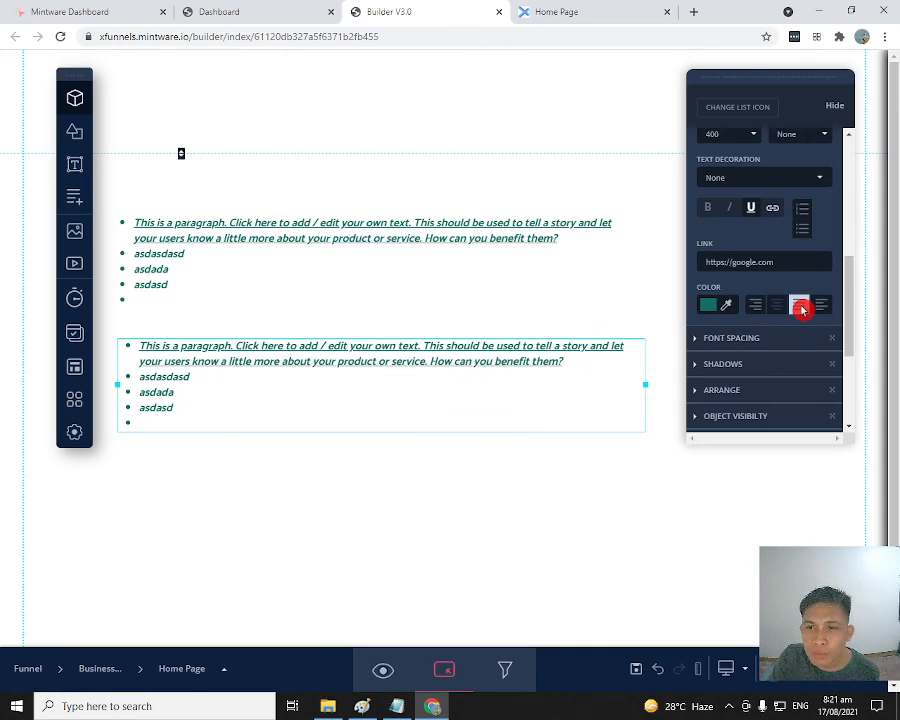
Step: Replace all of the copied list's text with "asdas" and deselect the list
double_click(323, 349)
key(BackSpace)
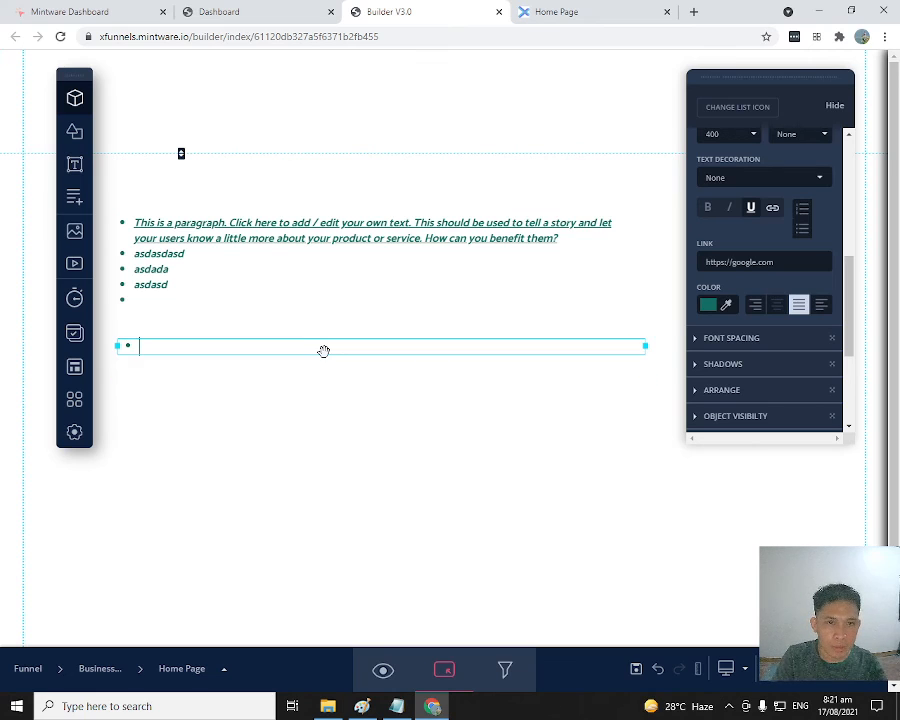
key(ctrl+a)
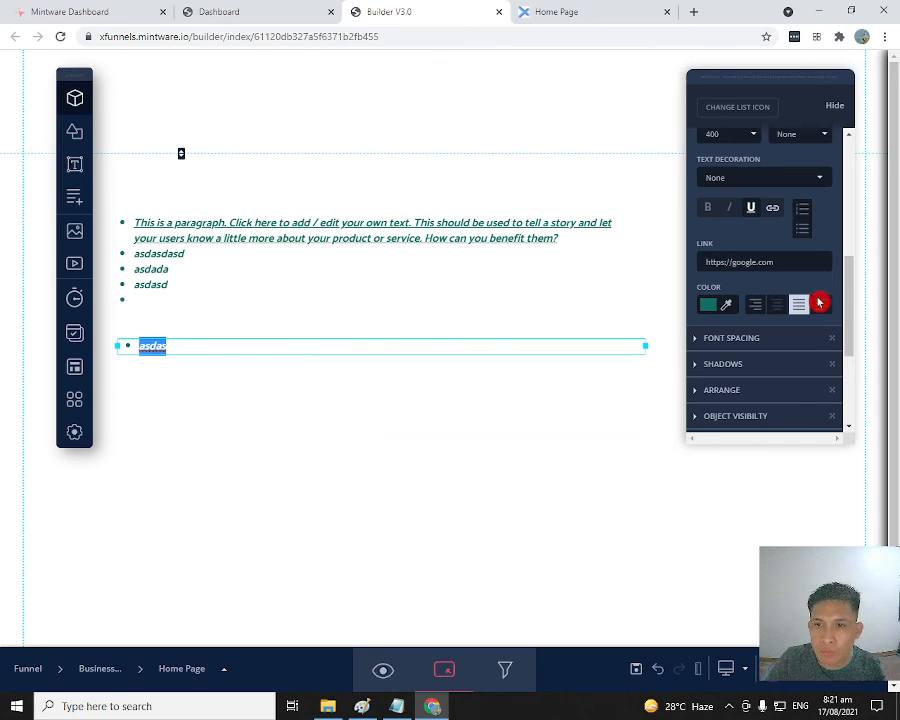
click(438, 462)
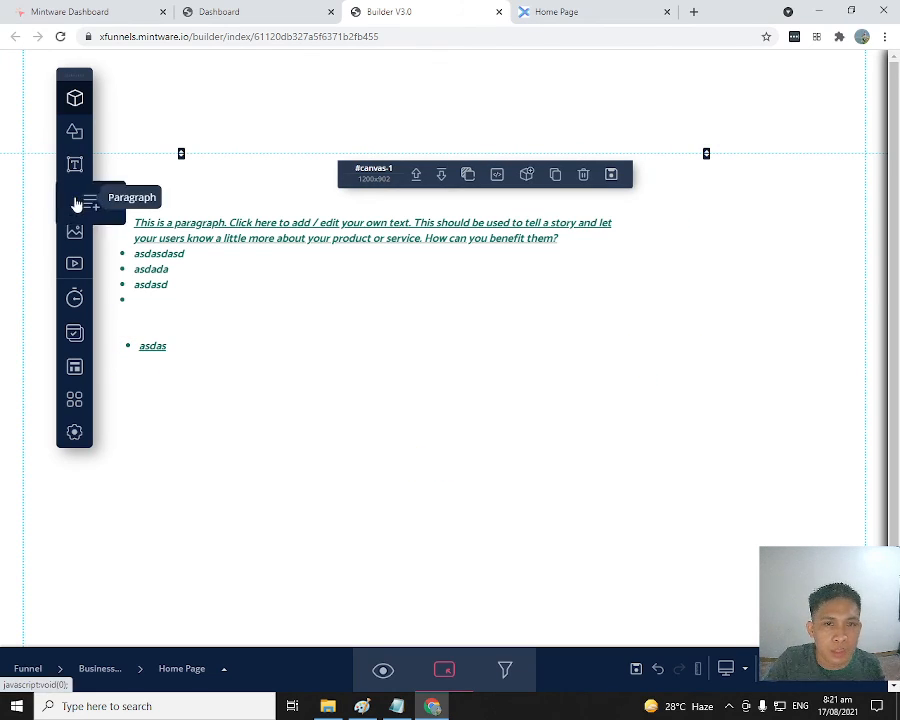
Step: Add a new paragraph below the lists and lengthen it by pasting its own text into it twice
click(74, 200)
drag(237, 185, 656, 400)
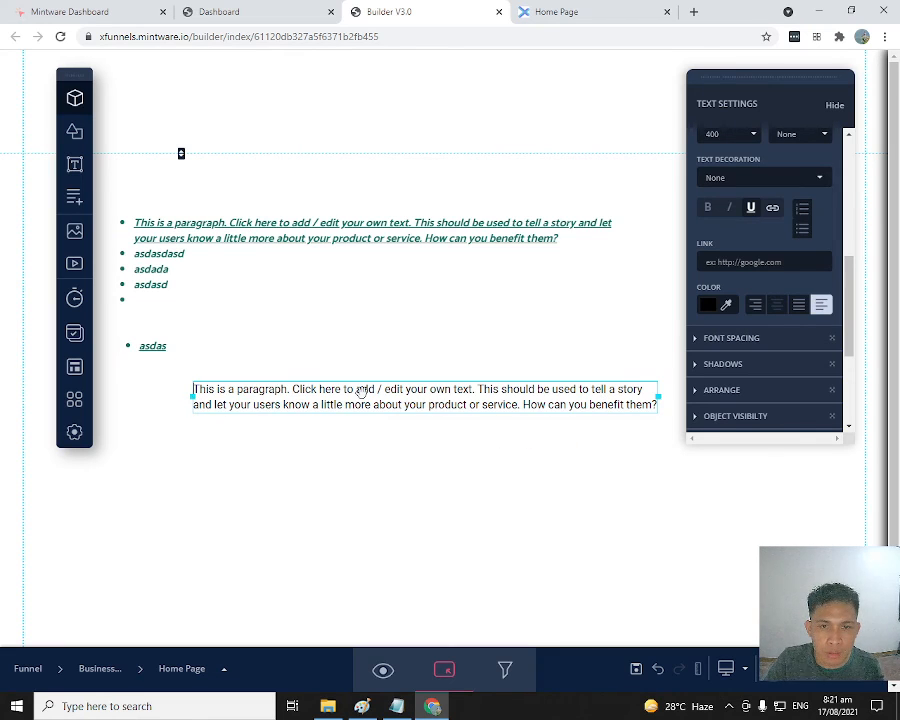
double_click(361, 391)
mouse_move(361, 391)
mouse_down()
mouse_move(552, 421)
mouse_move(677, 425)
mouse_up()
key(ctrl+c)
click(641, 402)
click(669, 405)
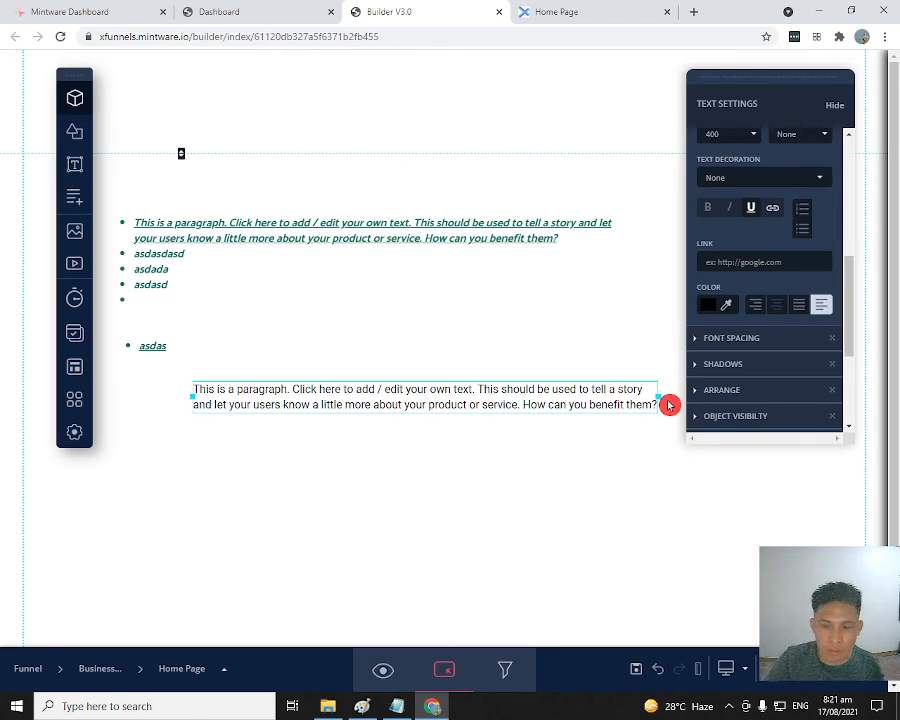
key(Return)
key(ctrl+v)
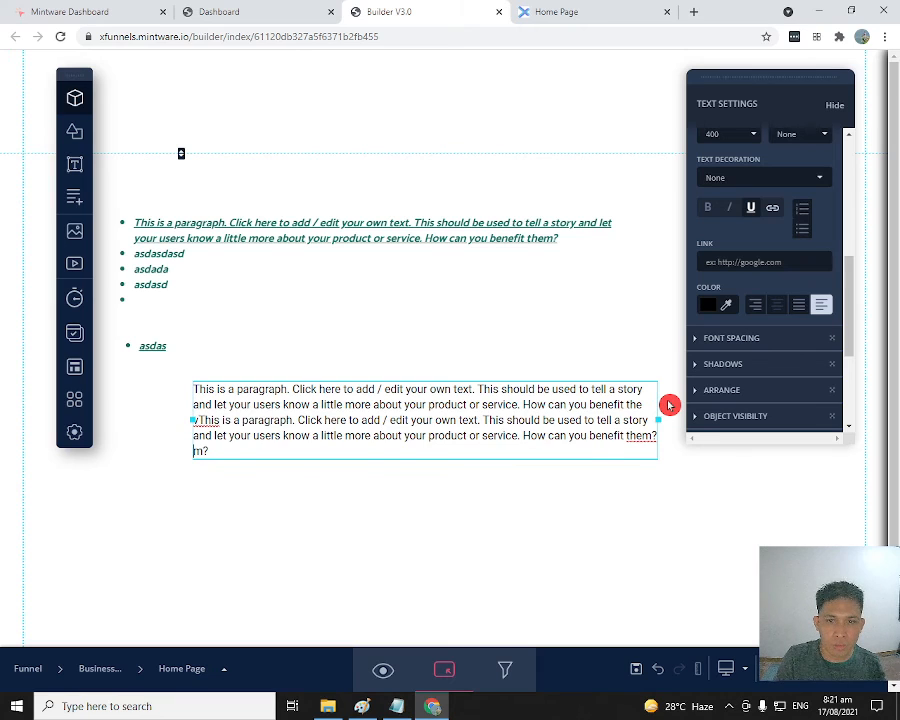
key(ctrl+v)
Step: Select all the text in the new paragraph and set its alignment to justified, then right, and finally centred
triple_click(616, 418)
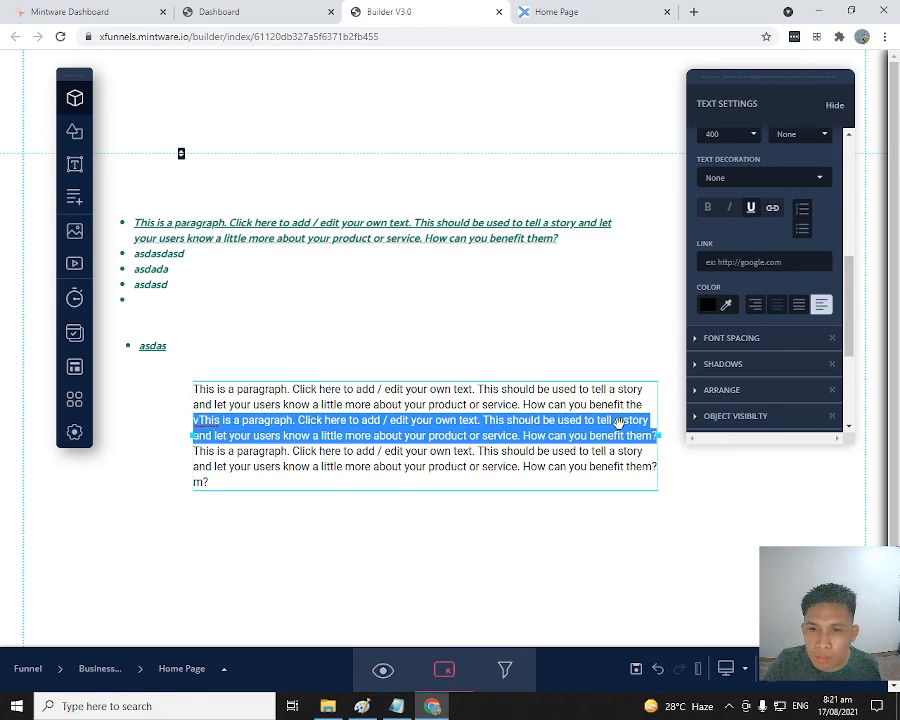
key(ctrl+a)
click(804, 306)
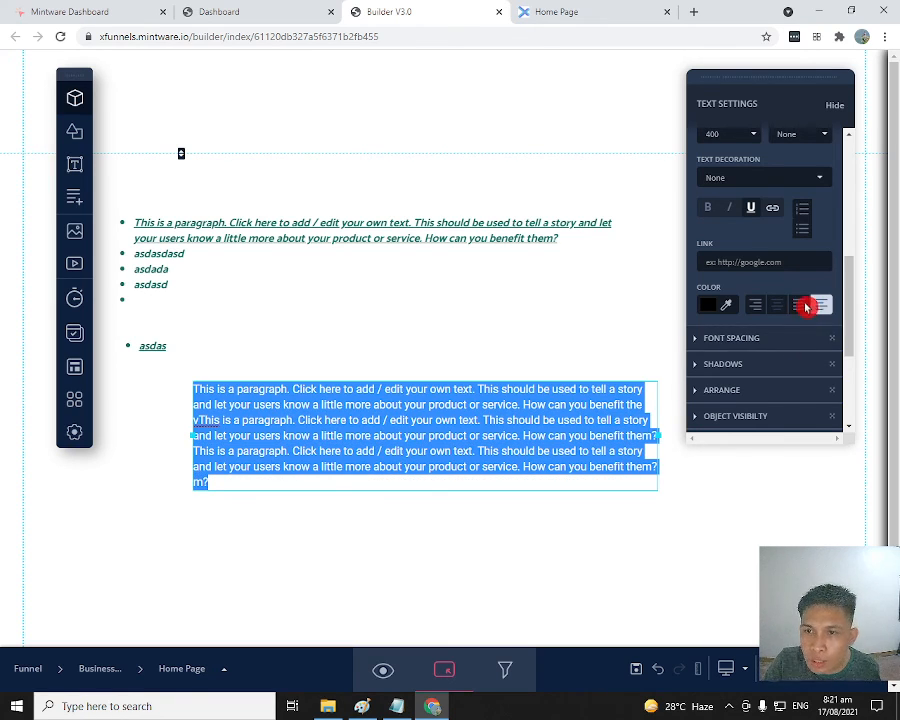
click(800, 310)
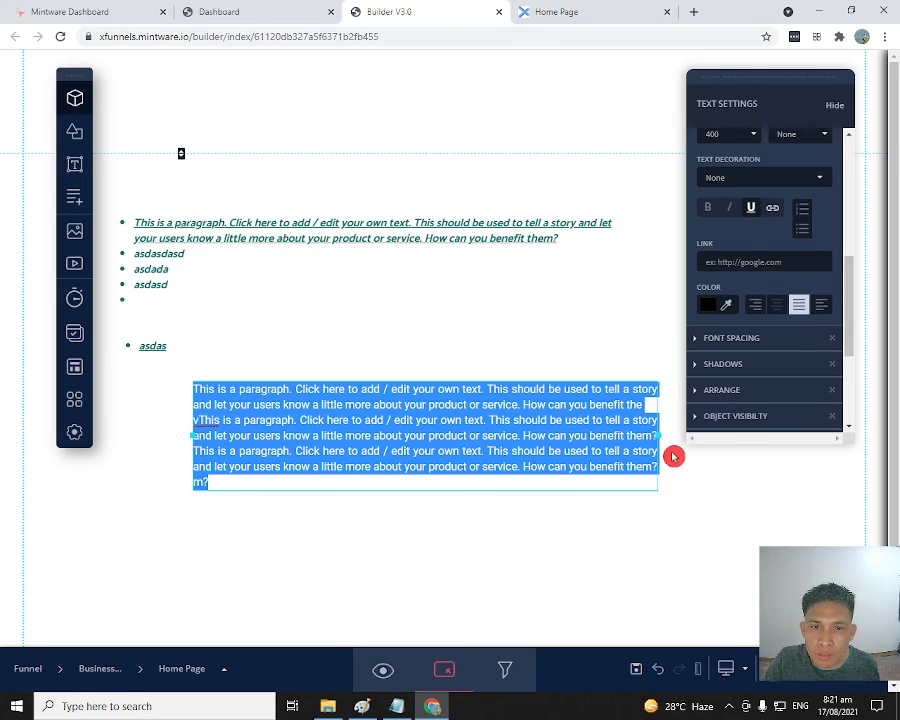
click(788, 314)
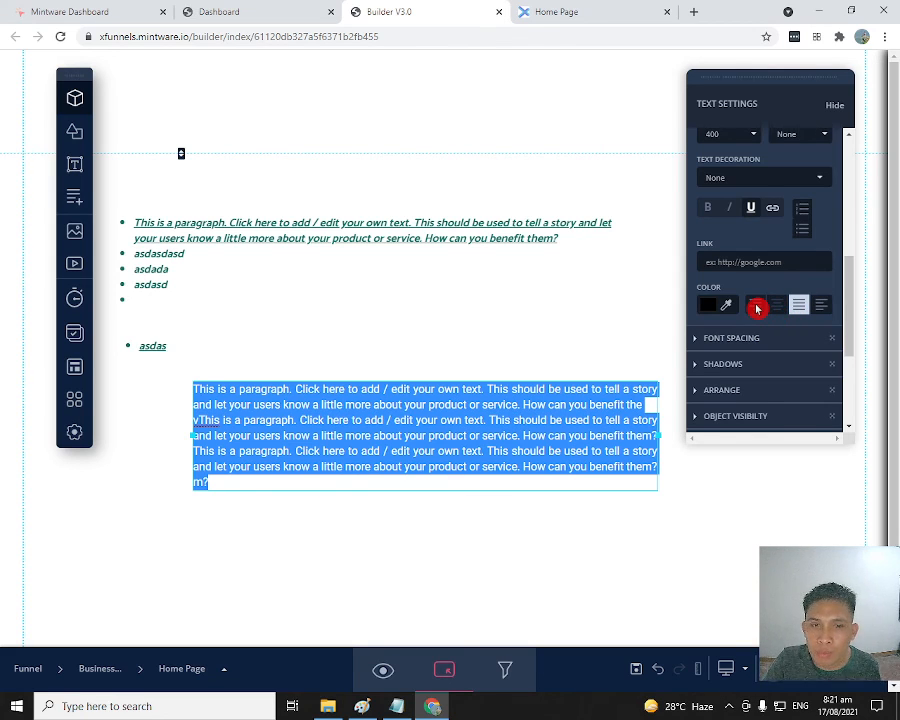
click(757, 308)
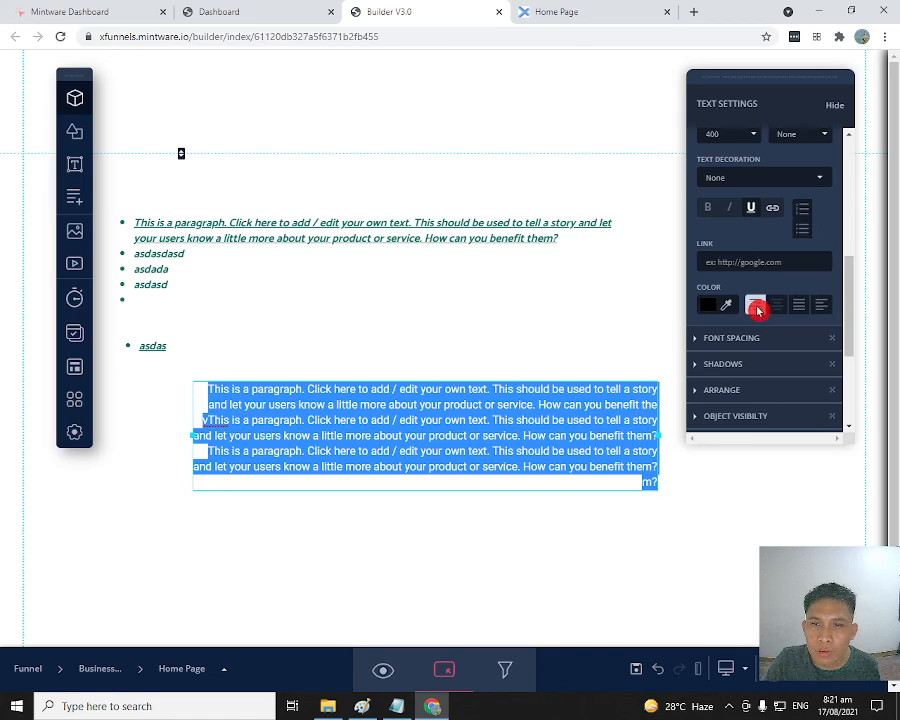
click(780, 309)
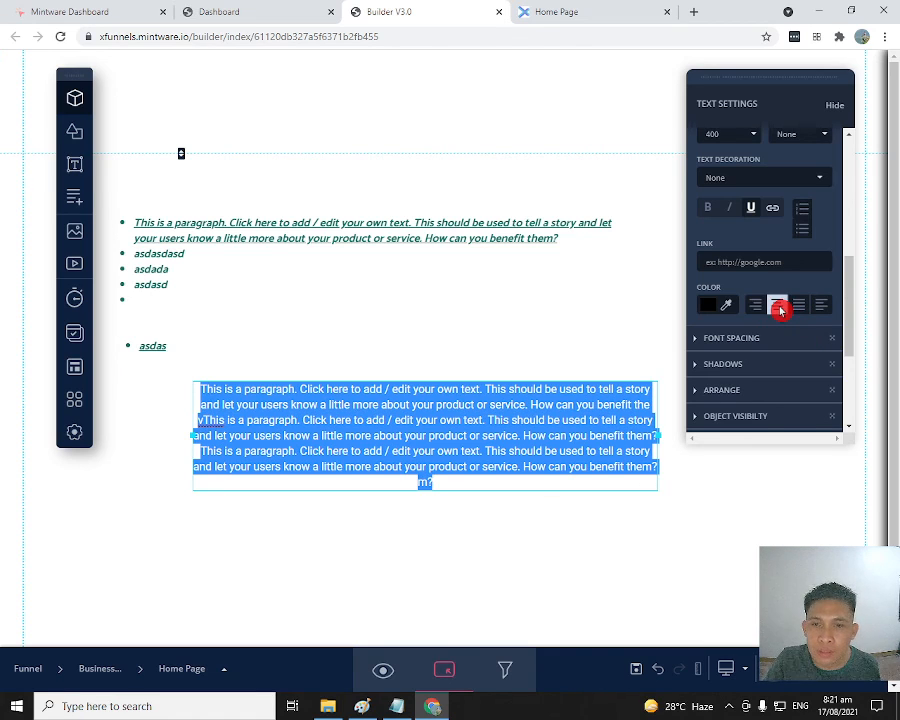
Step: Replace all the text in the new paragraph with "hello"
triple_click(486, 429)
key(ctrl+a)
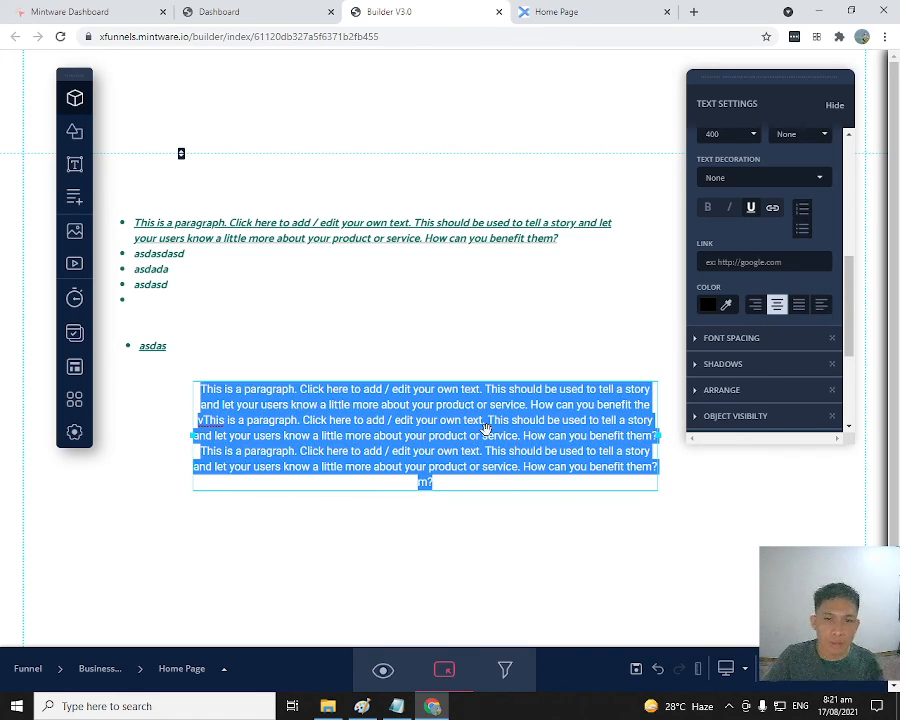
text(helll)
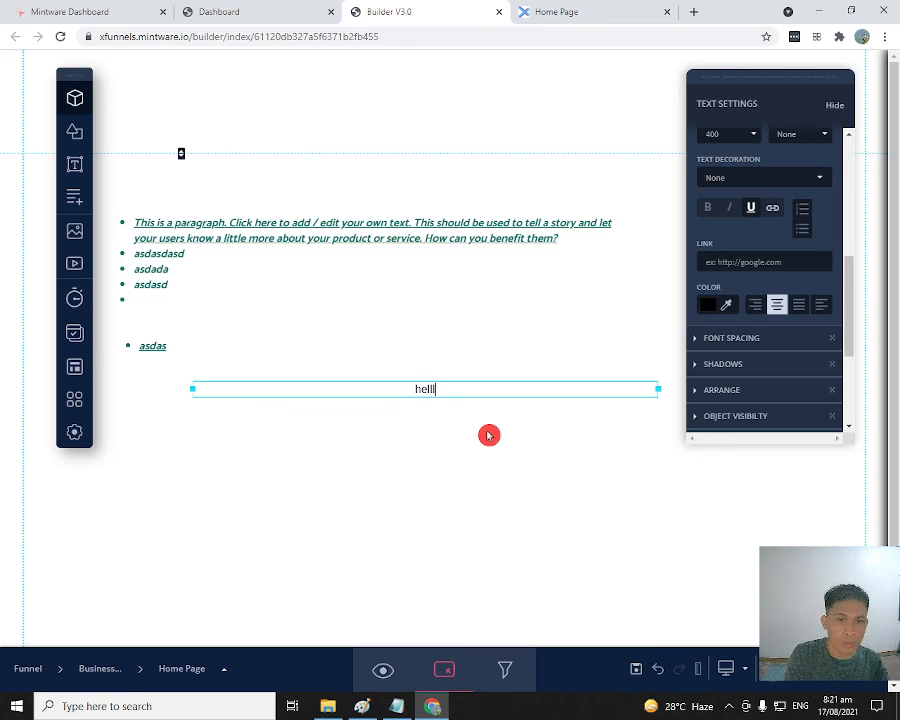
text(o)
key(BackSpace)
key(BackSpace)
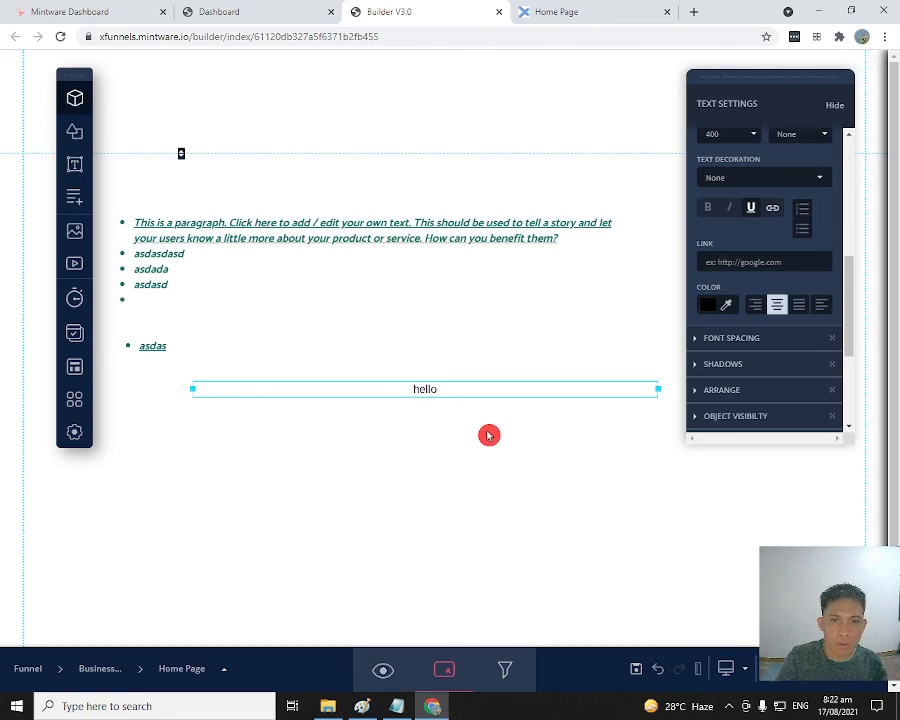
Step: Try right and centred alignment on the "hello" paragraph, then narrow its box from the left side and test right and left alignment
click(756, 307)
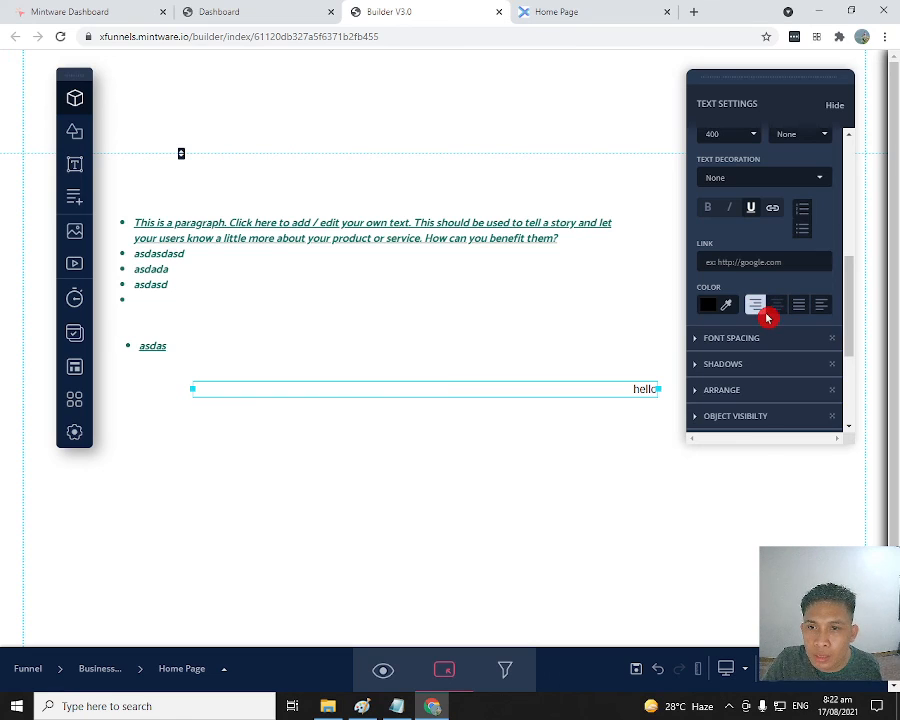
click(777, 305)
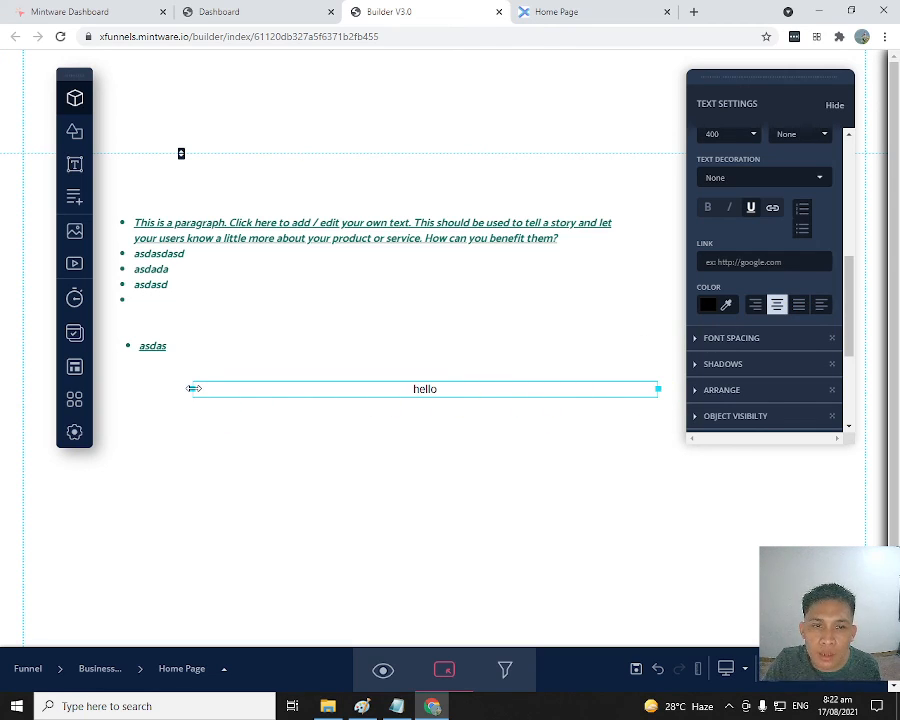
drag(194, 388, 473, 393)
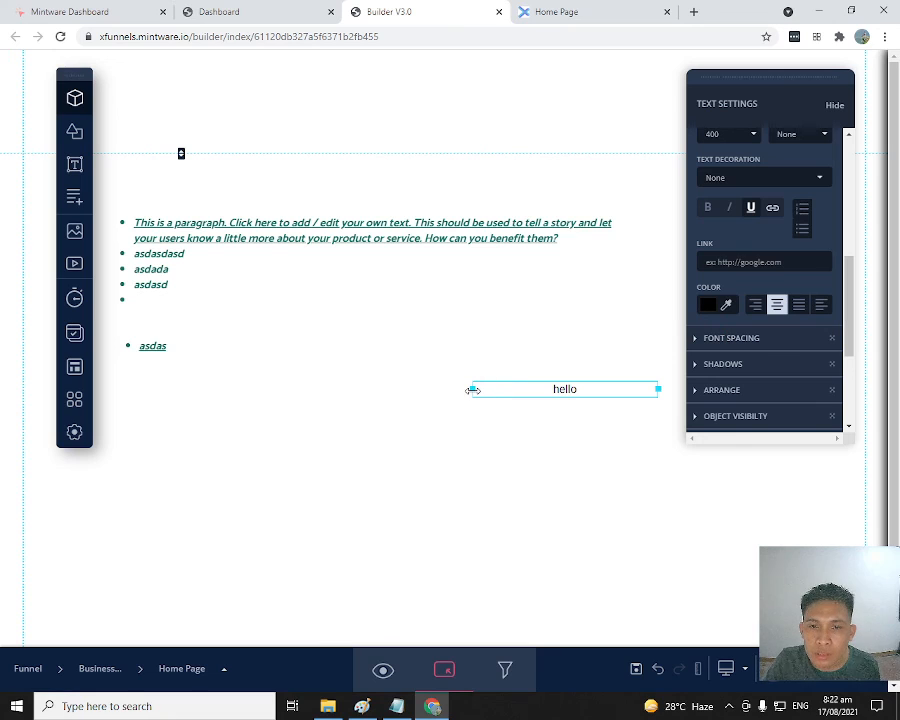
click(757, 309)
click(759, 309)
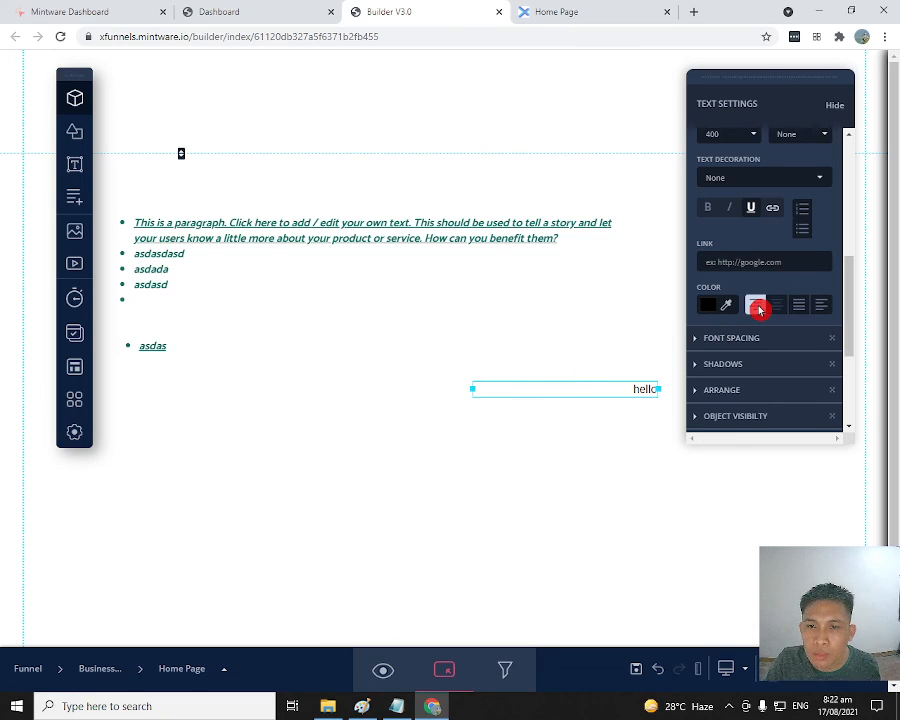
click(818, 309)
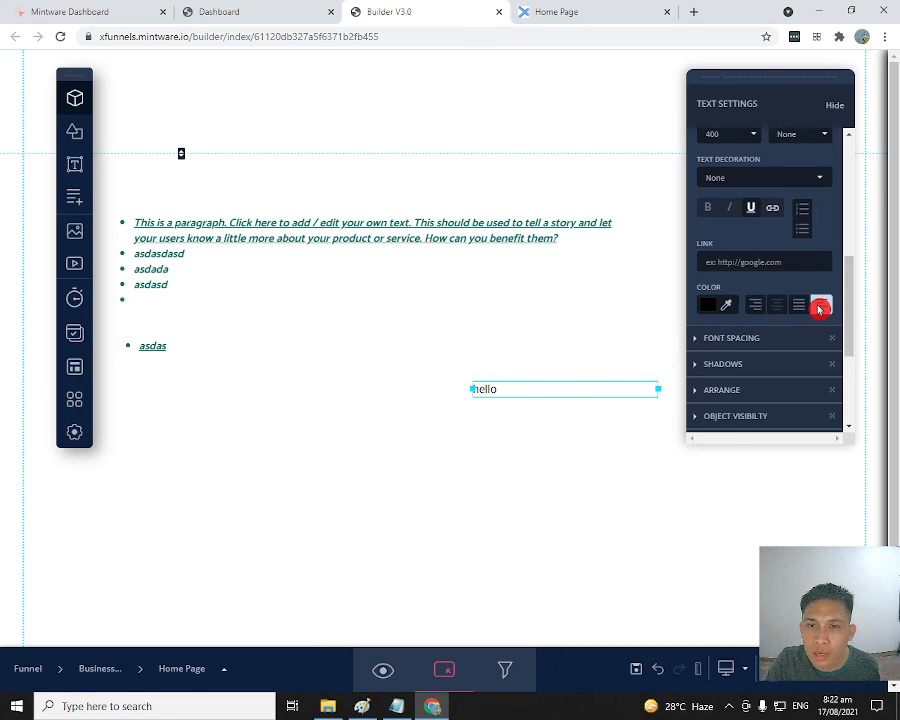
Step: Widen the "hello" paragraph's box leftward to roughly its original width and centre the text
drag(468, 389, 196, 389)
click(792, 309)
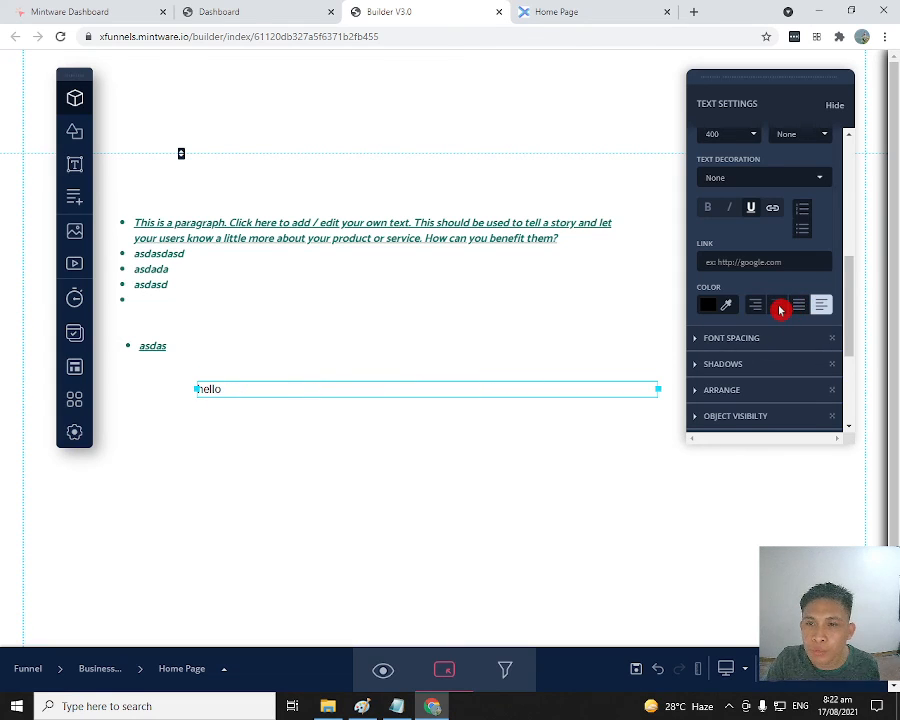
click(779, 309)
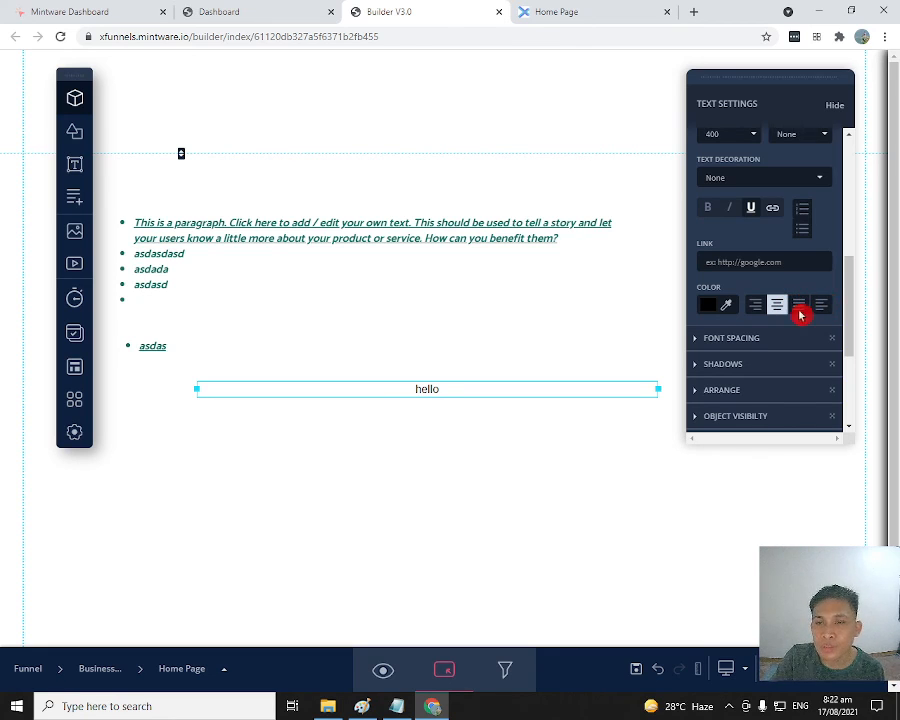
Step: Expand the Font Spacing settings, look through the remaining text settings, and collapse Animation Settings before deselecting the paragraph
click(735, 342)
scroll(790, 300, down, 3)
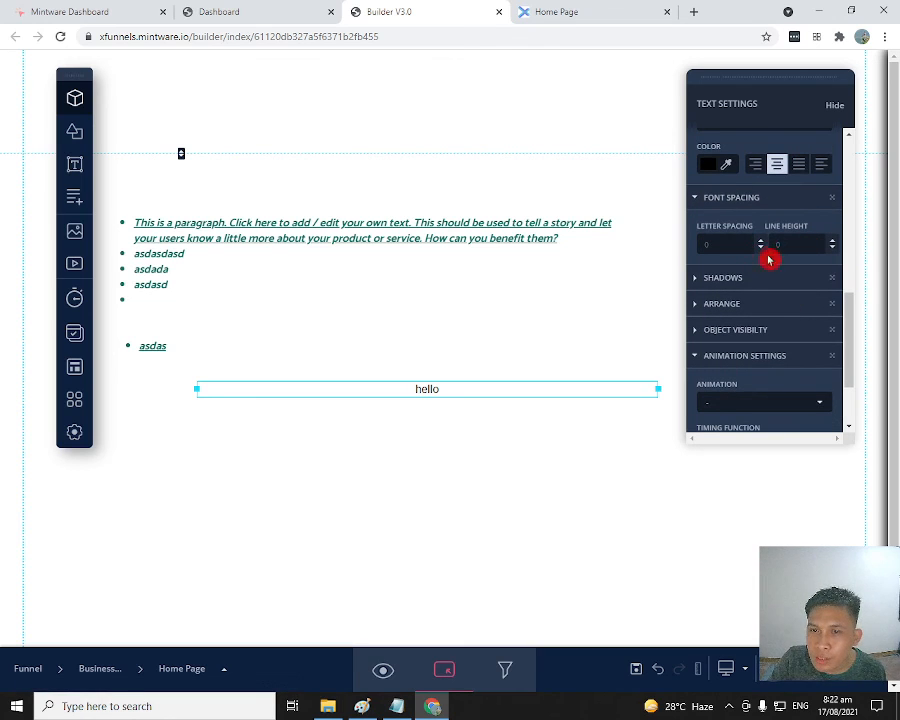
scroll(772, 270, up, 2)
scroll(774, 304, down, 4)
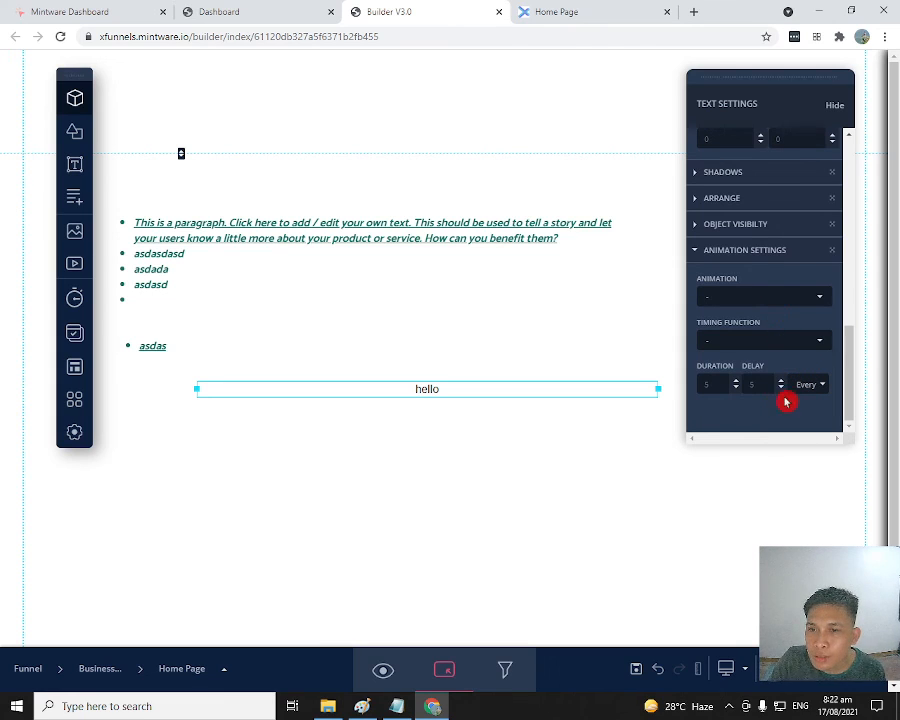
click(698, 252)
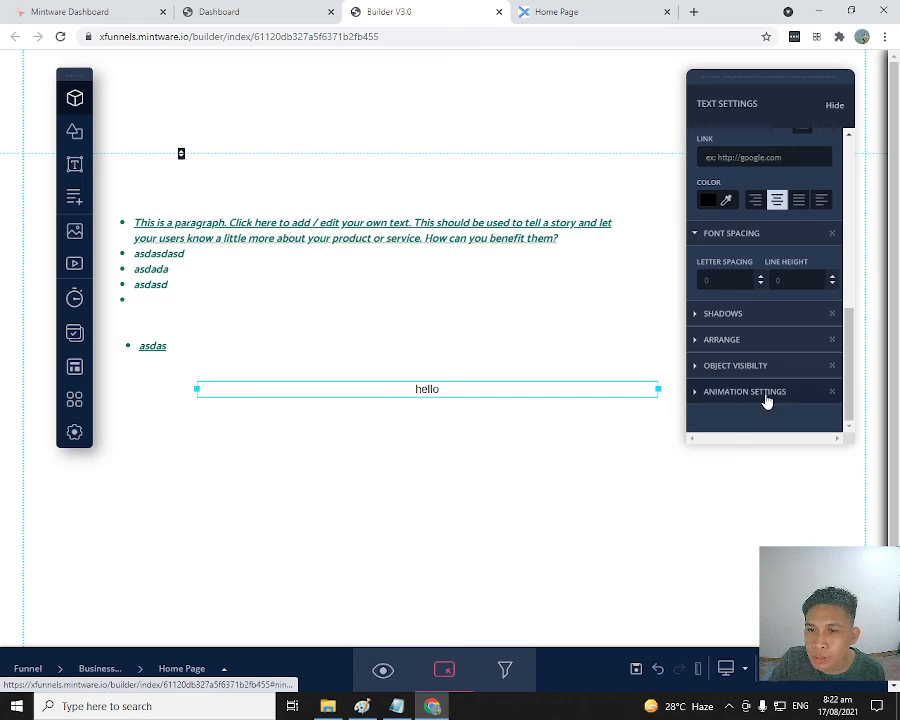
scroll(770, 330, up, 2)
click(561, 333)
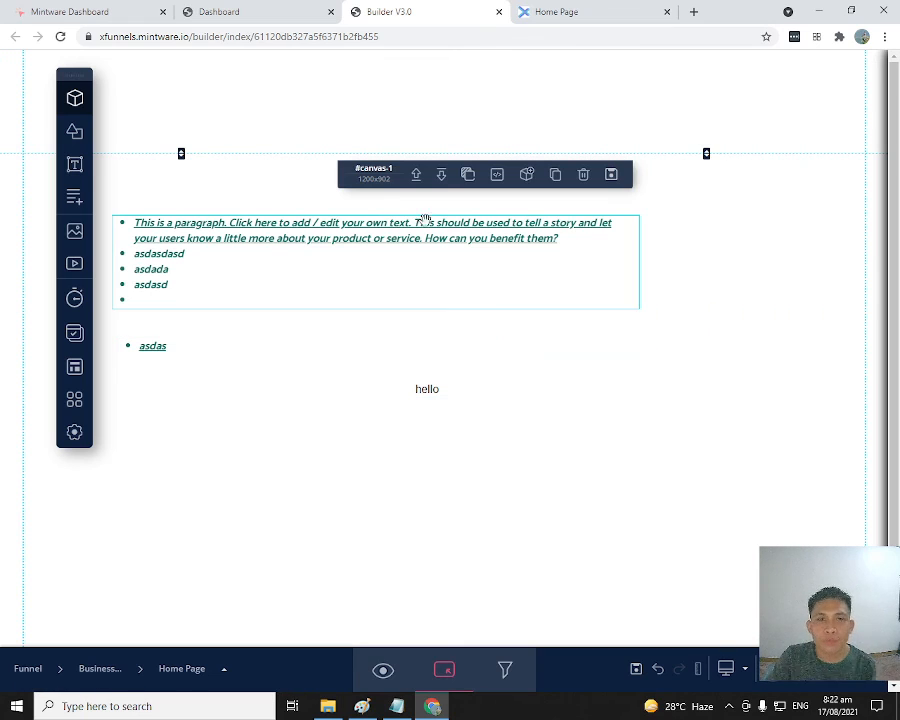
Step: Select the original list and review its list icon, transform and font settings
triple_click(457, 236)
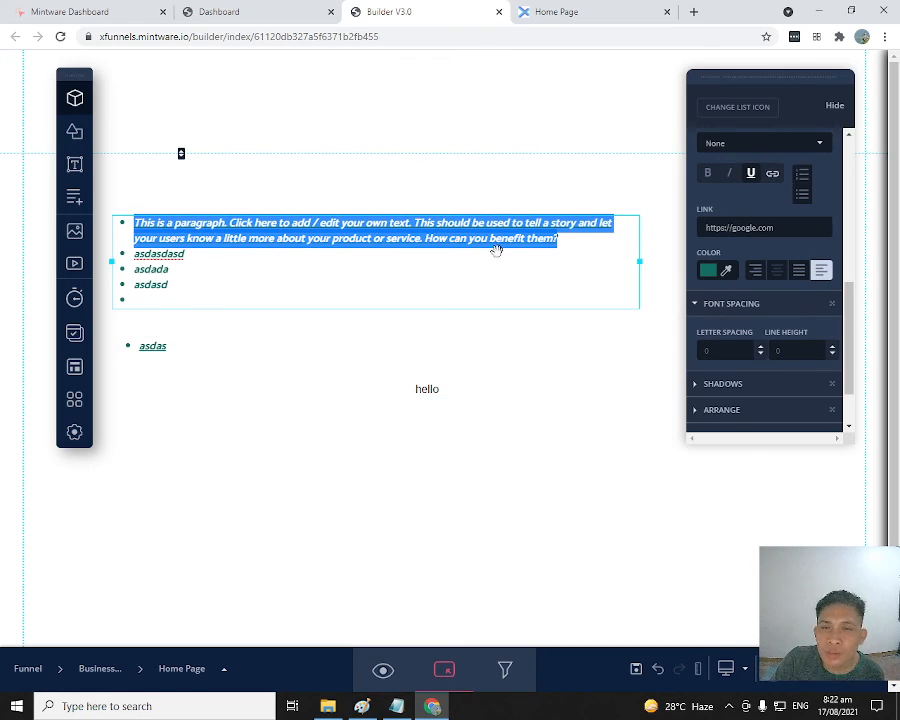
click(489, 279)
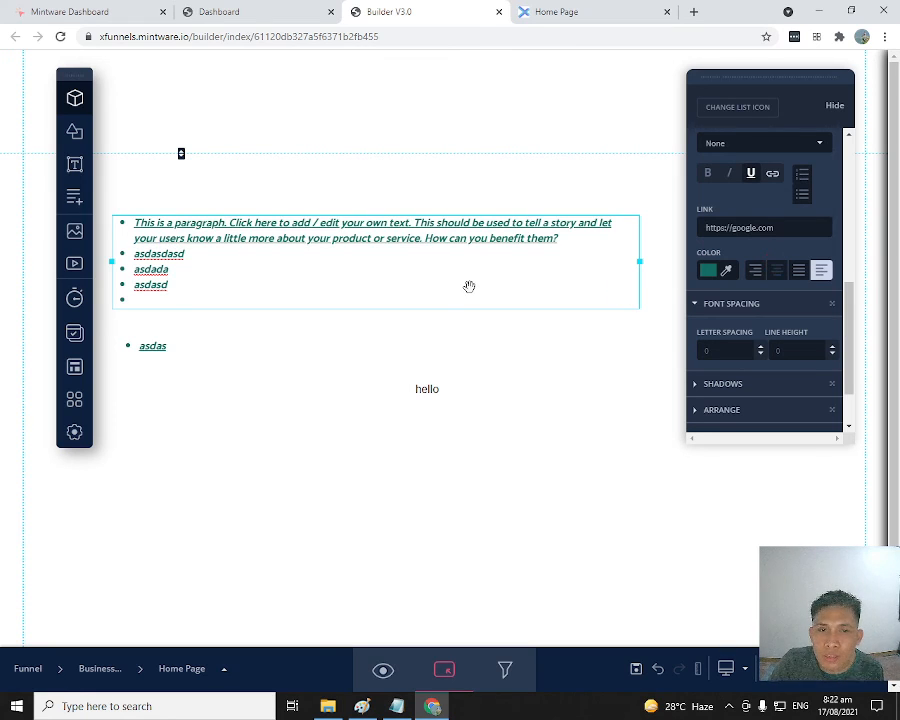
scroll(806, 225, up, 4)
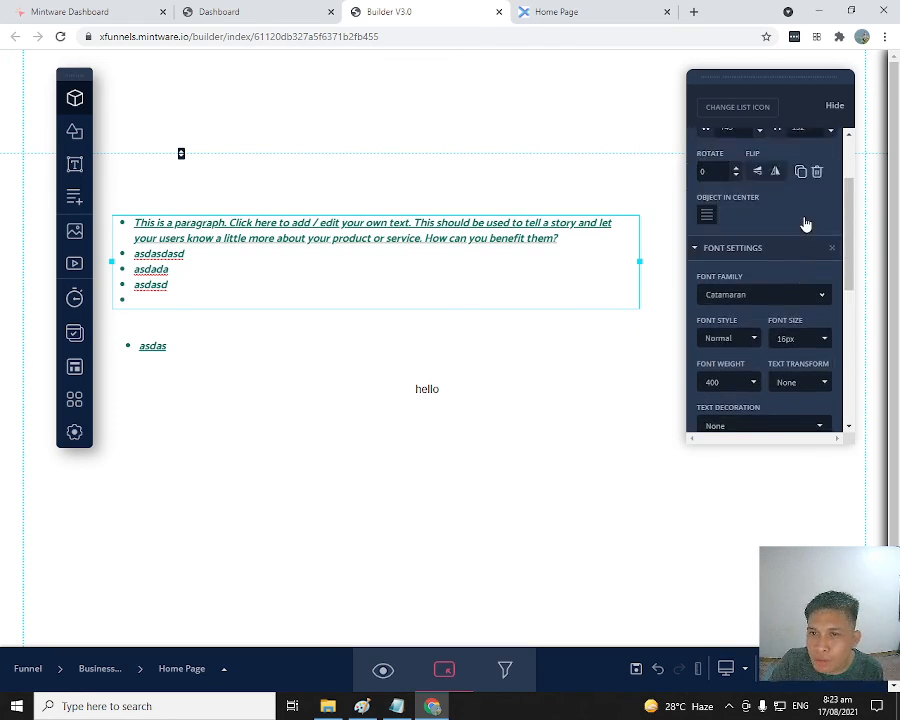
scroll(800, 215, up, 2)
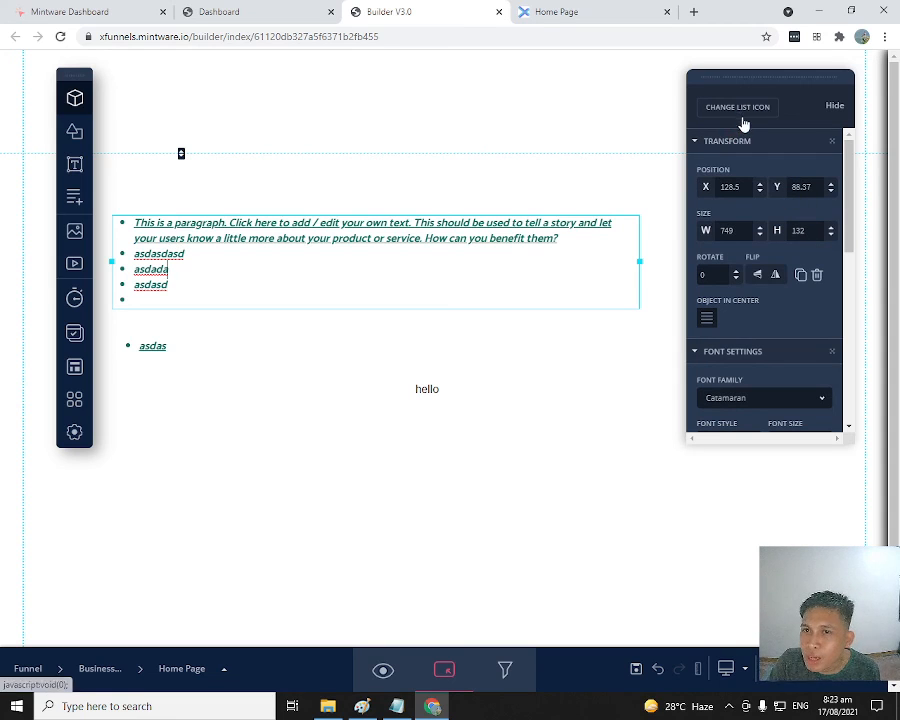
scroll(759, 208, down, 1)
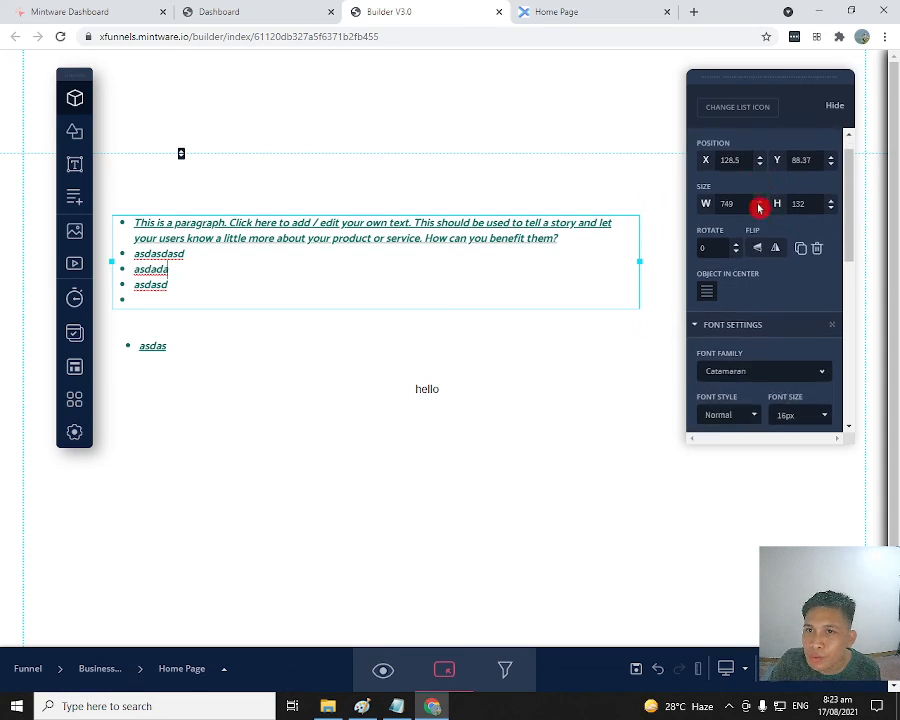
Step: Review the original list's font family choices and its text decoration, link, colour, alignment and font spacing settings
scroll(759, 208, down, 2)
click(746, 265)
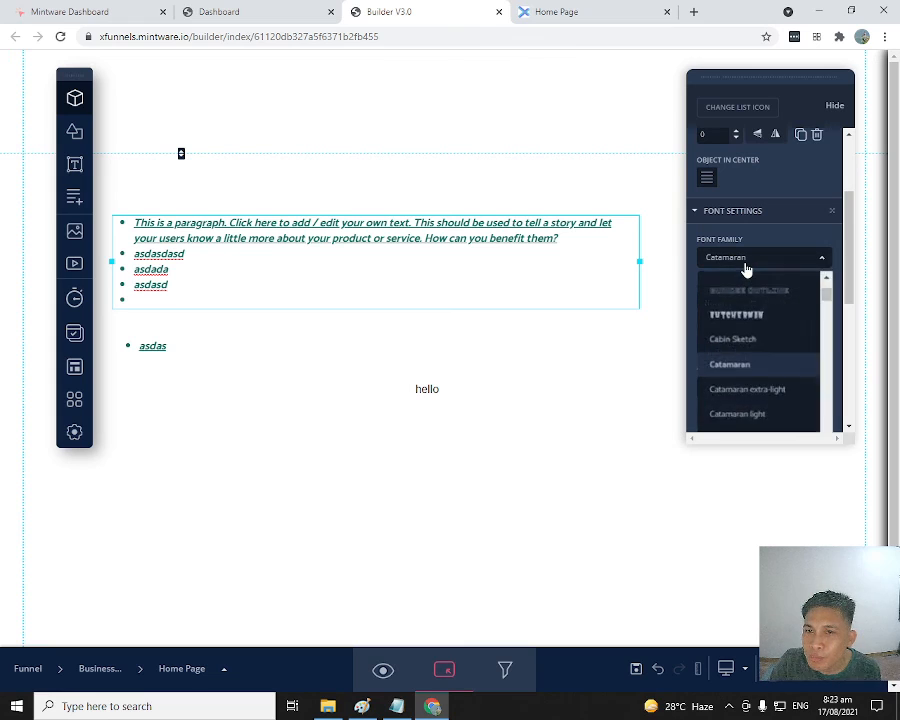
click(752, 262)
scroll(790, 231, down, 2)
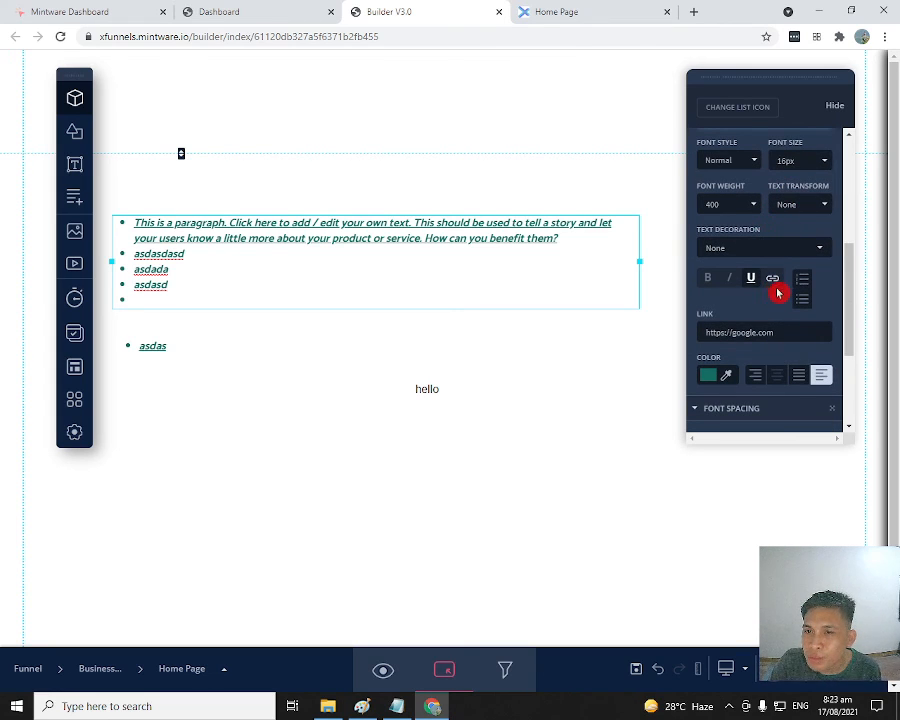
scroll(804, 280, down, 2)
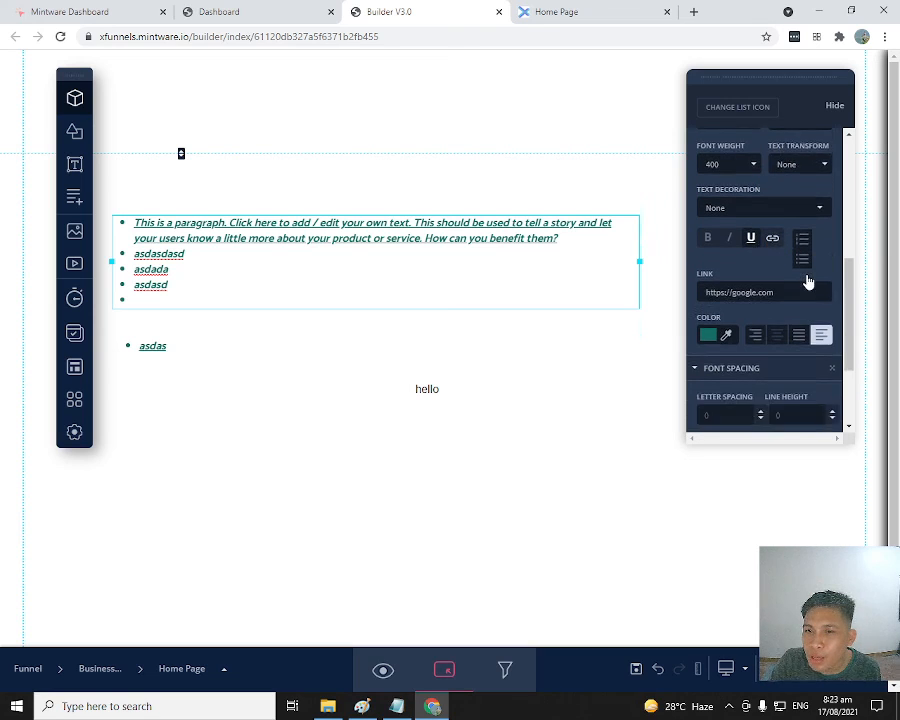
click(775, 313)
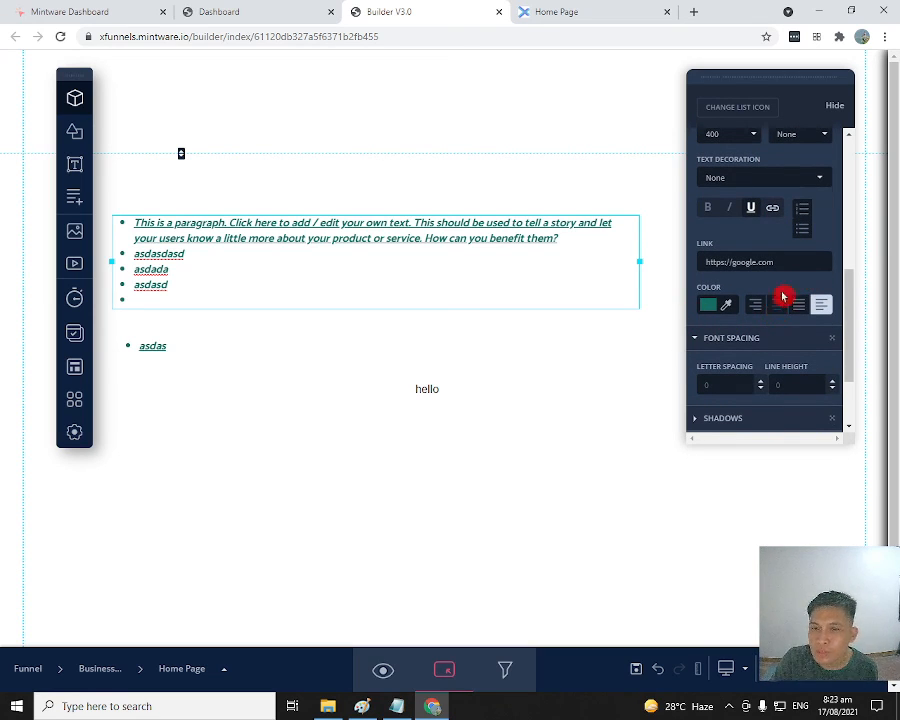
scroll(784, 250, down, 1)
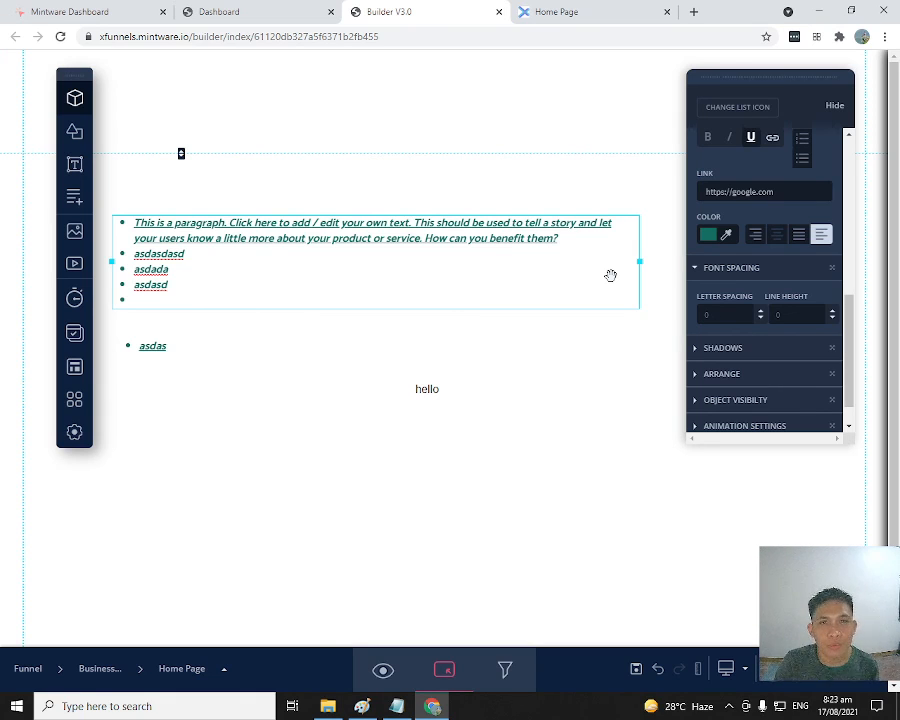
Step: Deselect the list and select the empty canvas section below the "hello" paragraph
click(565, 531)
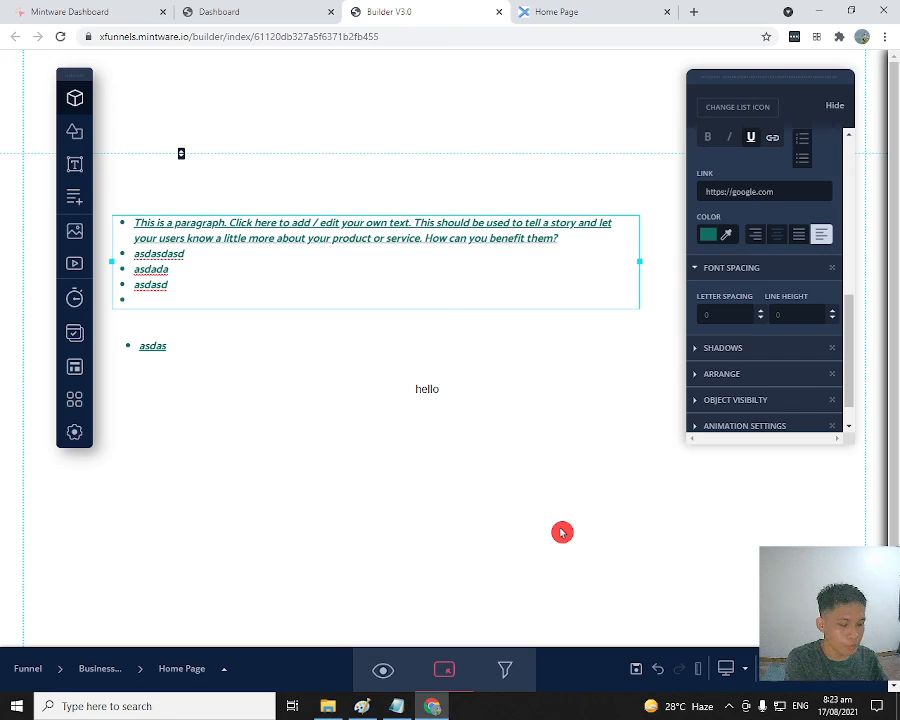
key(super+s)
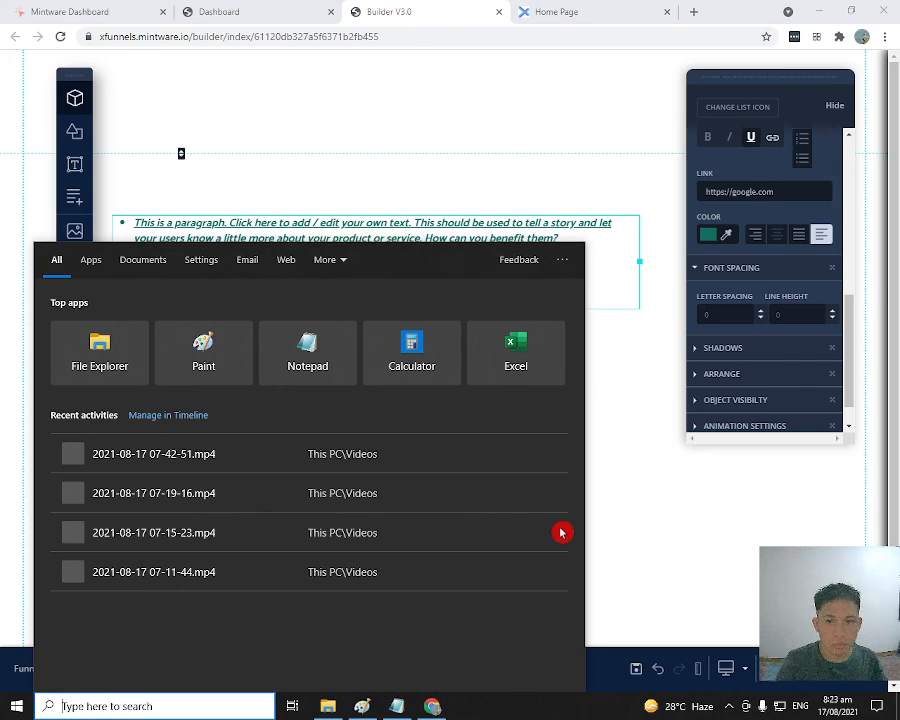
click(658, 527)
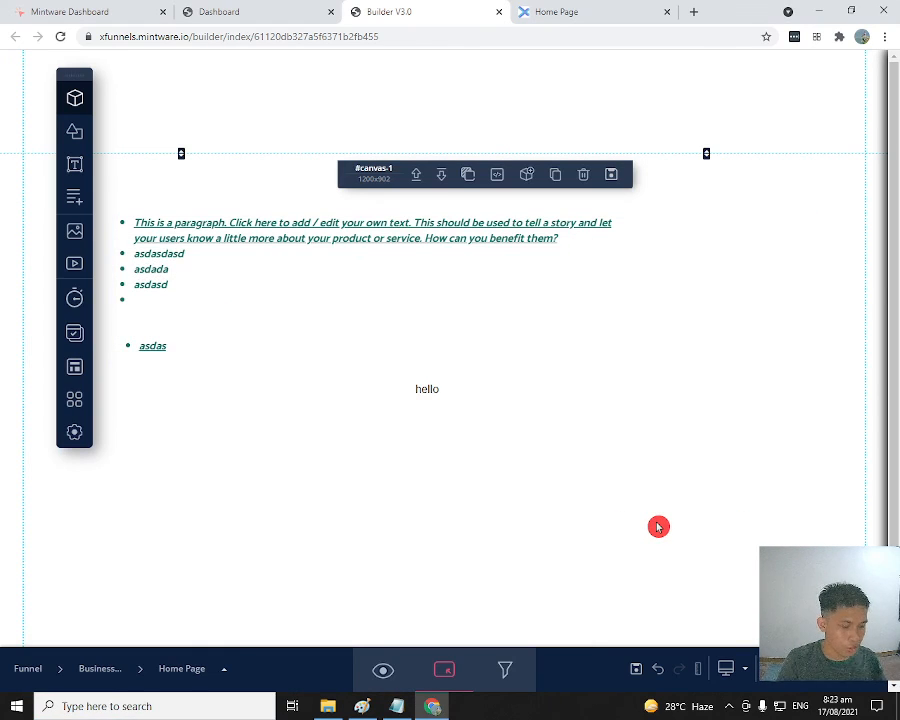